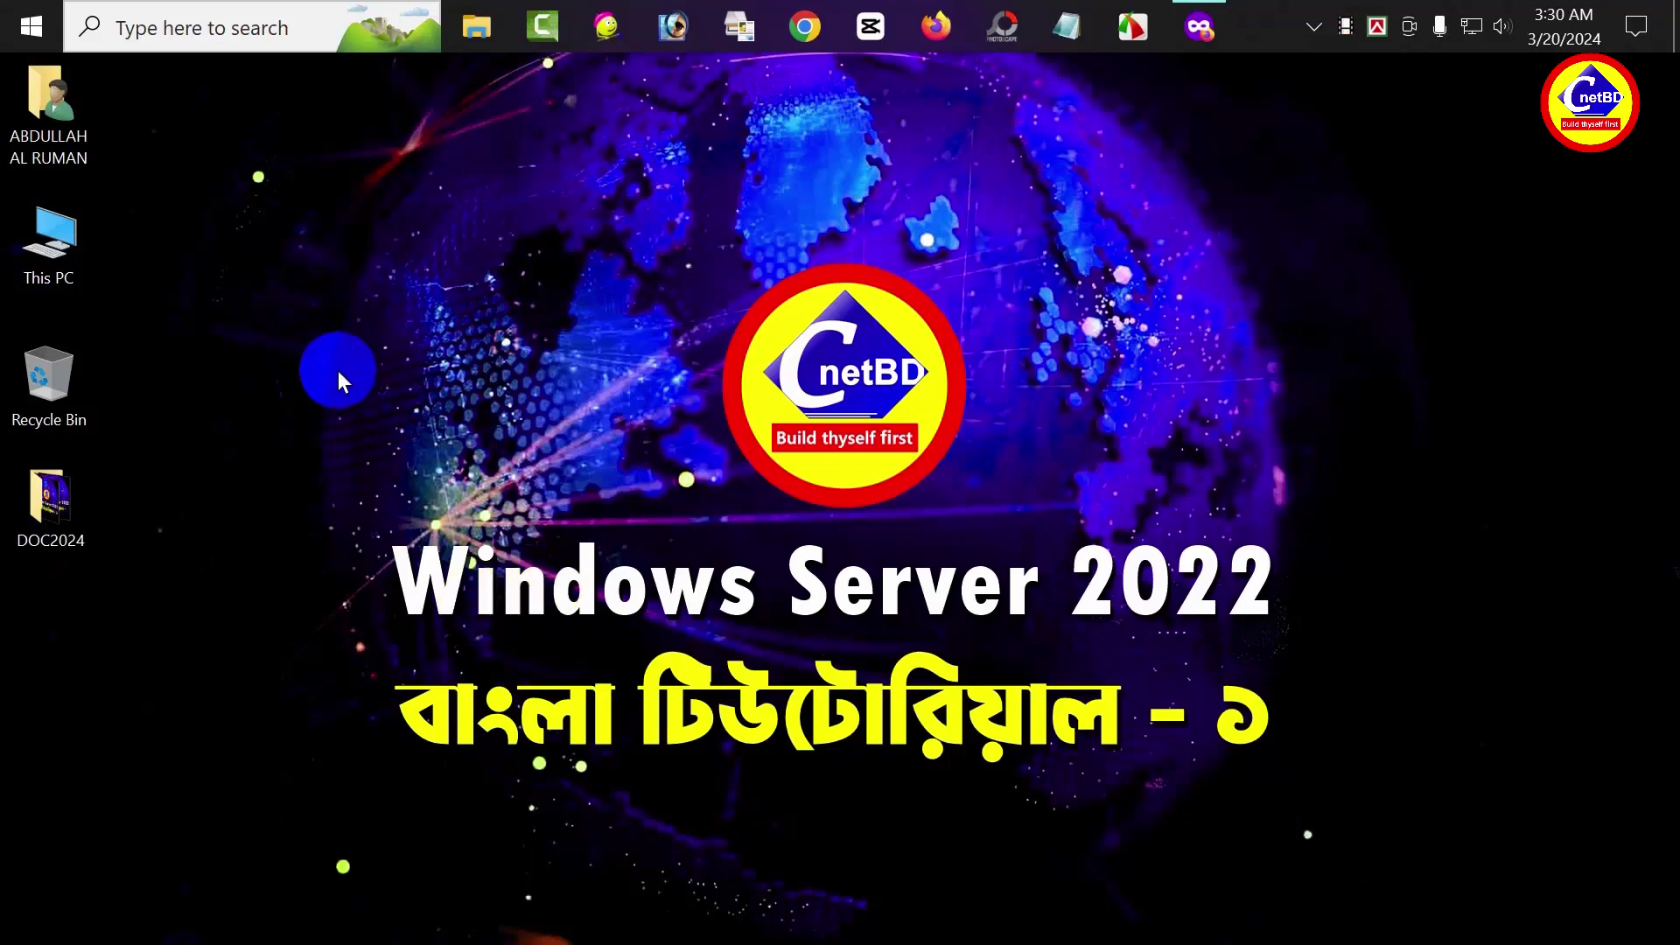
Create a new desktop folder named PROJECT and select it
{"action": "right_click", "coordinate": [312, 320]}
{"action": "mouse_move", "coordinate": [443, 542]}
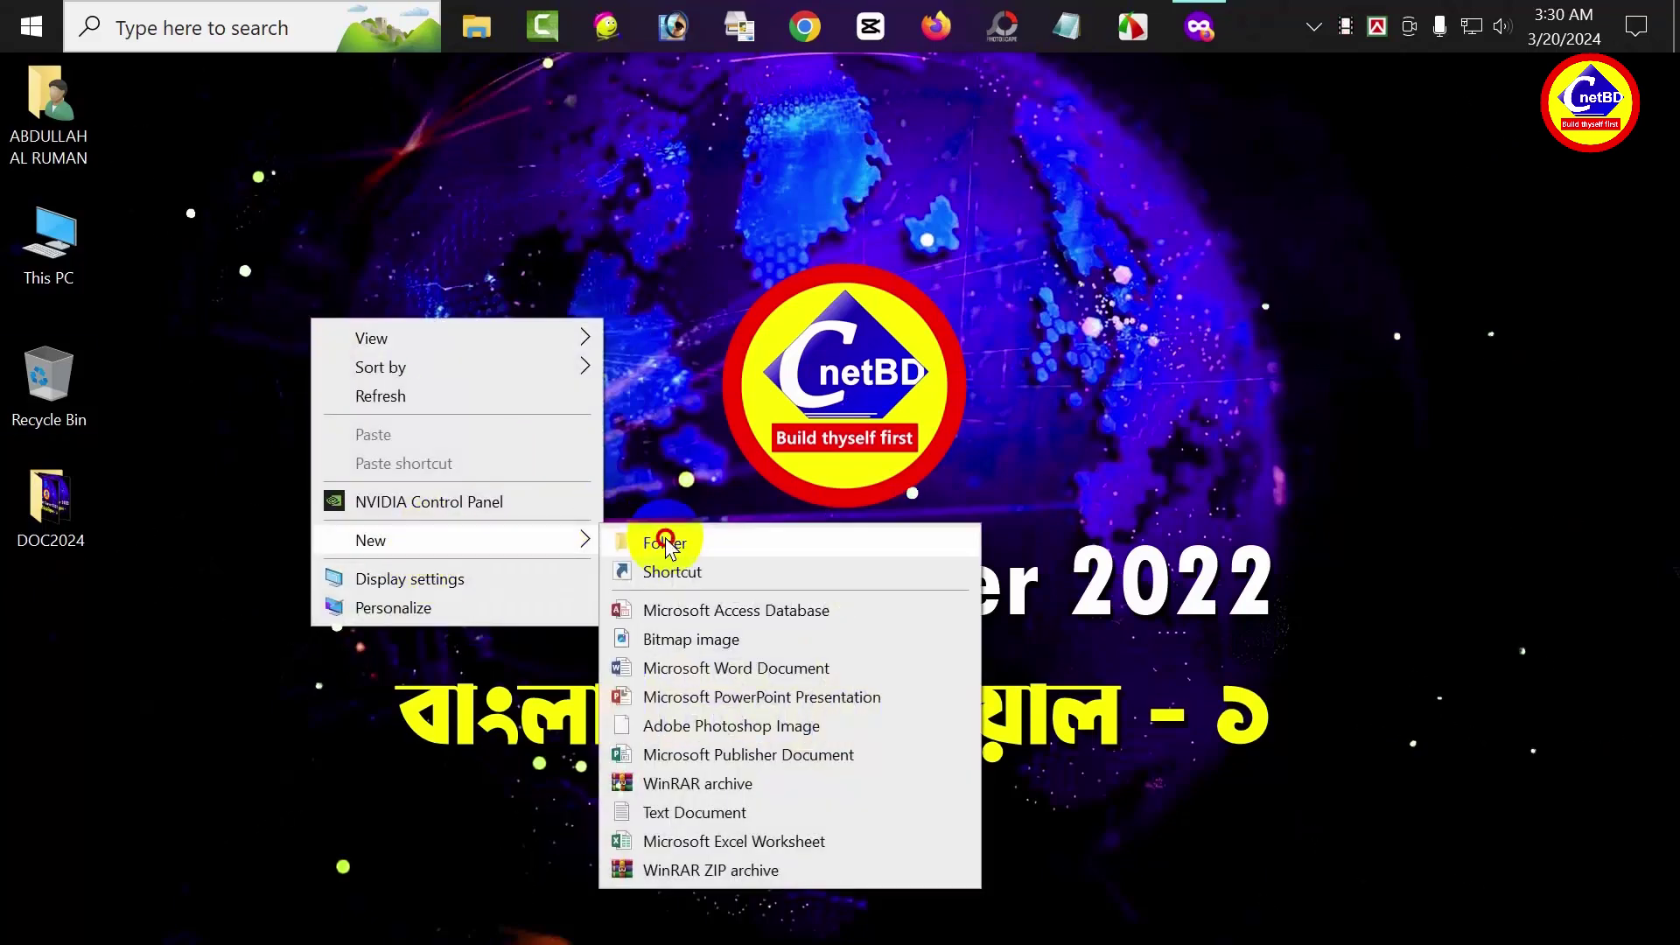
{"action": "left_click", "coordinate": [668, 536]}
{"action": "type", "text": "PR"}
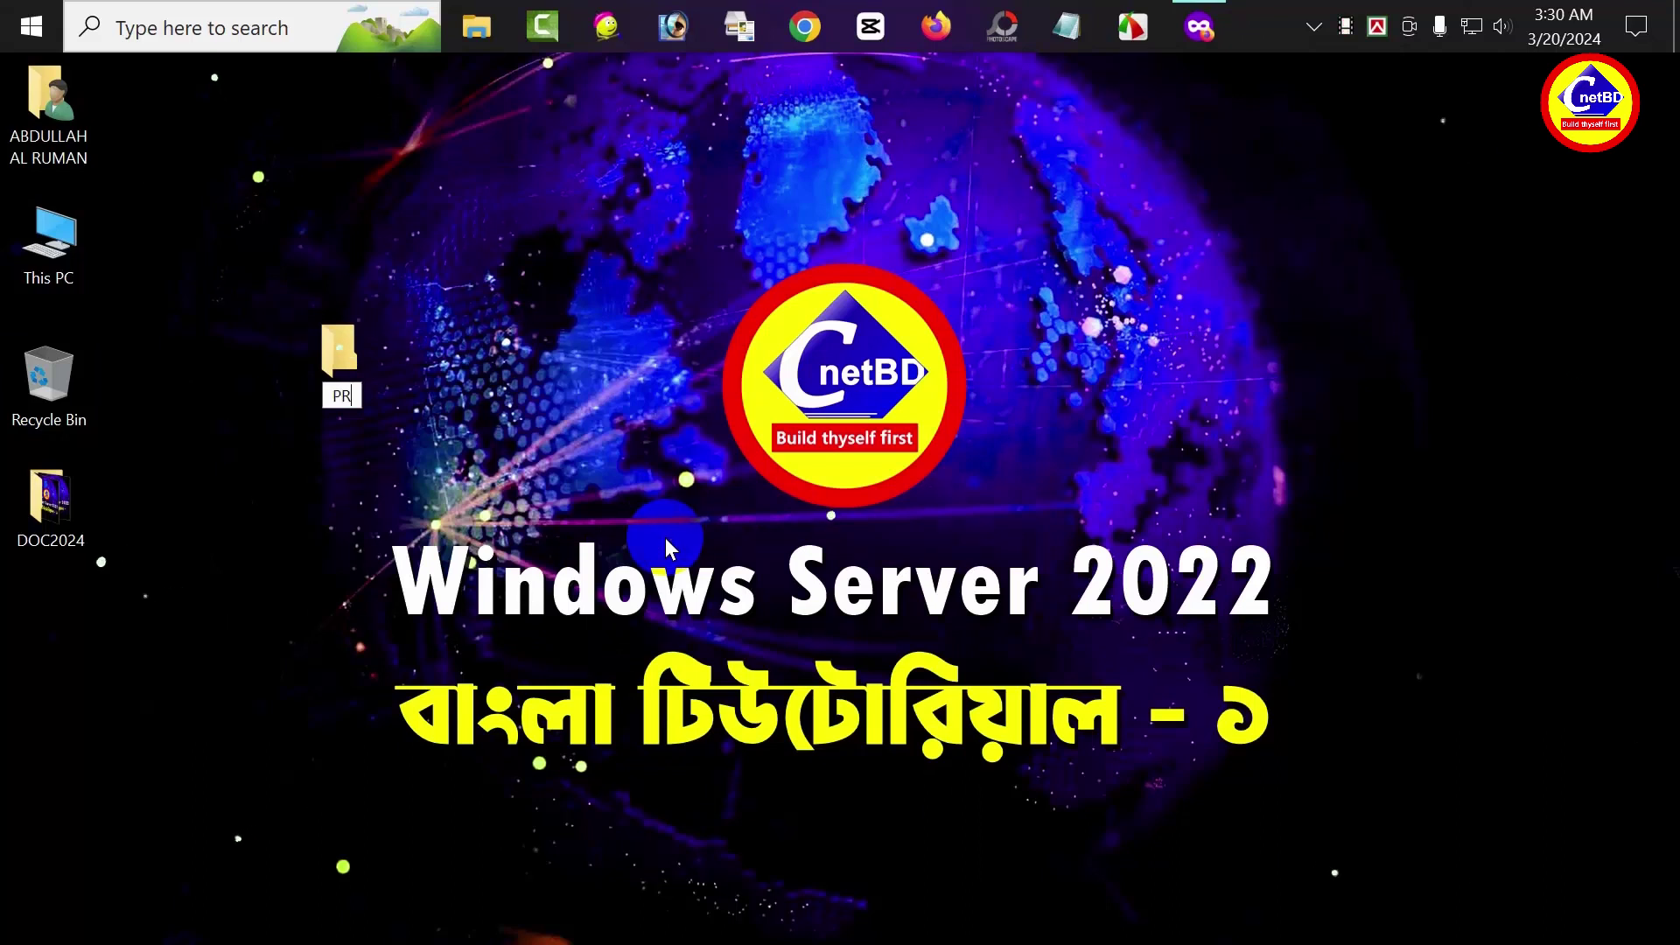
{"action": "type", "text": "OJECT"}
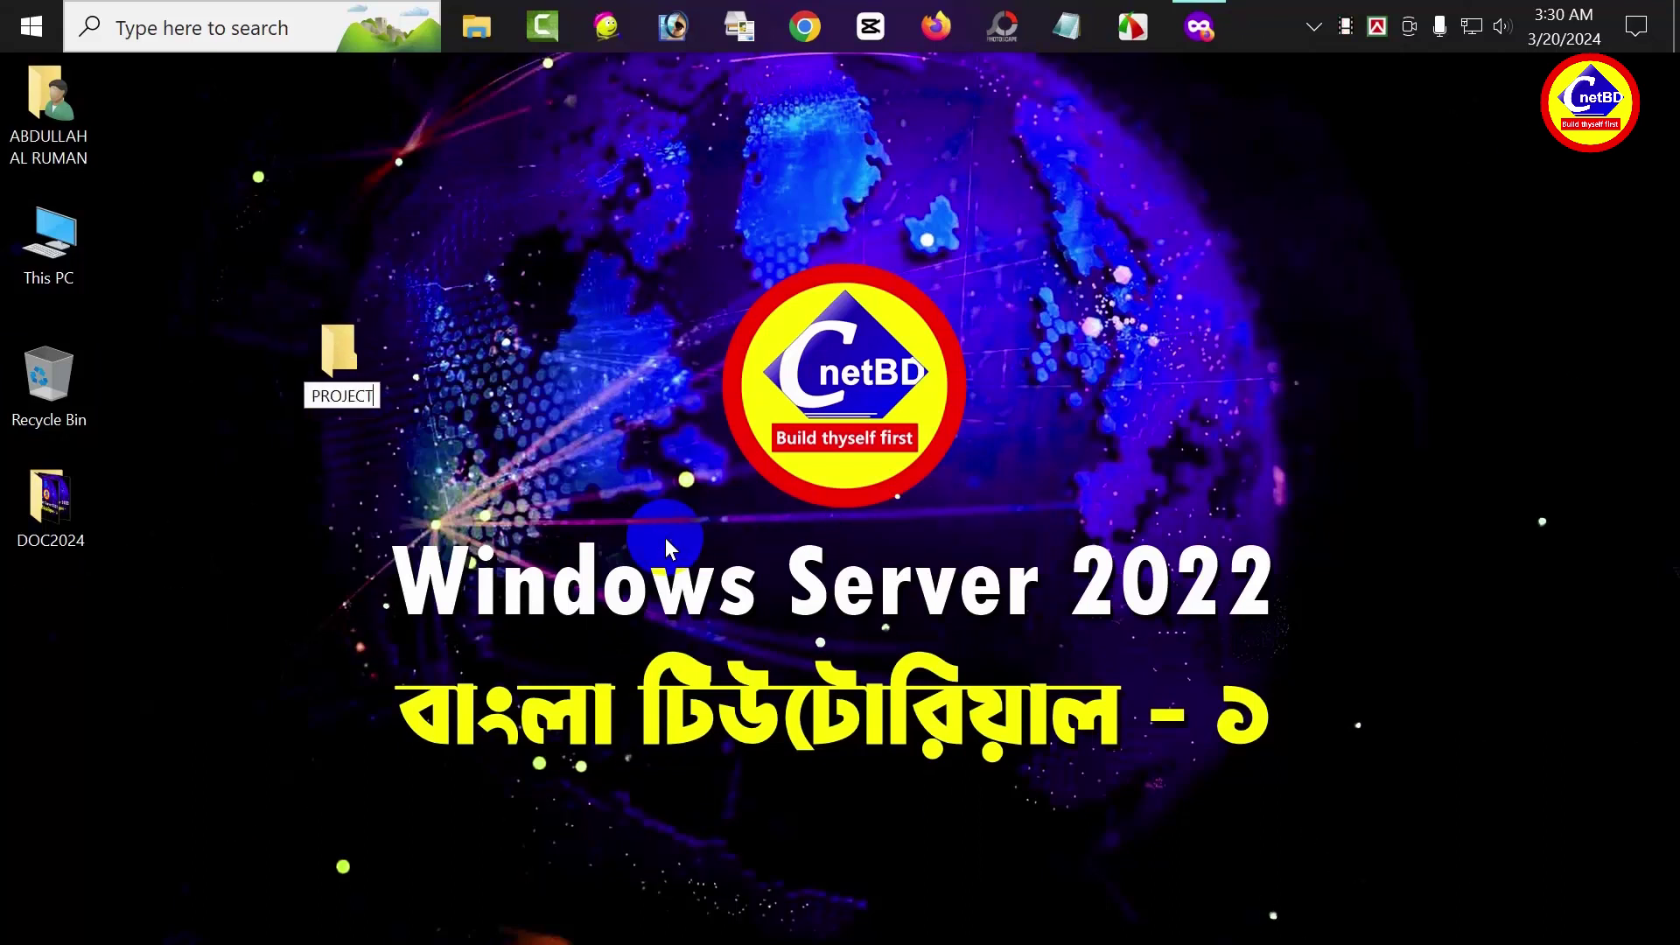
{"action": "key", "text": "Return"}
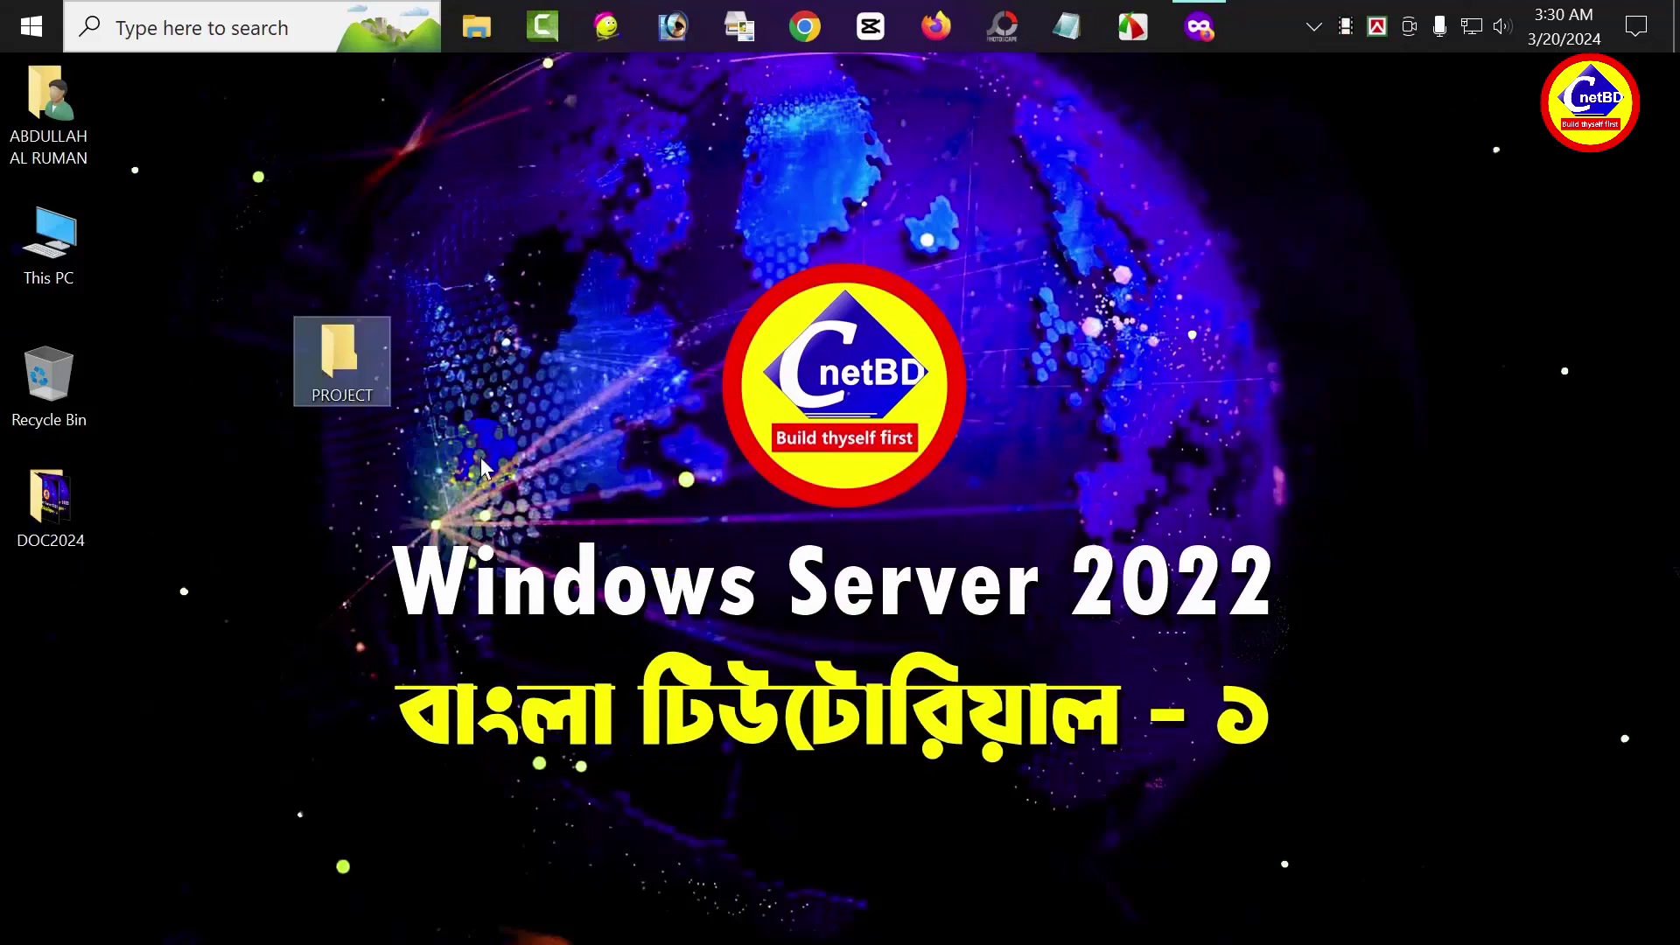
{"action": "left_click", "coordinate": [322, 508]}
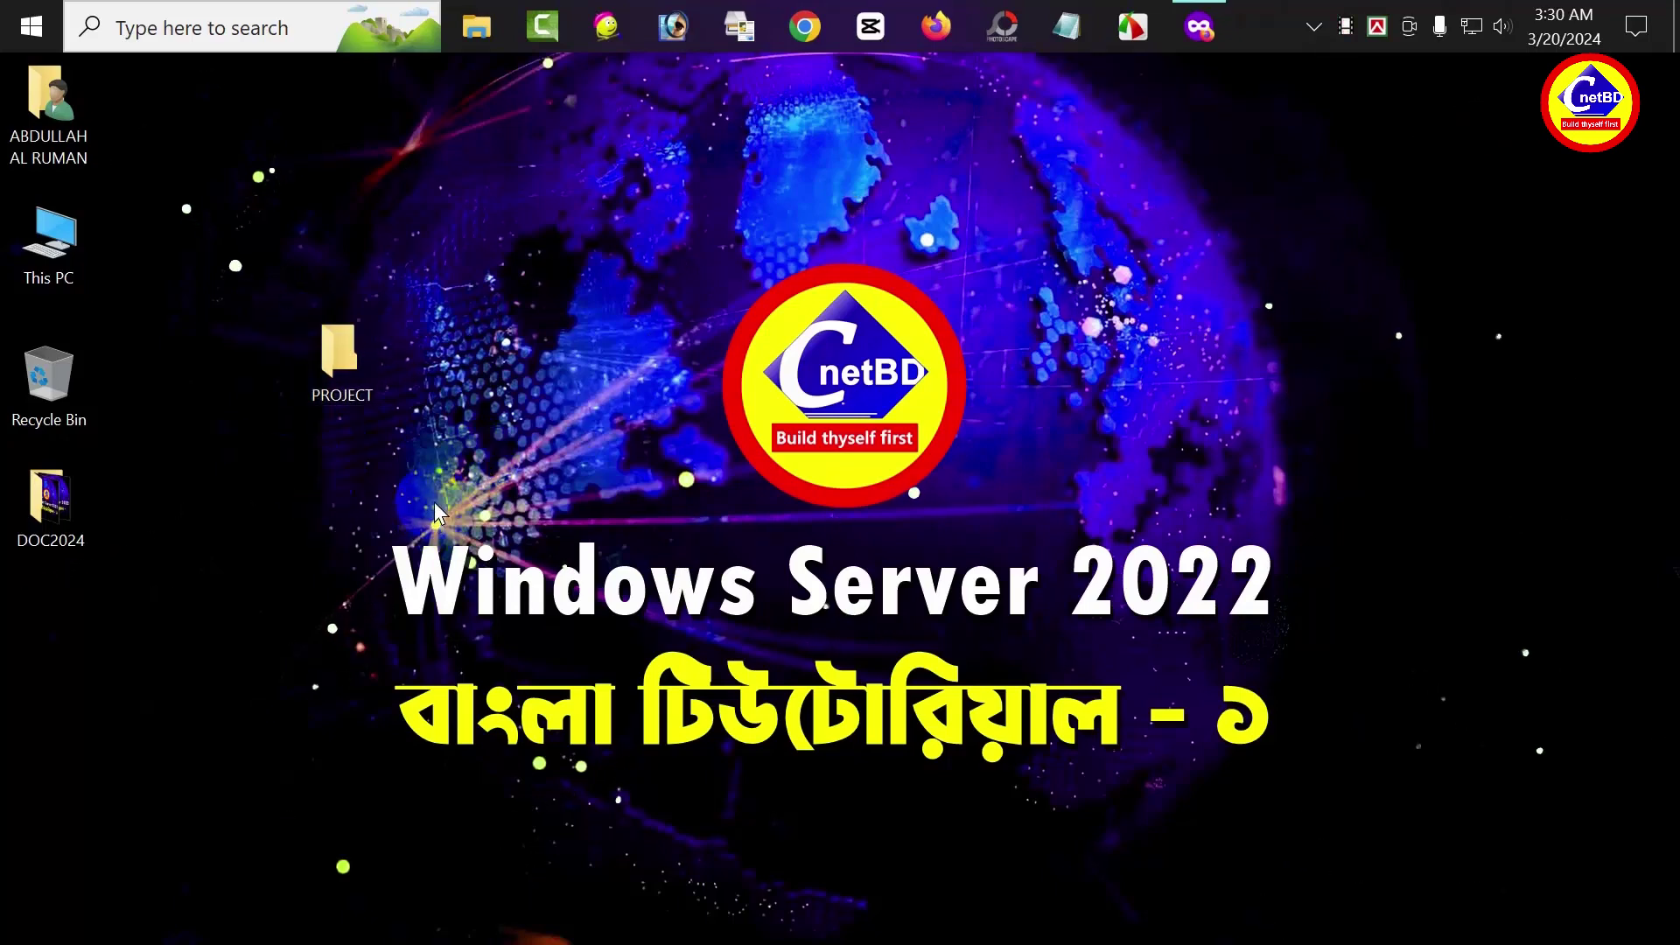
{"action": "left_click", "coordinate": [358, 369]}
Open PROJECT and create a subfolder named NYC-DC1 inside it
{"action": "double_click", "coordinate": [358, 368]}
{"action": "right_click", "coordinate": [545, 380]}
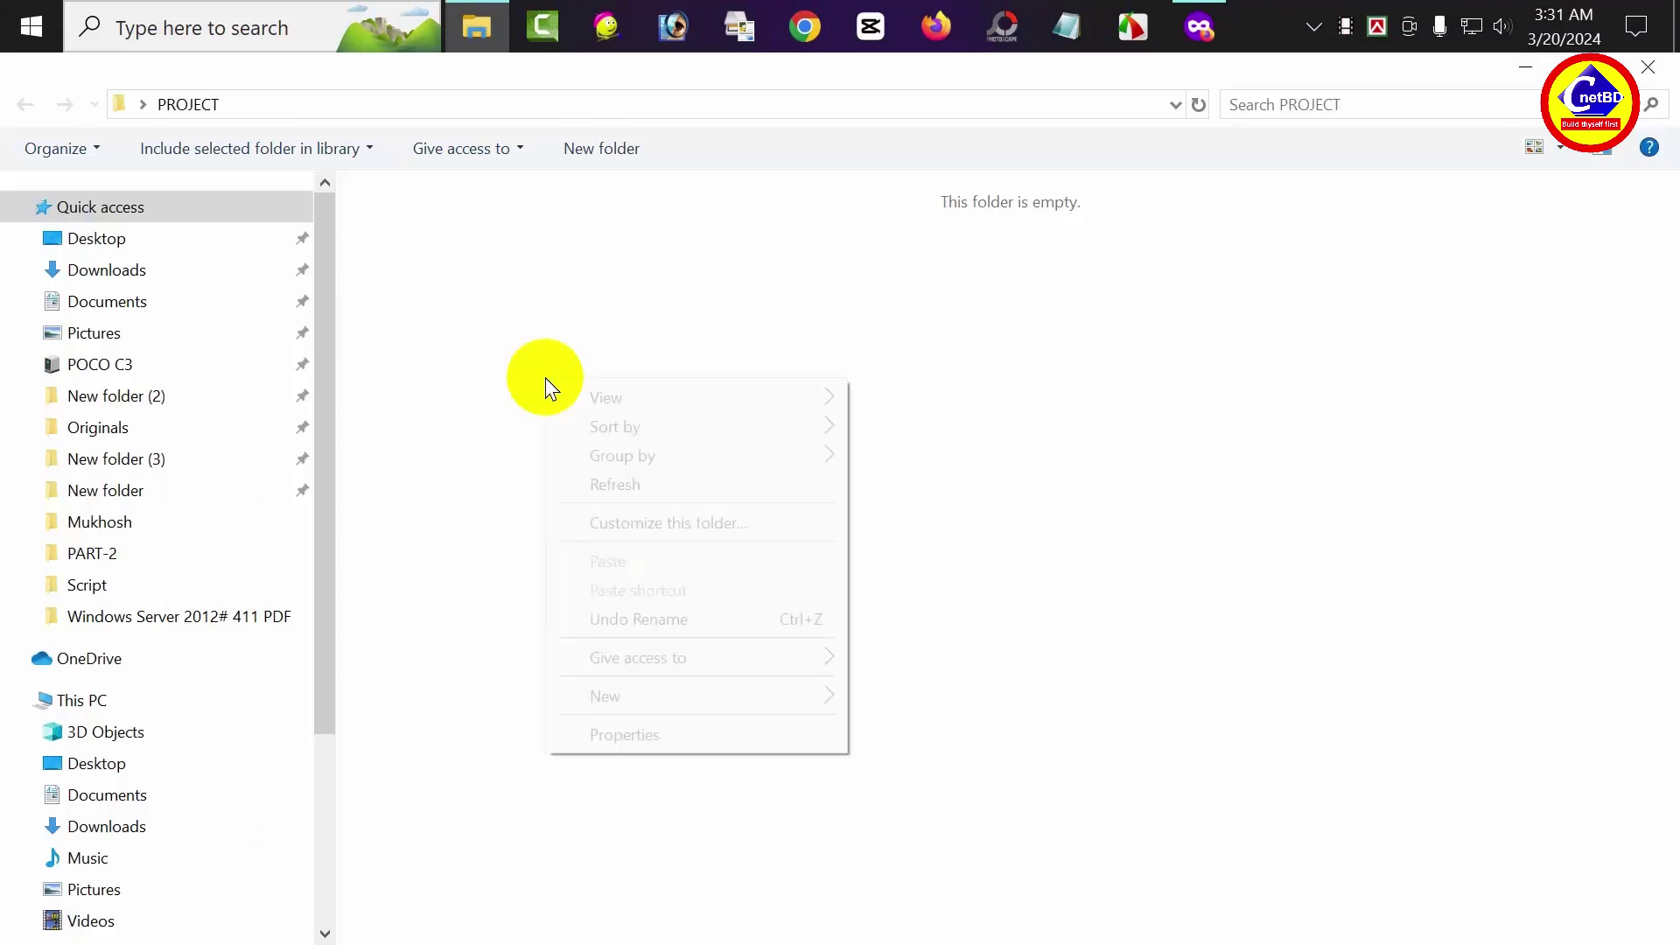
{"action": "mouse_move", "coordinate": [630, 698]}
{"action": "left_click", "coordinate": [958, 374]}
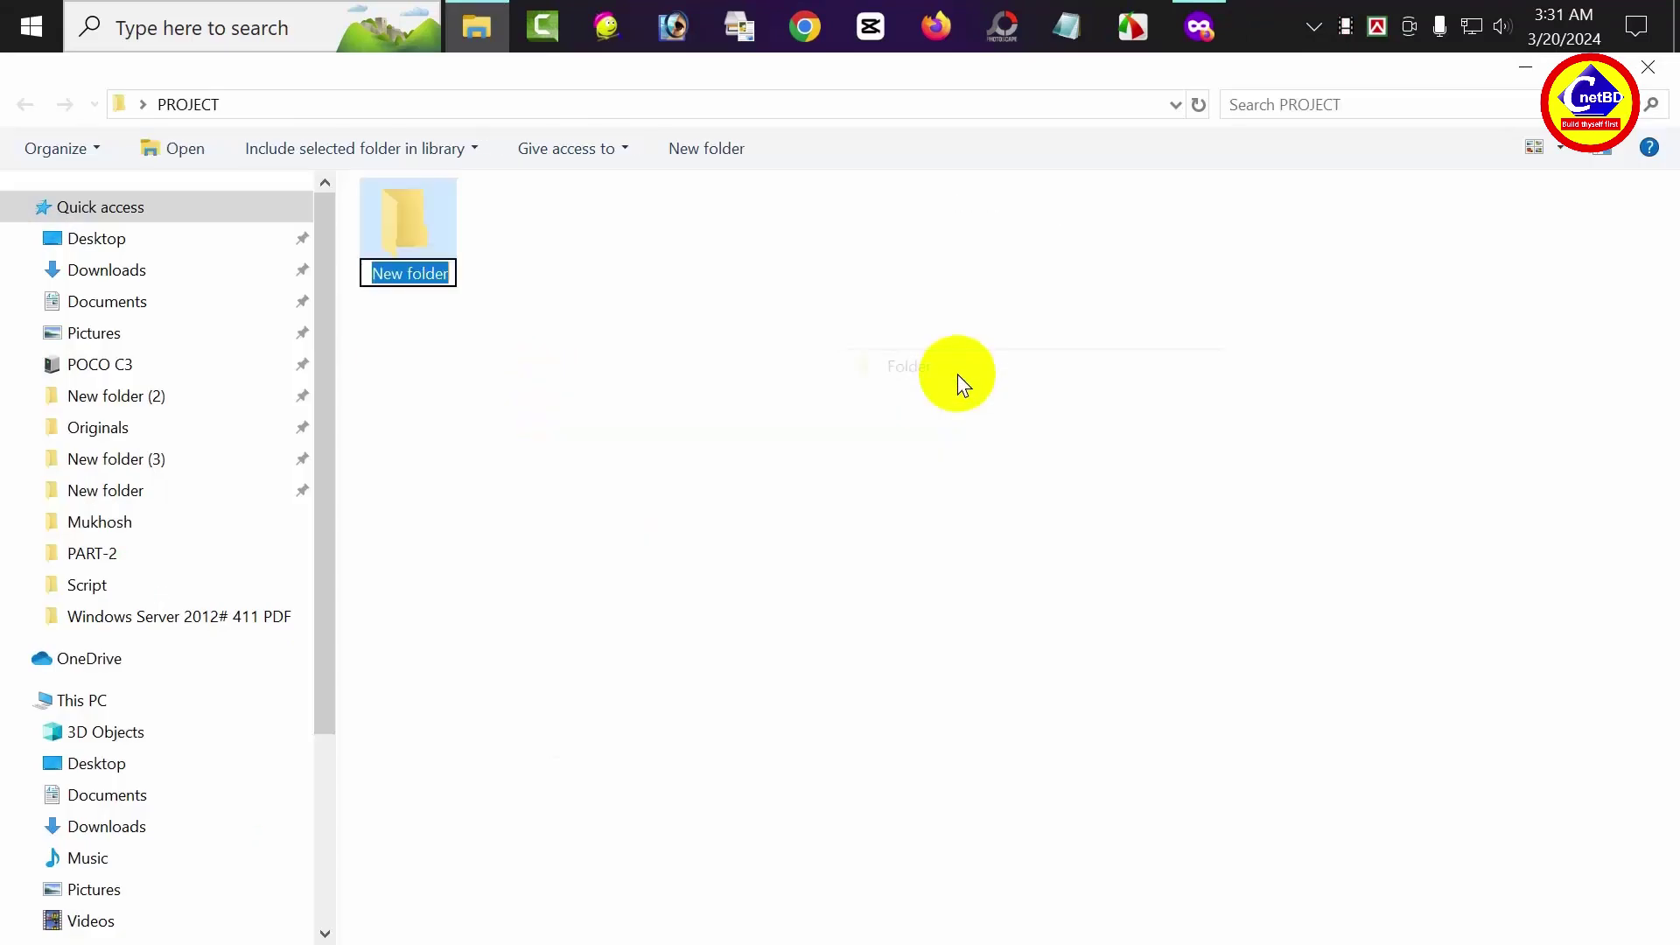
{"action": "type", "text": "NYC-DC"}
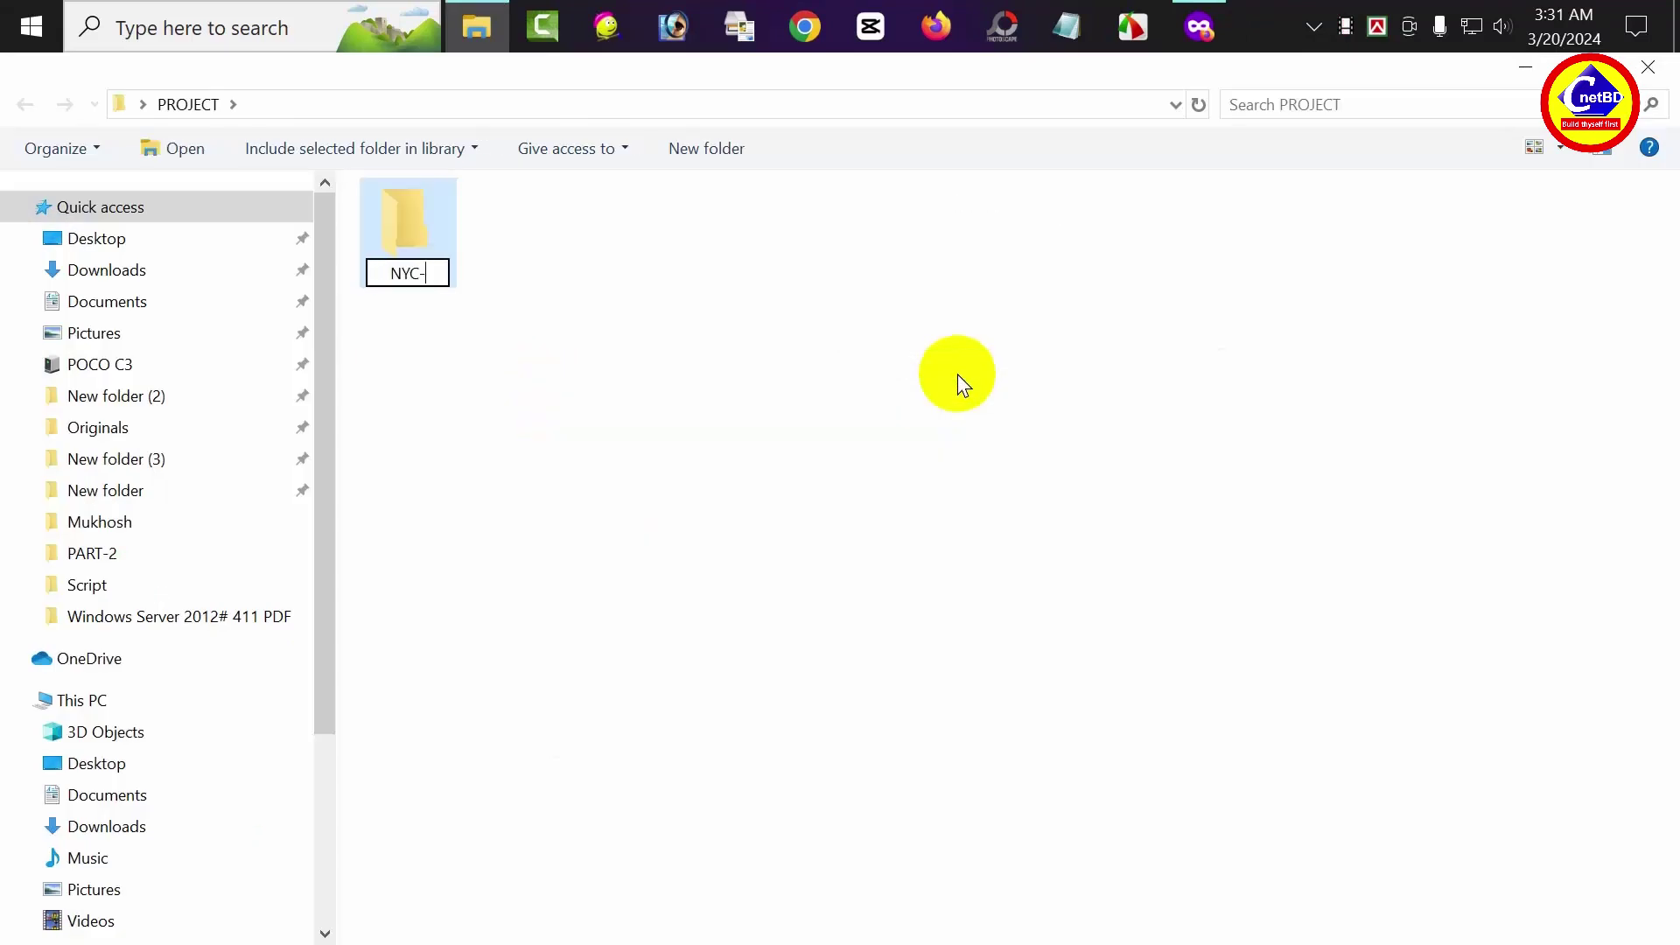
{"action": "type", "text": "1"}
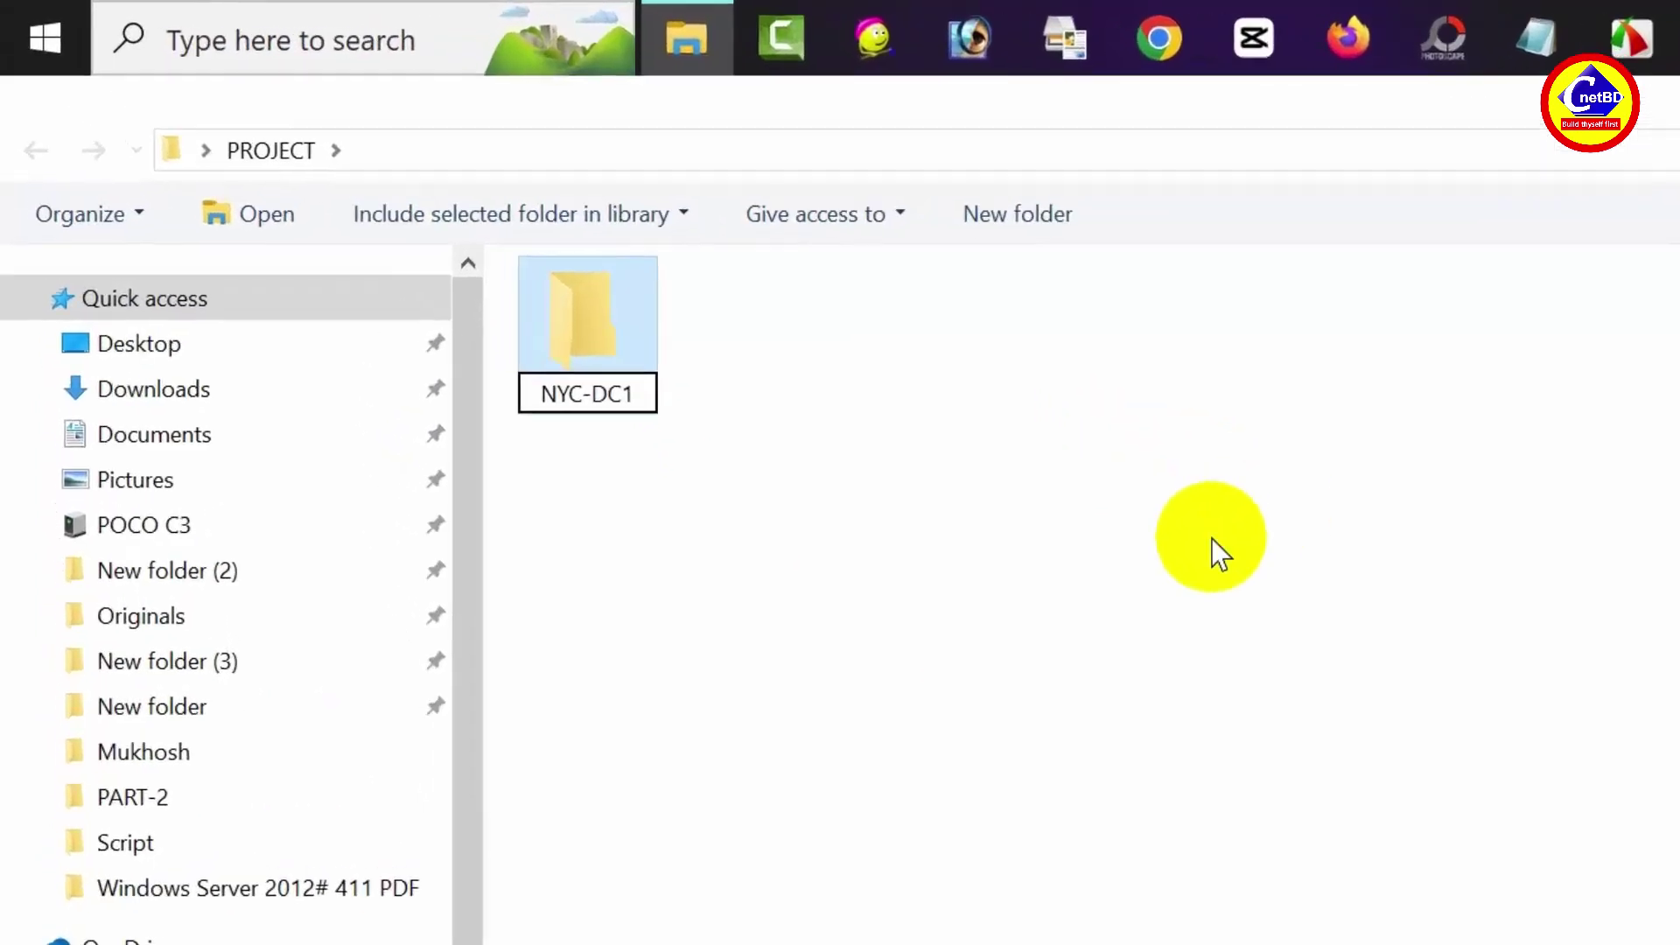
{"action": "left_click", "coordinate": [817, 418]}
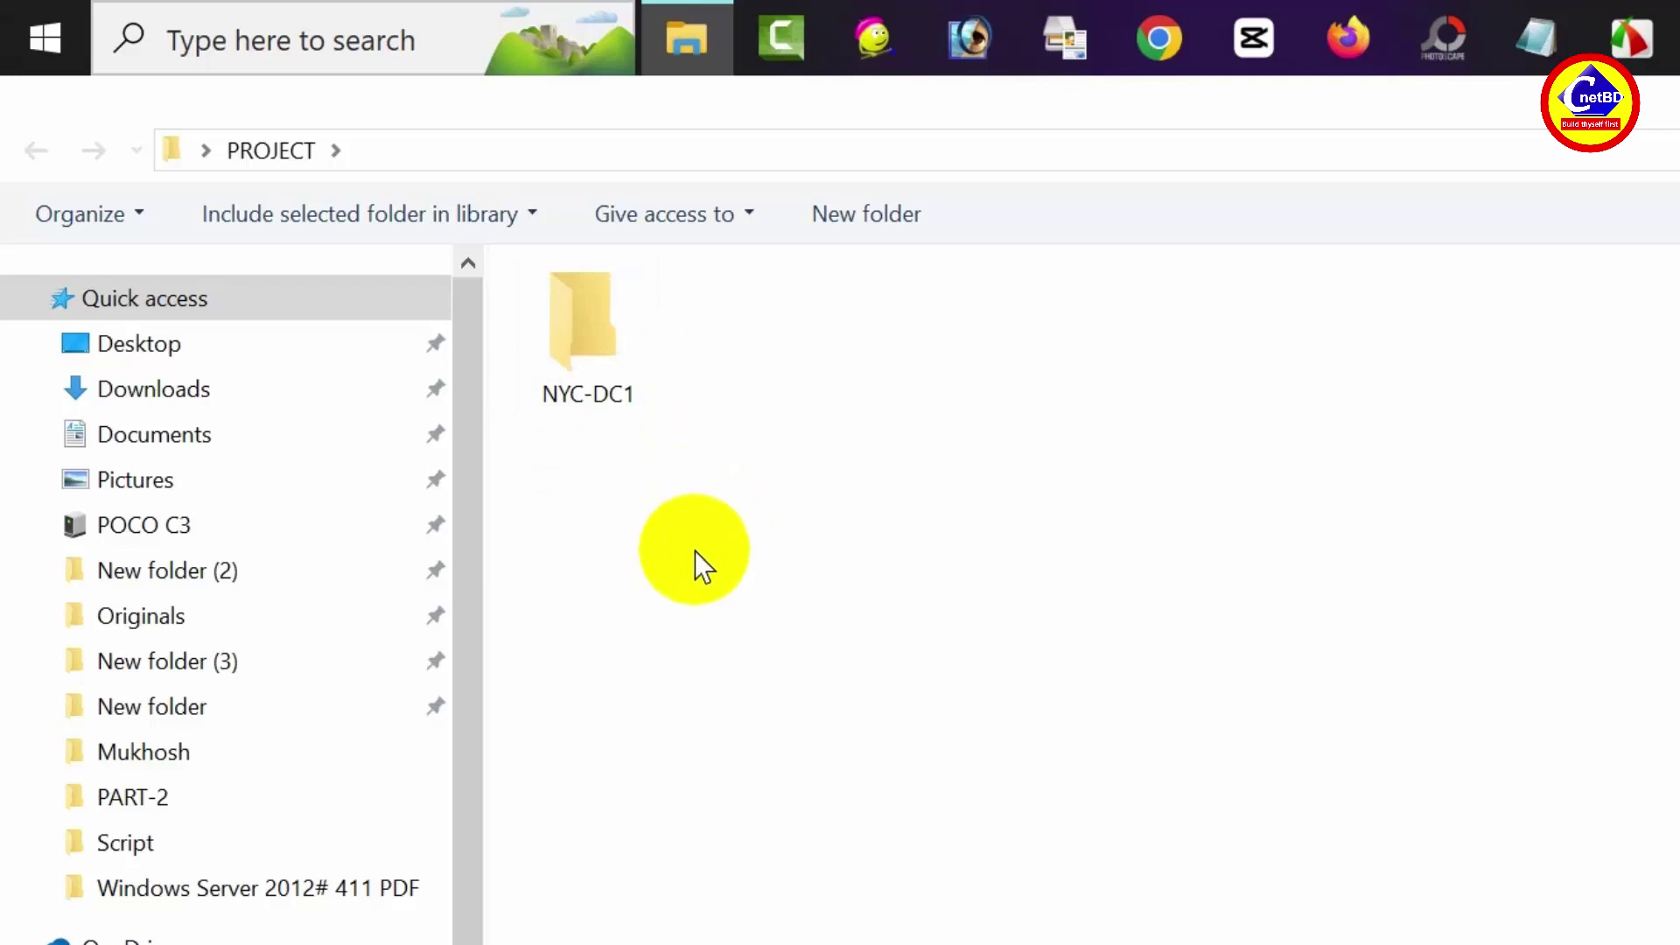
Add two more subfolders in PROJECT named NYC-DC2 and NYC-CL1
{"action": "right_click", "coordinate": [695, 550]}
{"action": "mouse_move", "coordinate": [863, 934]}
{"action": "left_click", "coordinate": [1246, 530]}
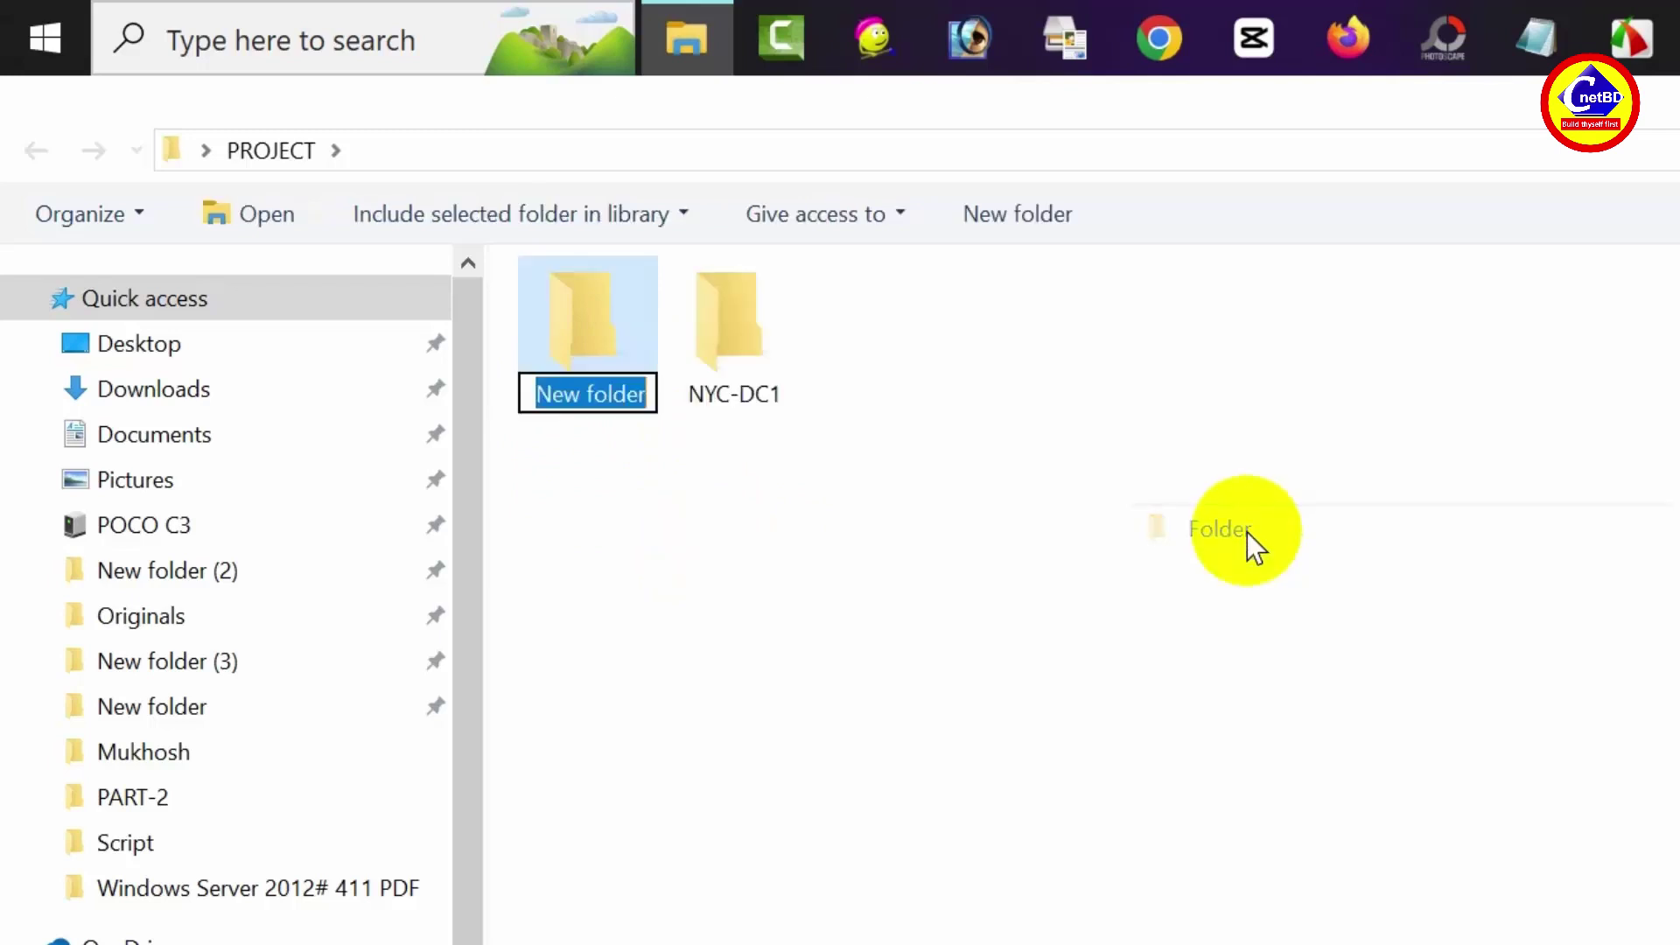
{"action": "type", "text": "NYC-"}
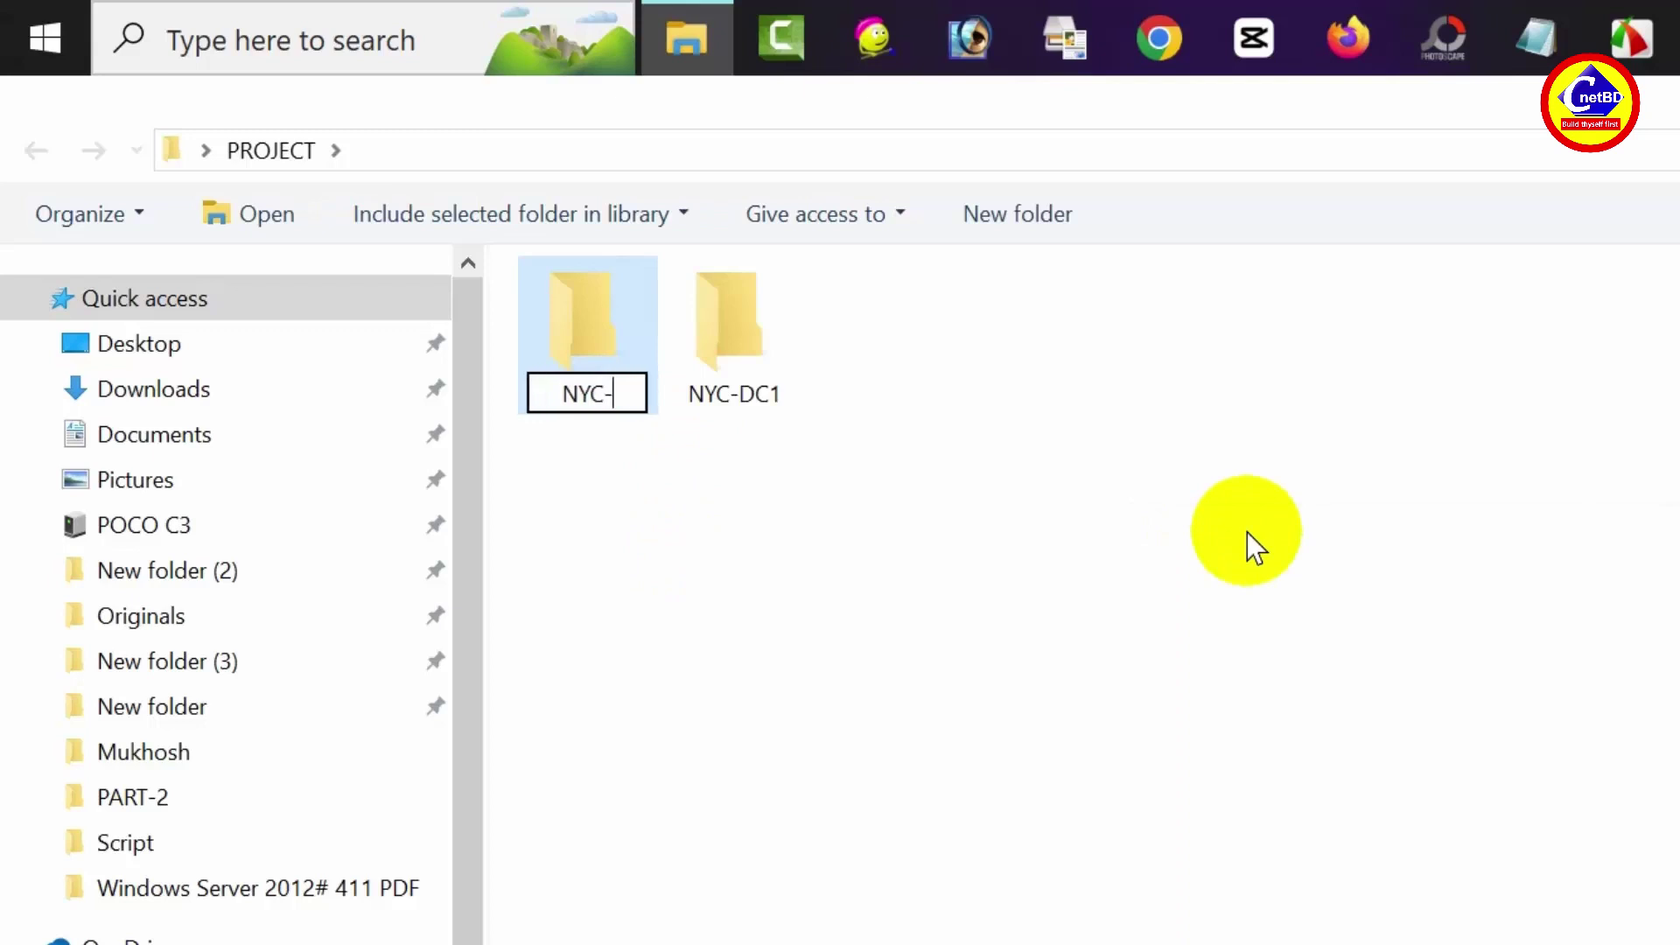
{"action": "type", "text": "DC2"}
{"action": "left_click", "coordinate": [1174, 521]}
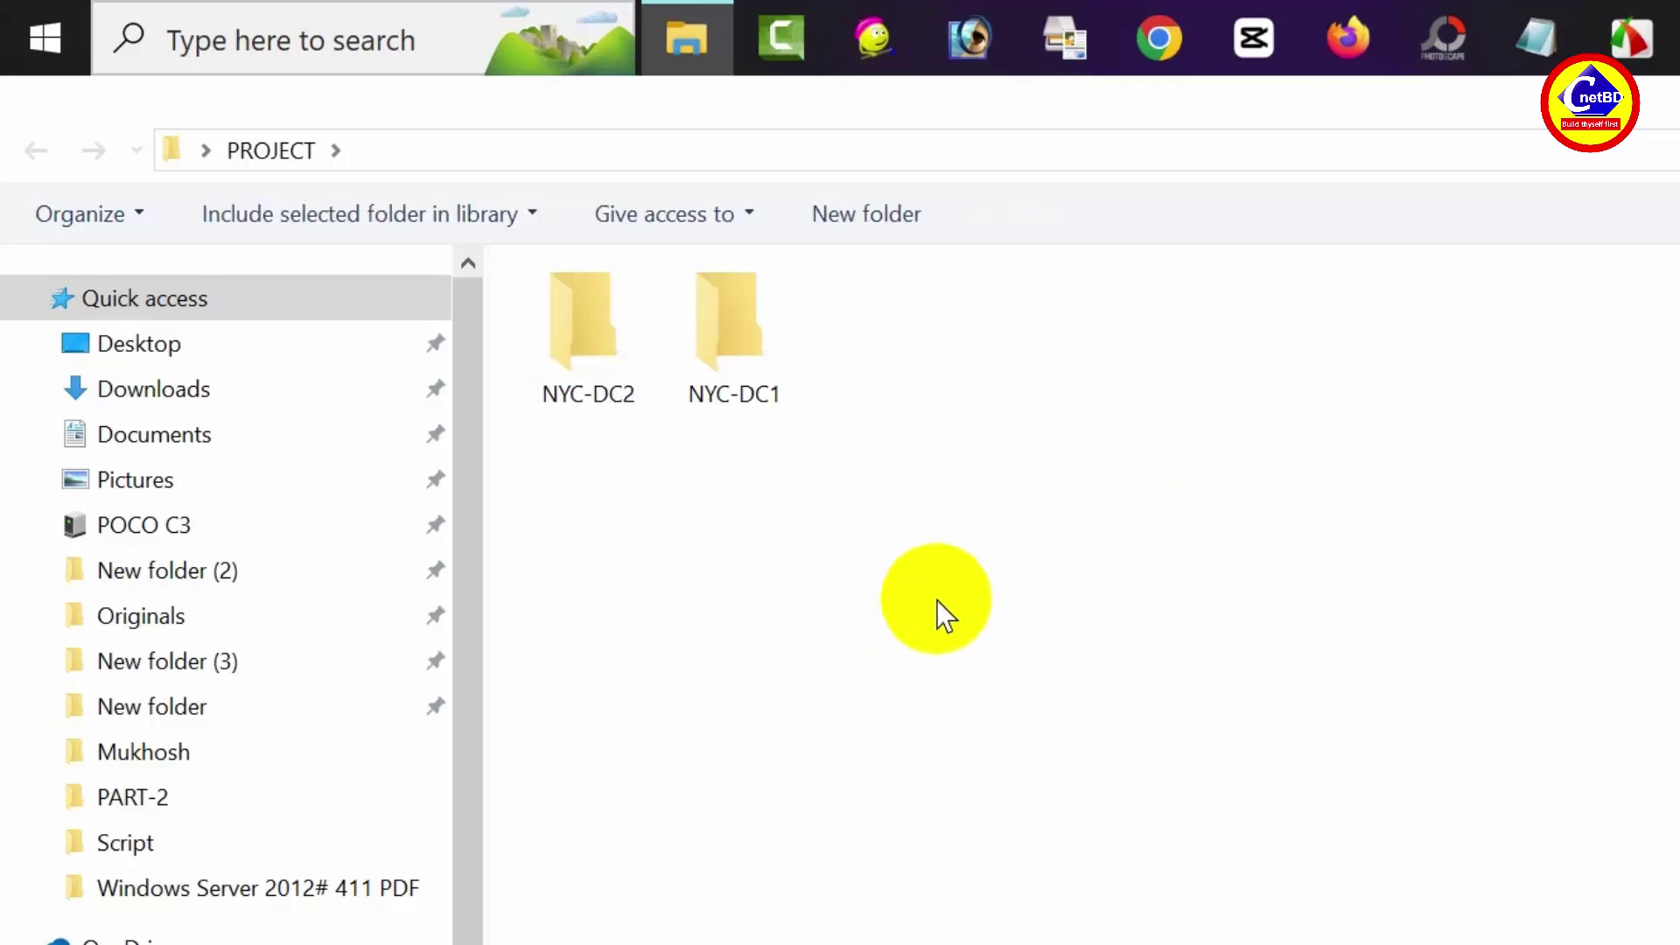
{"action": "right_click", "coordinate": [929, 593]}
{"action": "left_click", "coordinate": [1466, 567]}
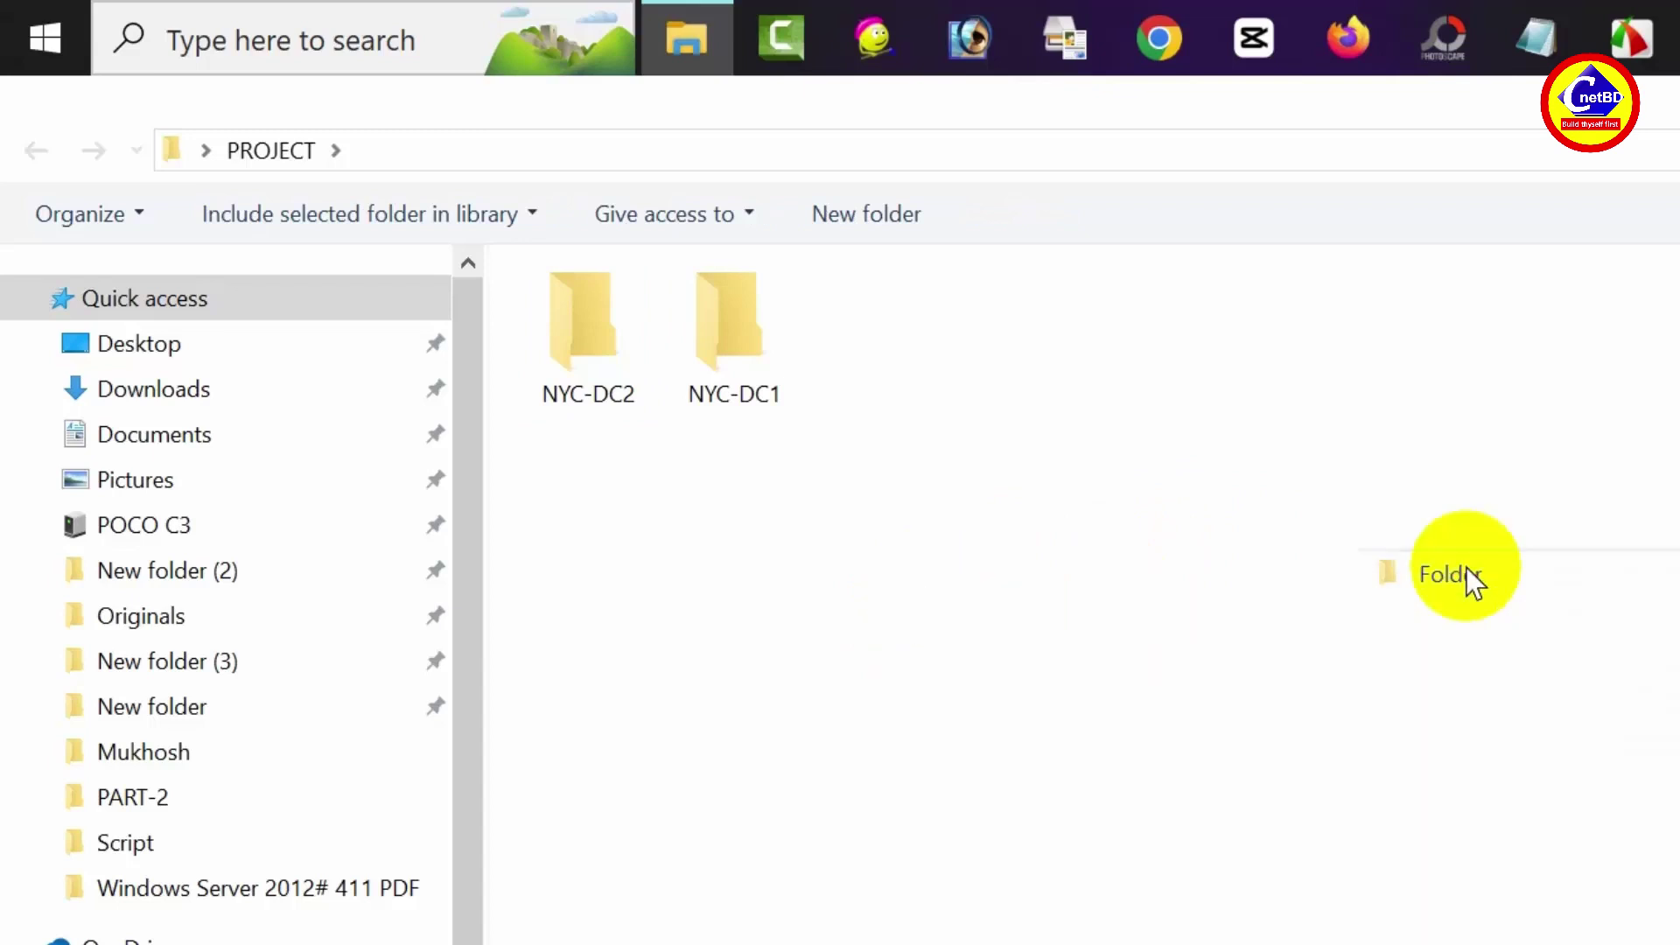
{"action": "type", "text": "NYC"}
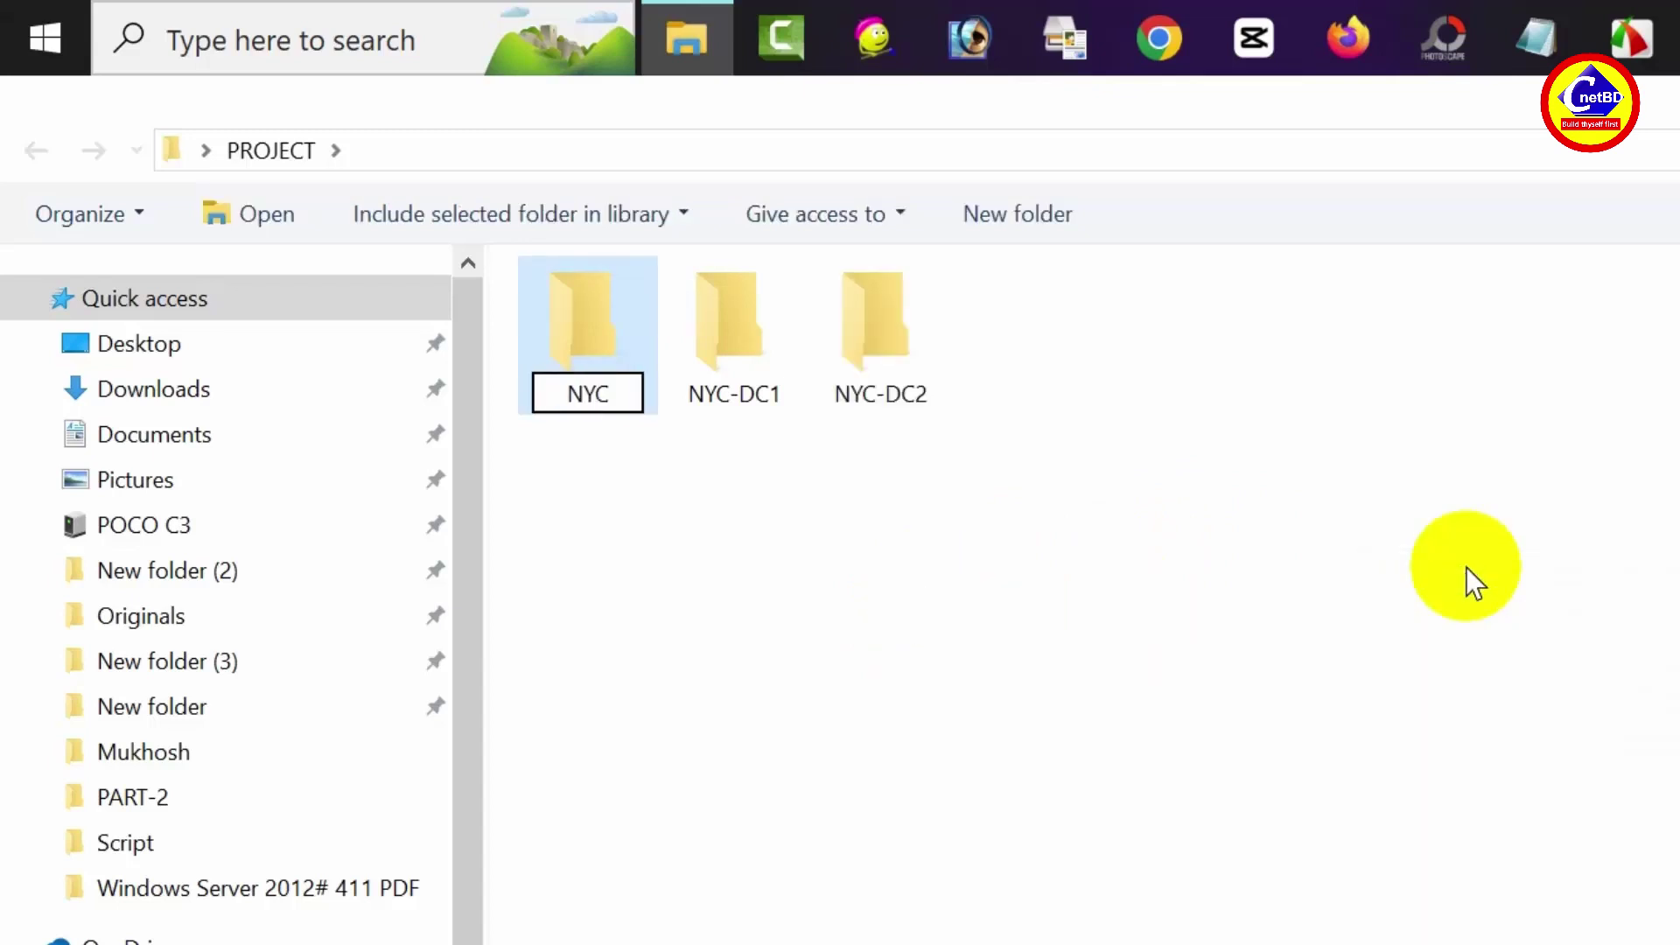
{"action": "type", "text": "-D"}
{"action": "key", "text": "BackSpace"}
{"action": "type", "text": "C"}
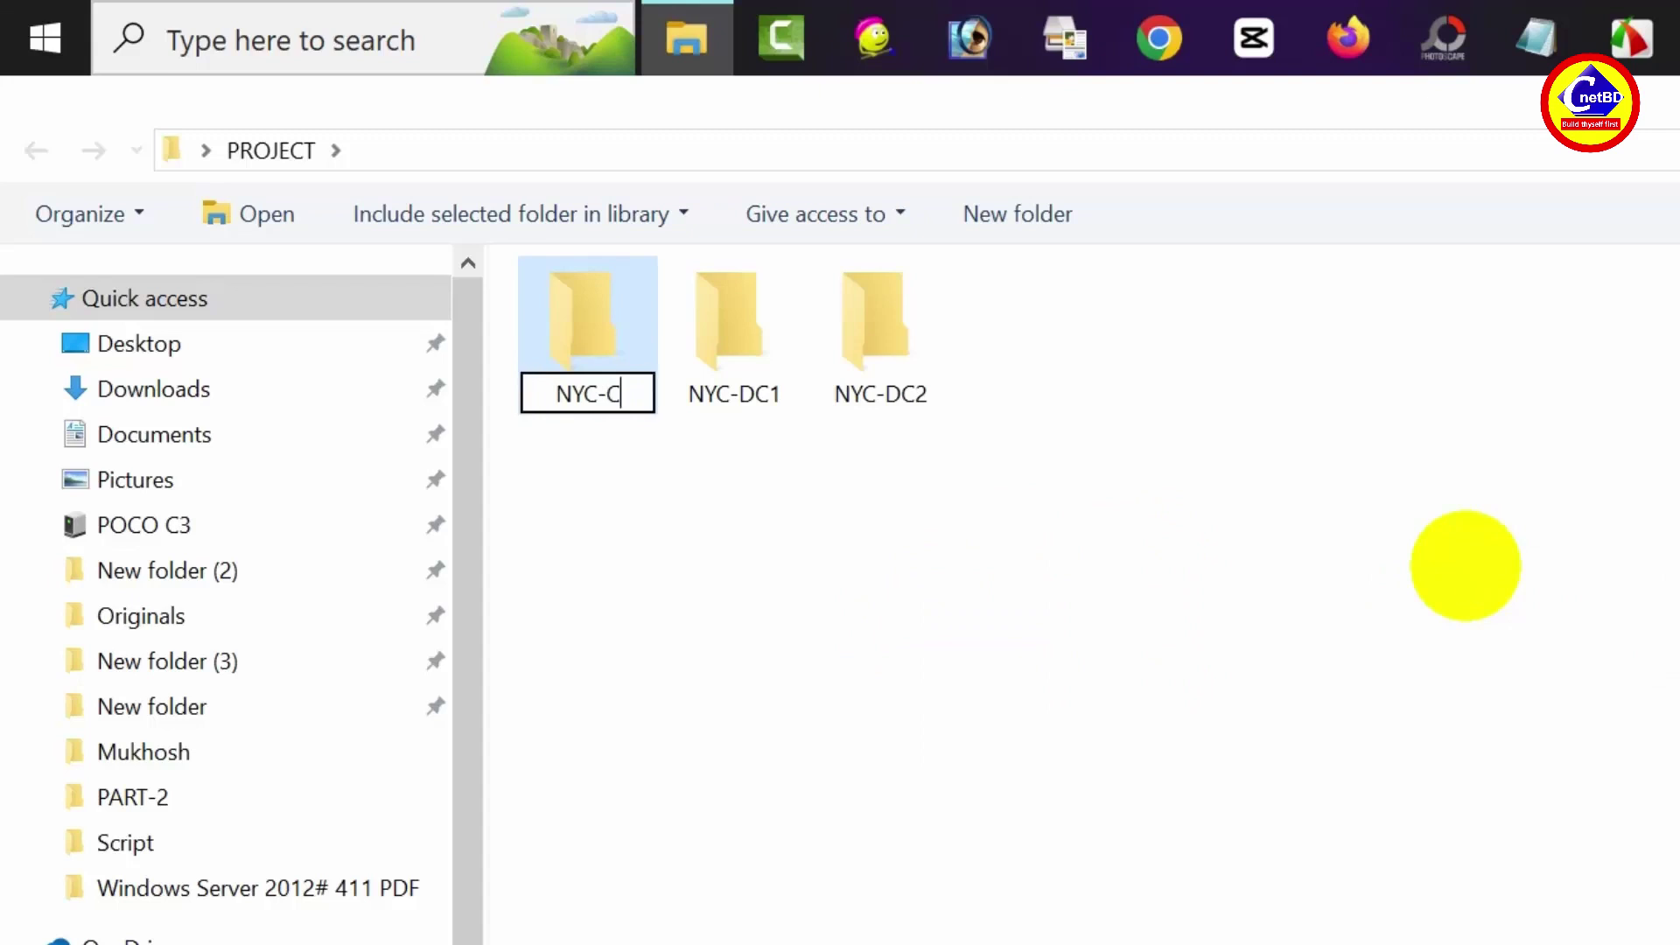
{"action": "type", "text": "L1"}
{"action": "key", "text": "Return"}
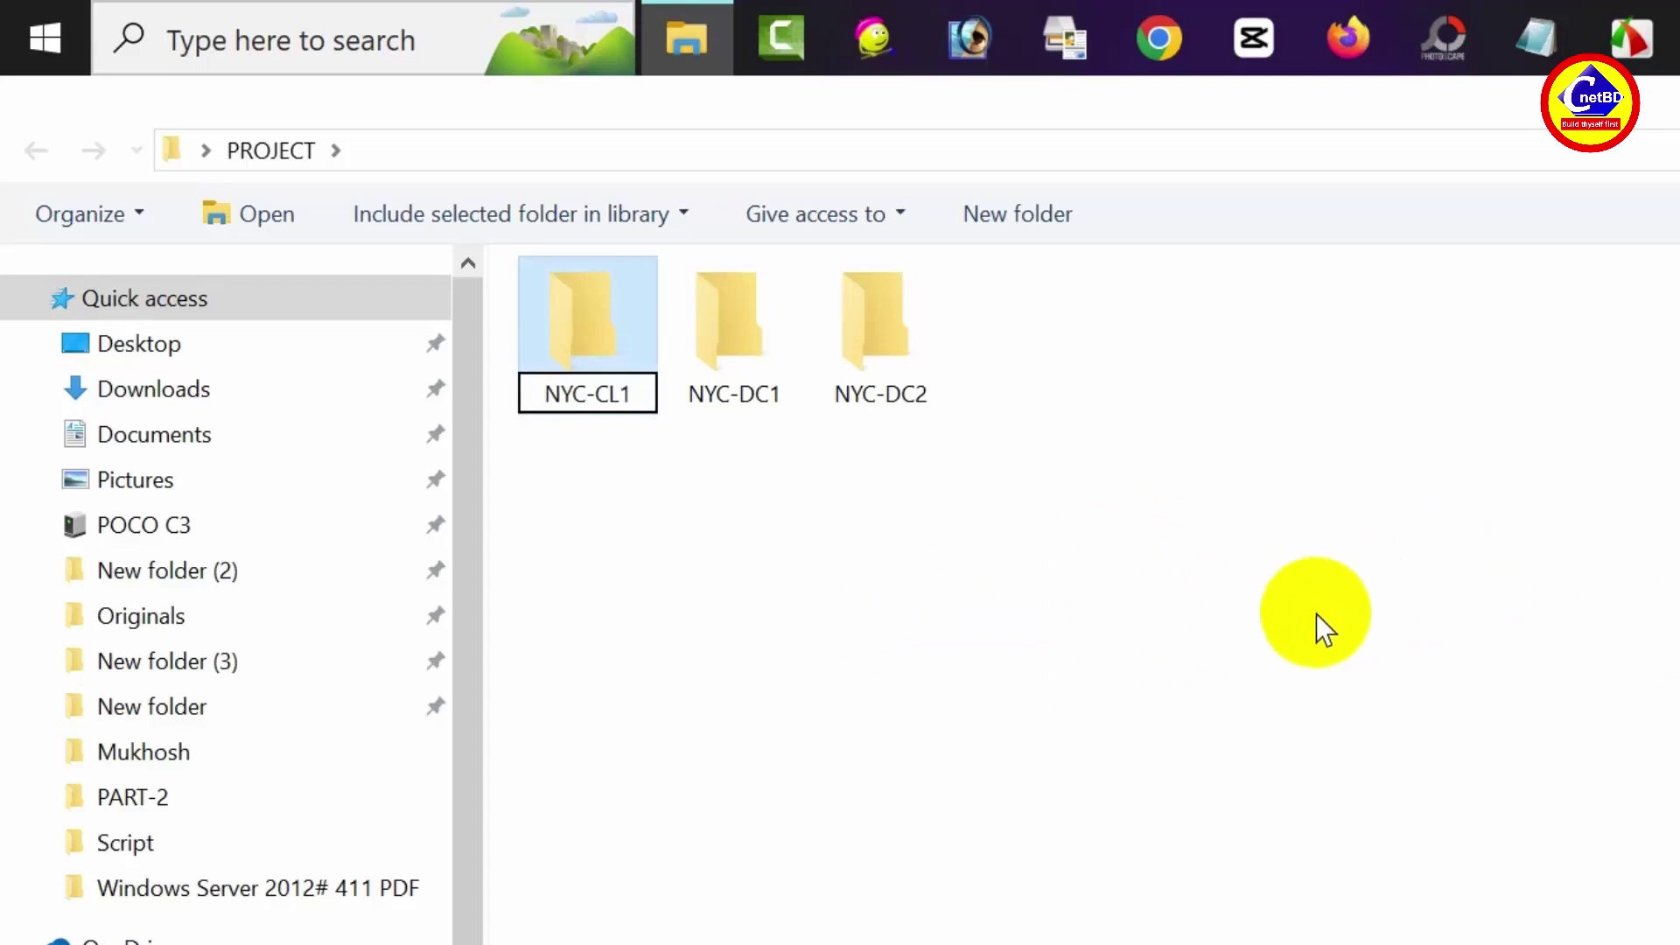
{"action": "left_click", "coordinate": [1324, 629]}
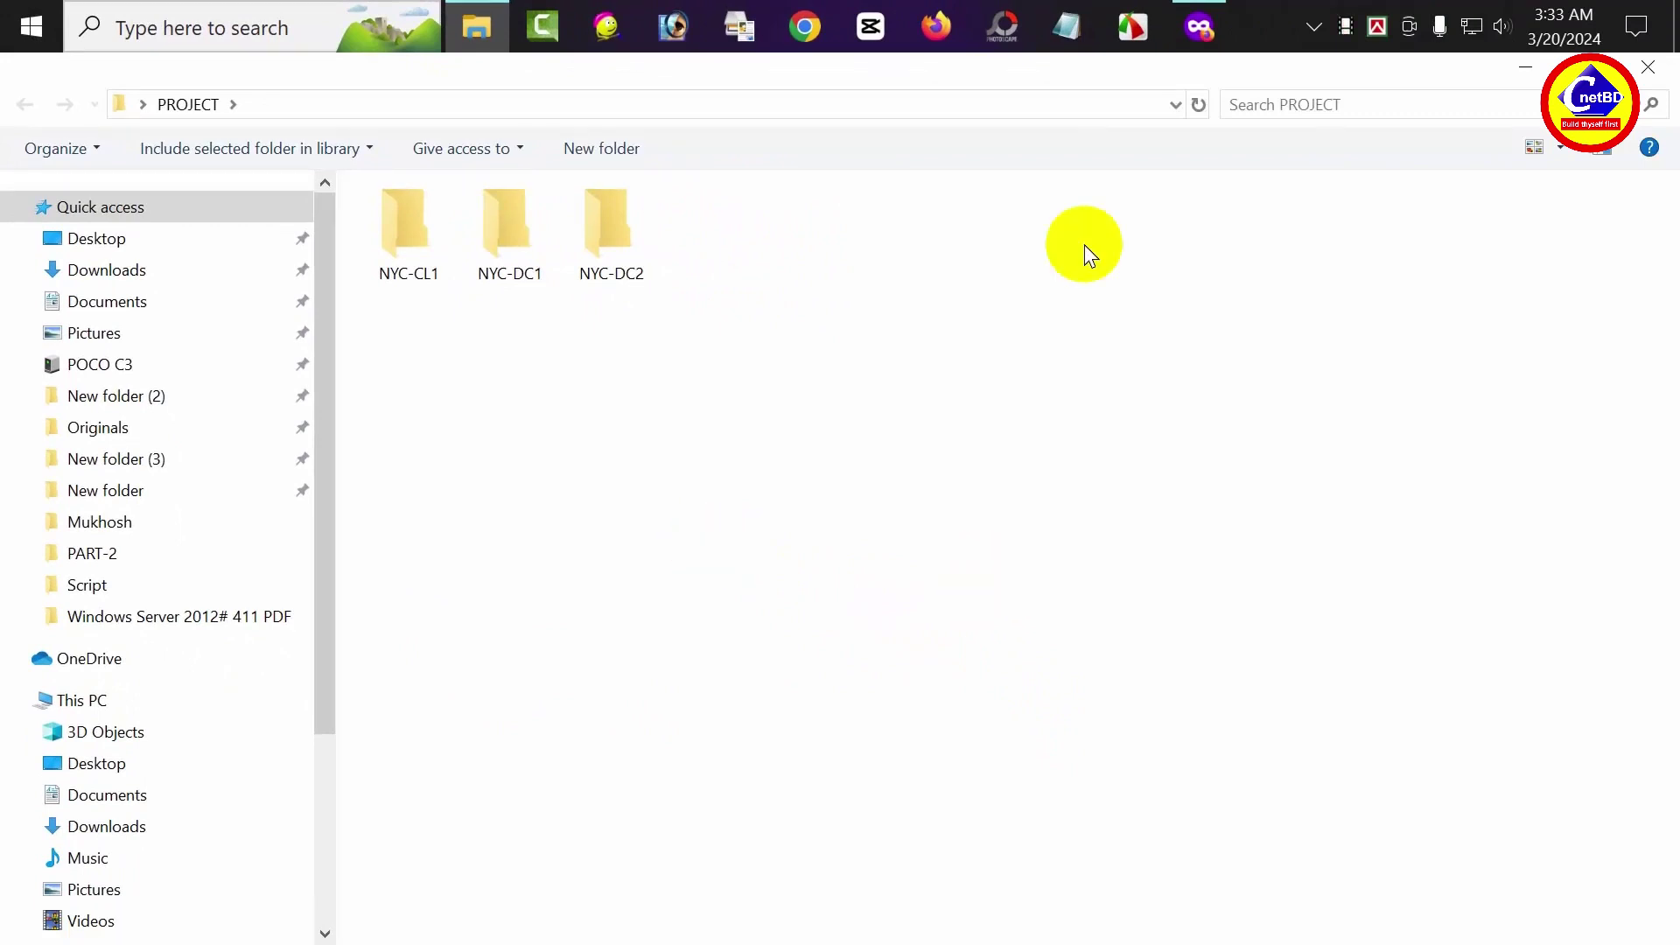
{"action": "left_click", "coordinate": [1200, 26]}
Search 'oracle virtualbox', download the Windows hosts installer, and show it in Downloads
{"action": "left_click", "coordinate": [543, 142]}
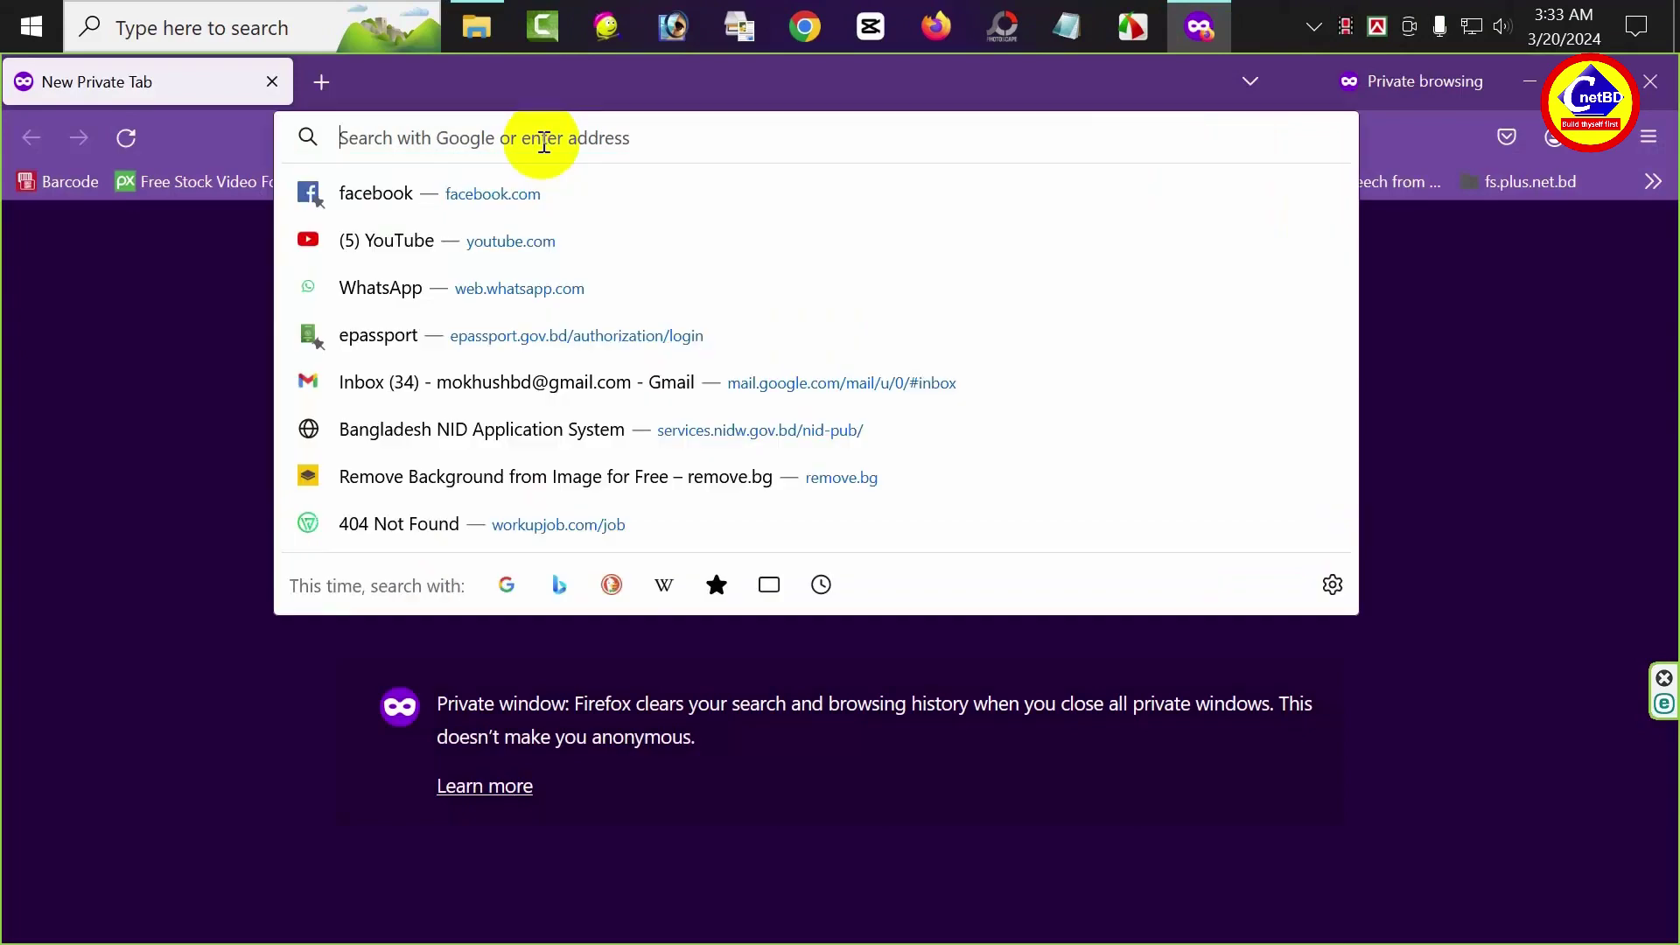
{"action": "type", "text": "ora"}
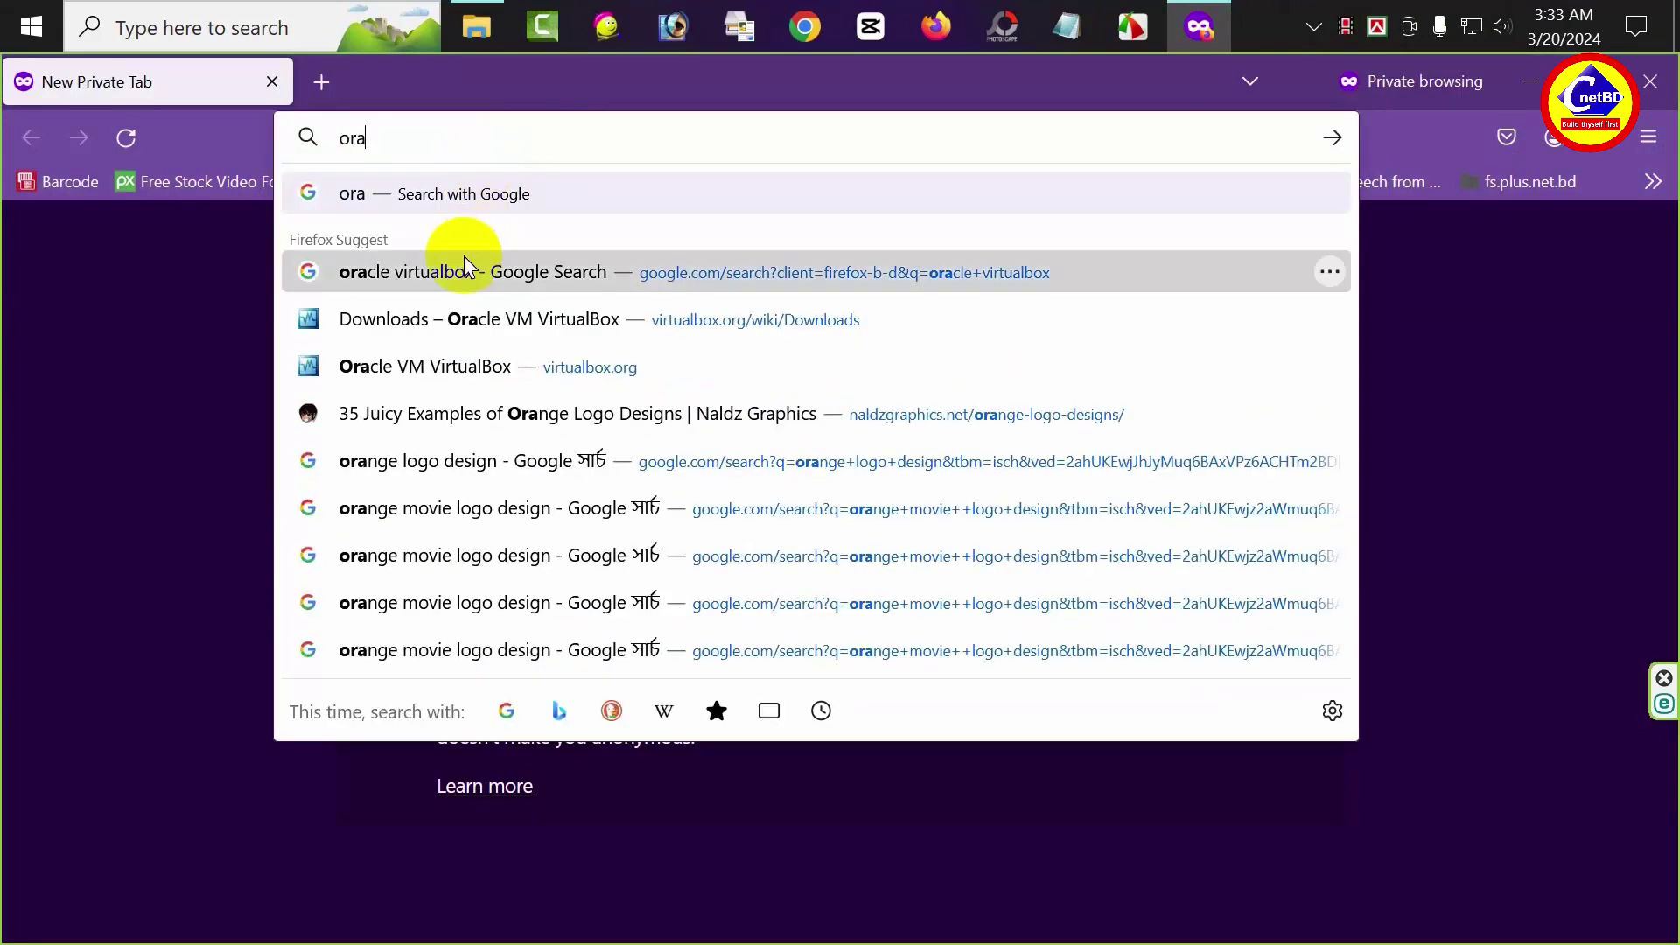
{"action": "left_click", "coordinate": [464, 263]}
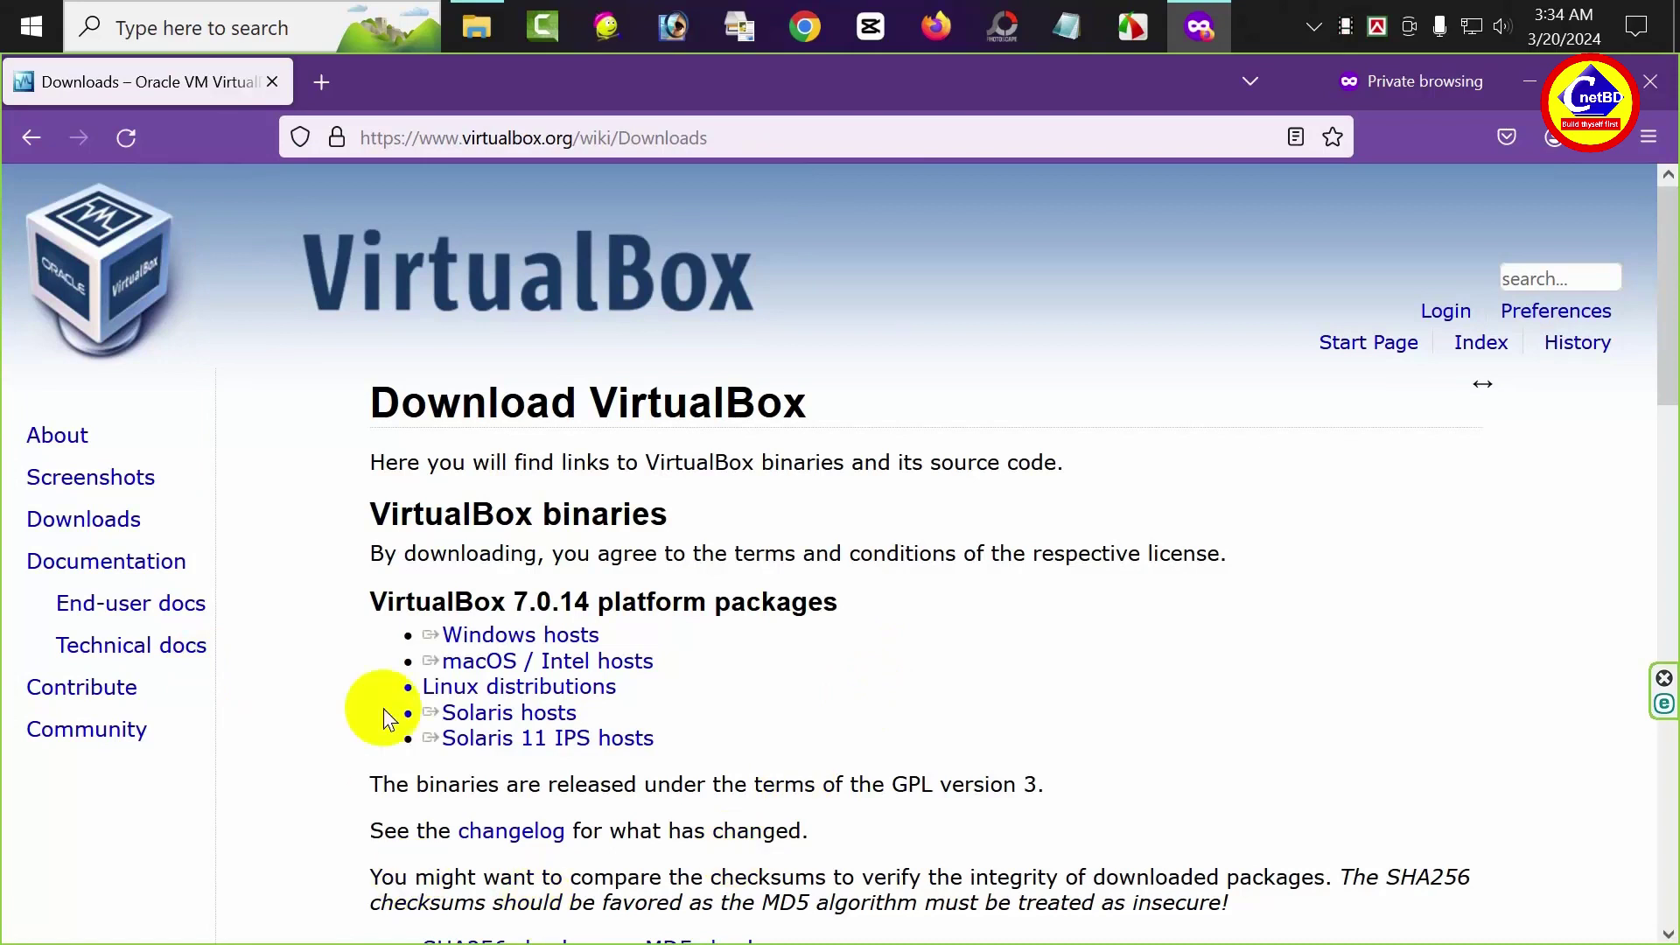
{"action": "left_click", "coordinate": [519, 637]}
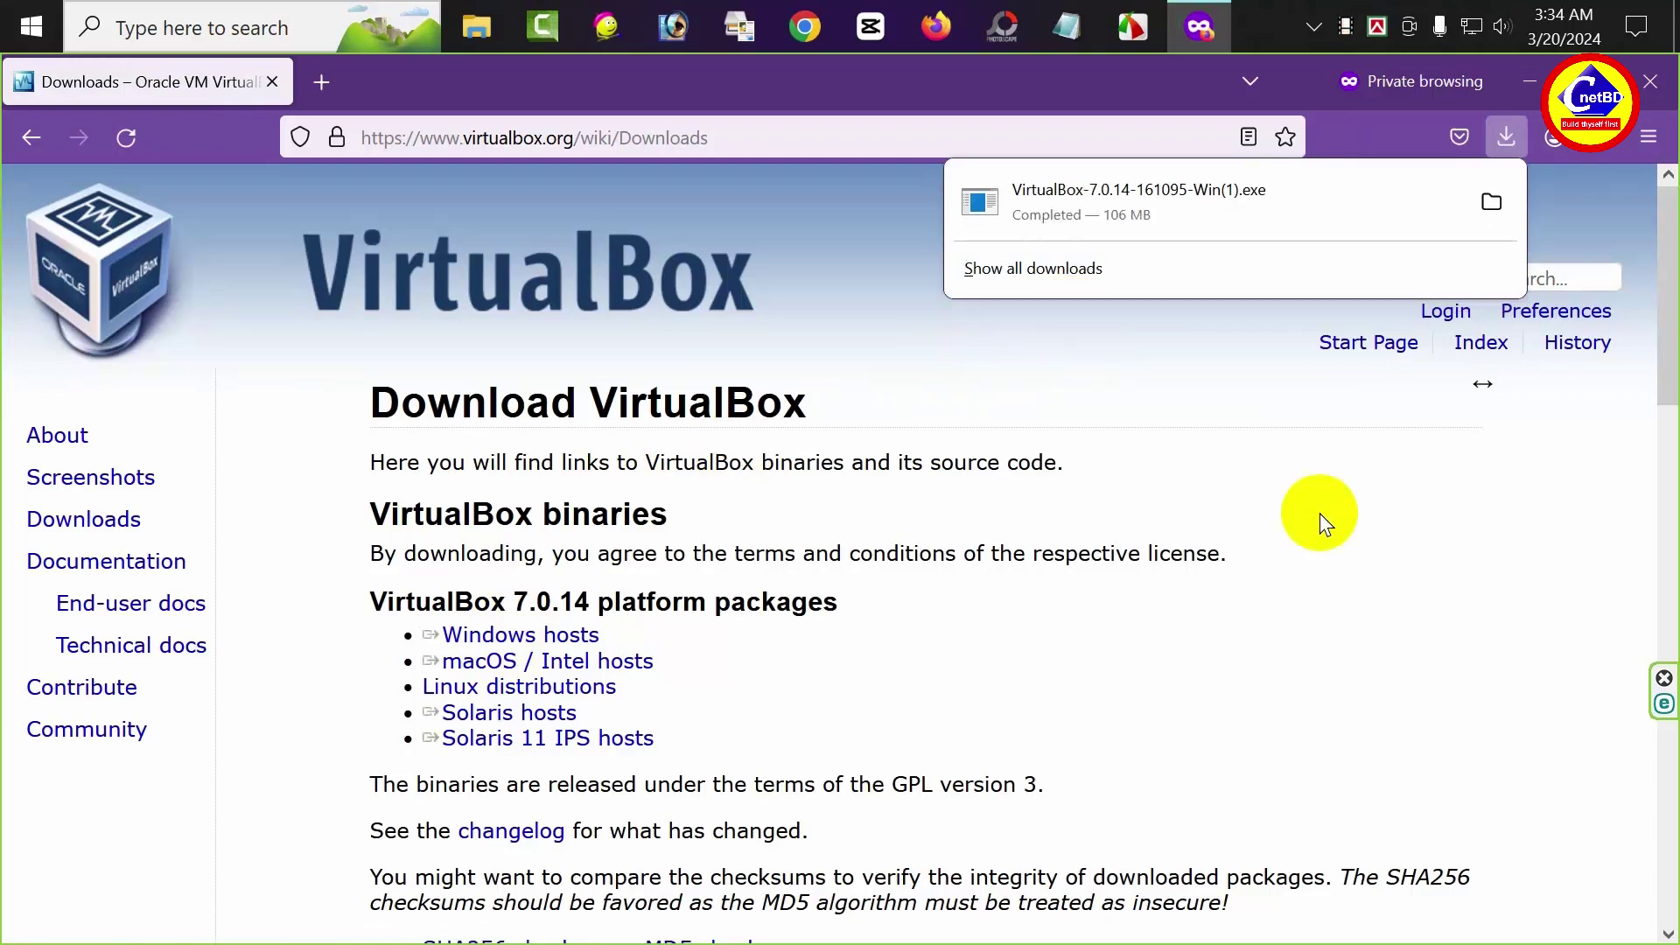
{"action": "left_click", "coordinate": [1492, 201]}
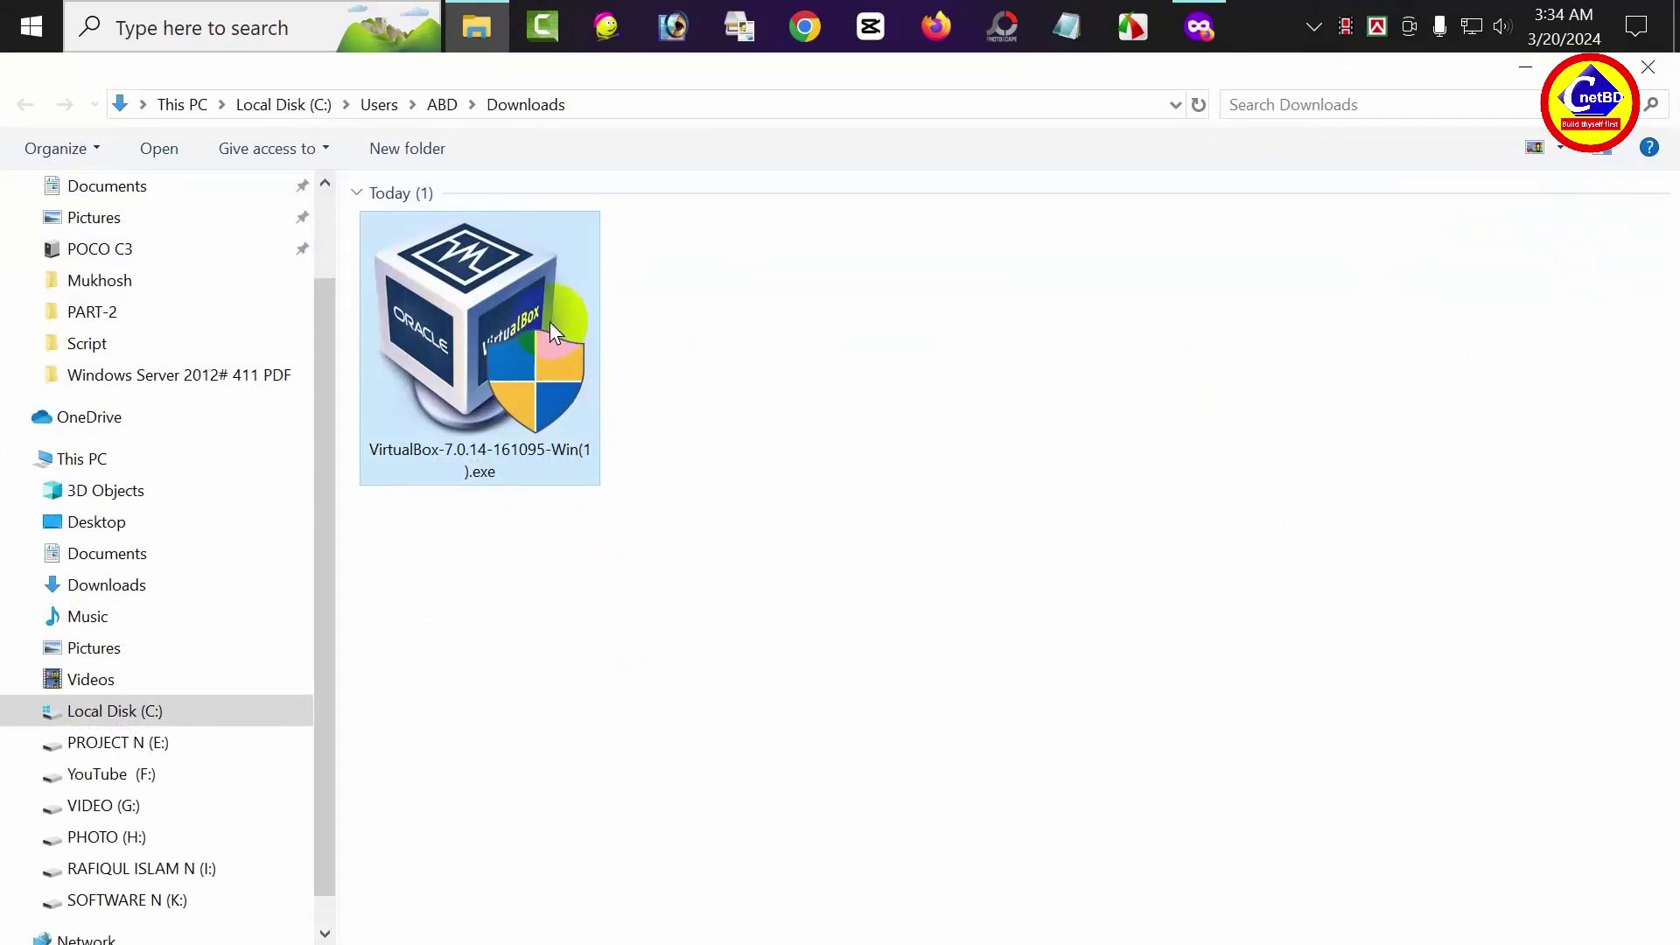
Install VirtualBox with default features, accepting the network and missing Python warnings
{"action": "double_click", "coordinate": [550, 322]}
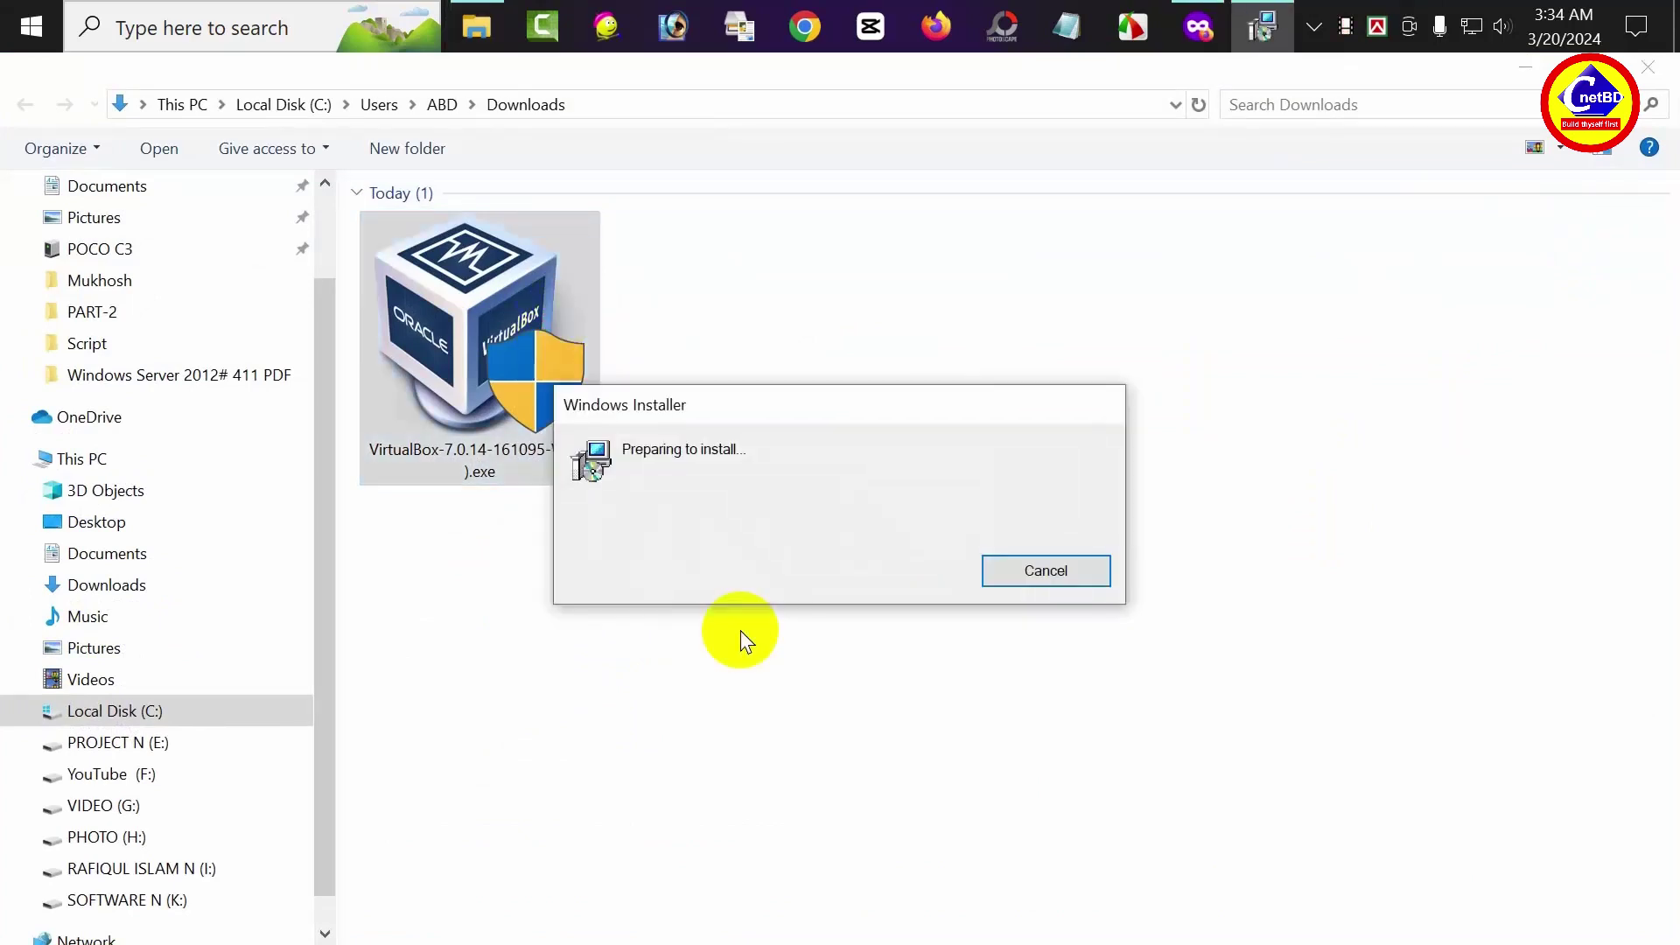
{"action": "left_click", "coordinate": [978, 727]}
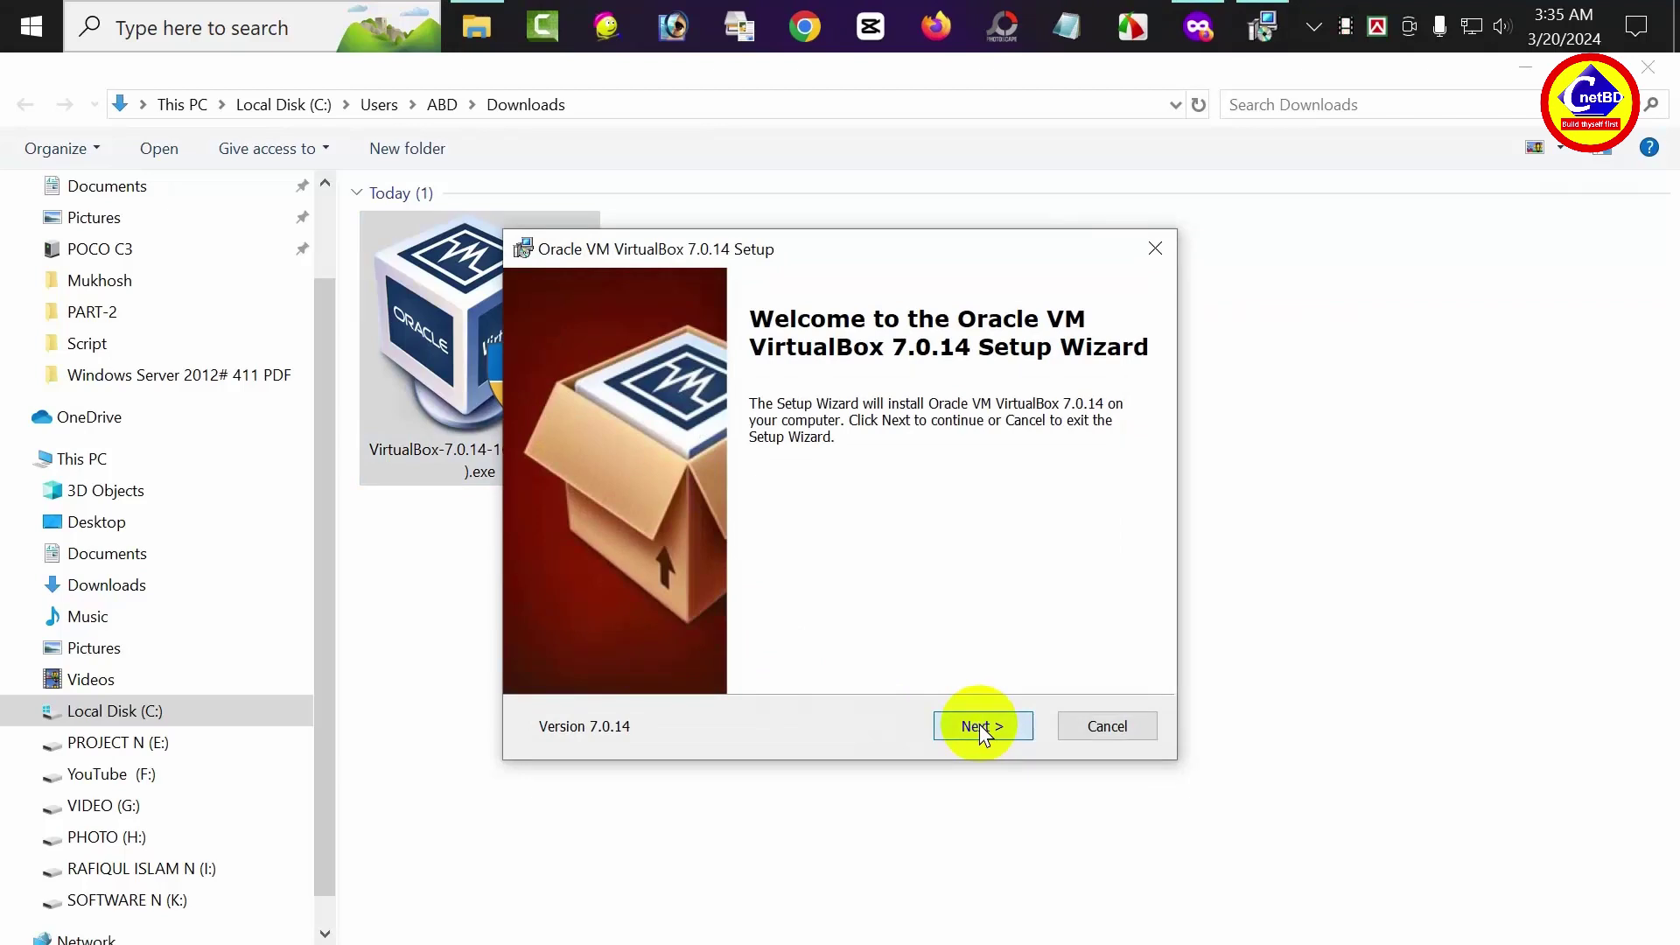
{"action": "left_click", "coordinate": [968, 728]}
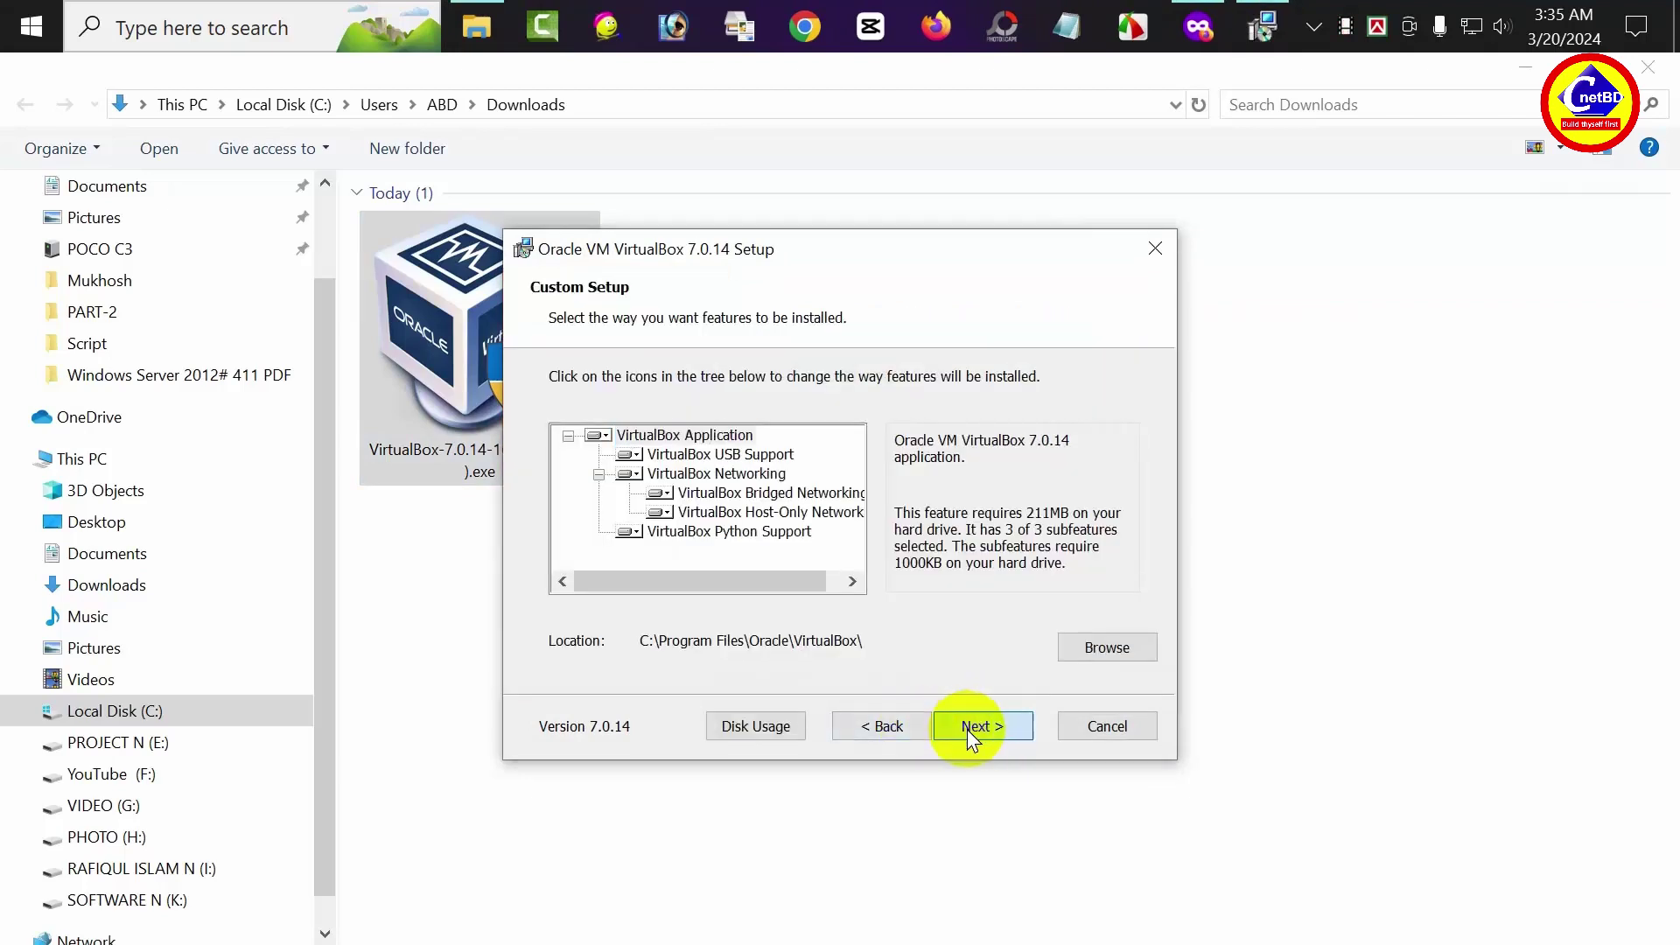
{"action": "left_click", "coordinate": [968, 729]}
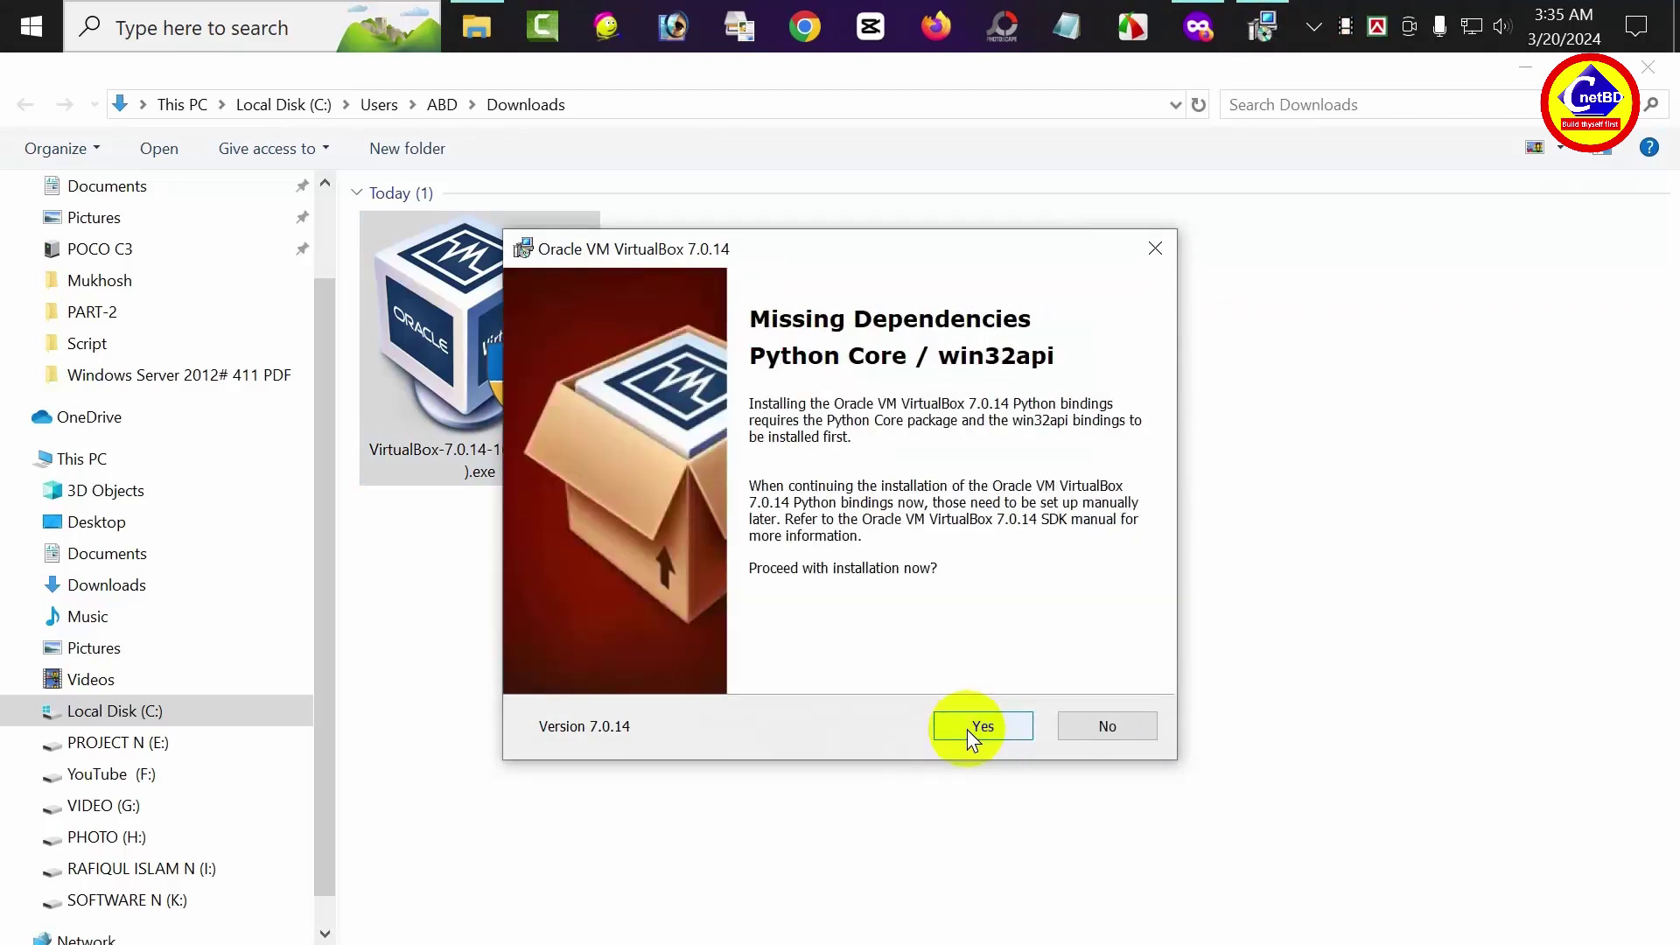
{"action": "left_click", "coordinate": [968, 728]}
{"action": "left_click", "coordinate": [968, 728]}
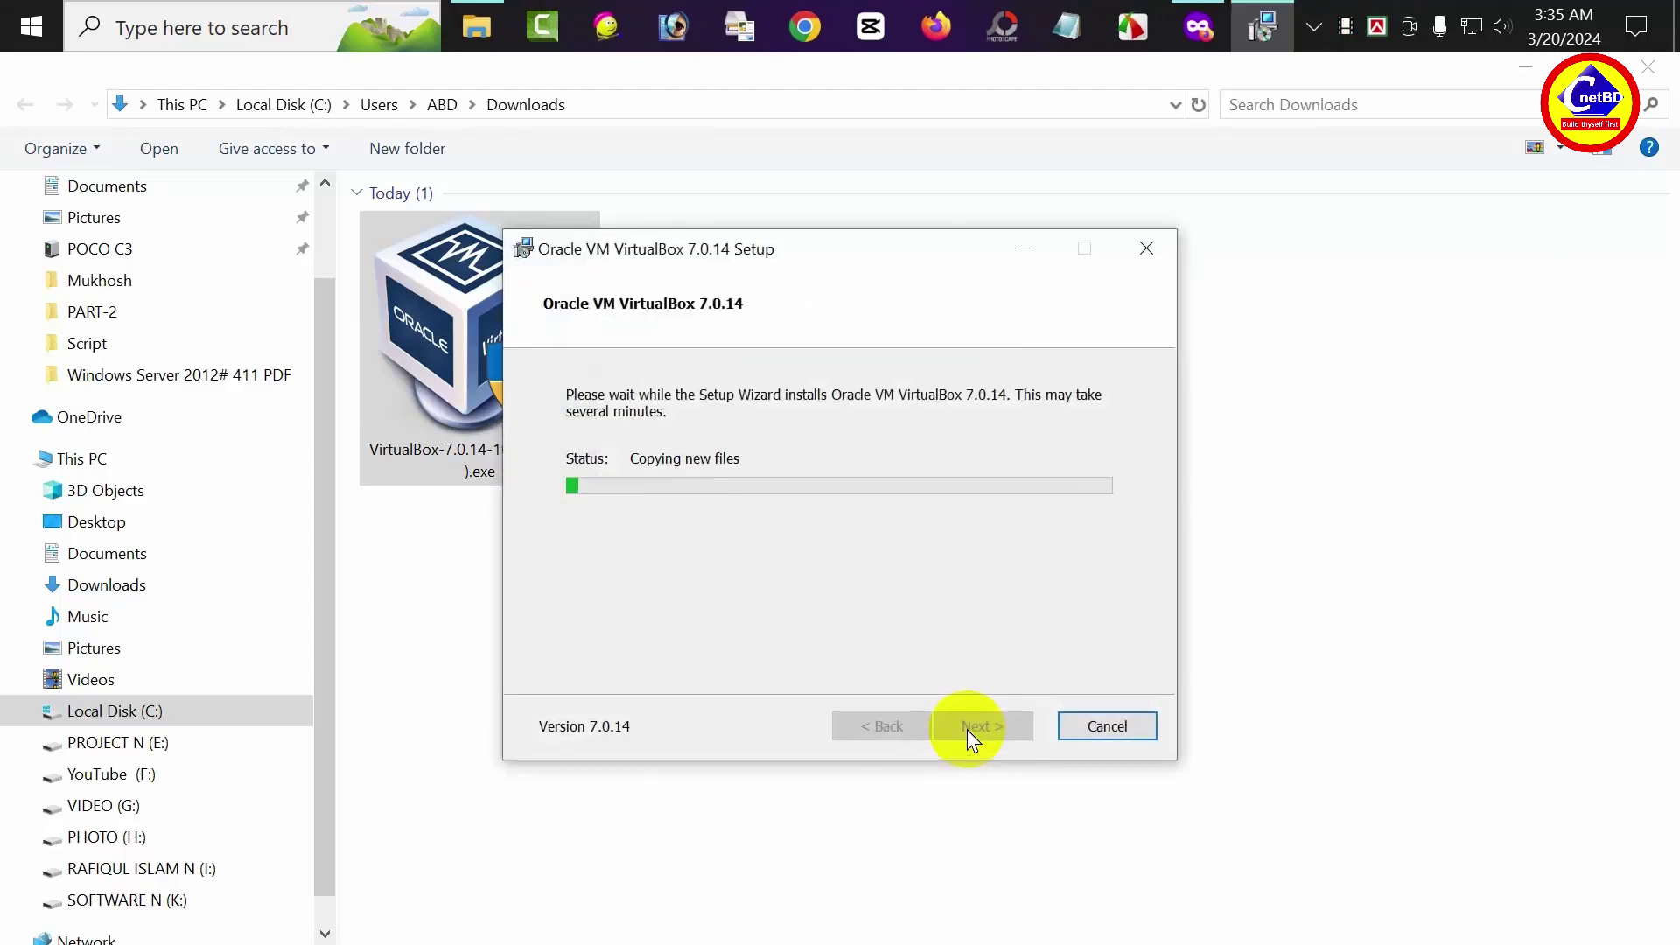
Close Explorer and Firefox, finish the setup wizard, and close VirtualBox Manager
{"action": "left_click", "coordinate": [1649, 68]}
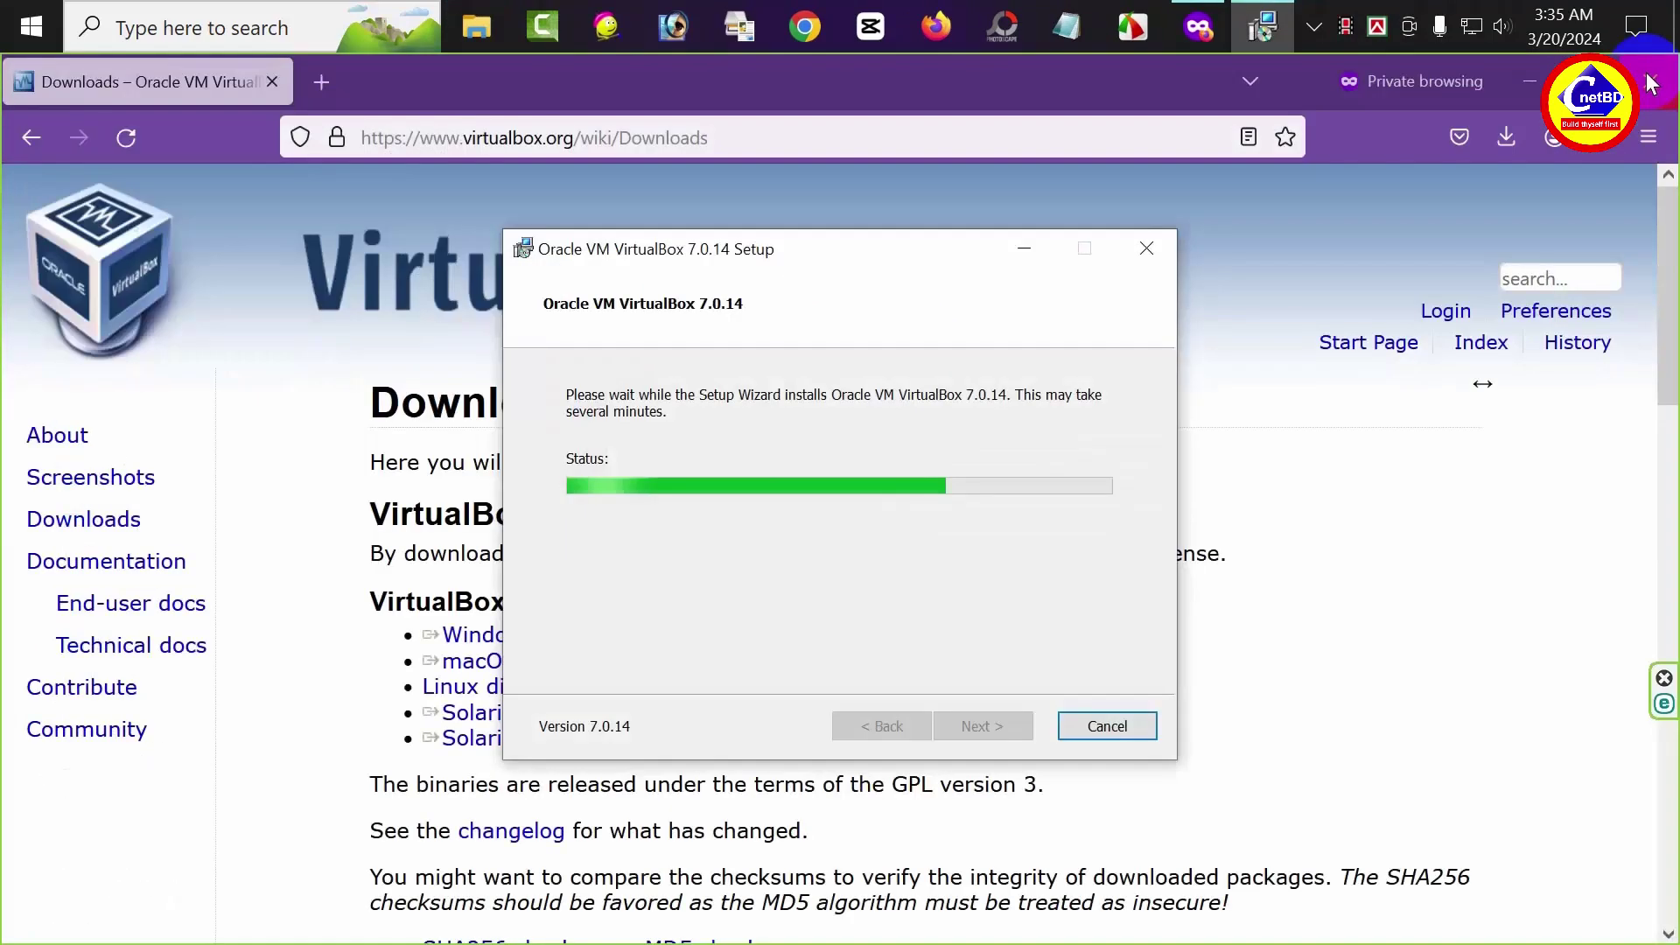
{"action": "left_click", "coordinate": [1651, 81]}
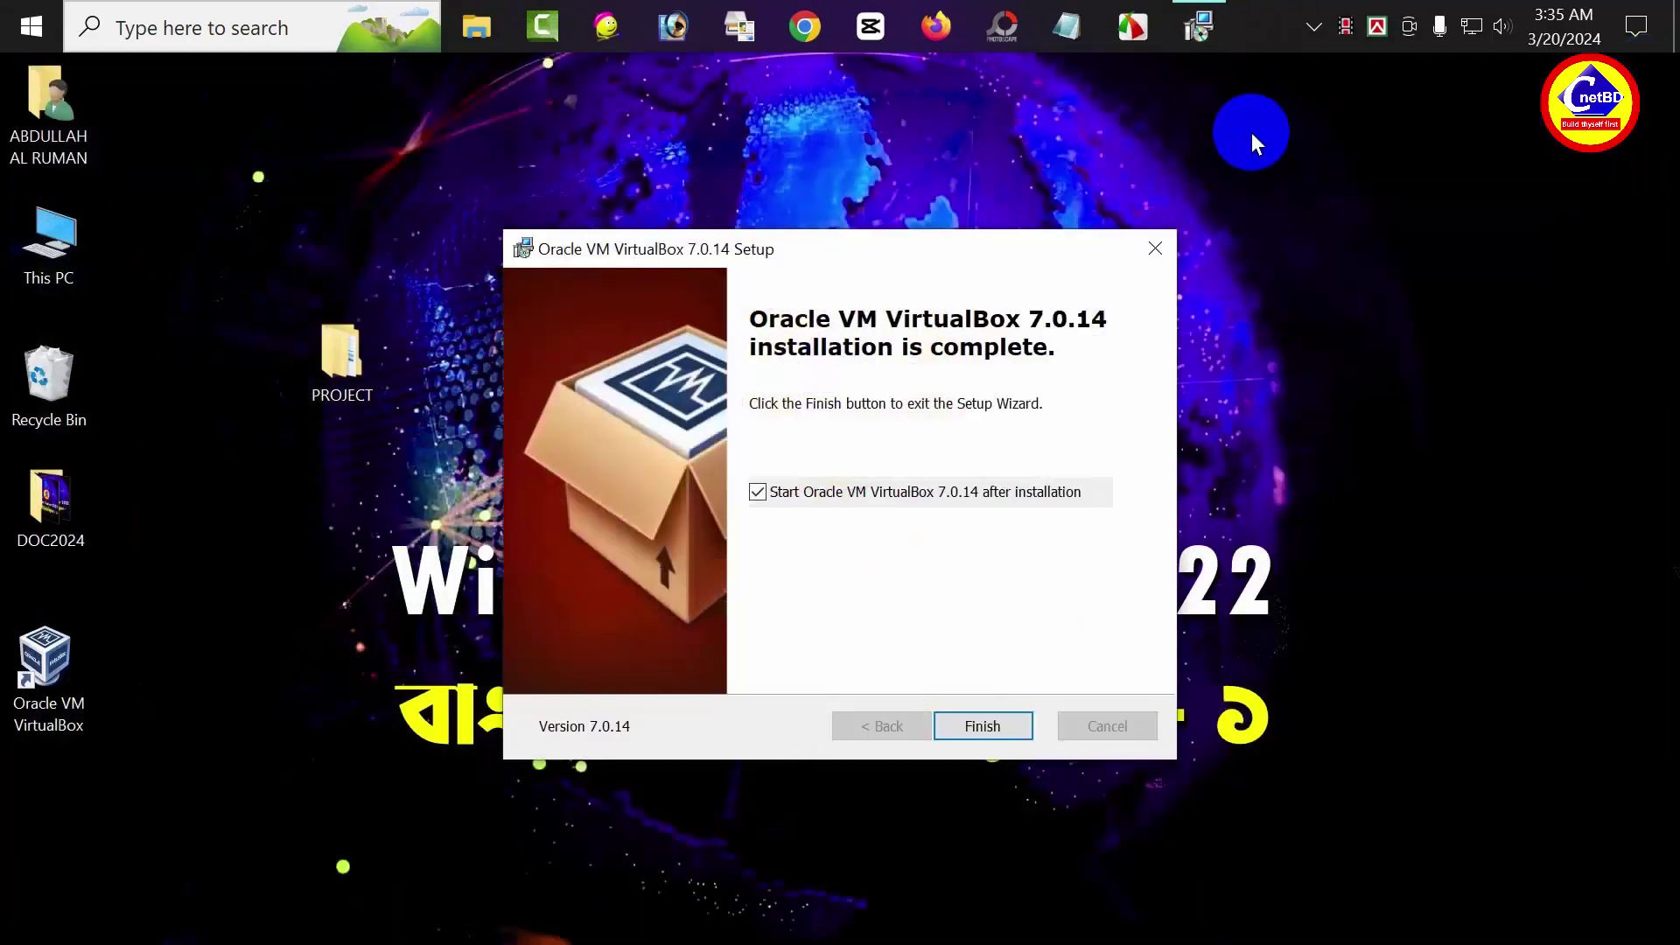
{"action": "left_click", "coordinate": [951, 734]}
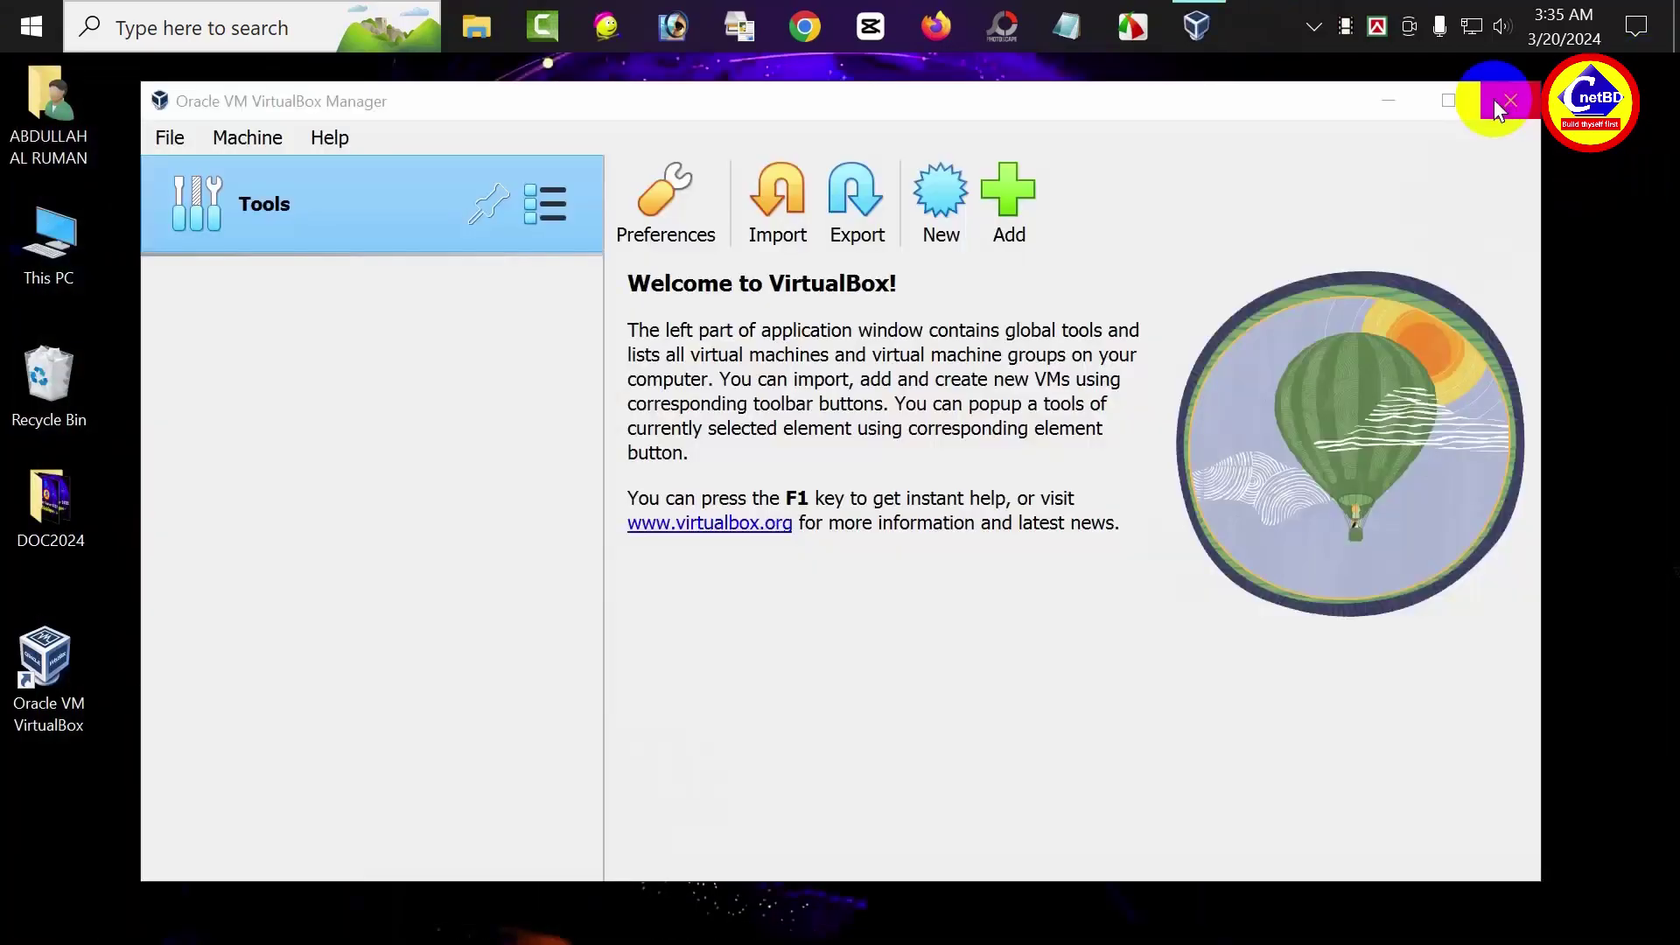
{"action": "left_click", "coordinate": [1497, 102]}
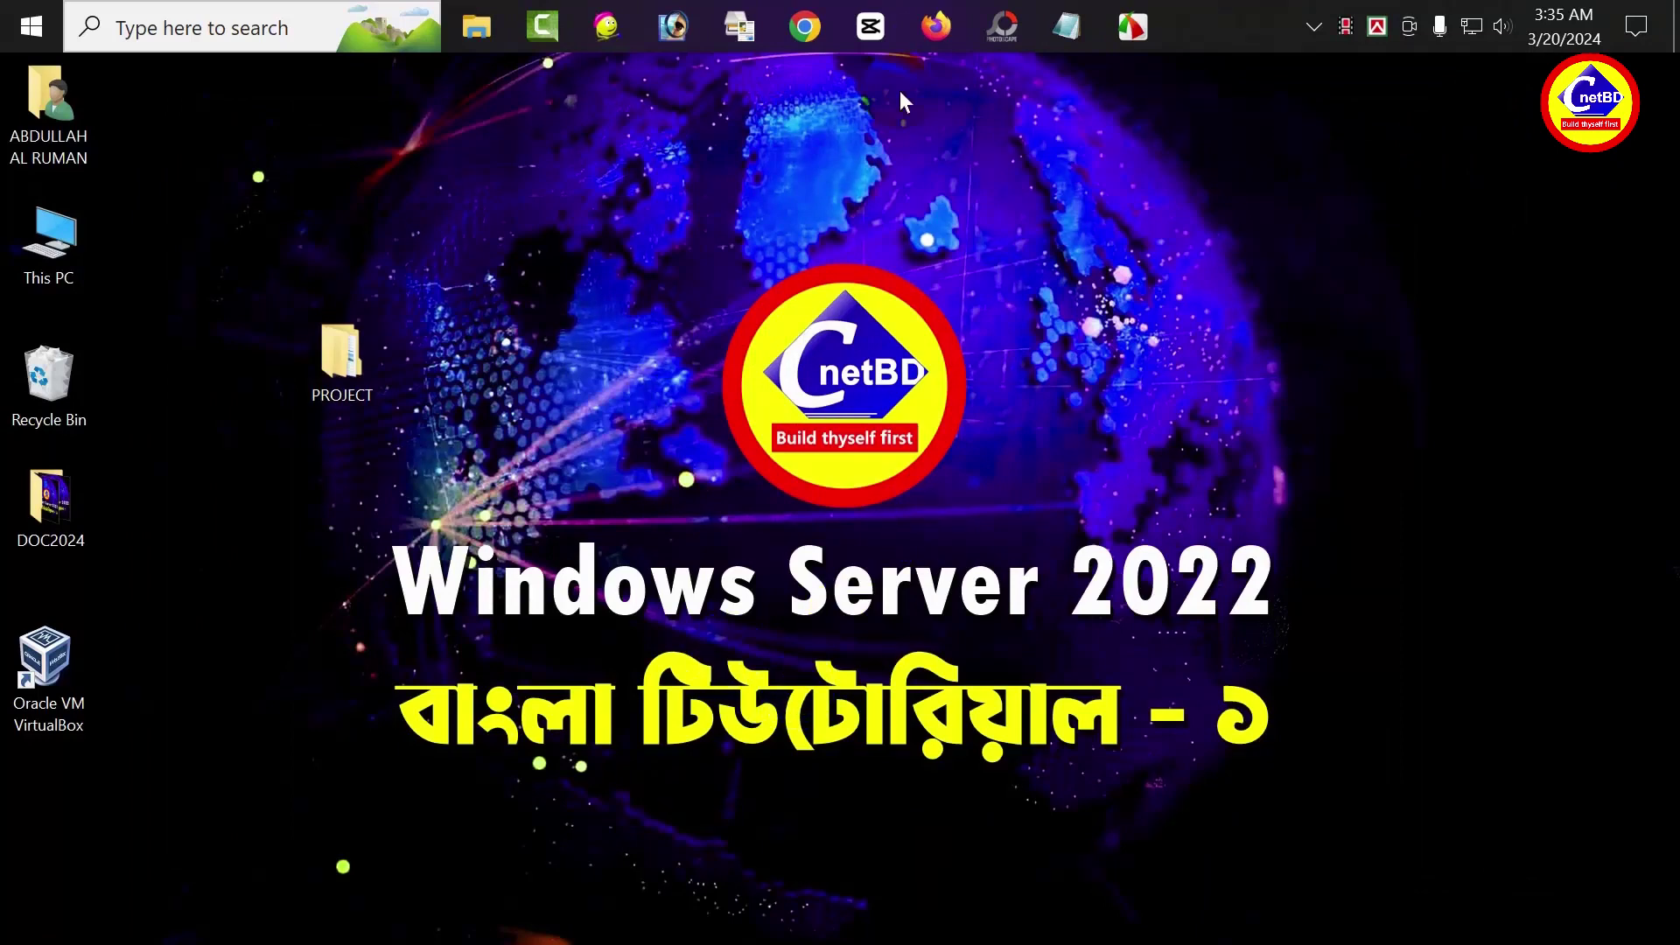
{"action": "left_click", "coordinate": [934, 29]}
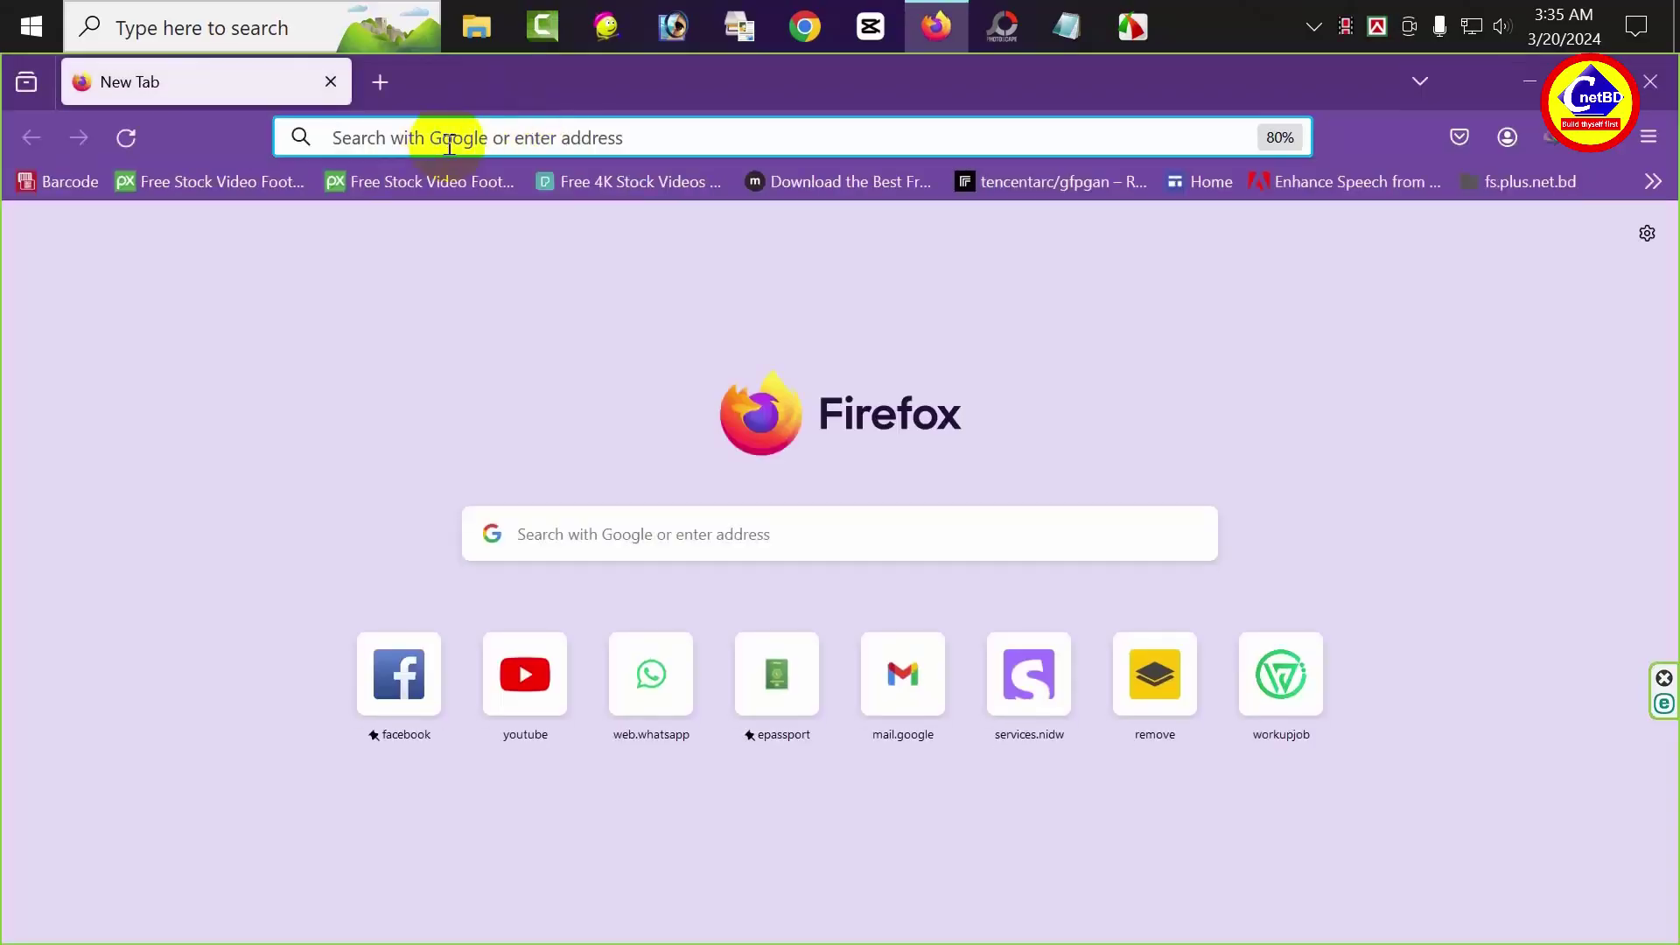
Search 'windows server 2022 iso download 64 bit' and open Microsoft's Evaluation Center page
{"action": "left_click", "coordinate": [450, 144]}
{"action": "type", "text": "windy.com/"}
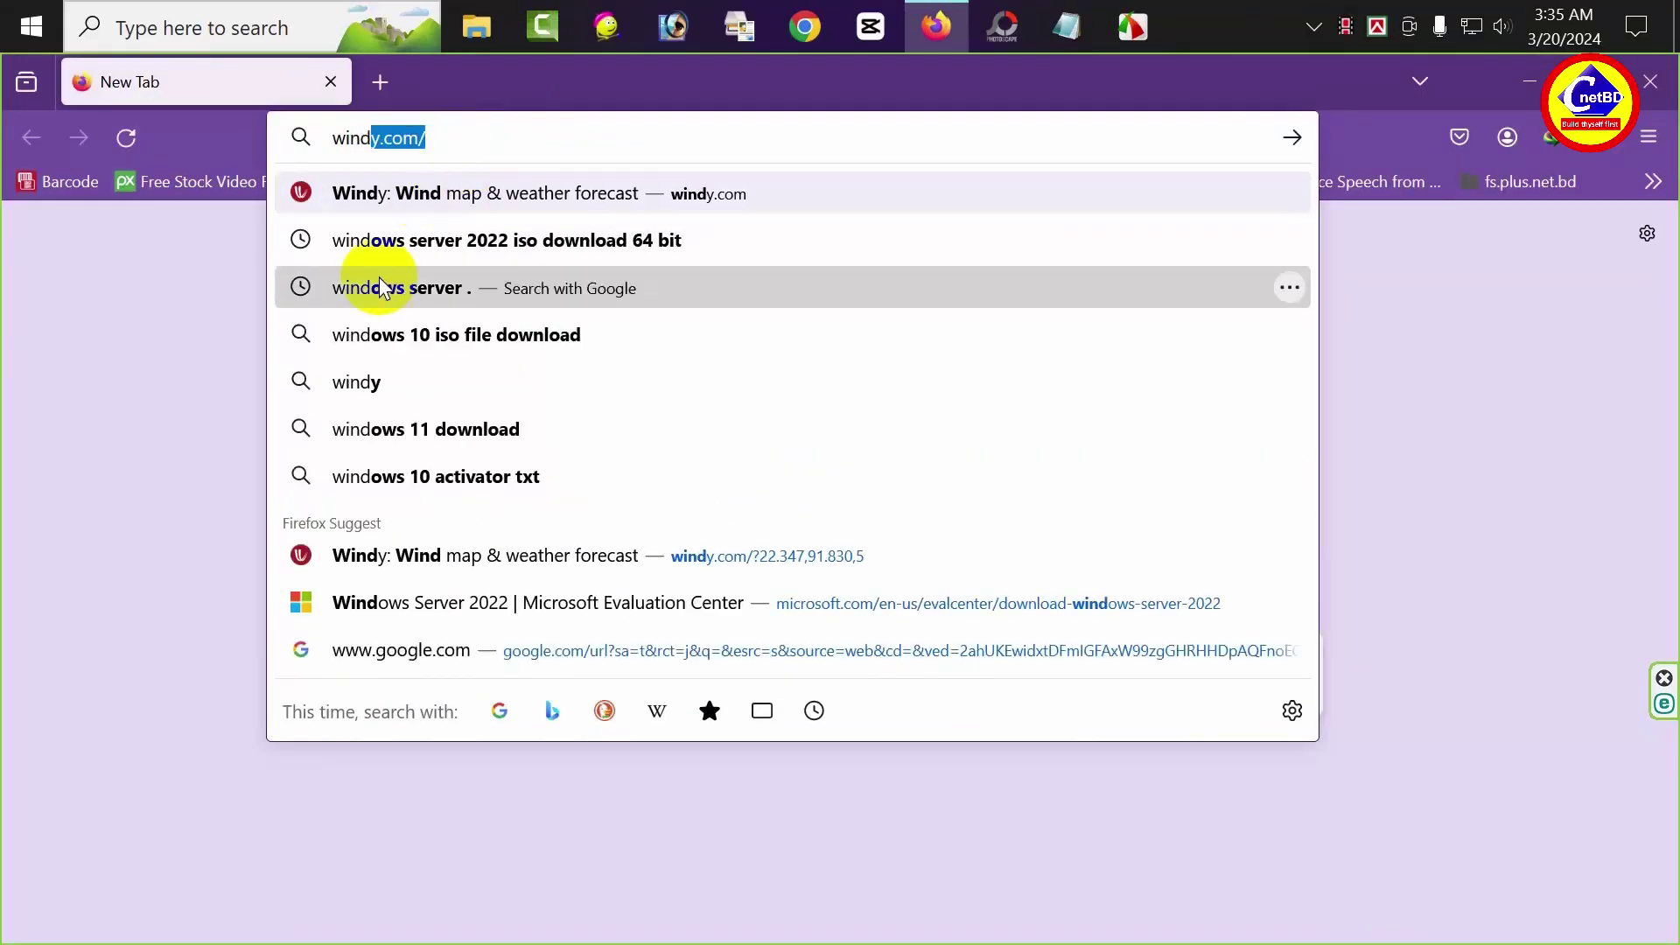
{"action": "left_click", "coordinate": [499, 241]}
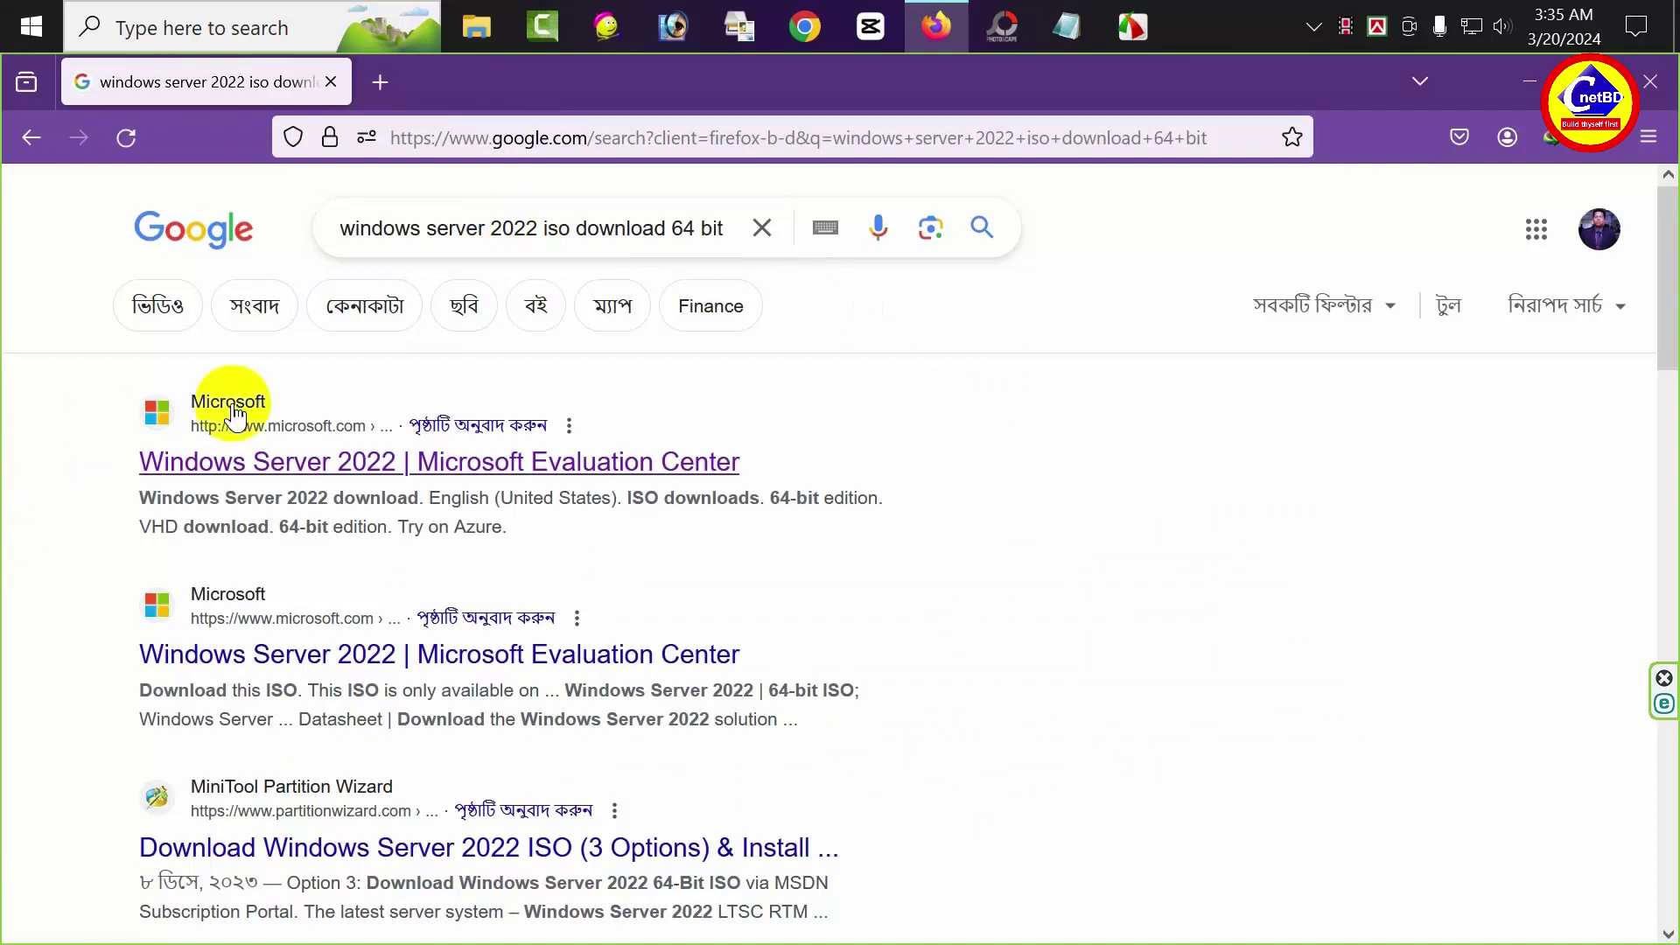
{"action": "left_click", "coordinate": [204, 469]}
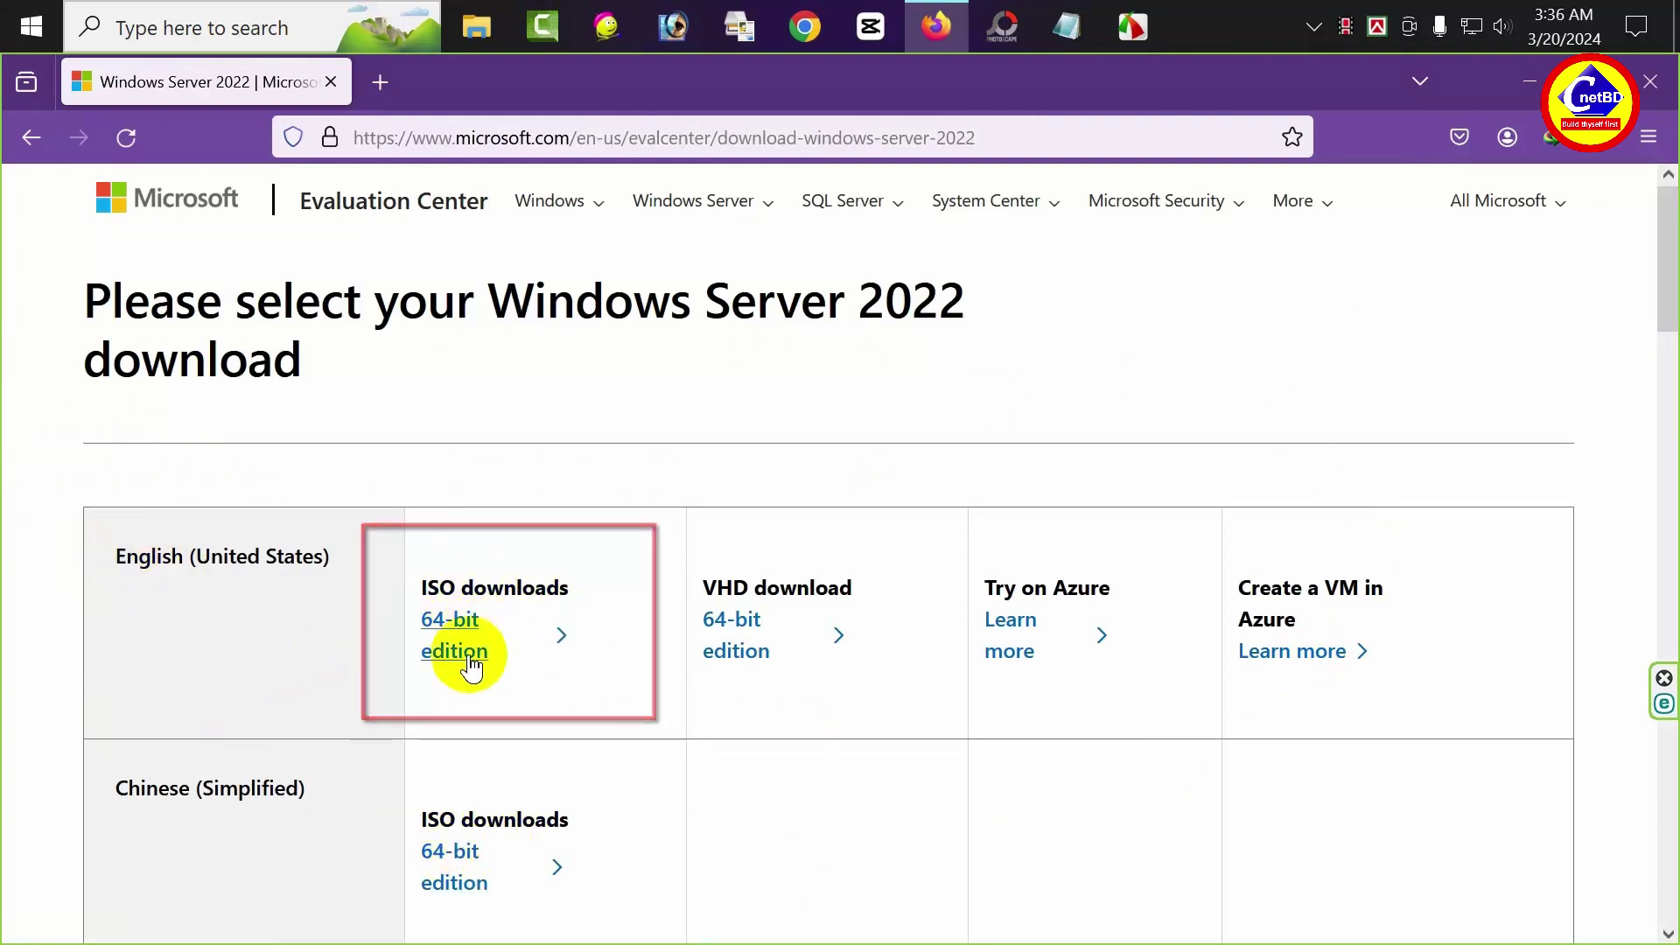
Start downloading the English 64-bit Windows Server 2022 ISO, then close Firefox
{"action": "left_click", "coordinate": [455, 630]}
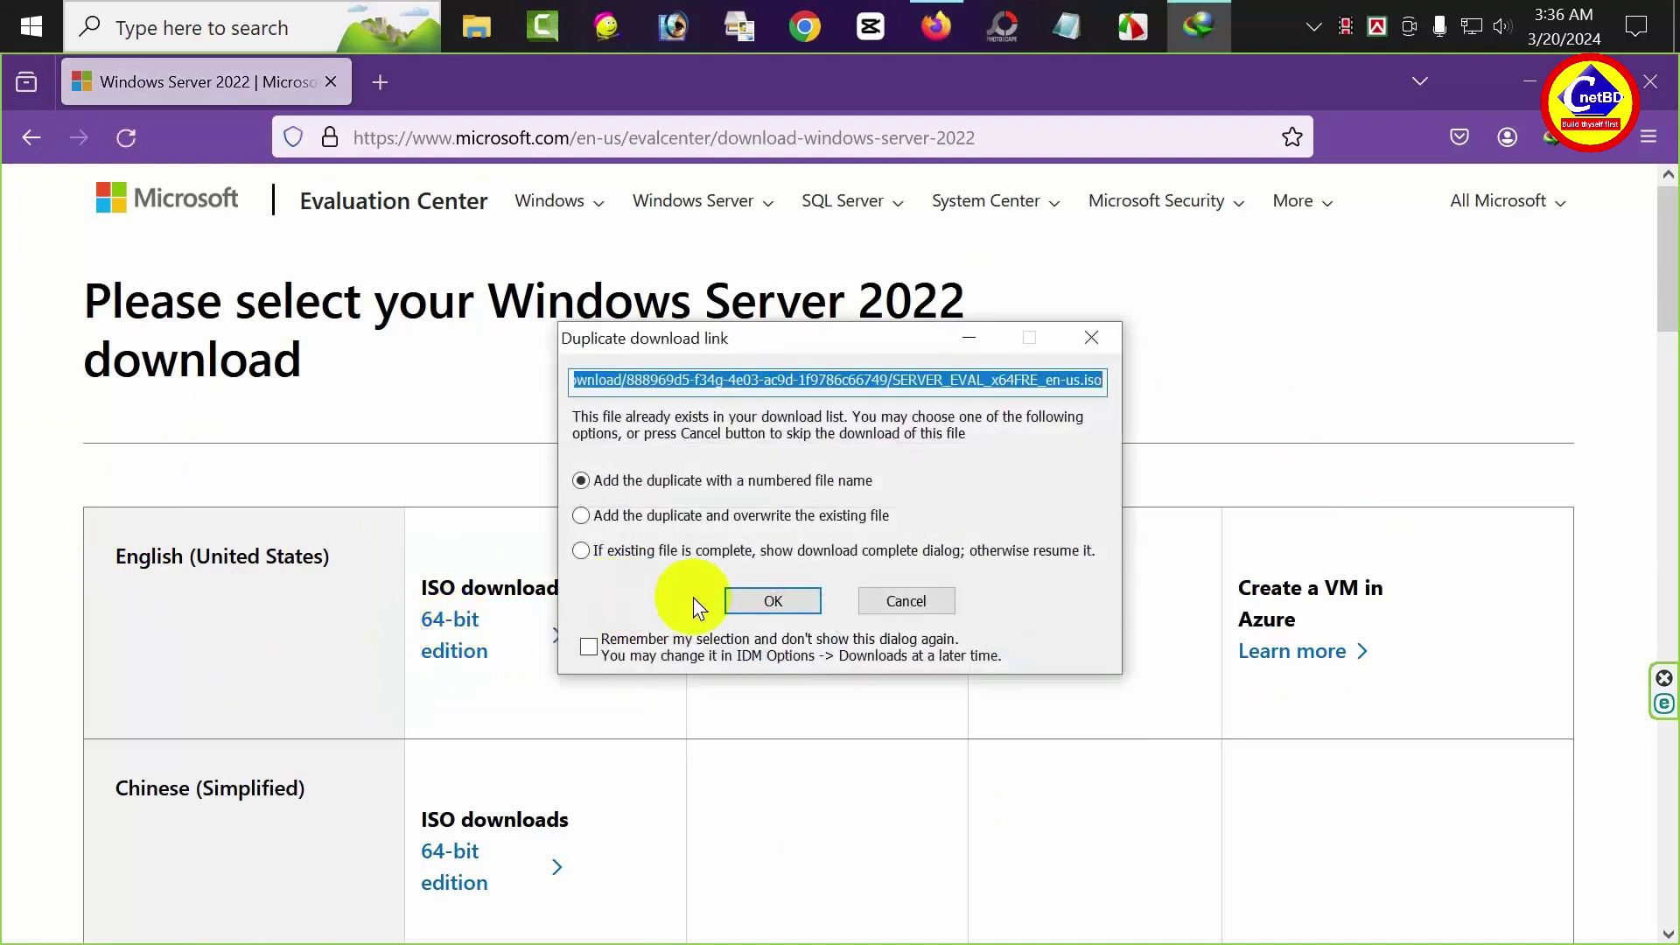
{"action": "left_click", "coordinate": [750, 594]}
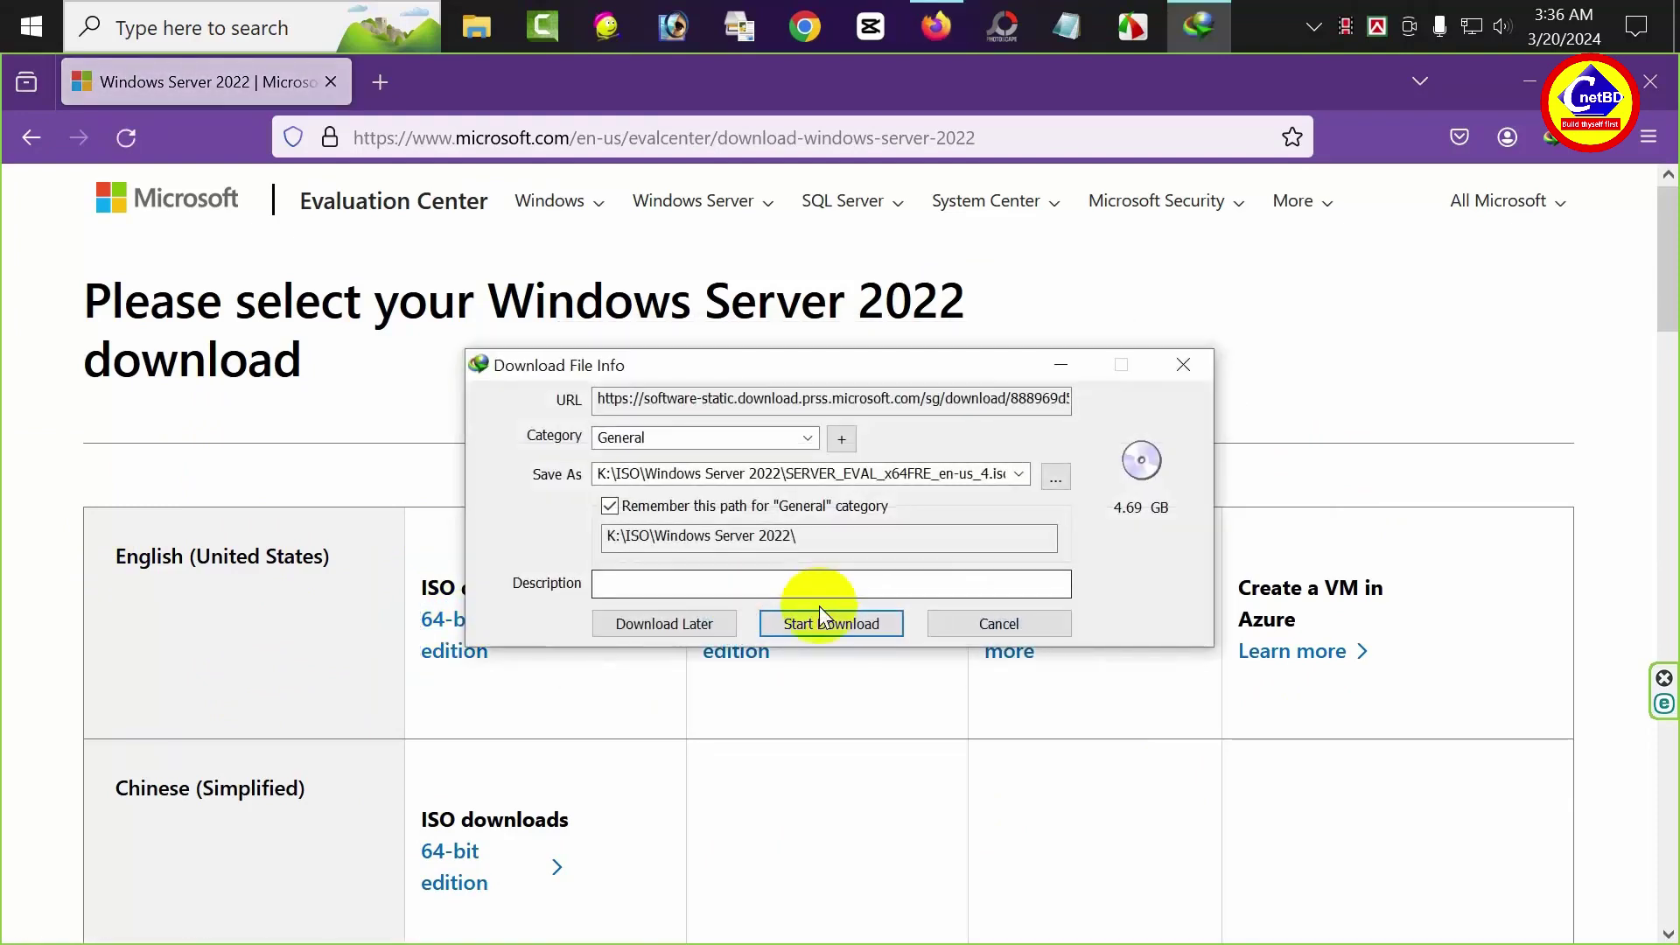
{"action": "left_click", "coordinate": [820, 620]}
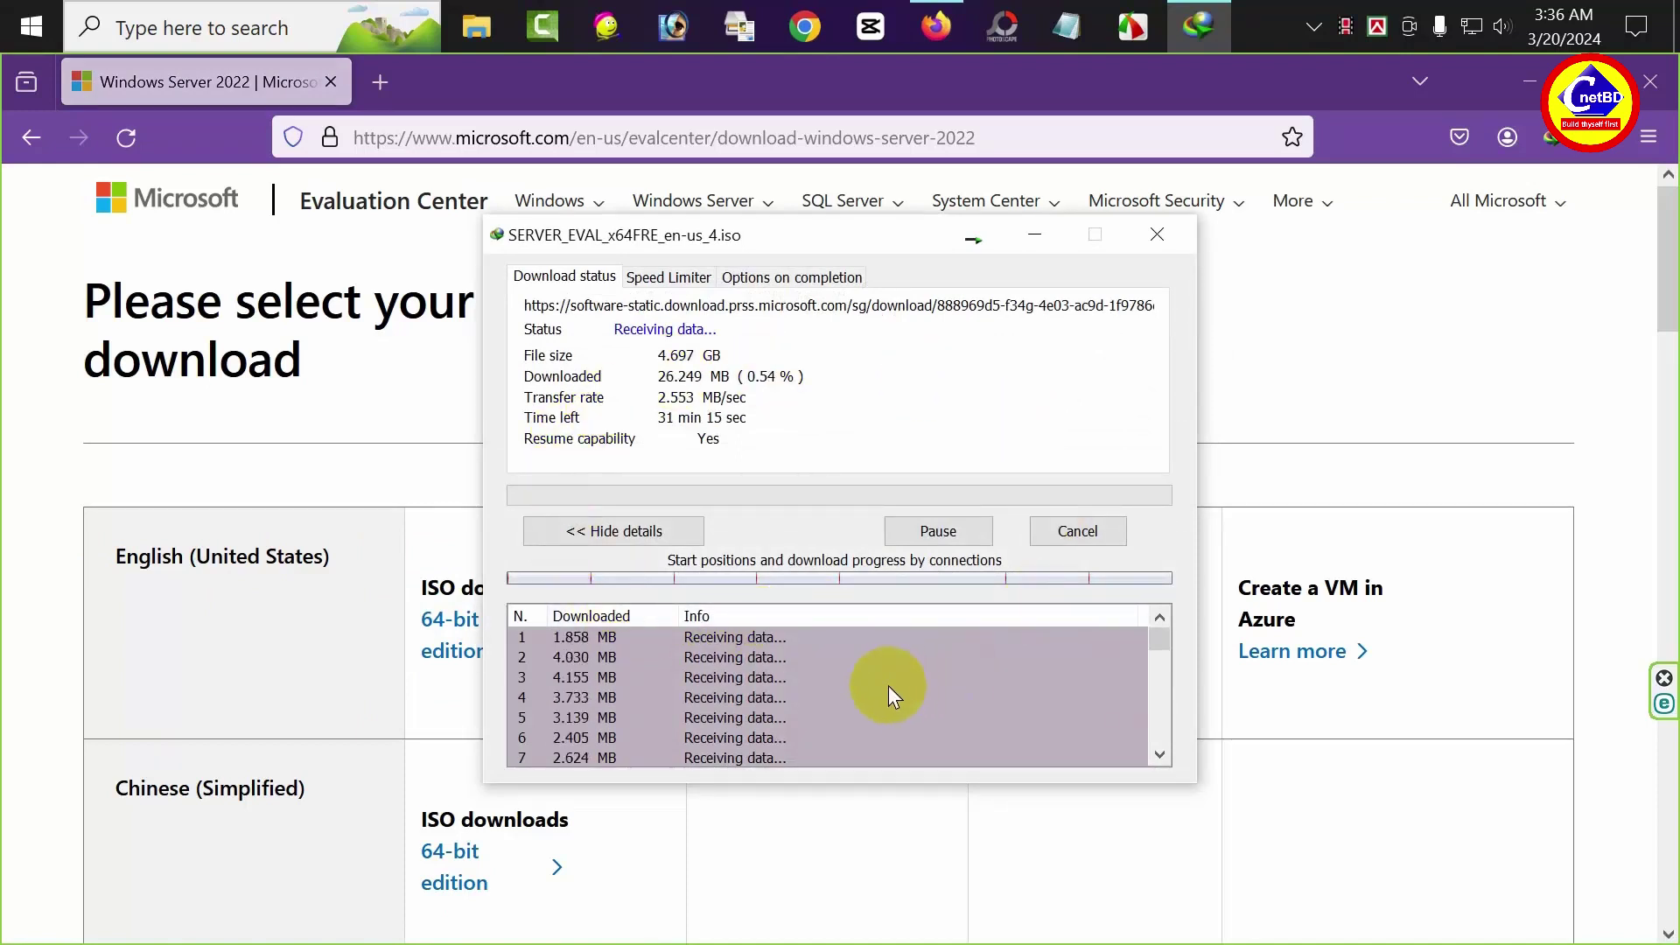
{"action": "left_click", "coordinate": [1153, 243]}
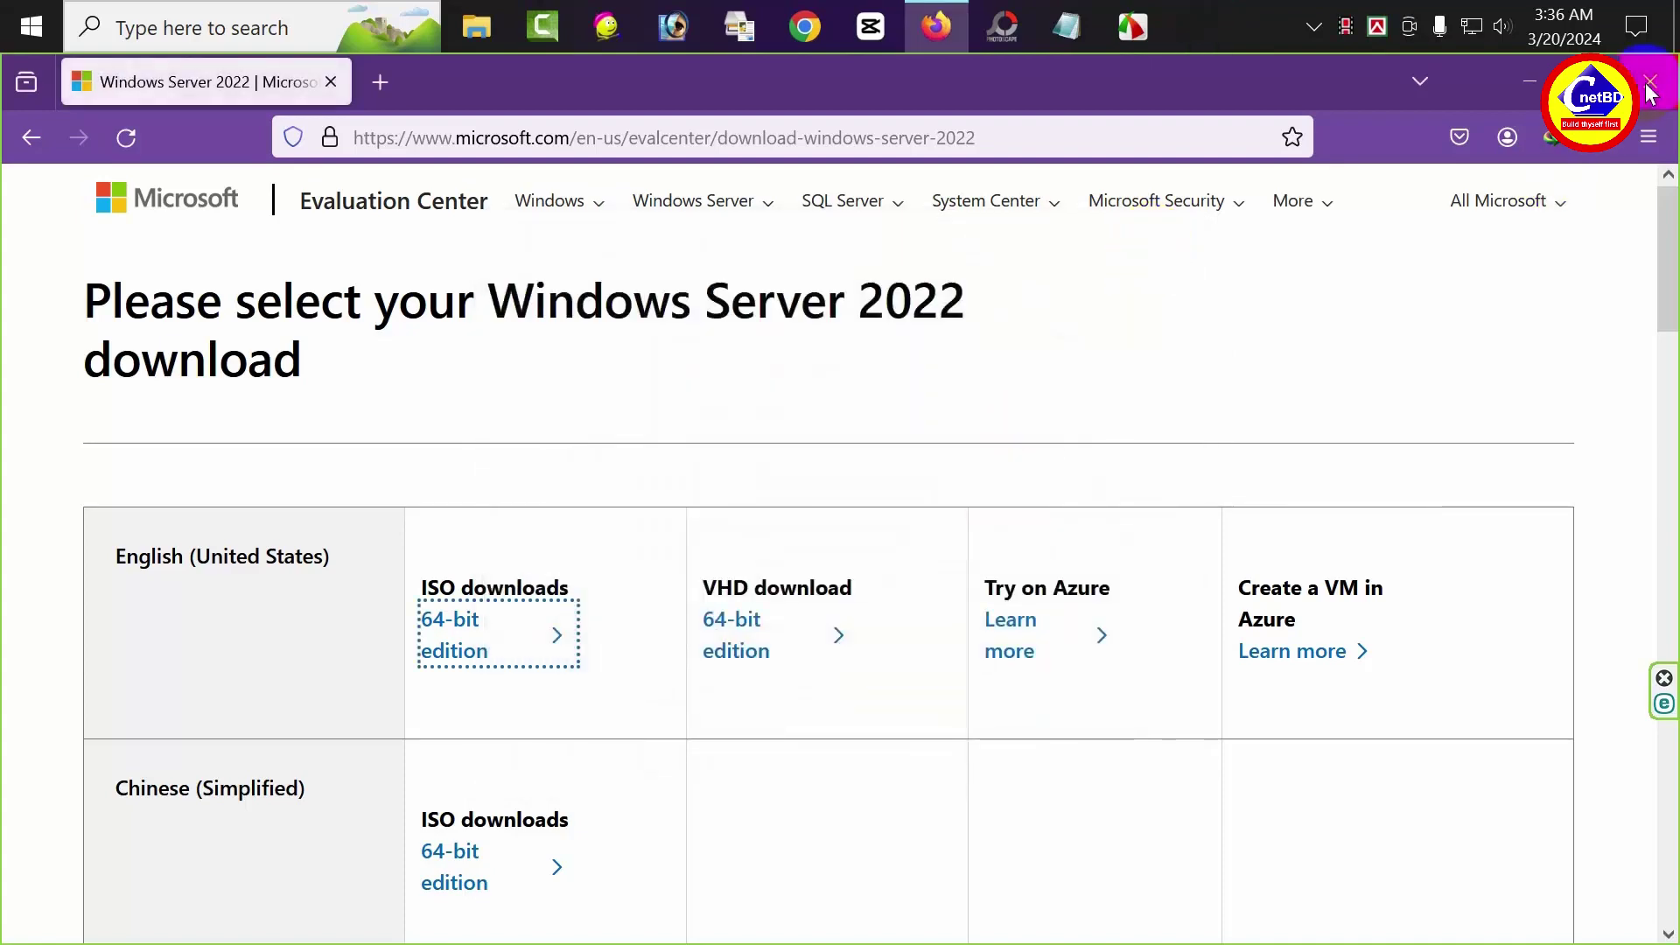
{"action": "left_click", "coordinate": [1649, 85]}
{"action": "left_click", "coordinate": [1184, 202]}
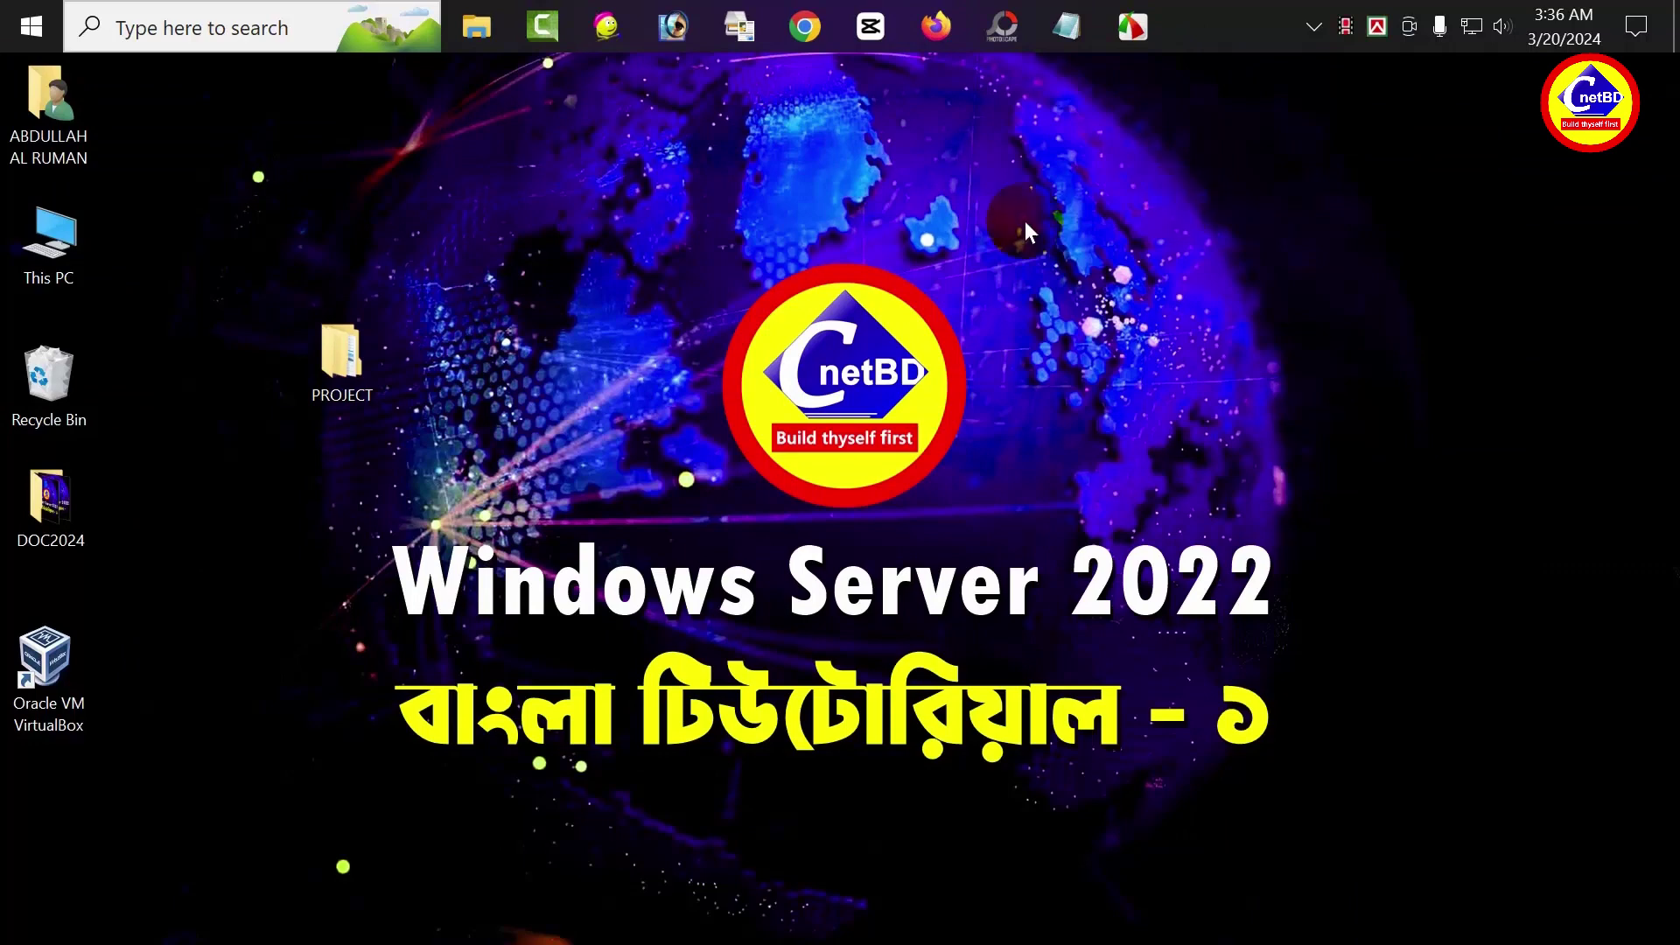
Launch VirtualBox and start a new virtual machine named NYC-DC1
{"action": "left_click", "coordinate": [40, 687]}
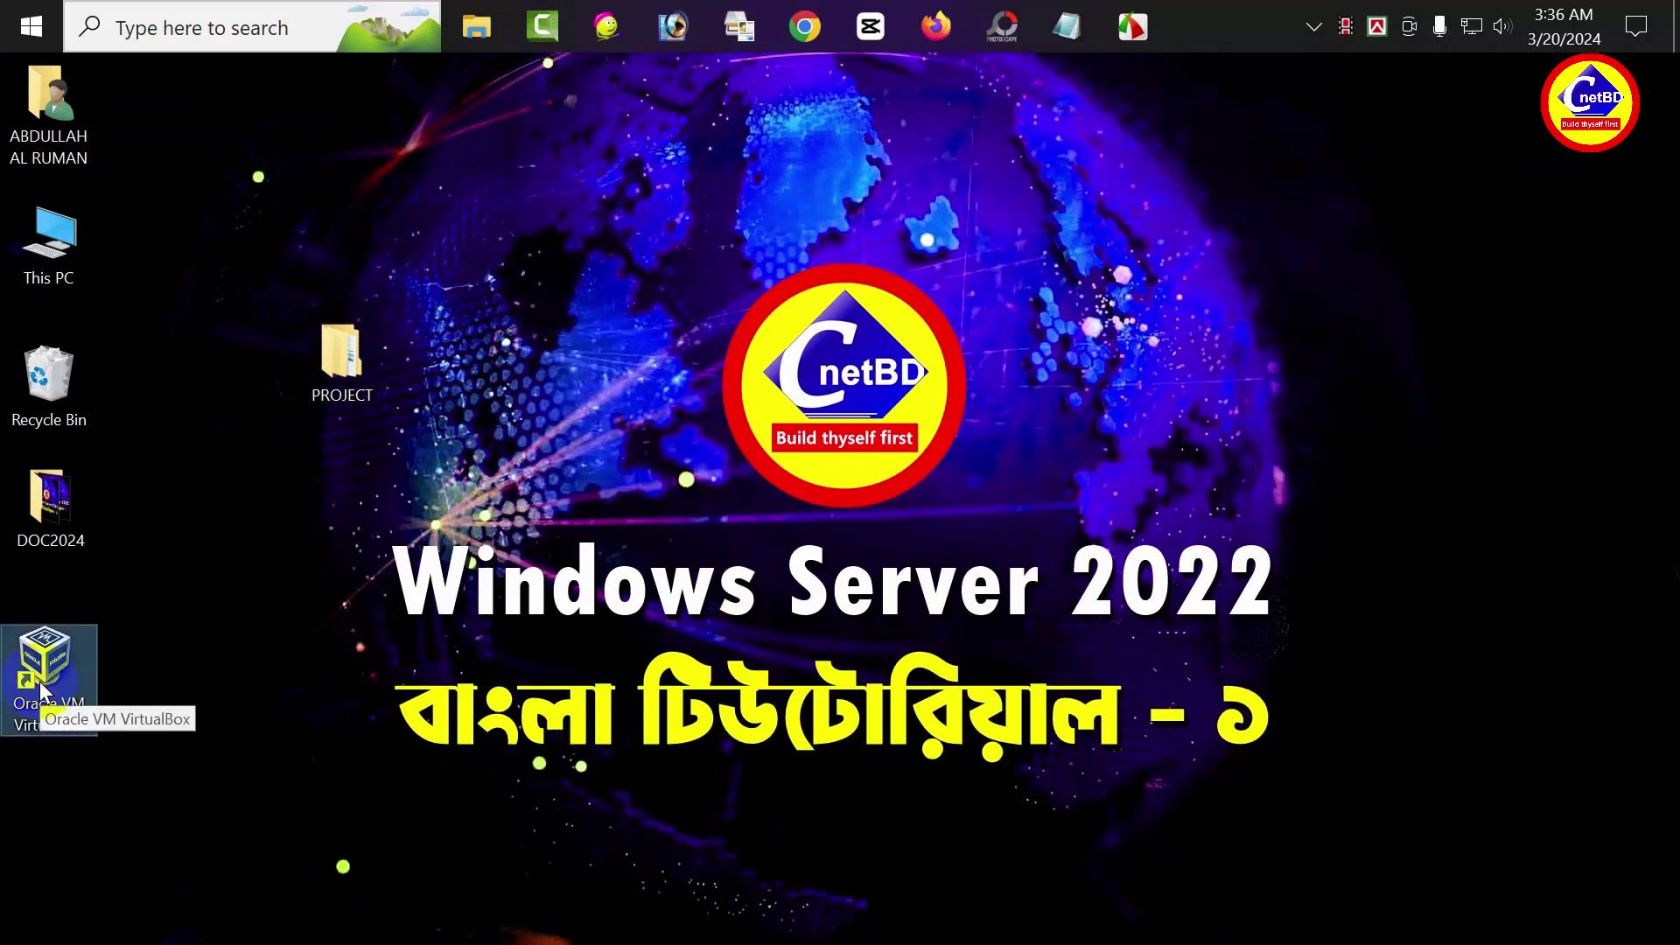
{"action": "double_click", "coordinate": [39, 681]}
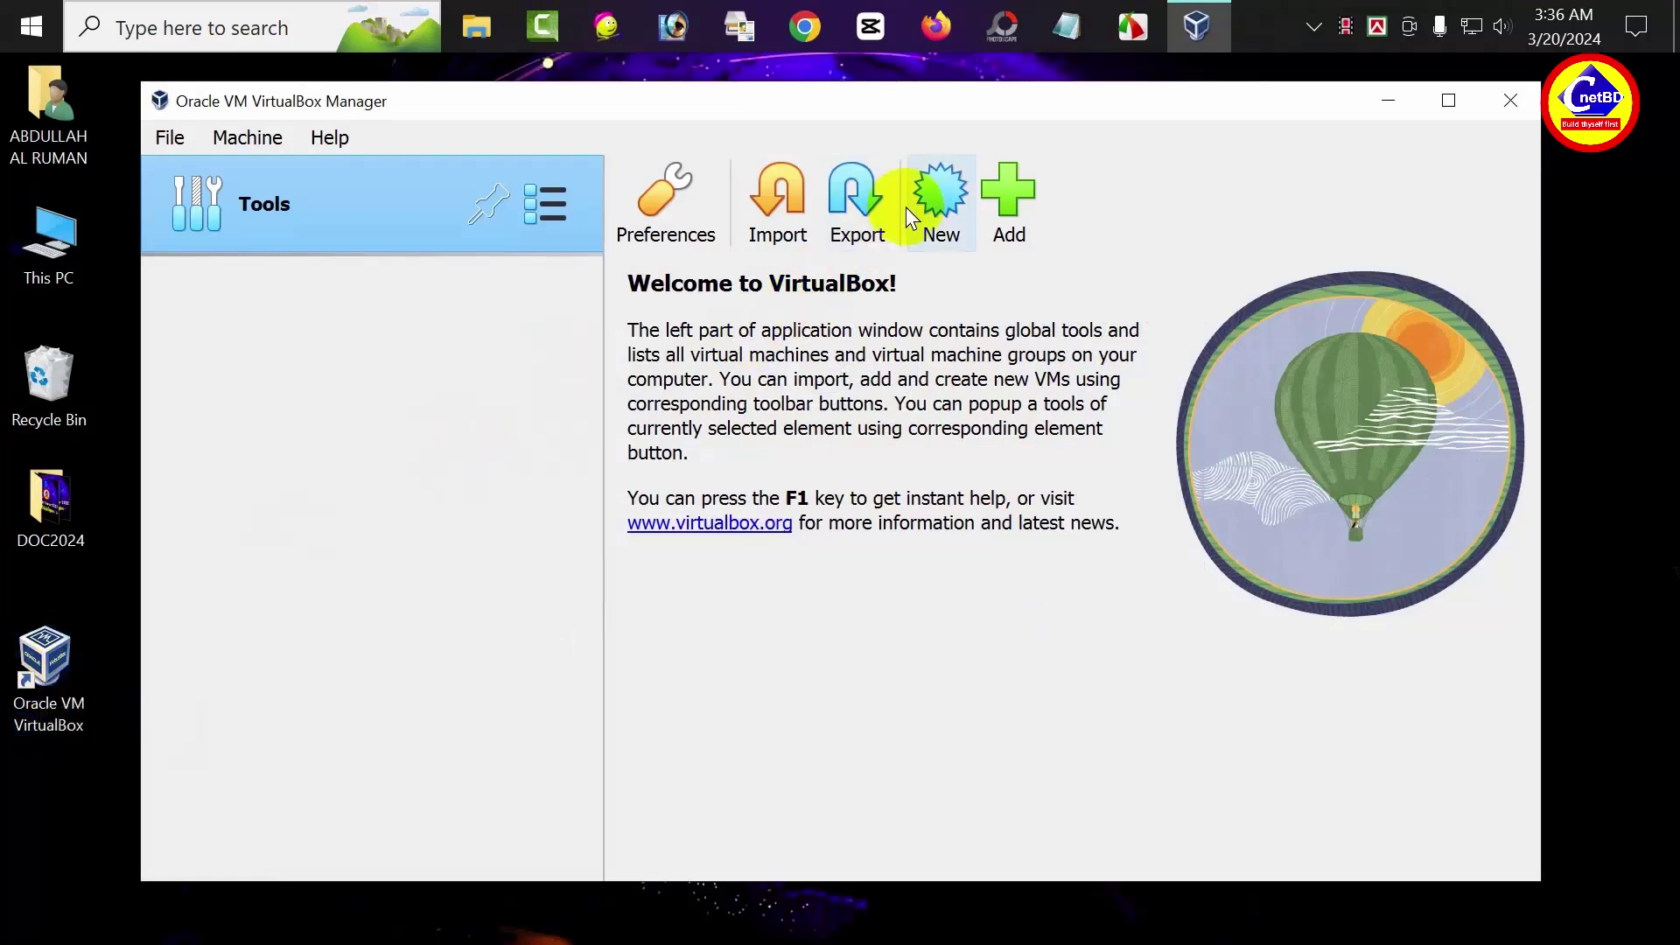
{"action": "left_click", "coordinate": [943, 192]}
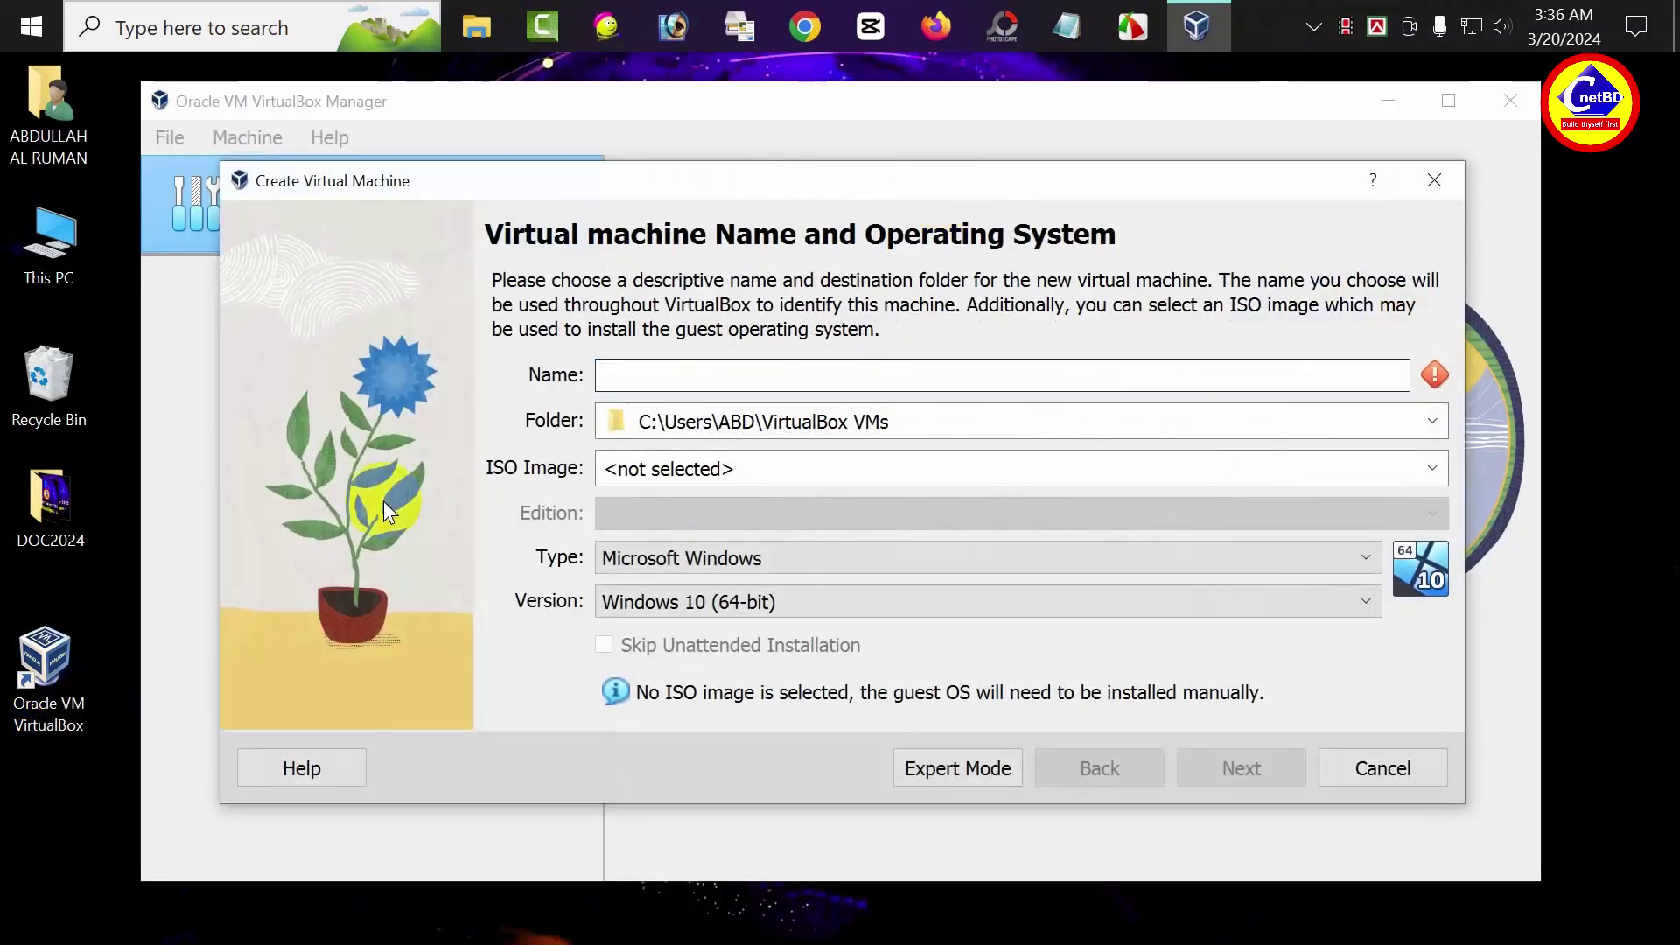
{"action": "left_click", "coordinate": [687, 373]}
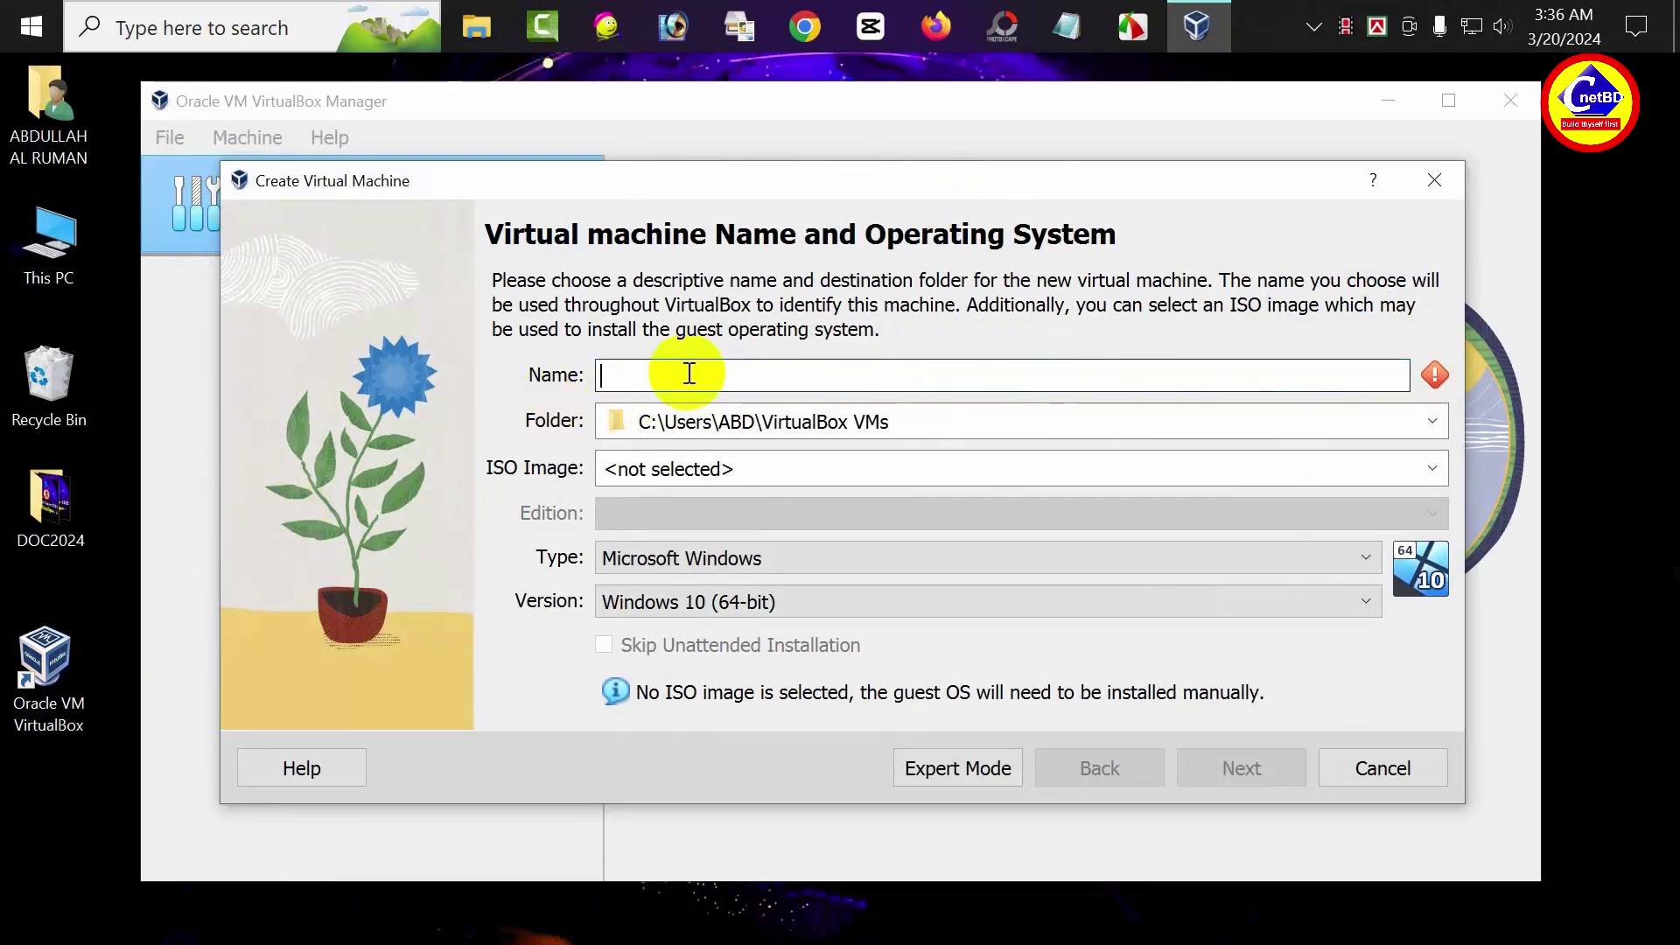
{"action": "type", "text": "NYC"}
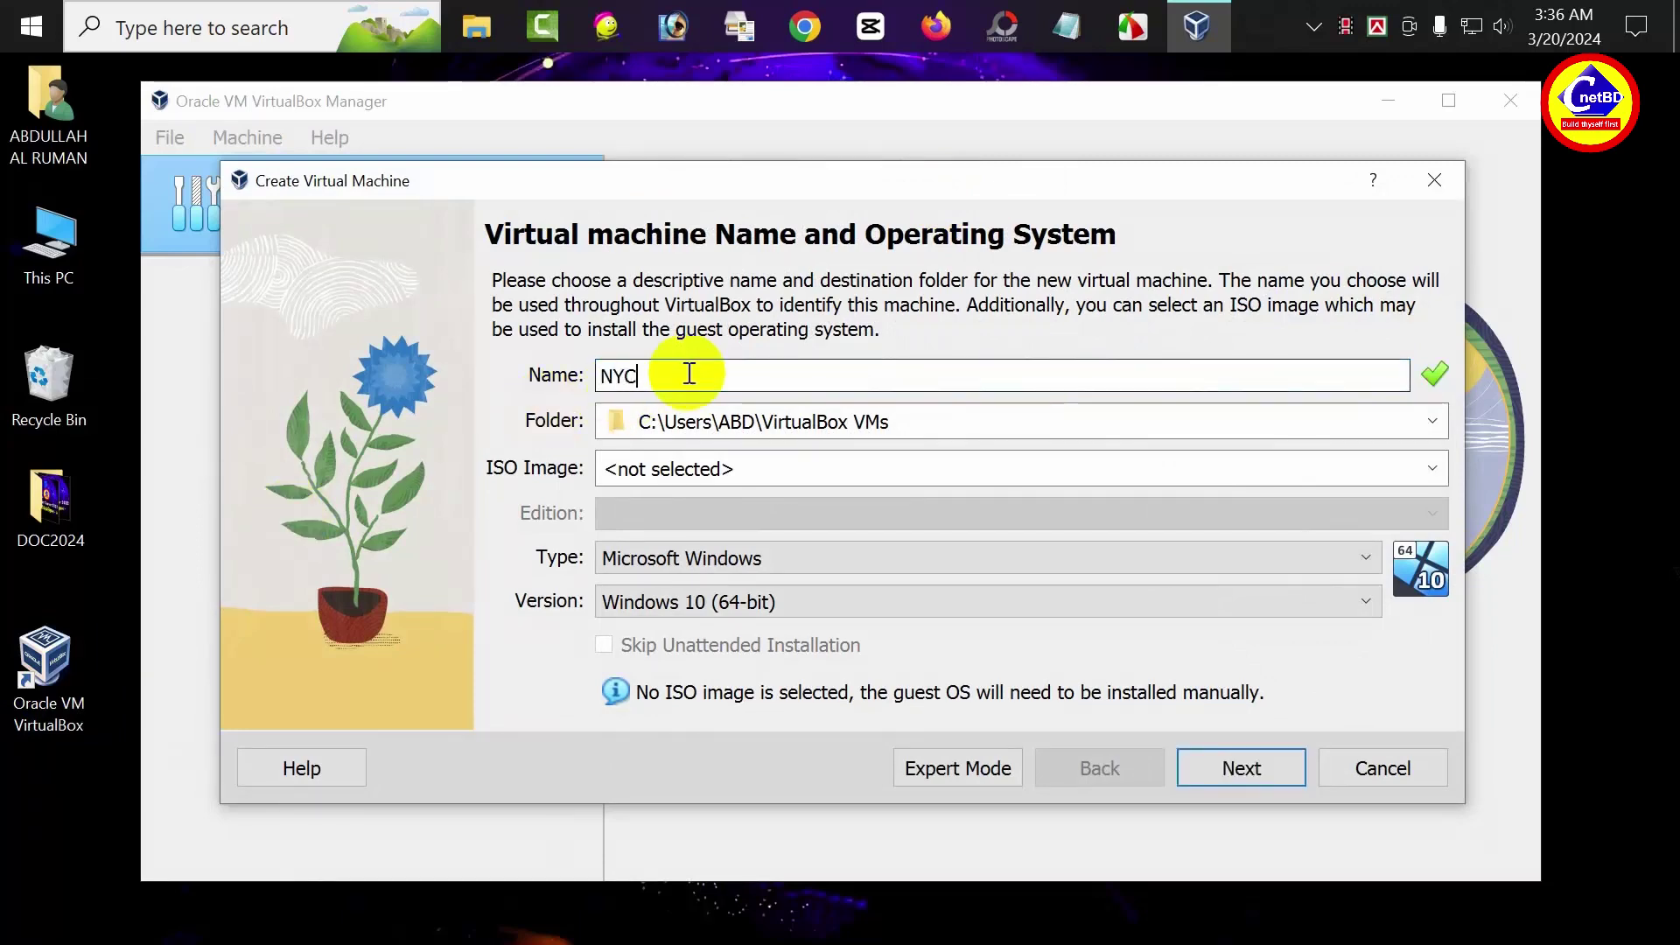
{"action": "type", "text": "-DC"}
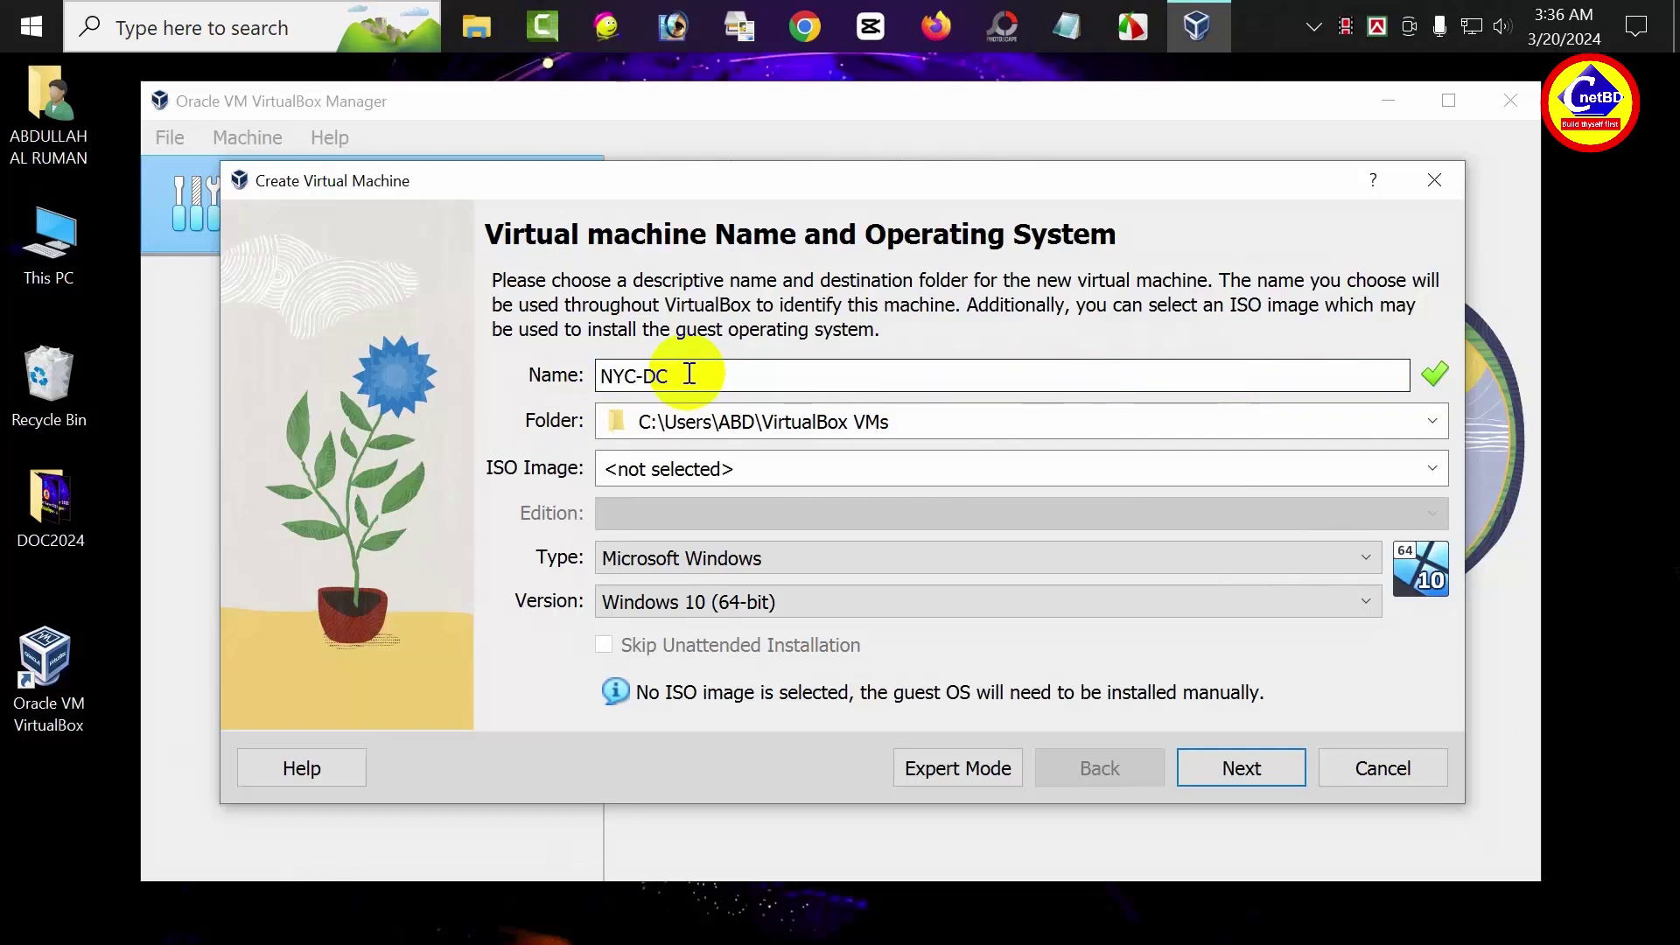
{"action": "type", "text": "1"}
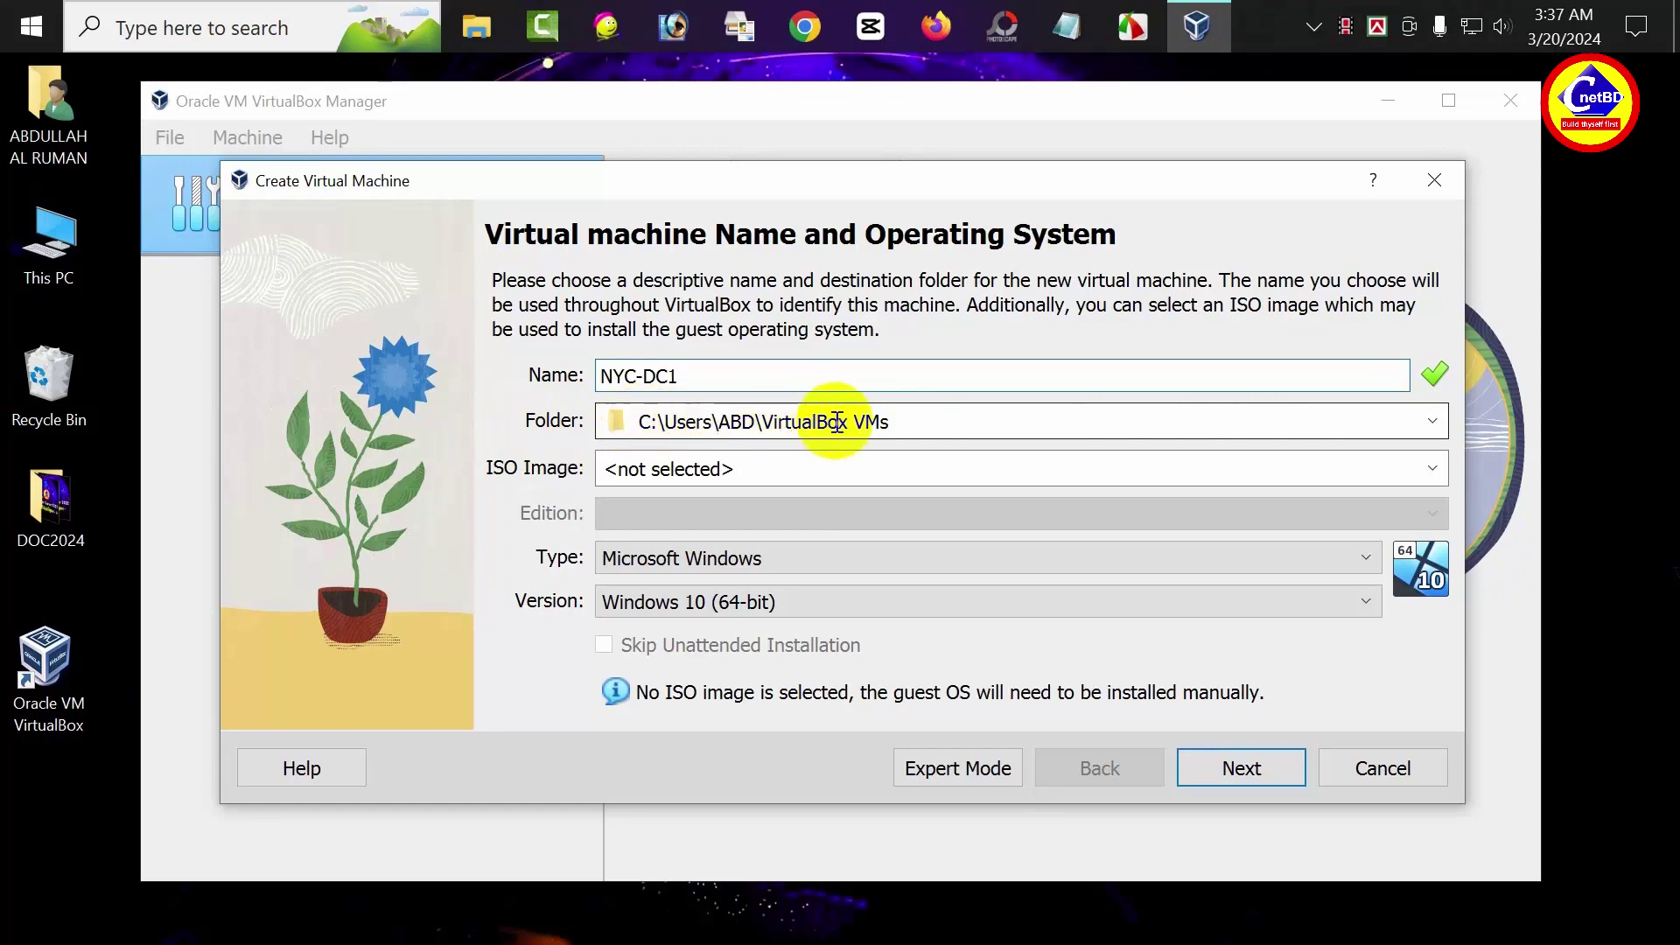
Set the VM's storage folder to Desktop\PROJECT\NYC-DC1
{"action": "left_click", "coordinate": [1432, 422]}
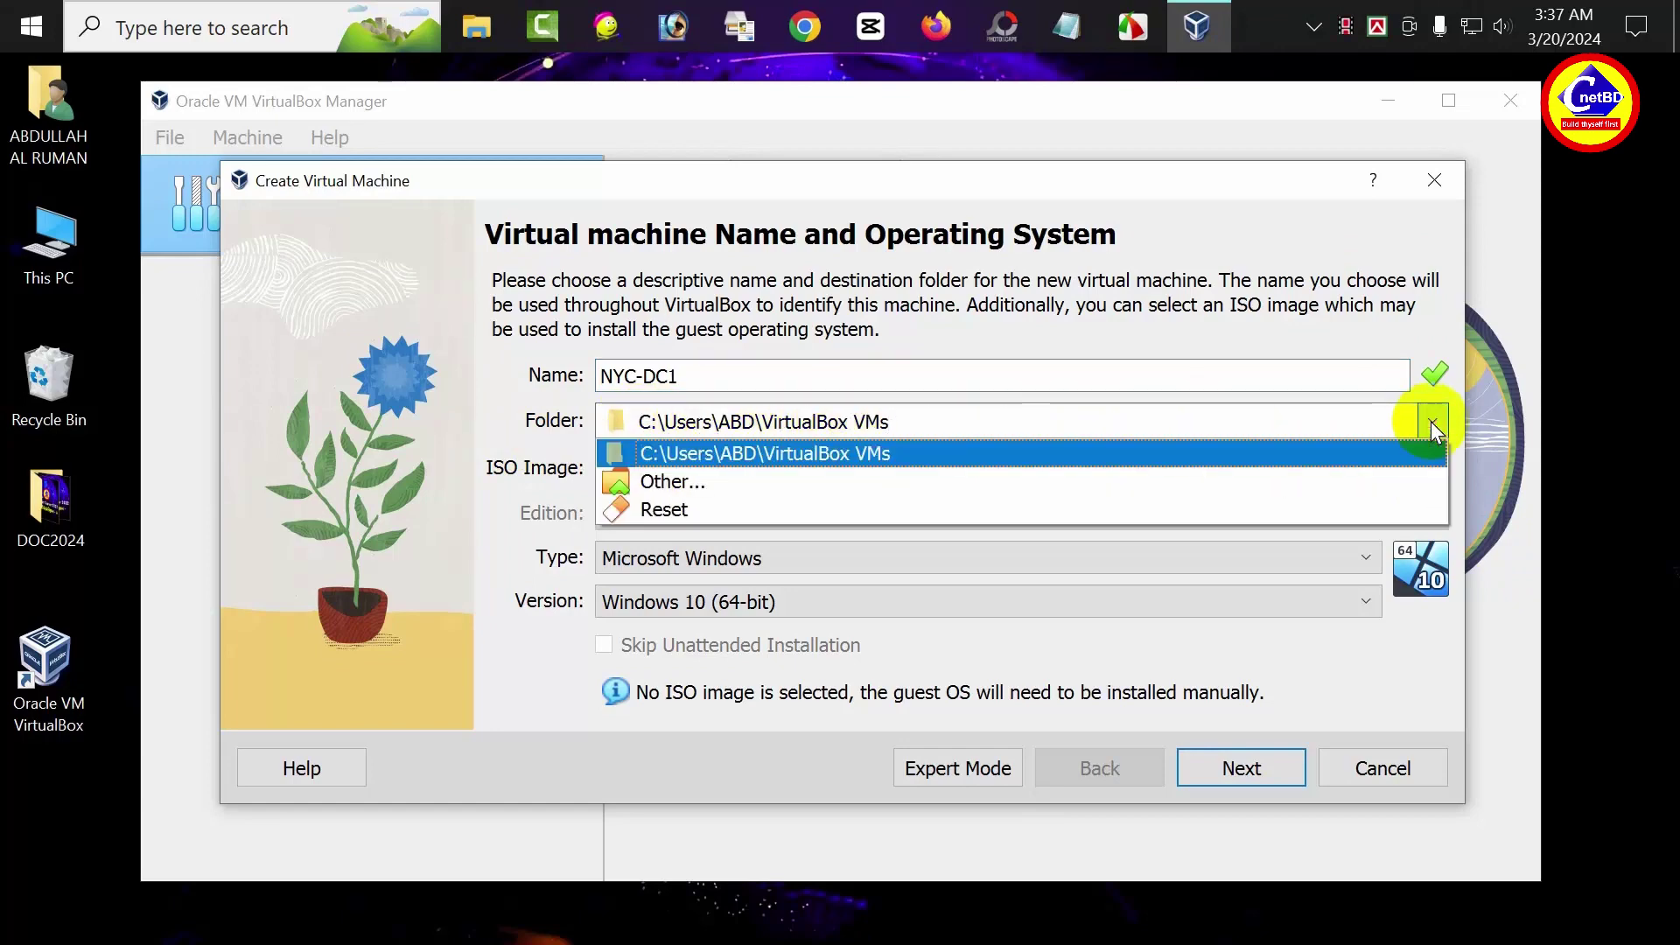
{"action": "left_click", "coordinate": [742, 484]}
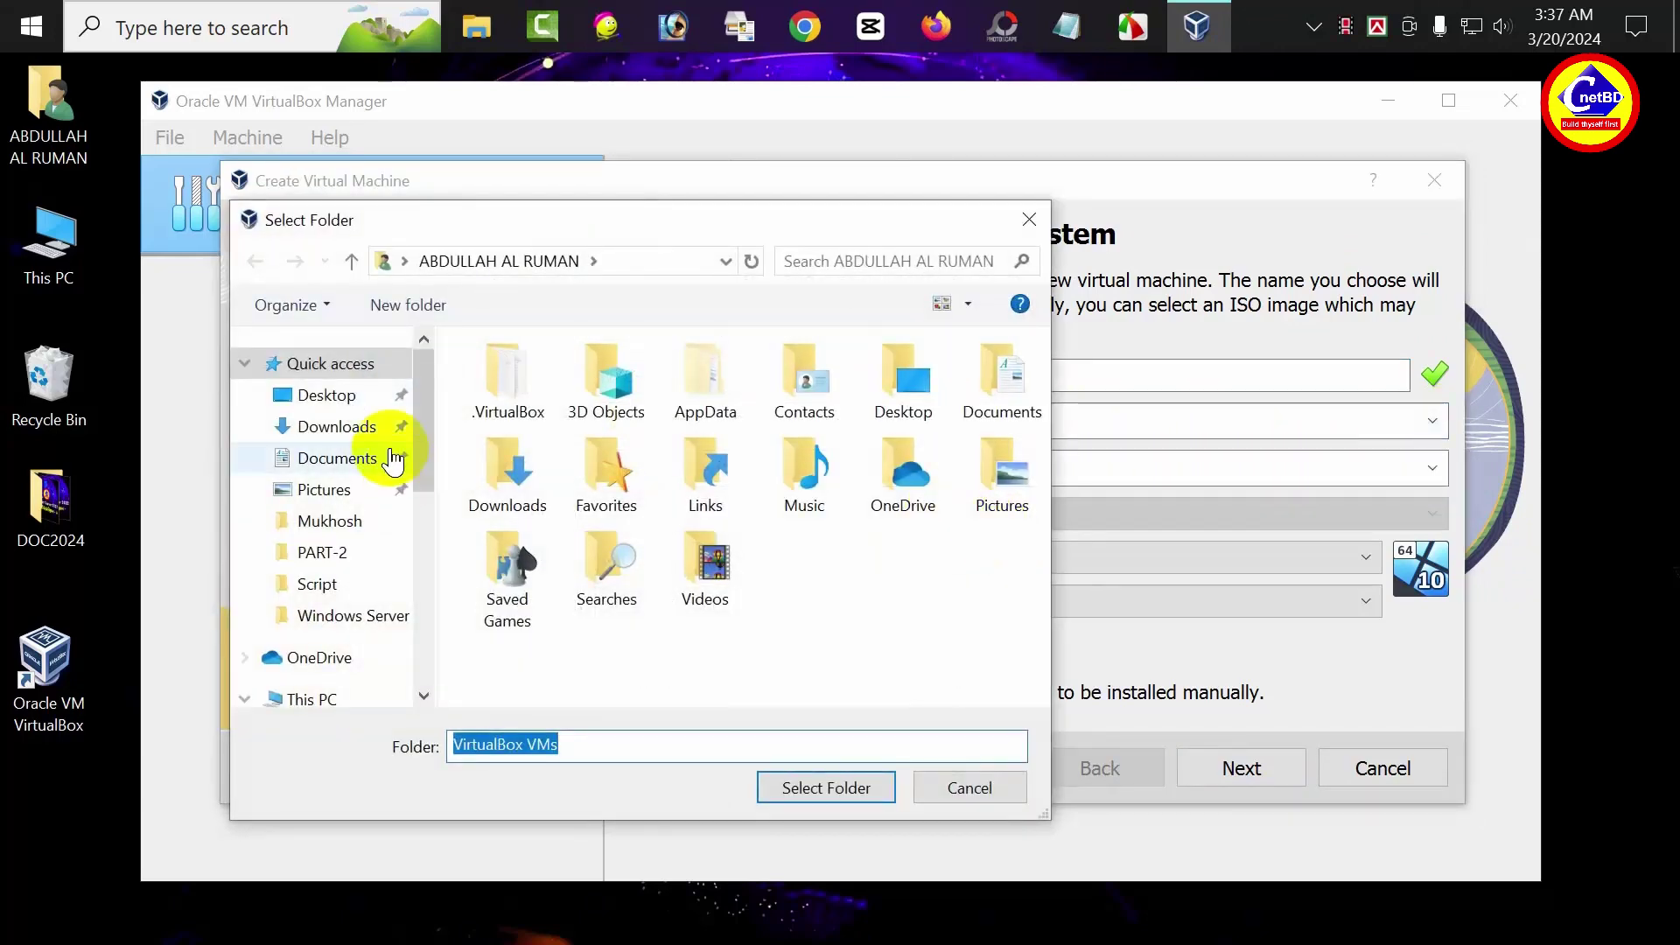
{"action": "left_click", "coordinate": [335, 397]}
{"action": "double_click", "coordinate": [665, 439]}
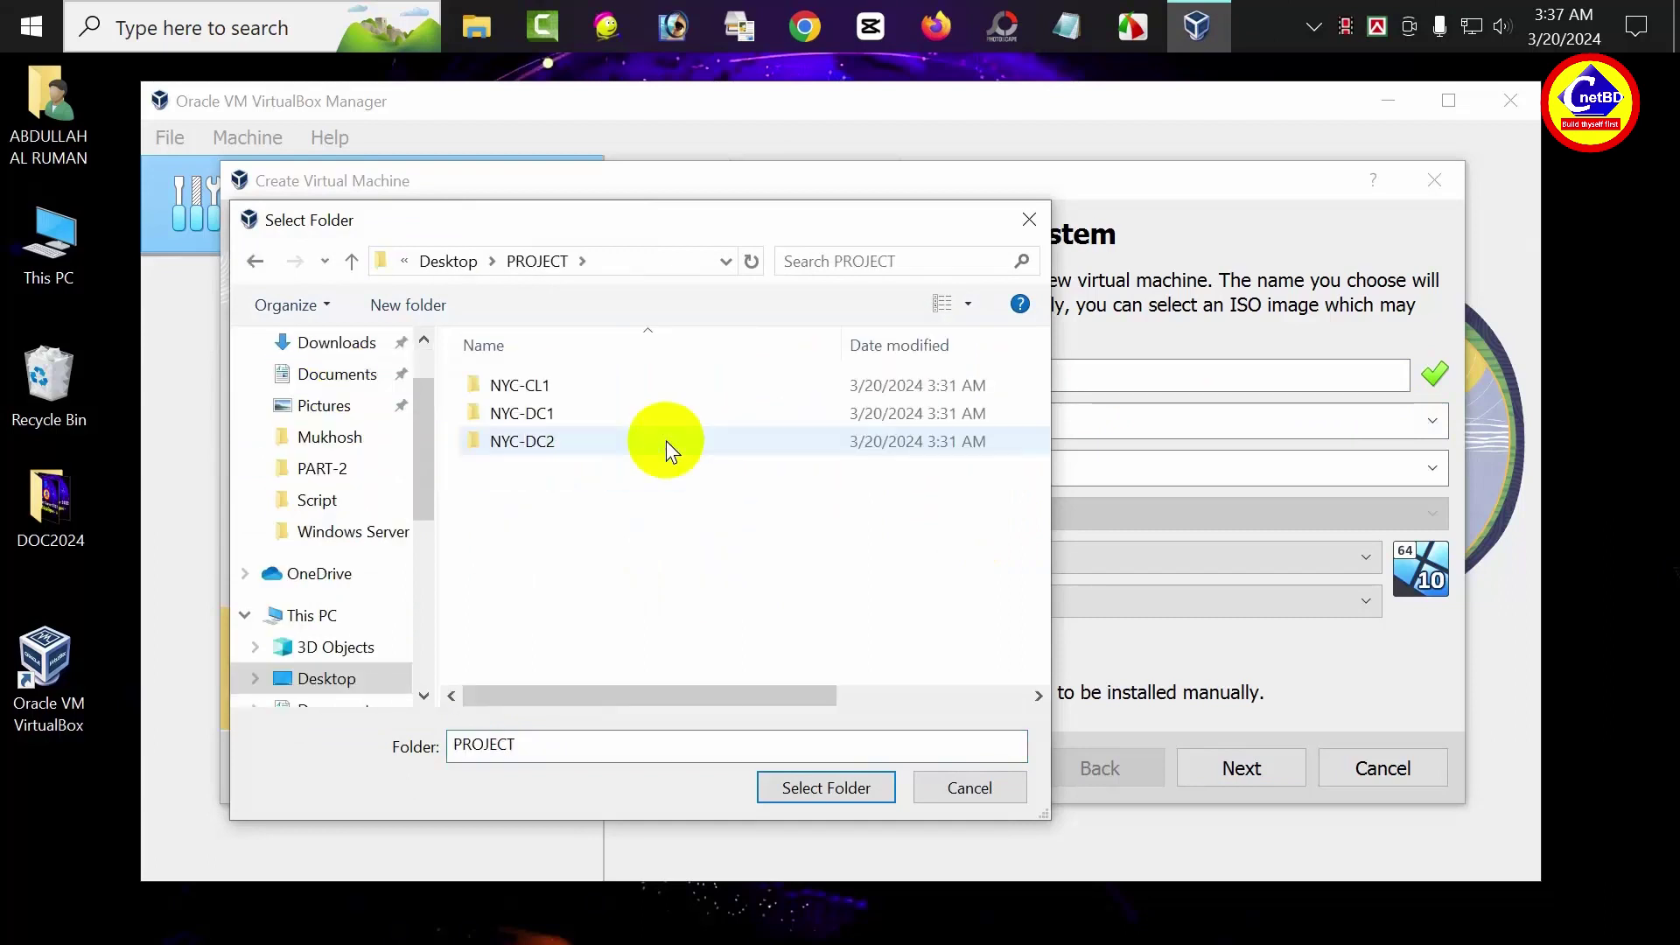
{"action": "left_click", "coordinate": [536, 416]}
{"action": "left_click", "coordinate": [799, 786]}
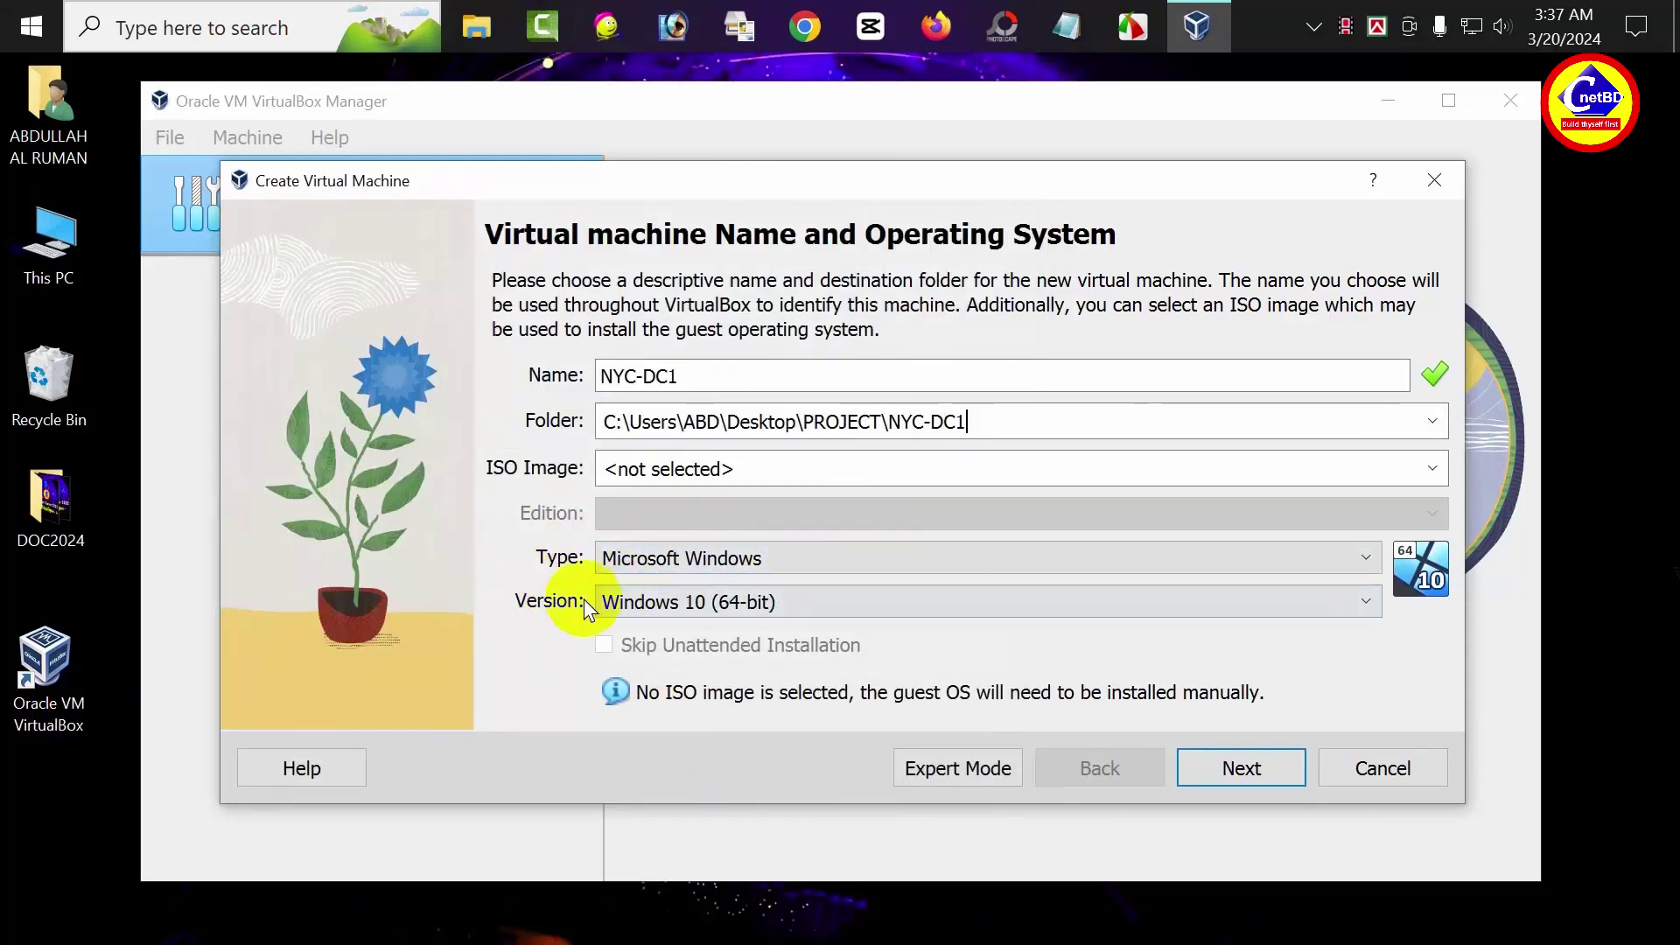
Set the version to Other Windows (64-bit) and continue to hardware settings
{"action": "left_click", "coordinate": [626, 602]}
{"action": "scroll", "coordinate": [753, 681], "scroll_direction": "down", "scroll_amount": 2}
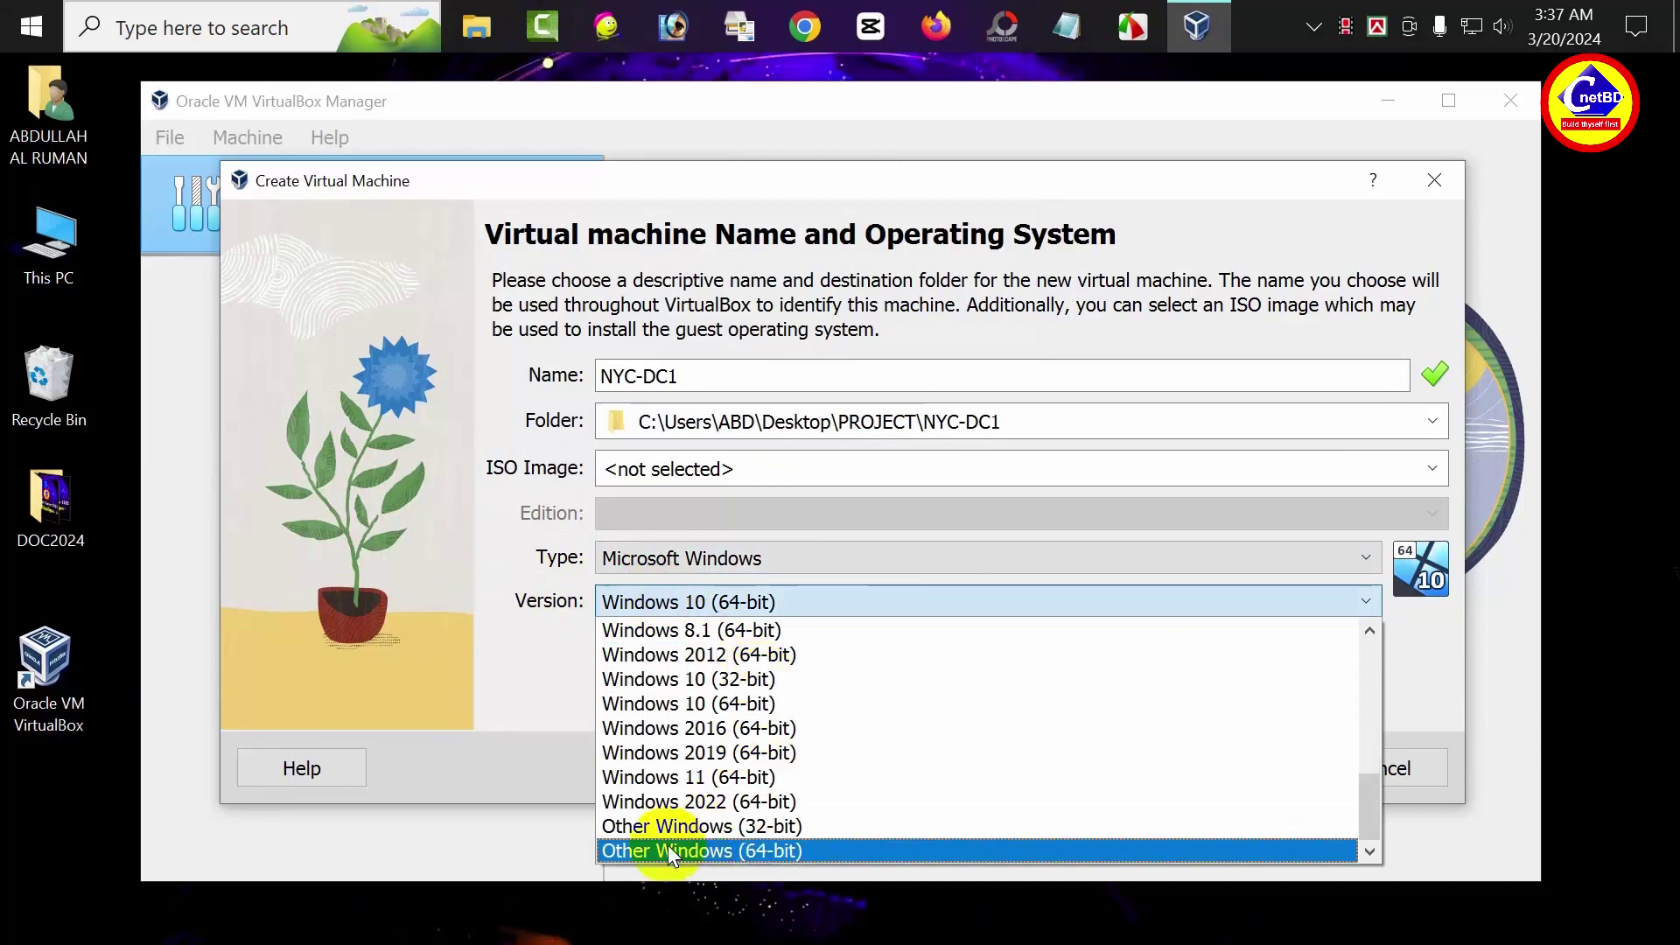
{"action": "left_click", "coordinate": [764, 851]}
{"action": "left_click", "coordinate": [1239, 767]}
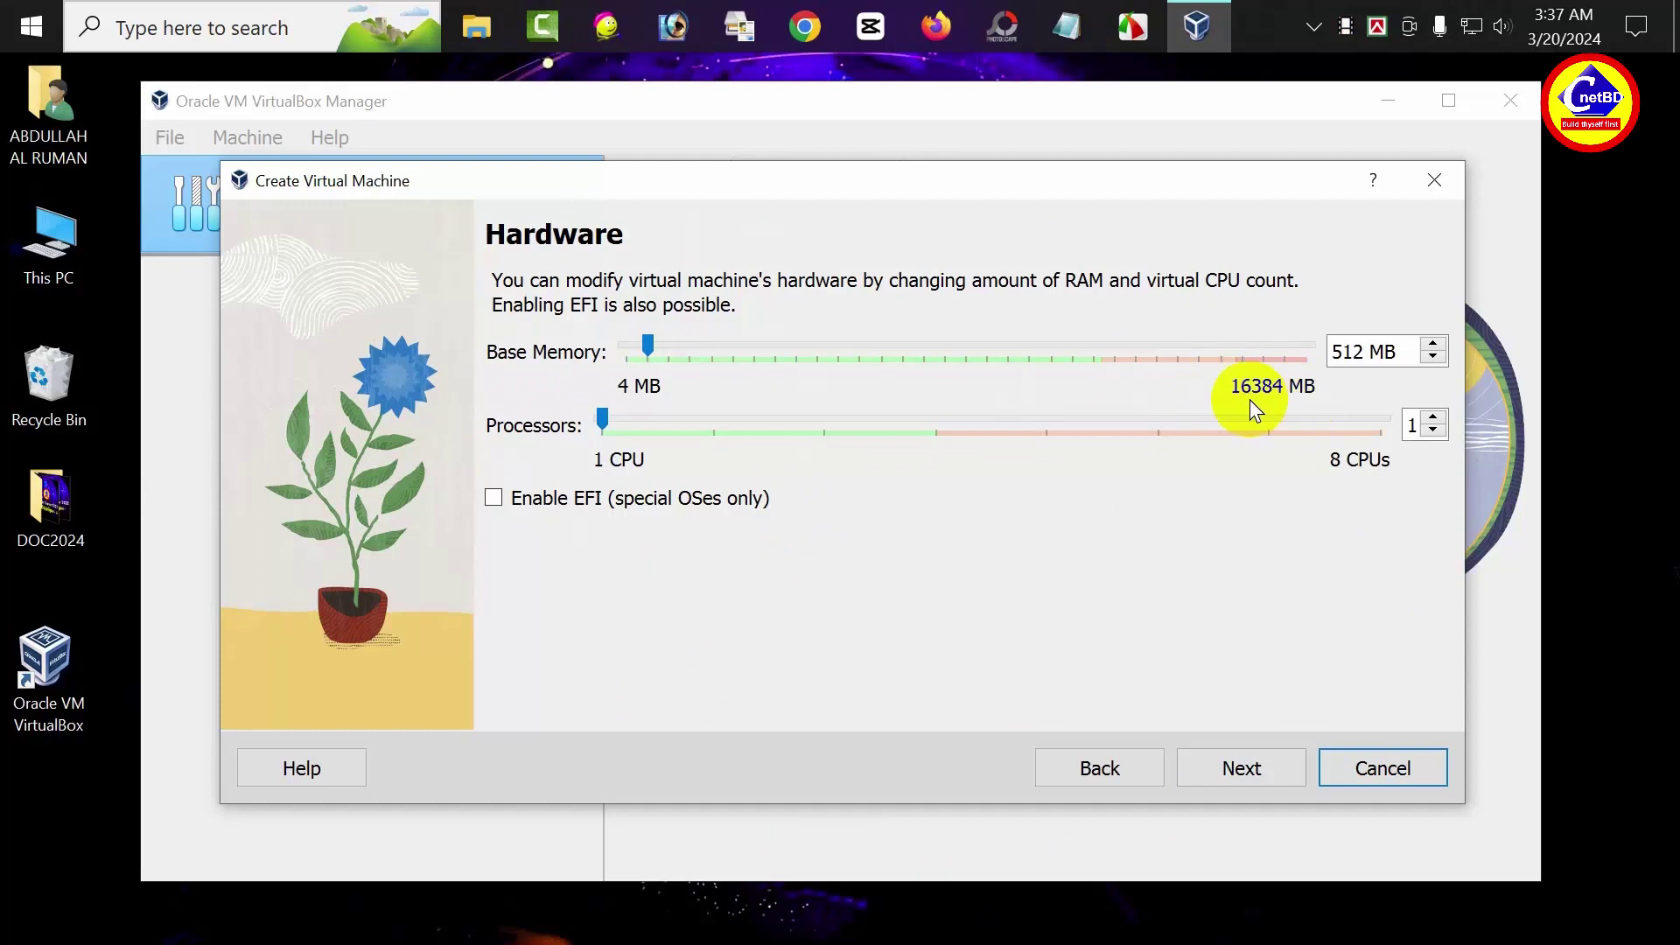
Give NYC-DC1 7096 MB base memory and 4 processors
{"action": "left_click_drag", "start_coordinate": [647, 348], "coordinate": [969, 366]}
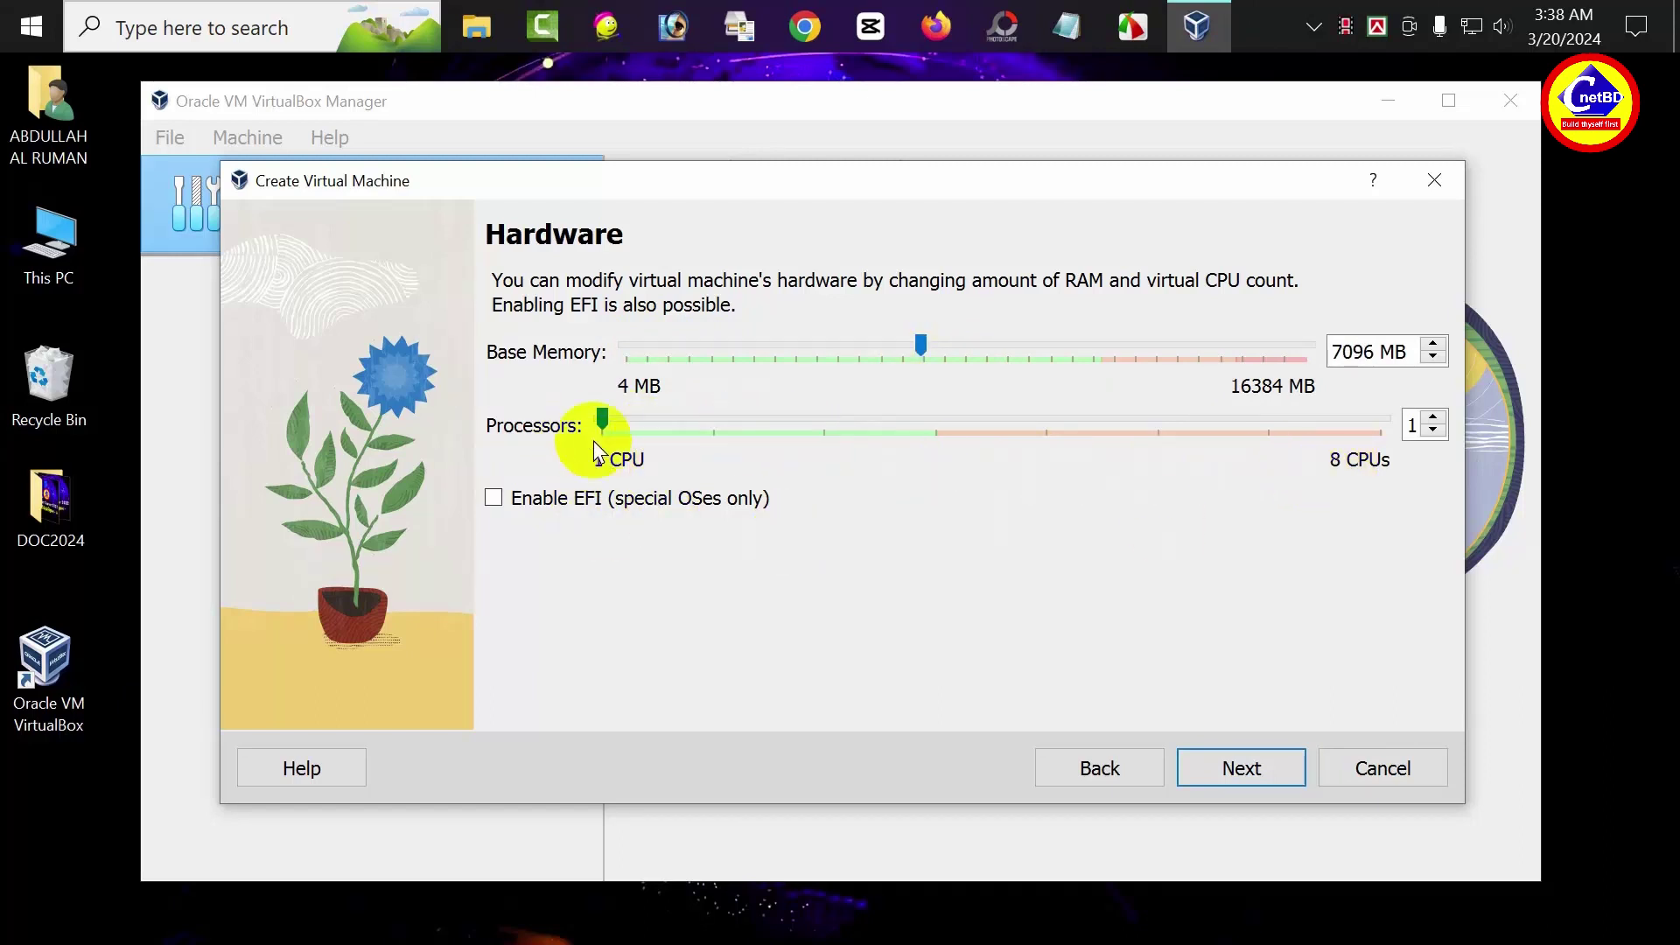
{"action": "left_click_drag", "start_coordinate": [602, 422], "coordinate": [881, 427]}
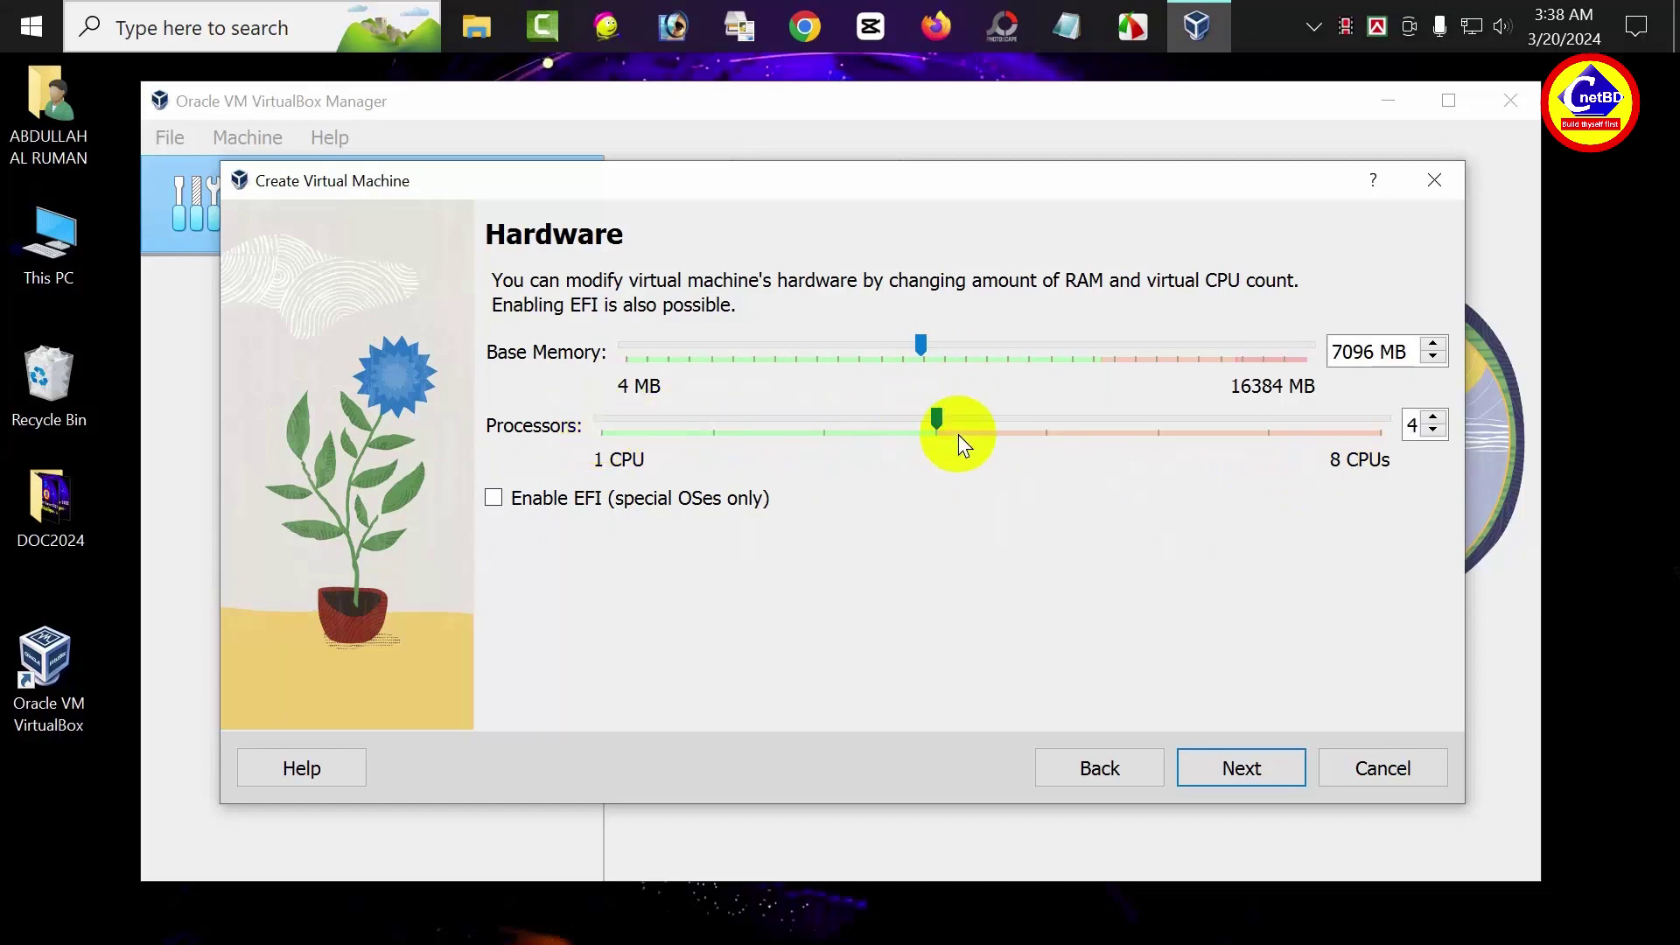
{"action": "left_click", "coordinate": [1262, 769]}
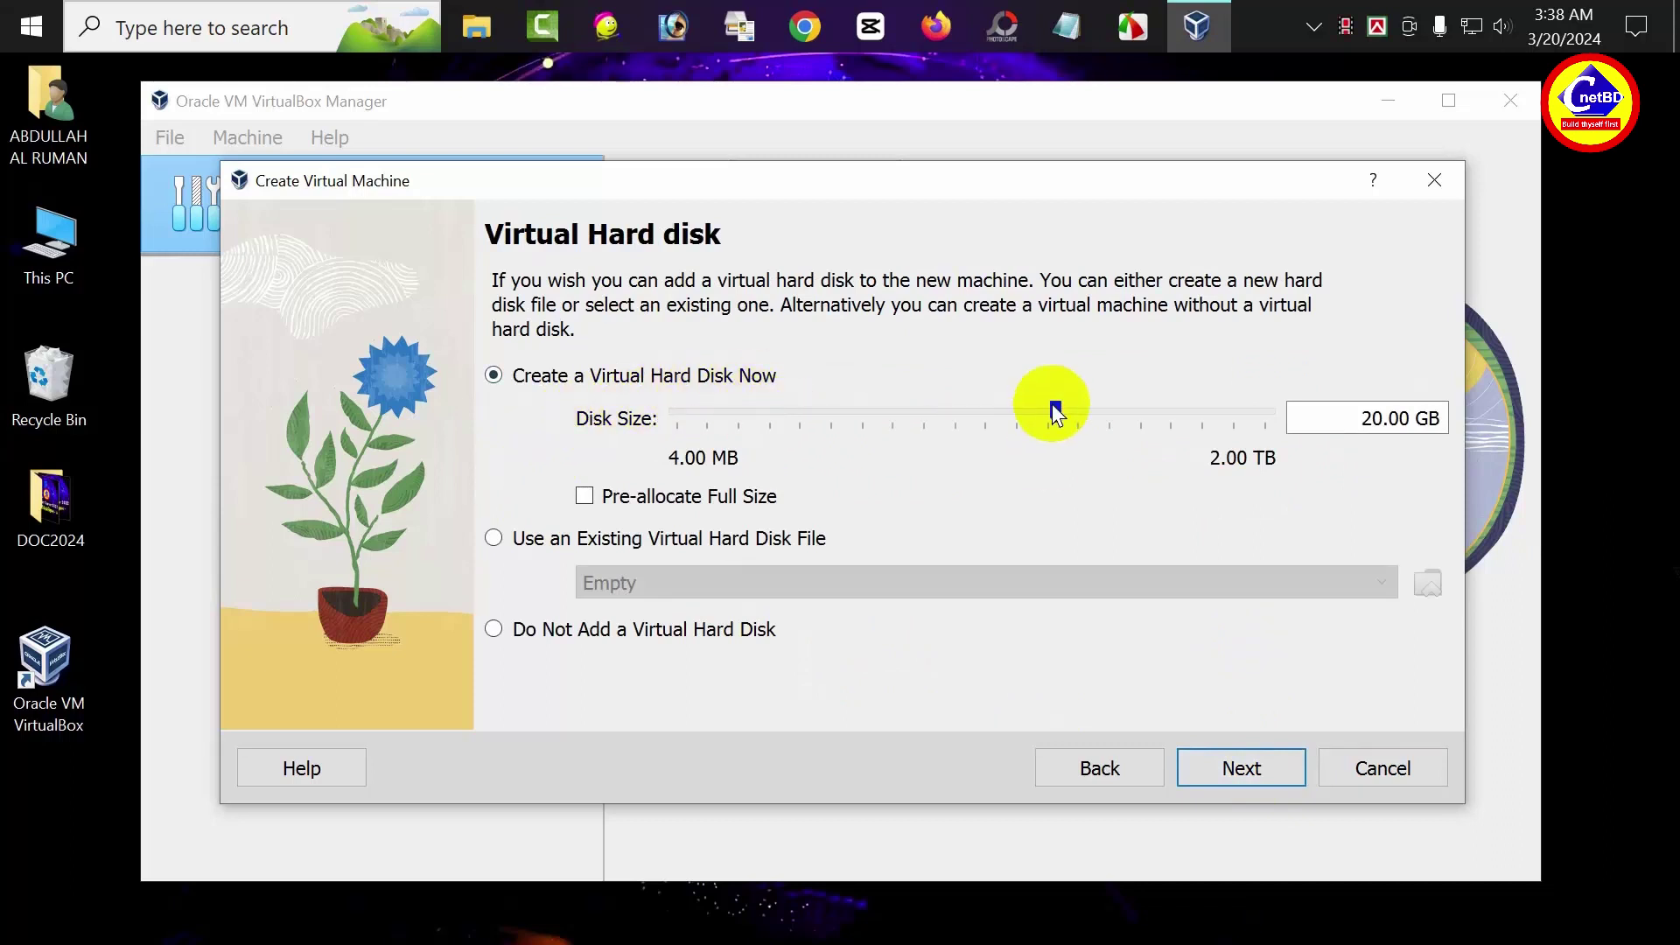
Enlarge the virtual hard disk to 61.14 GB and finish creating the VM
{"action": "left_click_drag", "start_coordinate": [1056, 404], "coordinate": [1107, 411]}
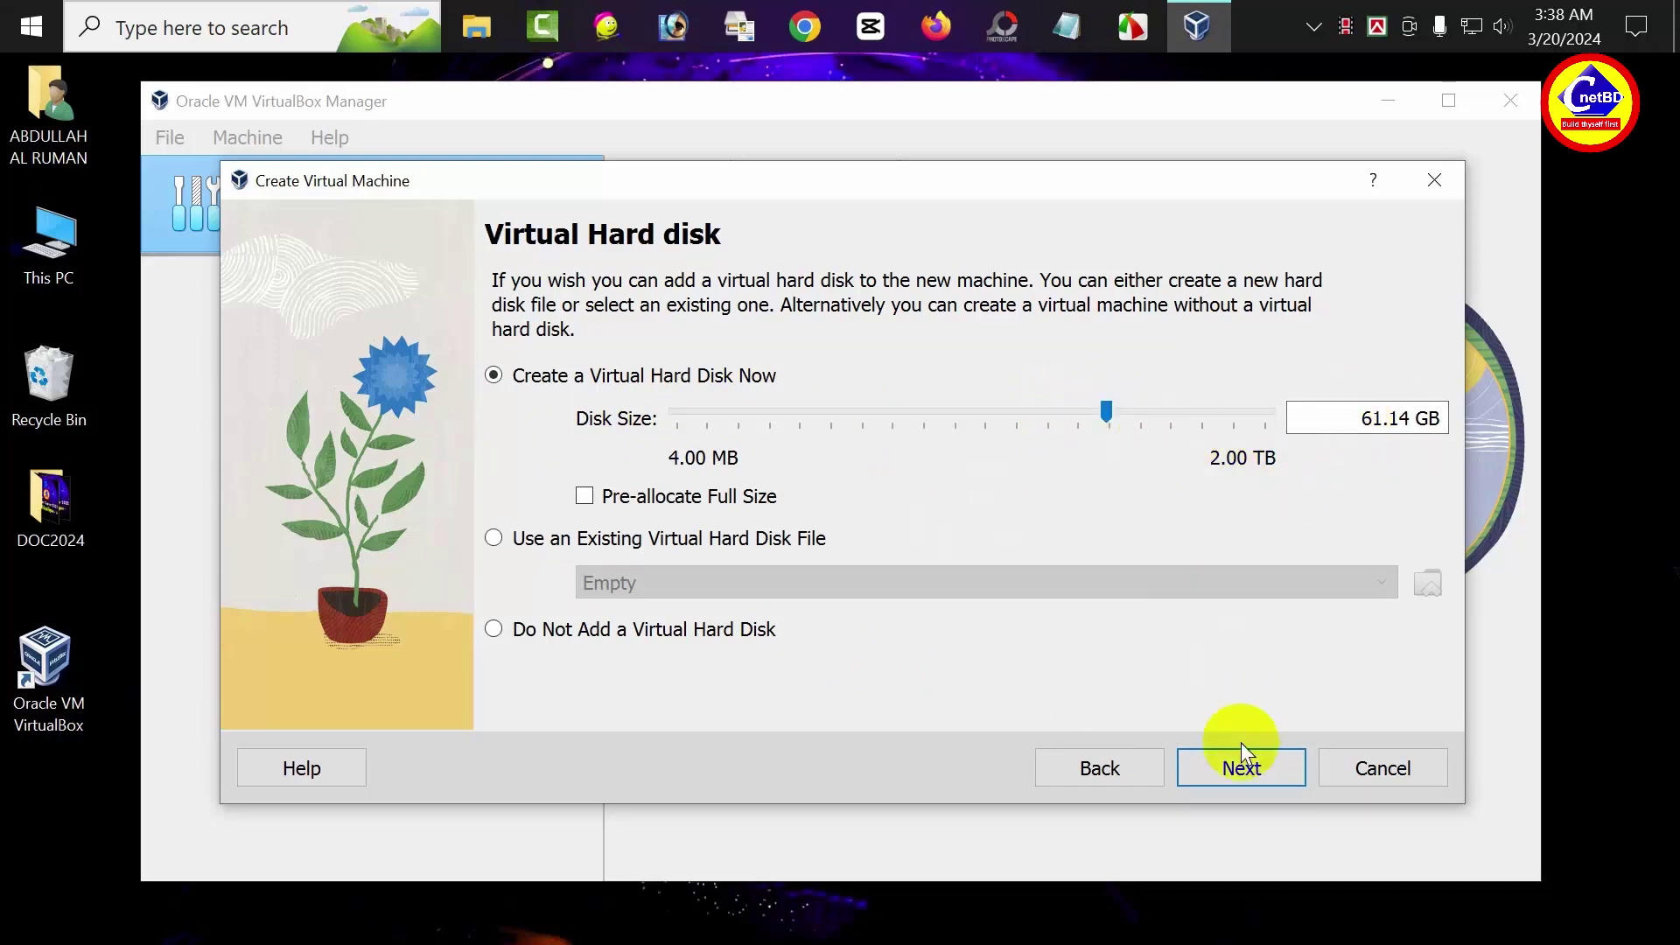
{"action": "left_click", "coordinate": [1230, 767]}
{"action": "left_click", "coordinate": [1230, 768]}
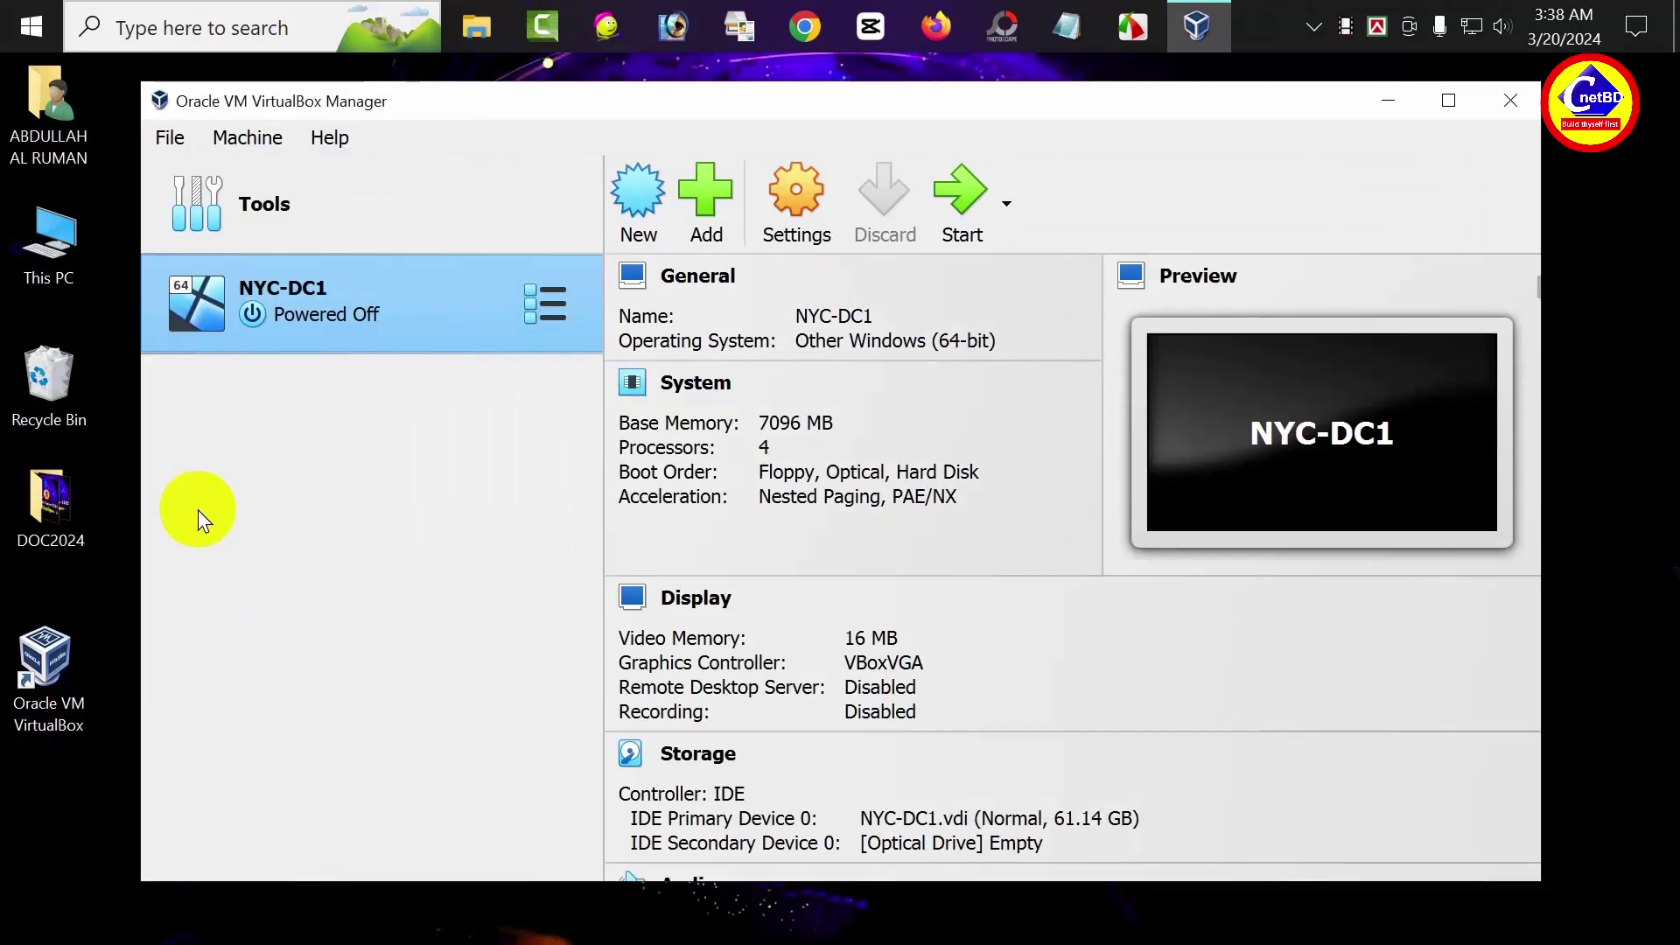
In NYC-DC1's System settings, set boot order to Hard Disk, Optical, then Floppy
{"action": "left_click", "coordinate": [776, 193]}
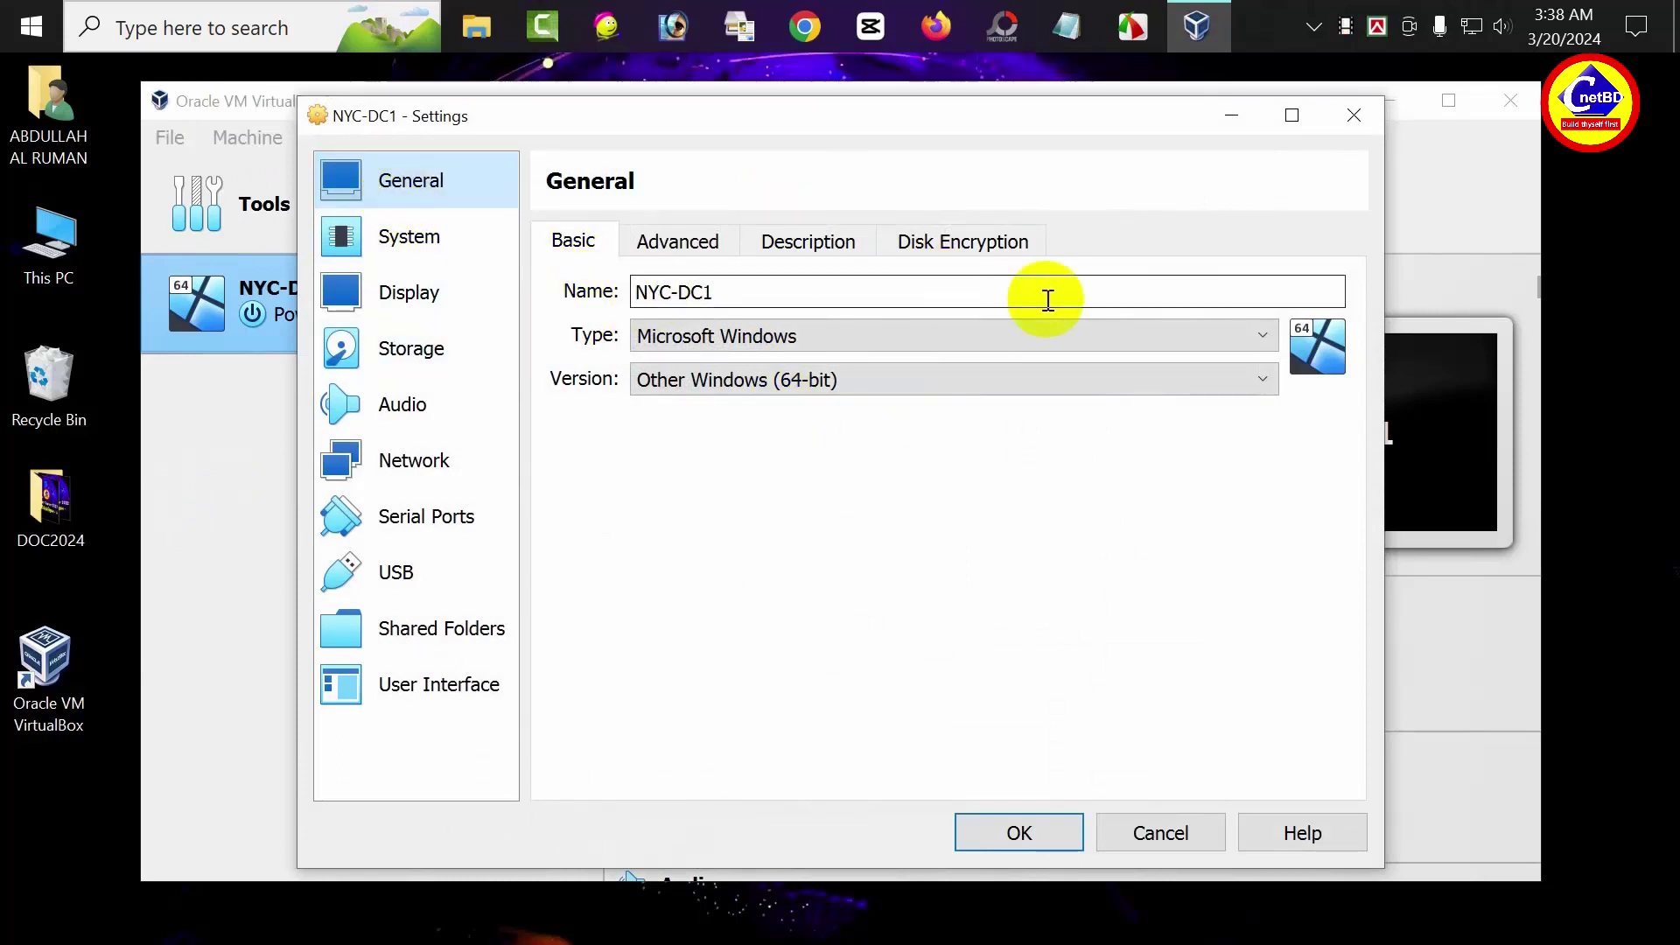
{"action": "left_click", "coordinate": [394, 234]}
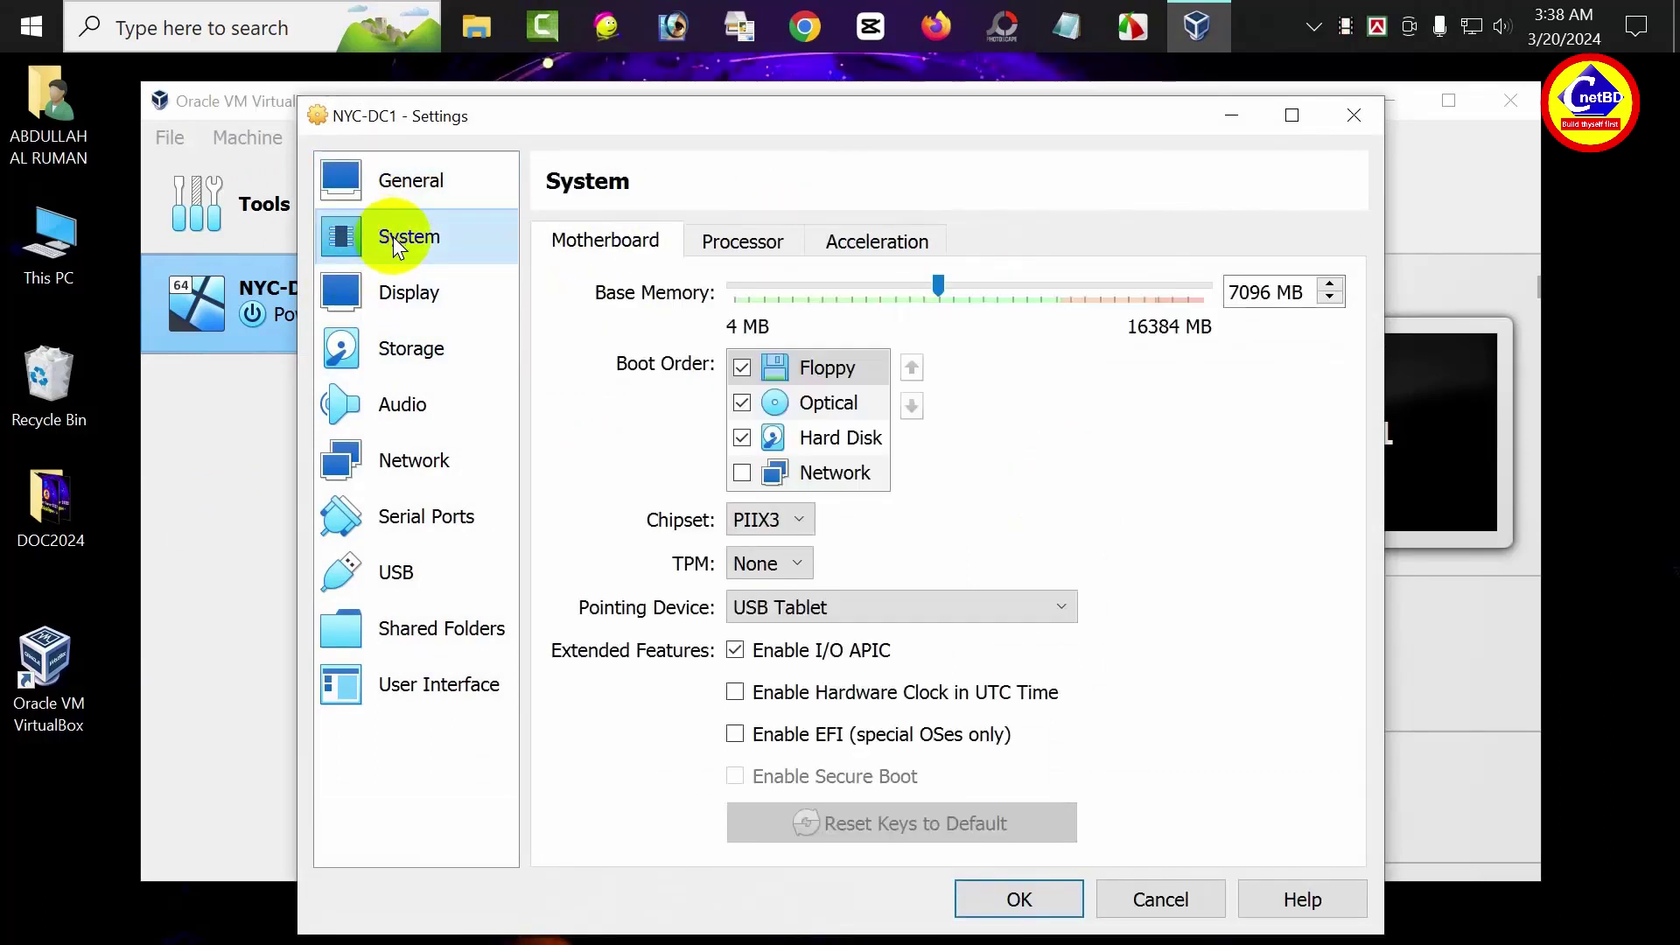
{"action": "left_click", "coordinate": [817, 441]}
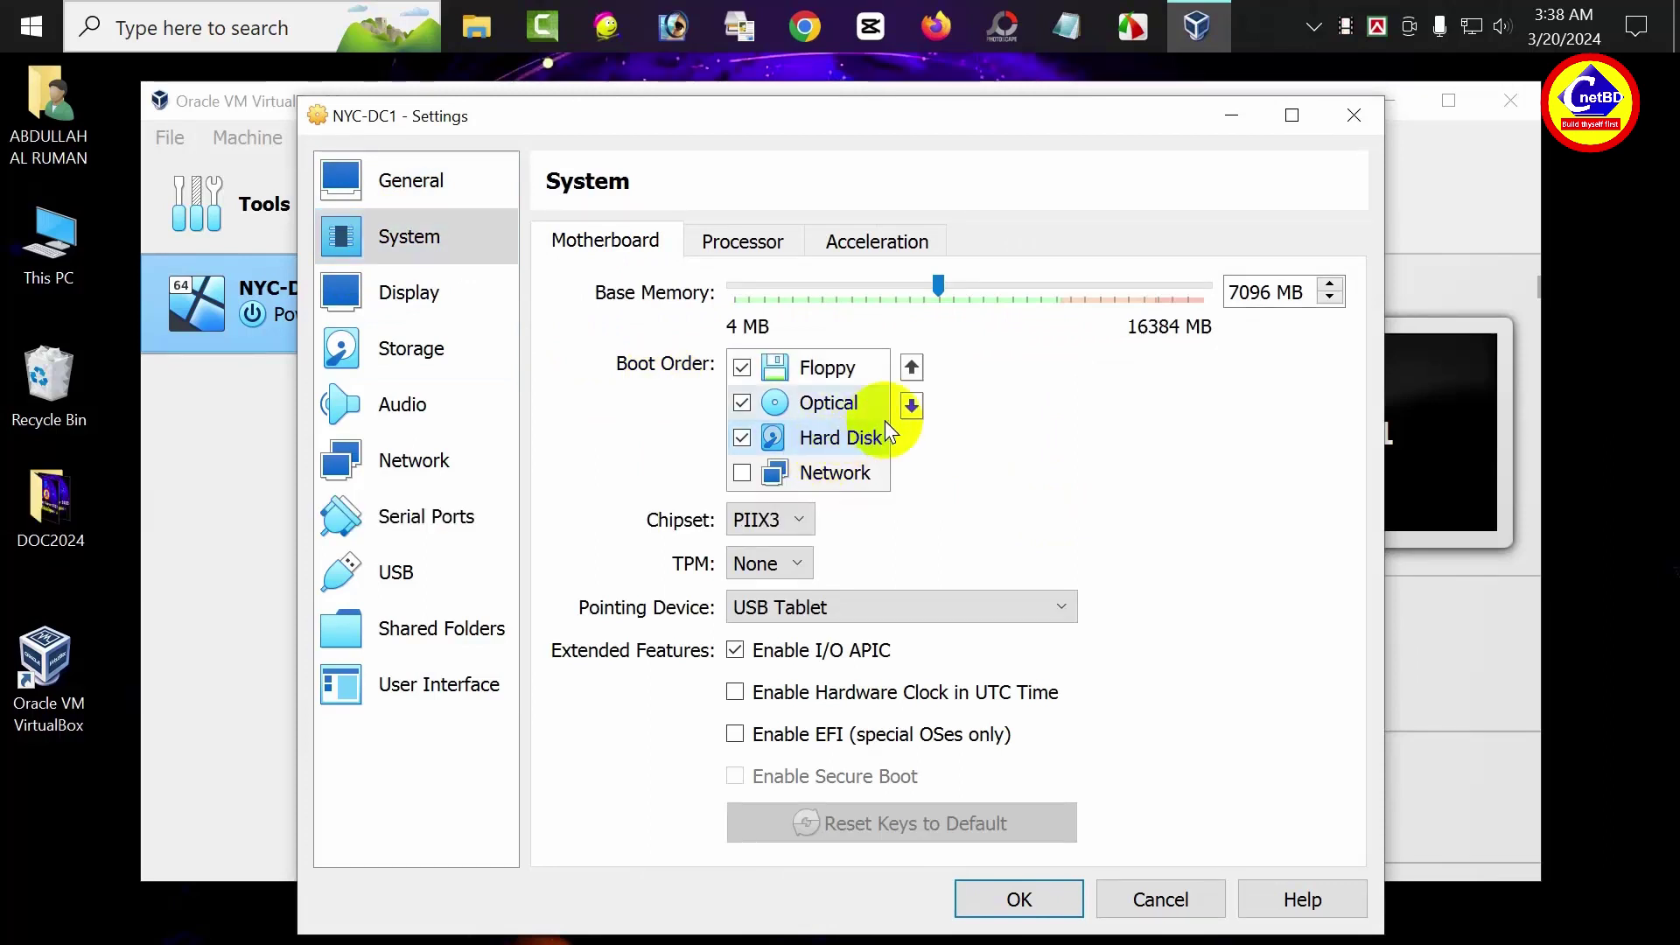
{"action": "left_click", "coordinate": [912, 370]}
{"action": "left_click", "coordinate": [912, 369]}
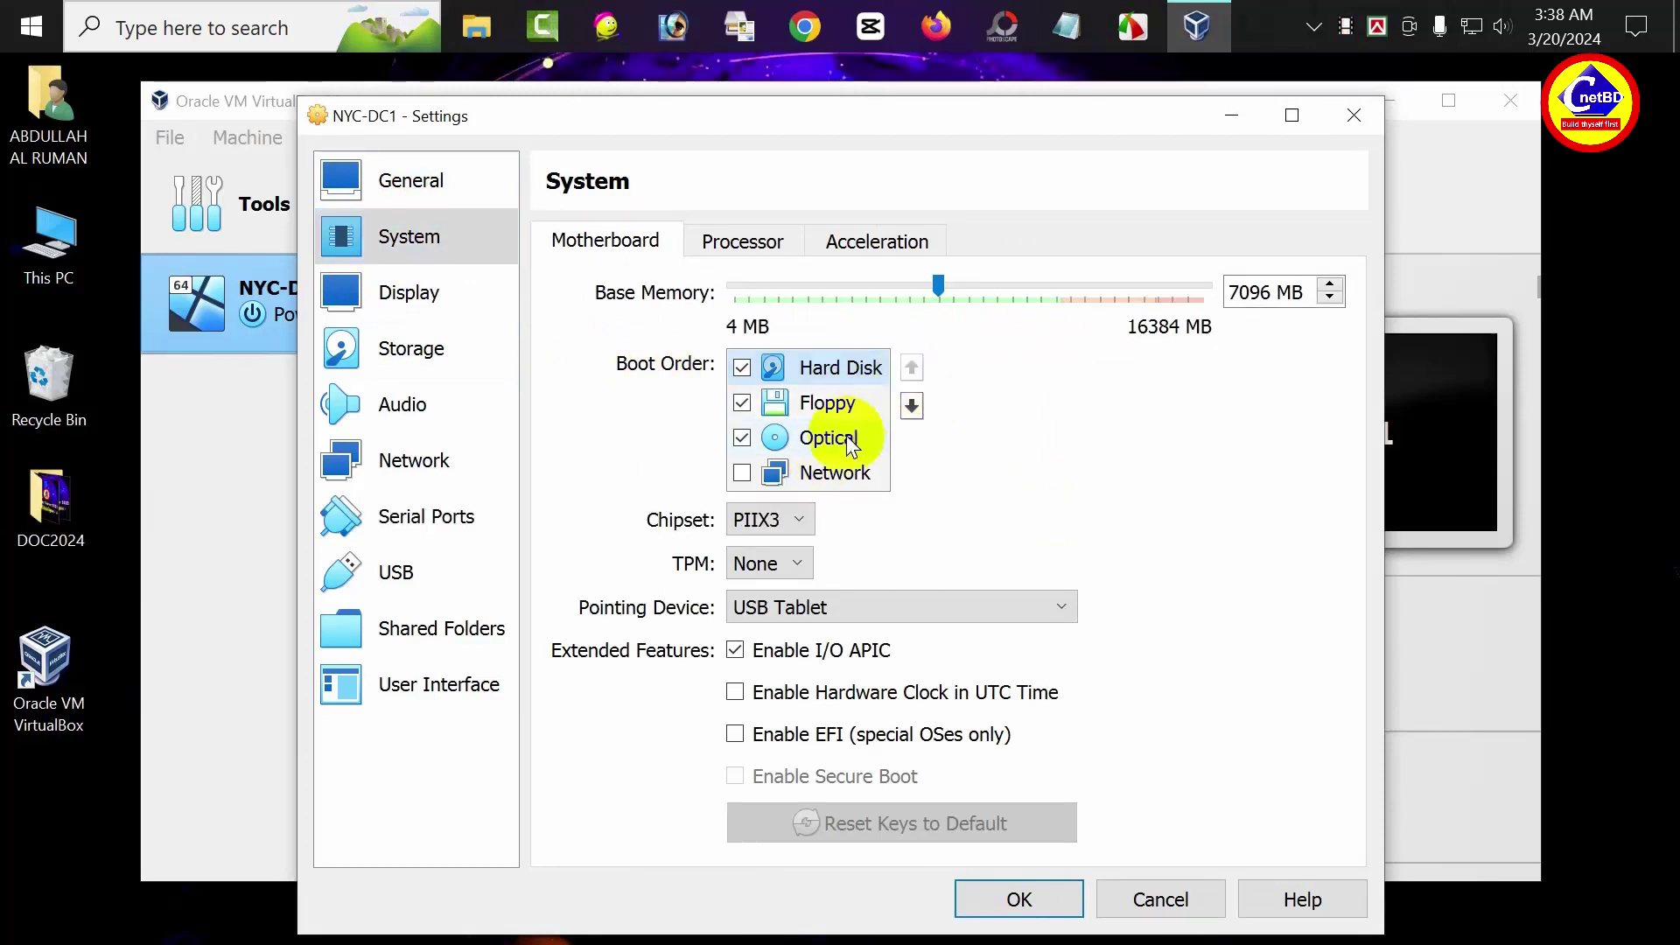
{"action": "left_click", "coordinate": [832, 437]}
{"action": "left_click", "coordinate": [912, 369]}
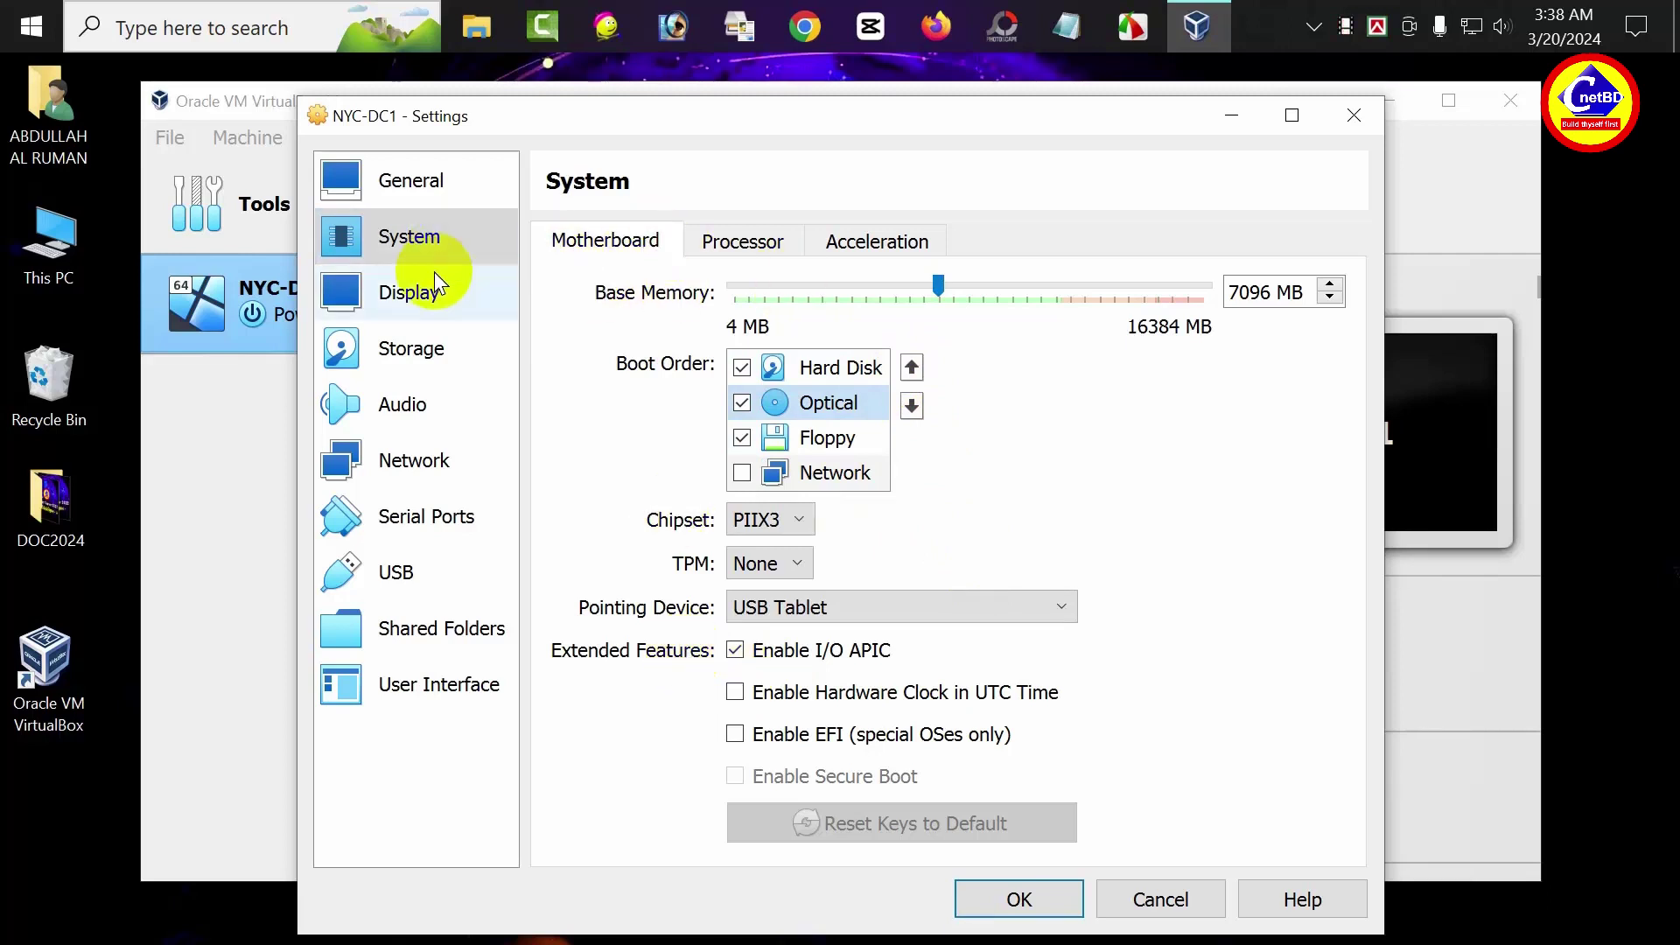
Raise the Display video memory to 128 MB
{"action": "left_click", "coordinate": [424, 299]}
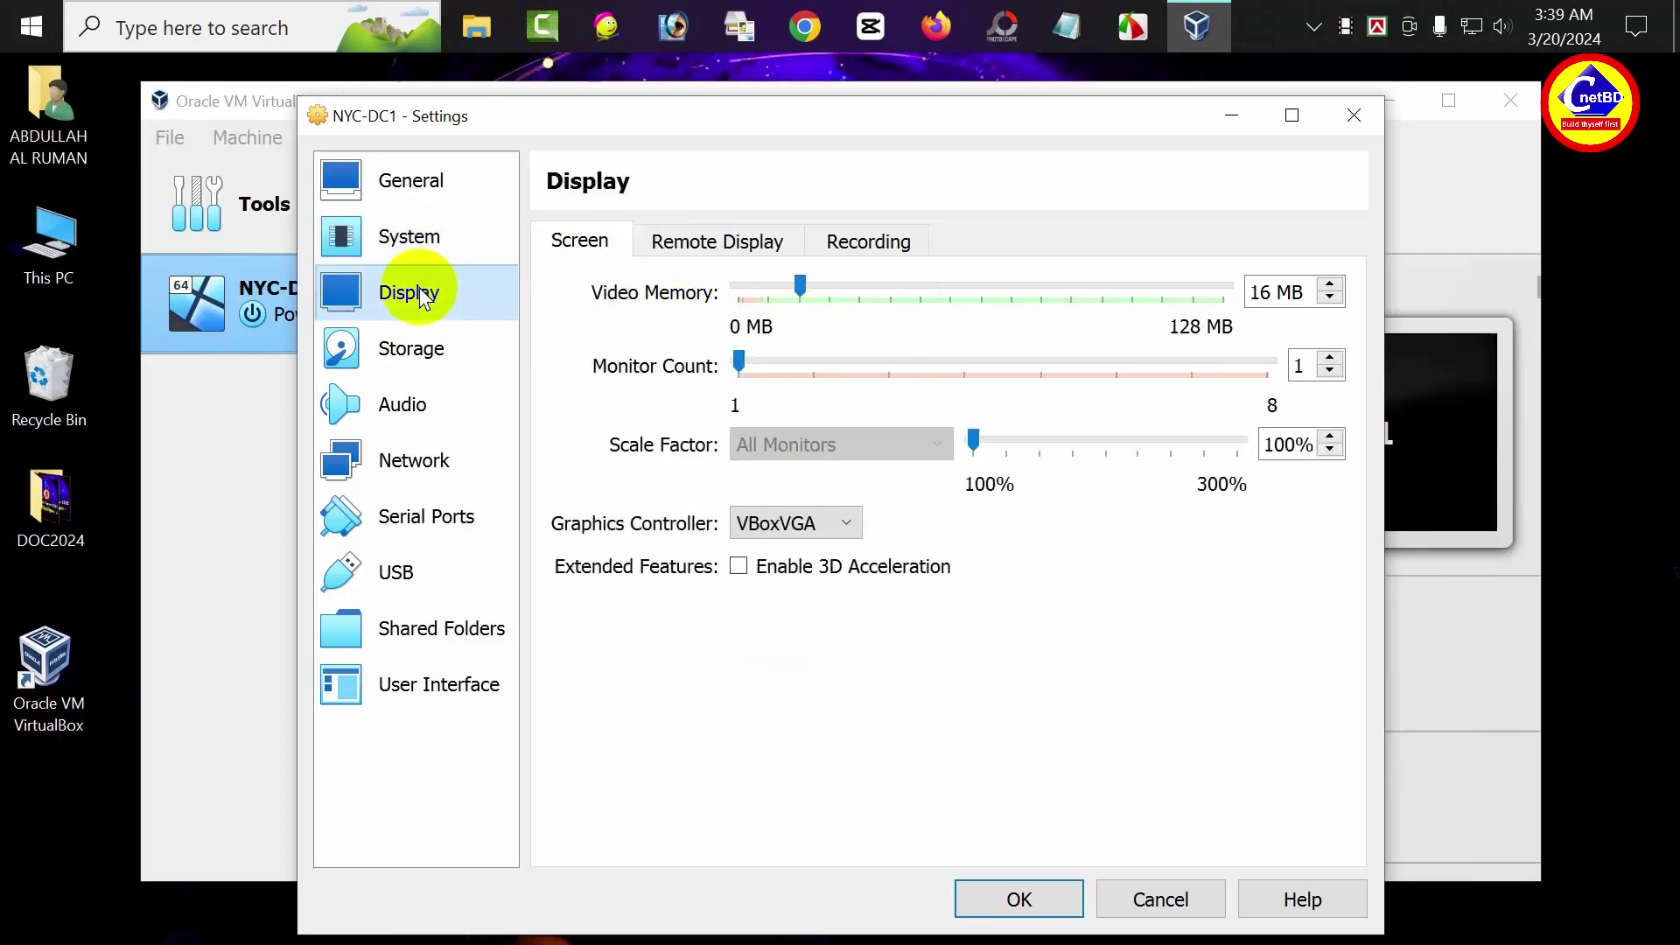
{"action": "left_click_drag", "start_coordinate": [800, 284], "coordinate": [1215, 285]}
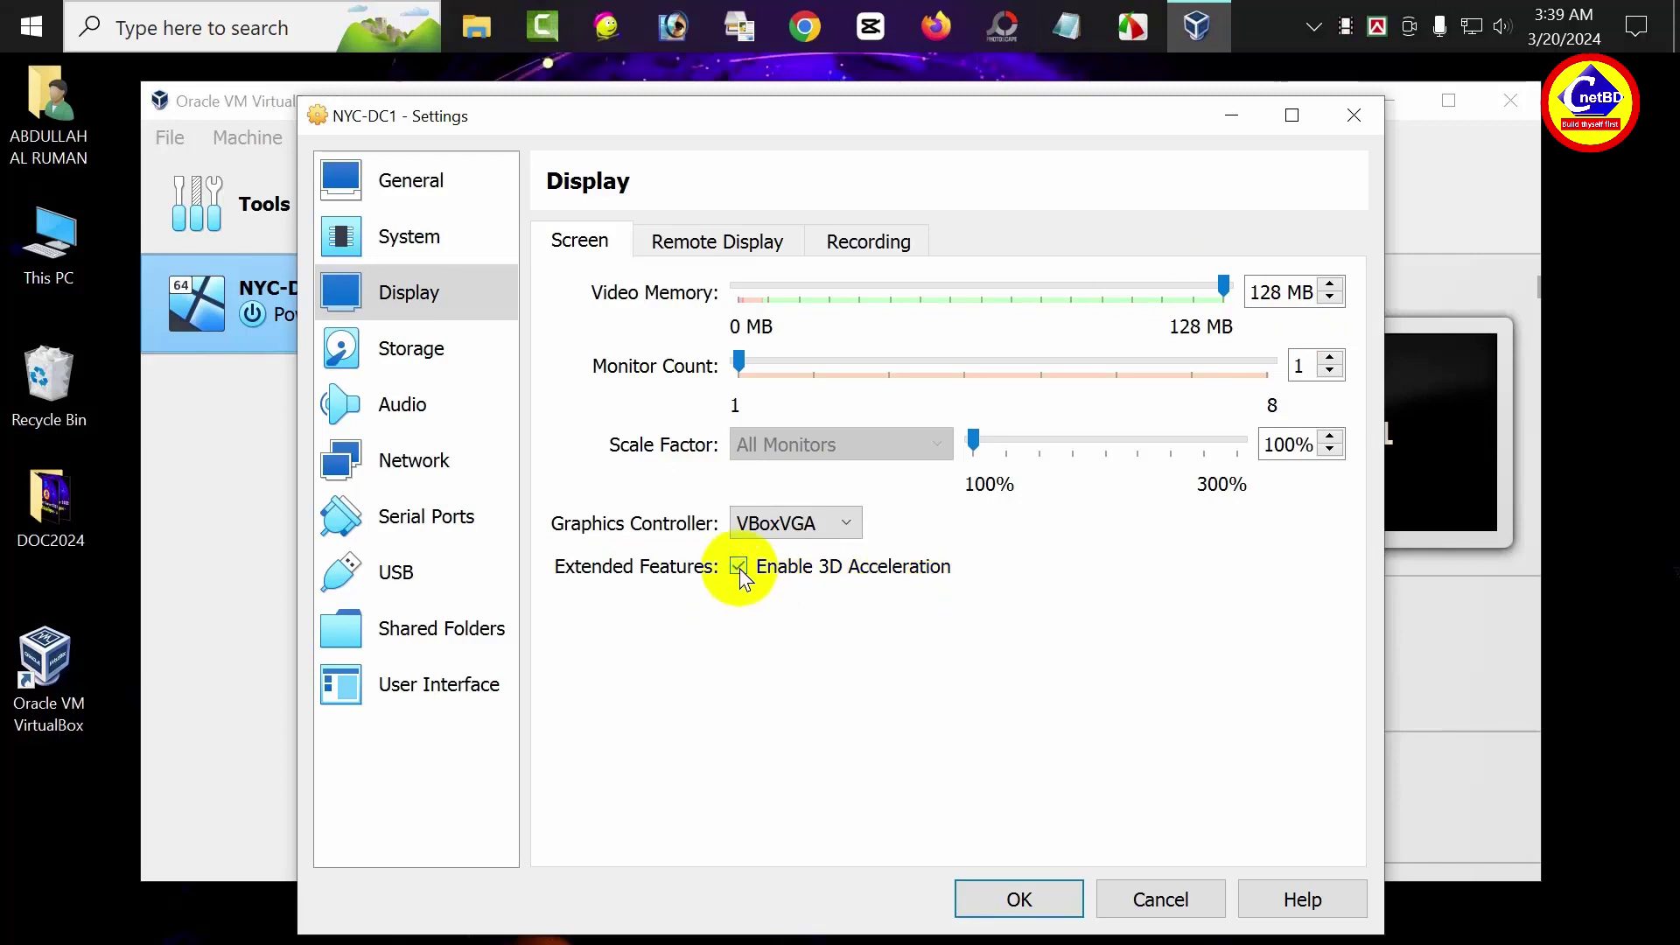
{"action": "left_click", "coordinate": [429, 350]}
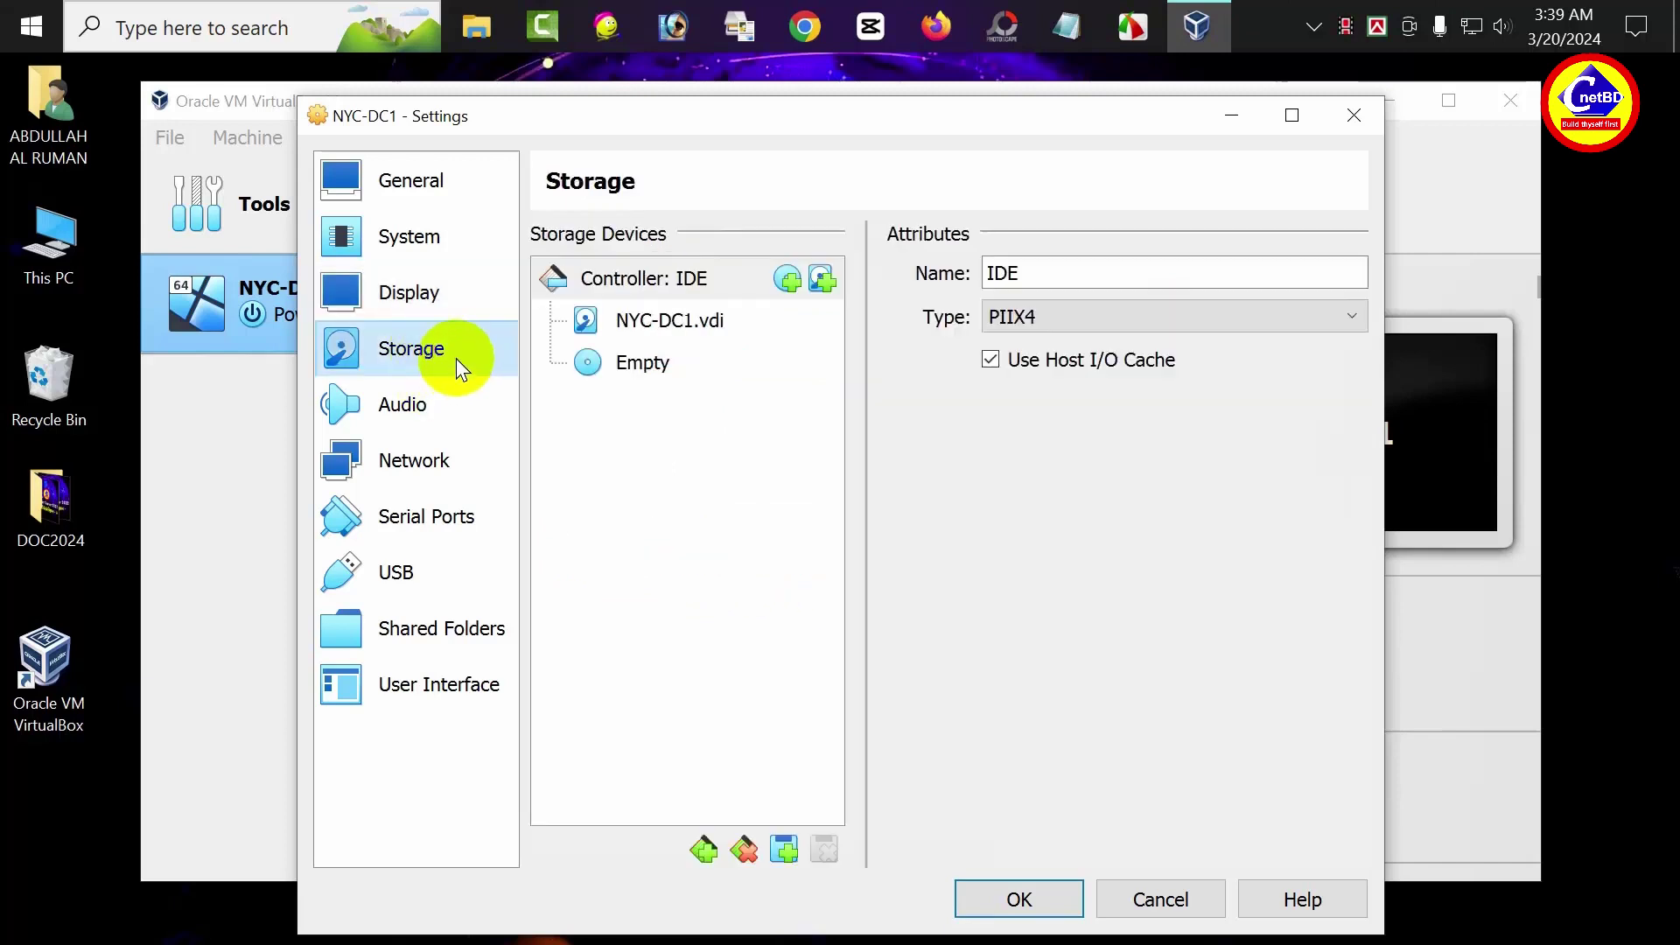
Insert SERVER_EVAL_x64FRE_en-us.iso into NYC-DC1's empty optical drive
{"action": "left_click", "coordinate": [642, 368]}
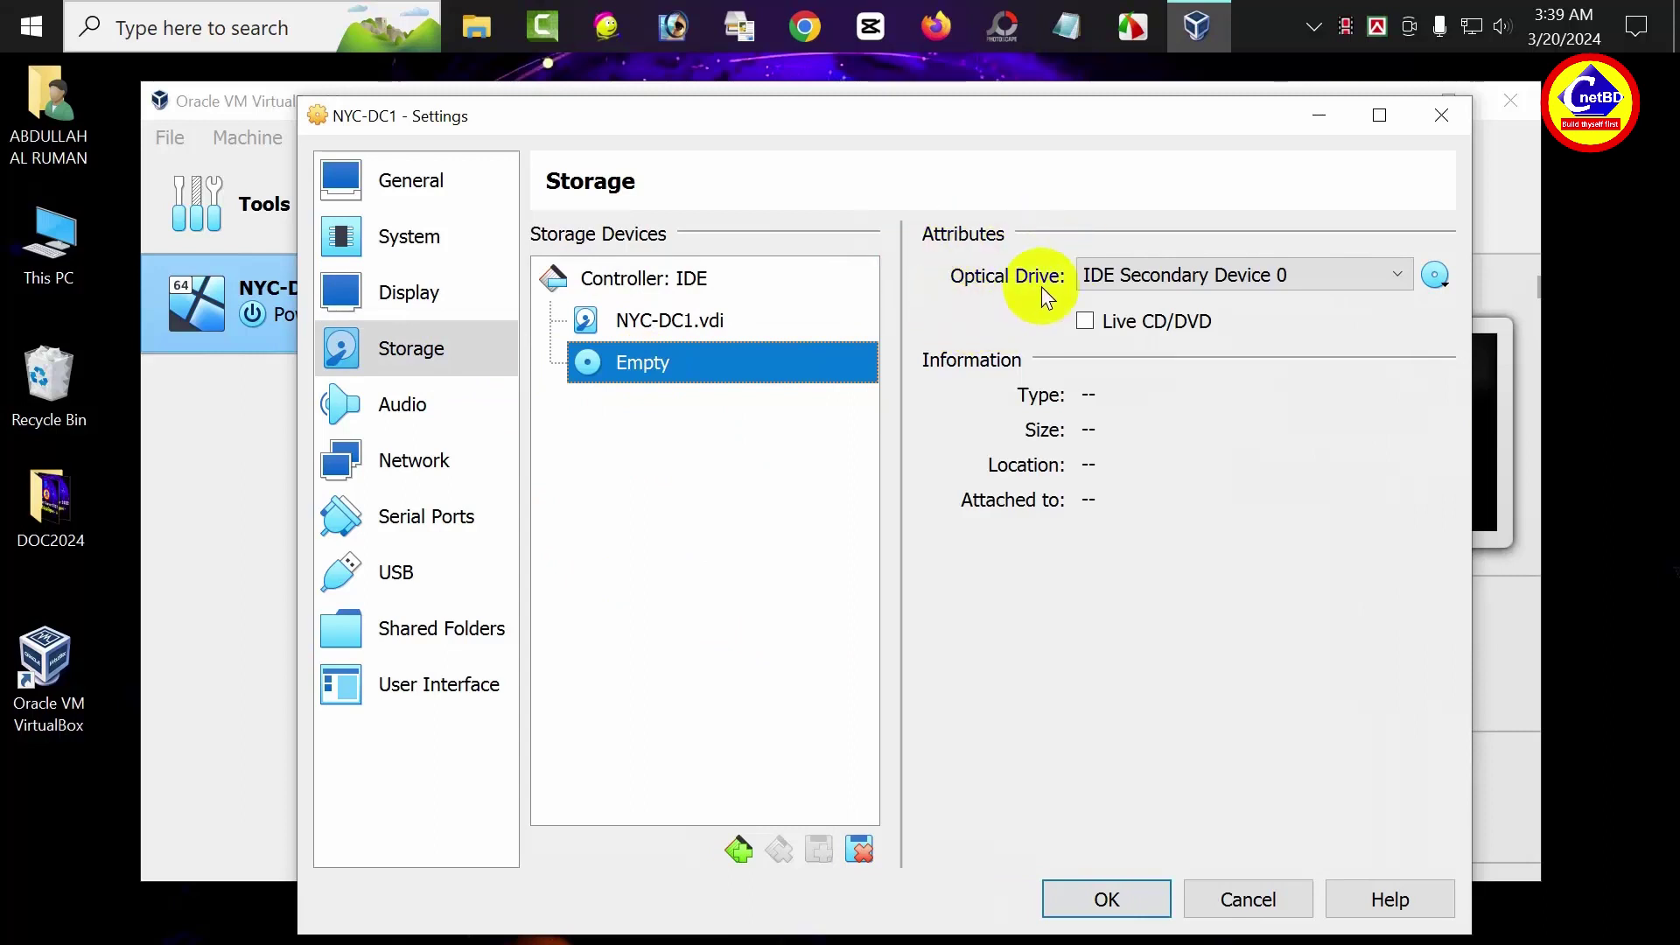
{"action": "left_click", "coordinate": [1434, 276]}
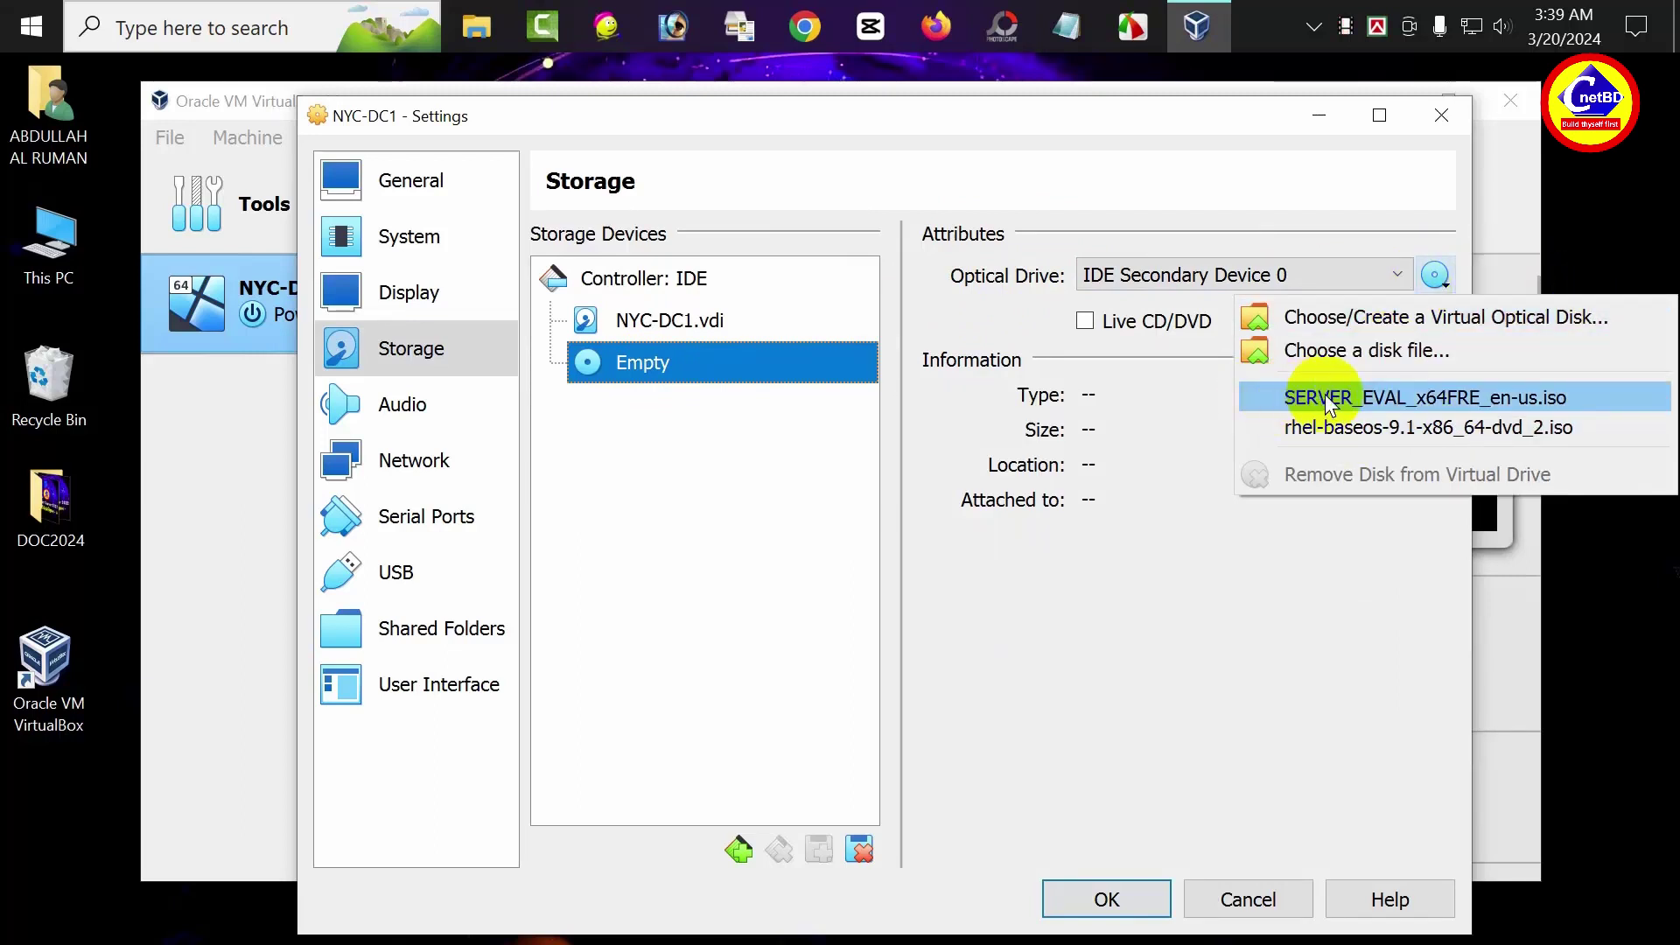
{"action": "left_click", "coordinate": [1354, 405]}
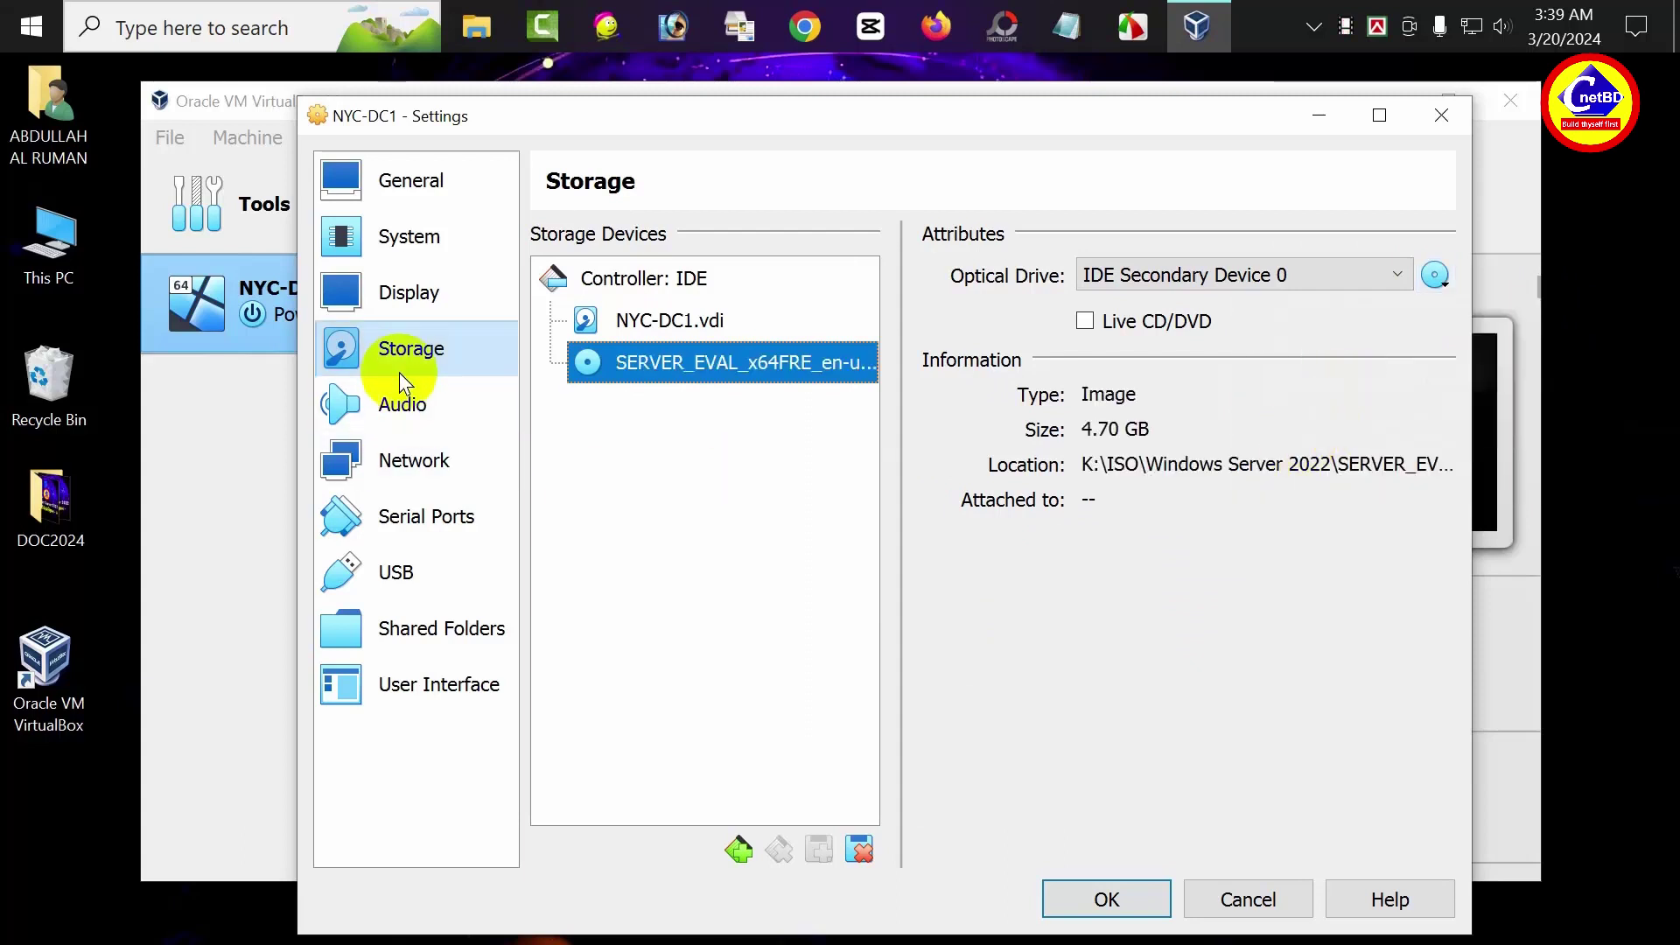
Attach the network adapter to Host-only Adapter and save the settings
{"action": "left_click", "coordinate": [407, 465]}
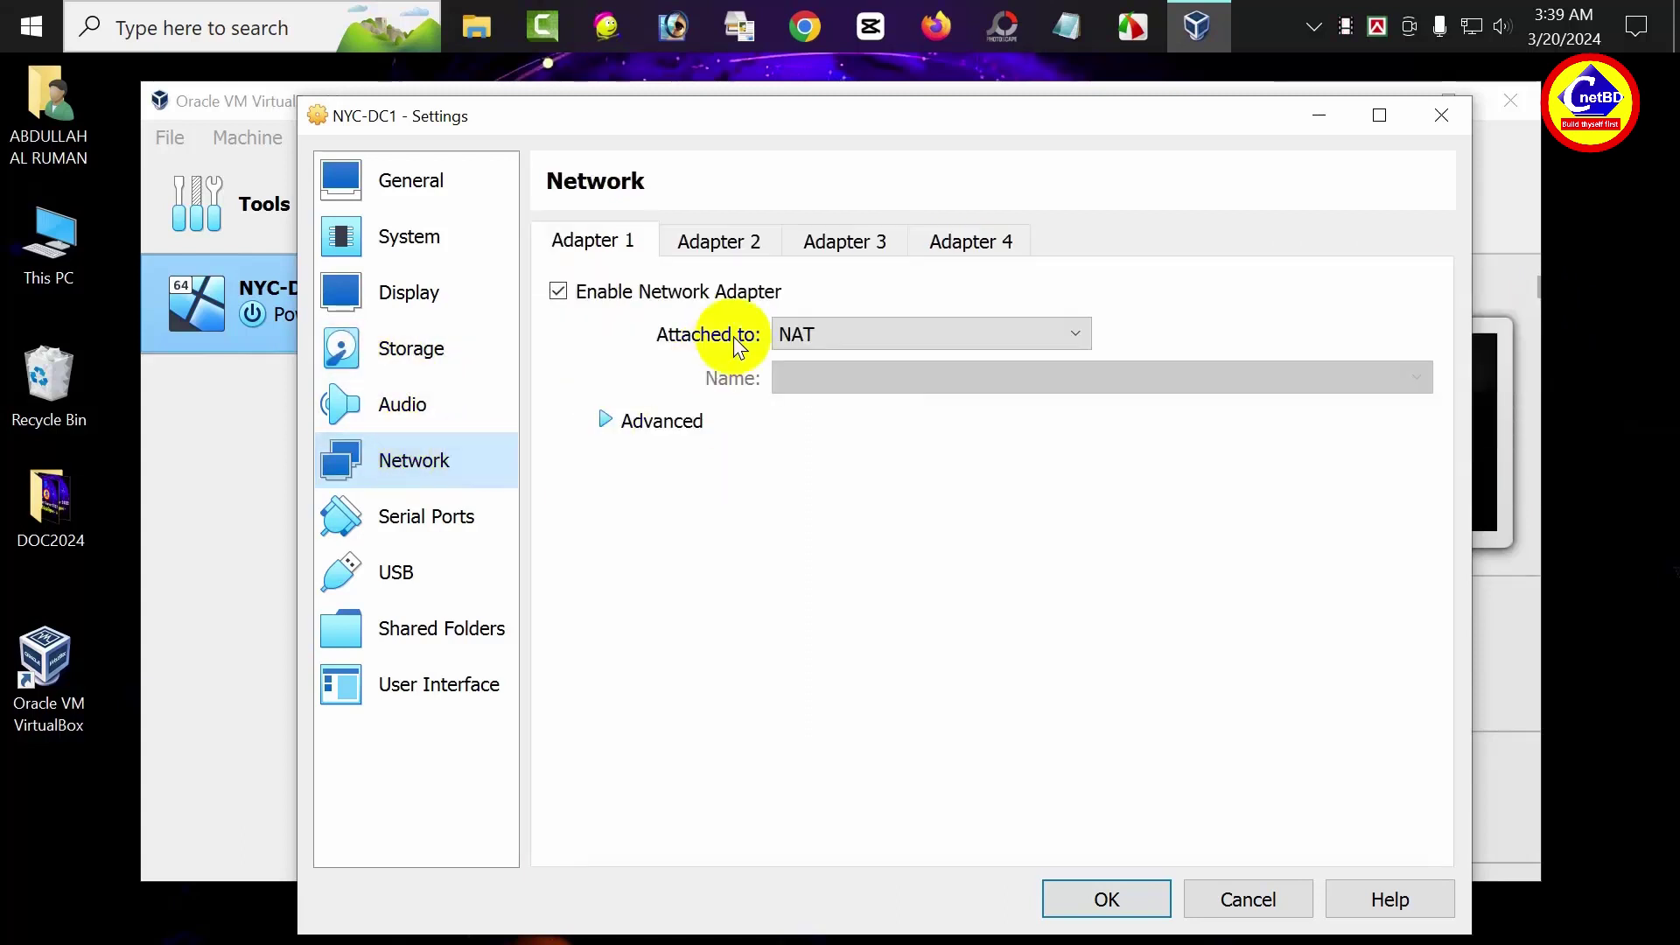
{"action": "left_click", "coordinate": [837, 344]}
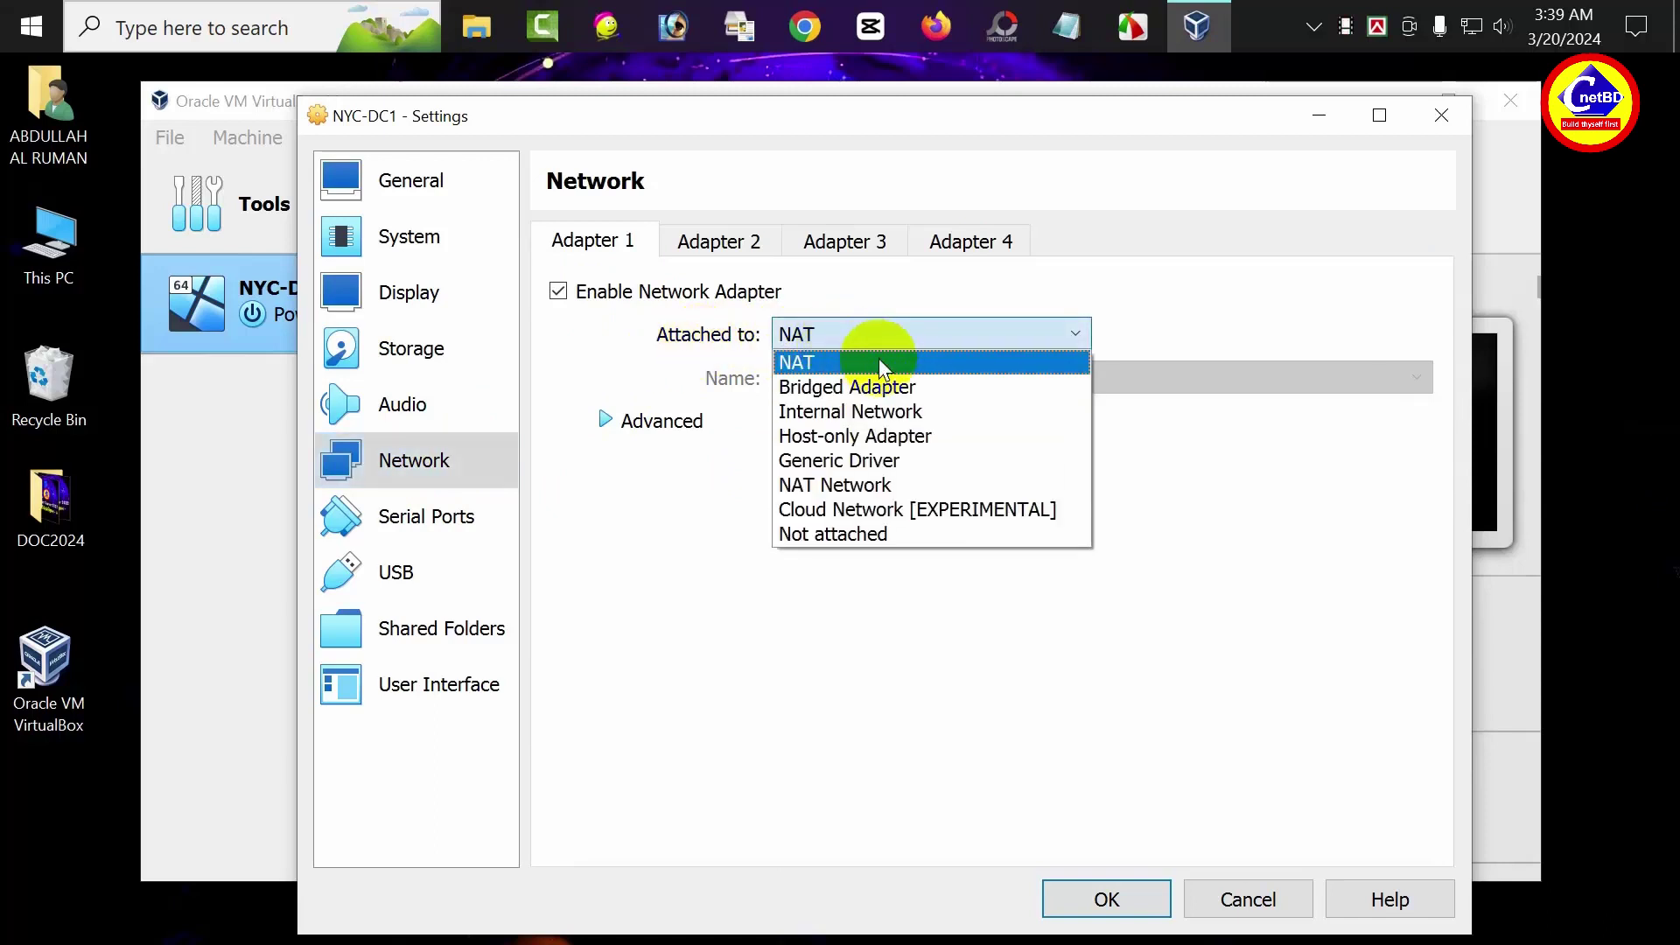
{"action": "left_click", "coordinate": [864, 435]}
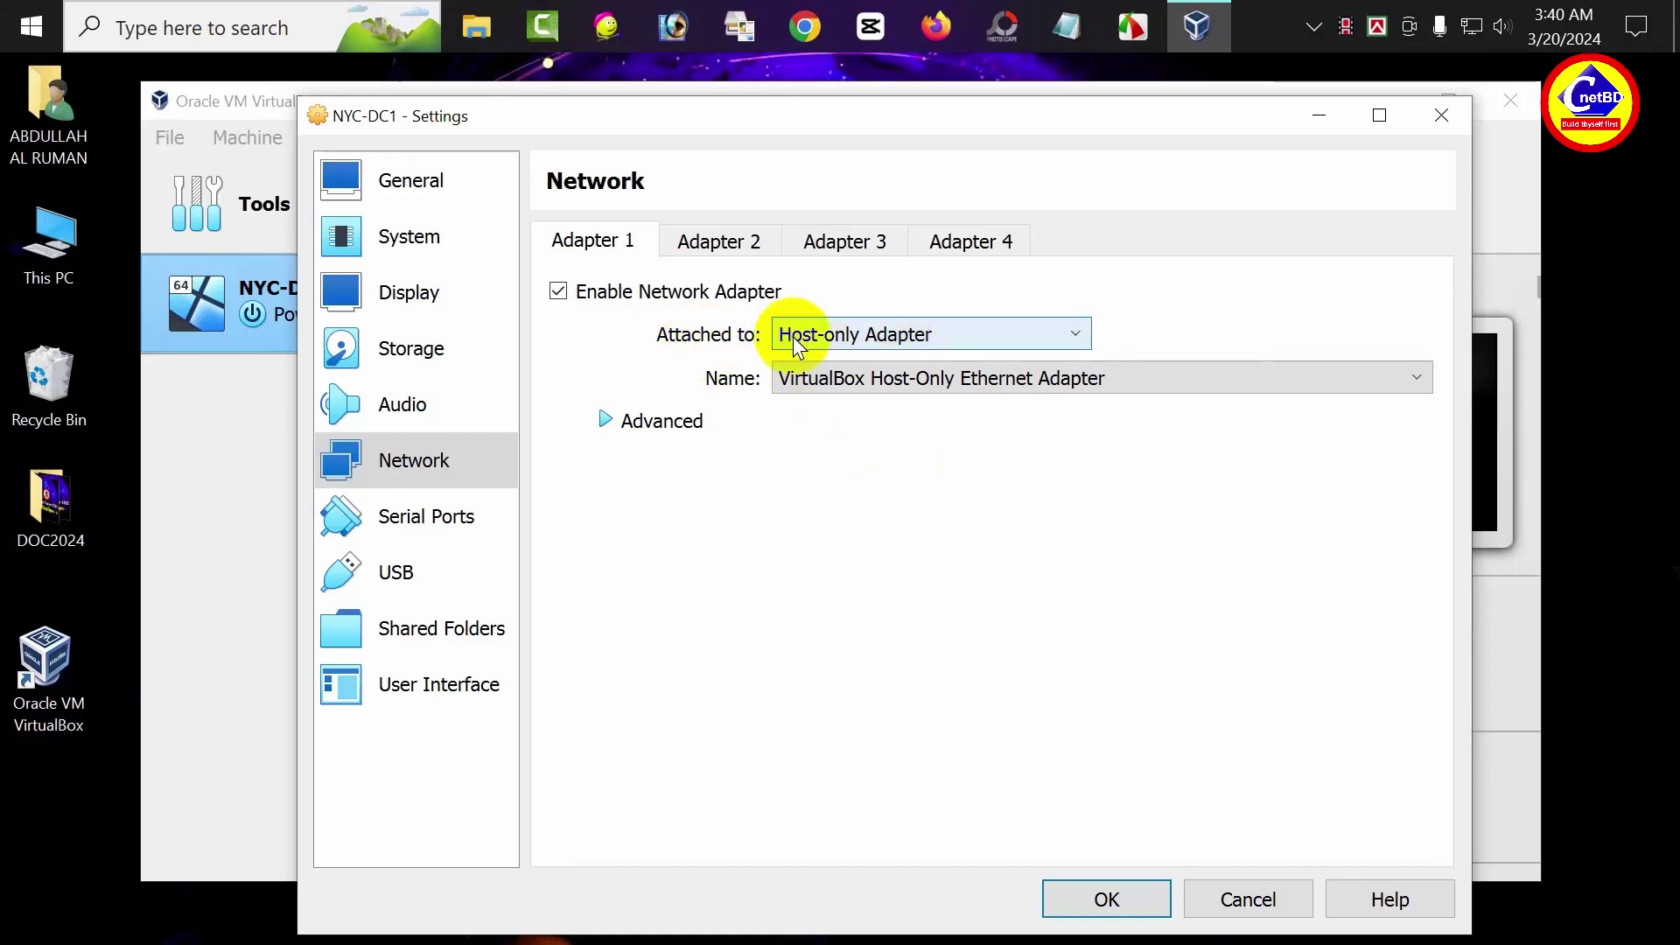
{"action": "left_click", "coordinate": [1108, 894]}
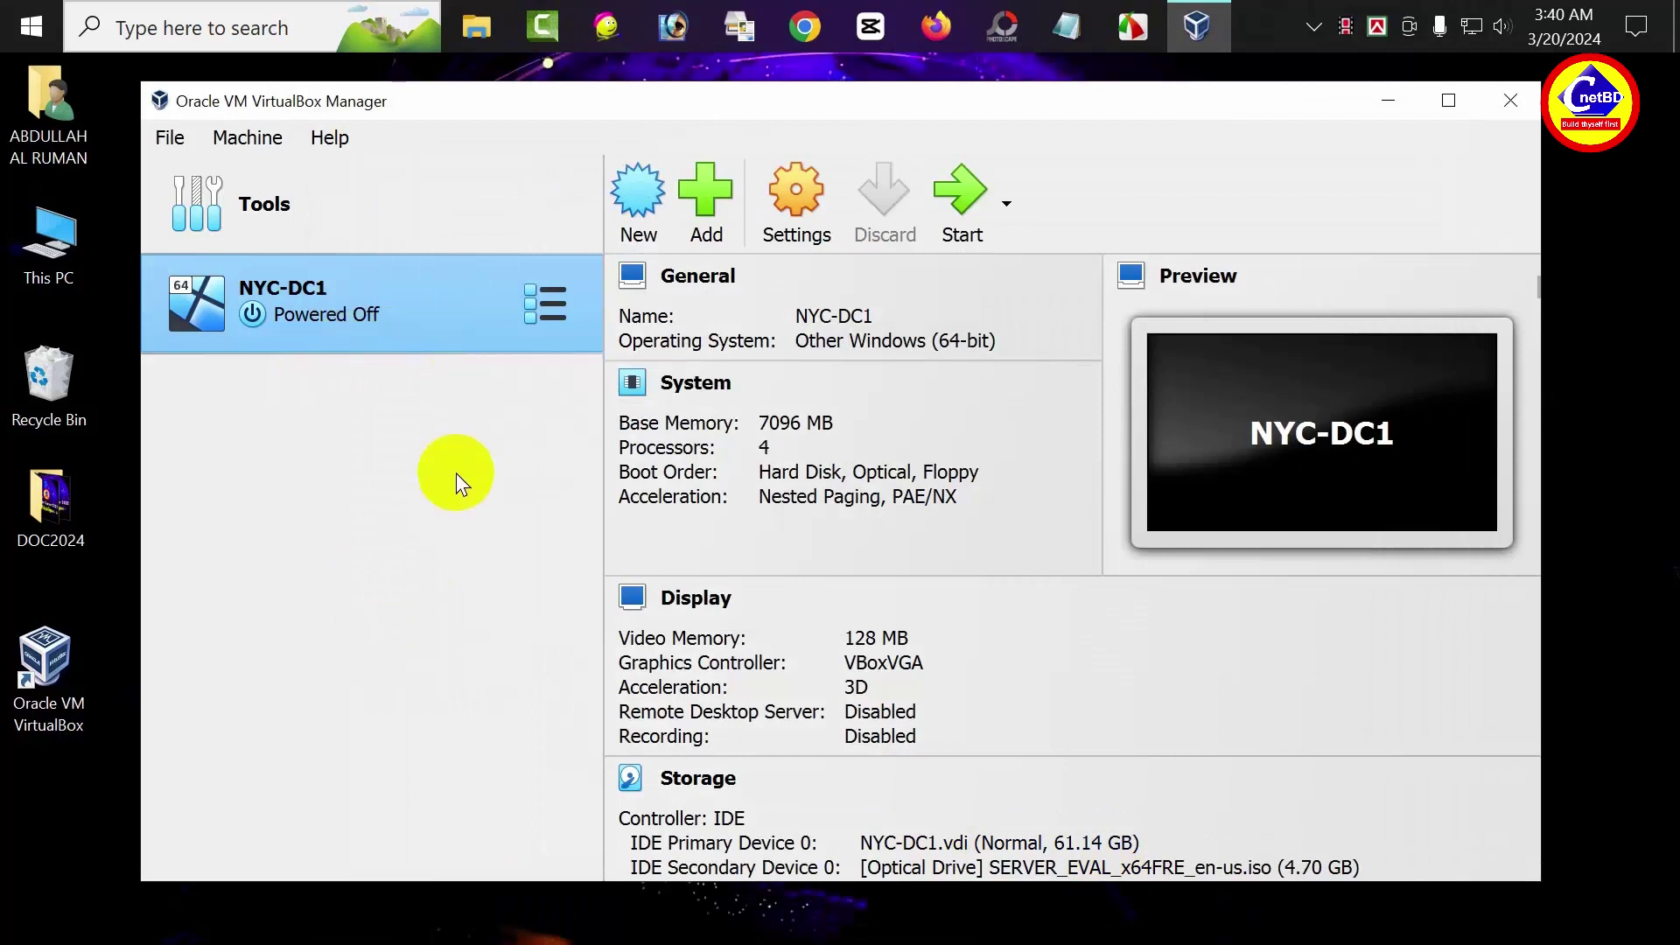
Power on NYC-DC1, switch its window to Scaled Mode, and widen it for Windows setup
{"action": "left_click", "coordinate": [954, 197]}
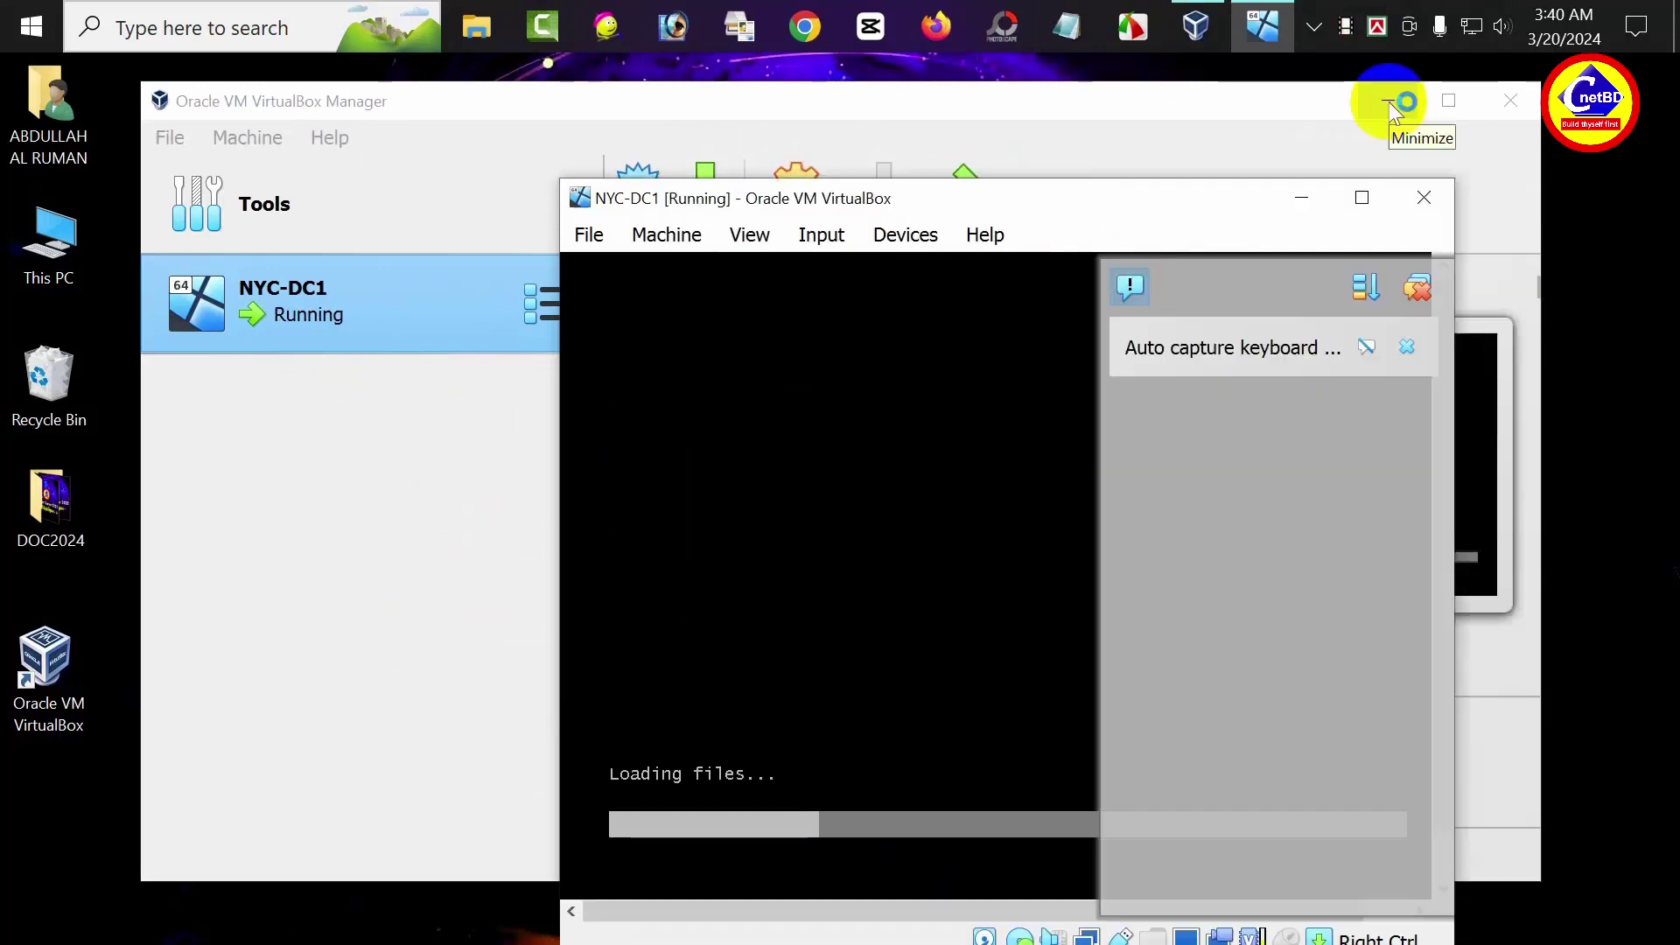
{"action": "left_click", "coordinate": [1388, 100]}
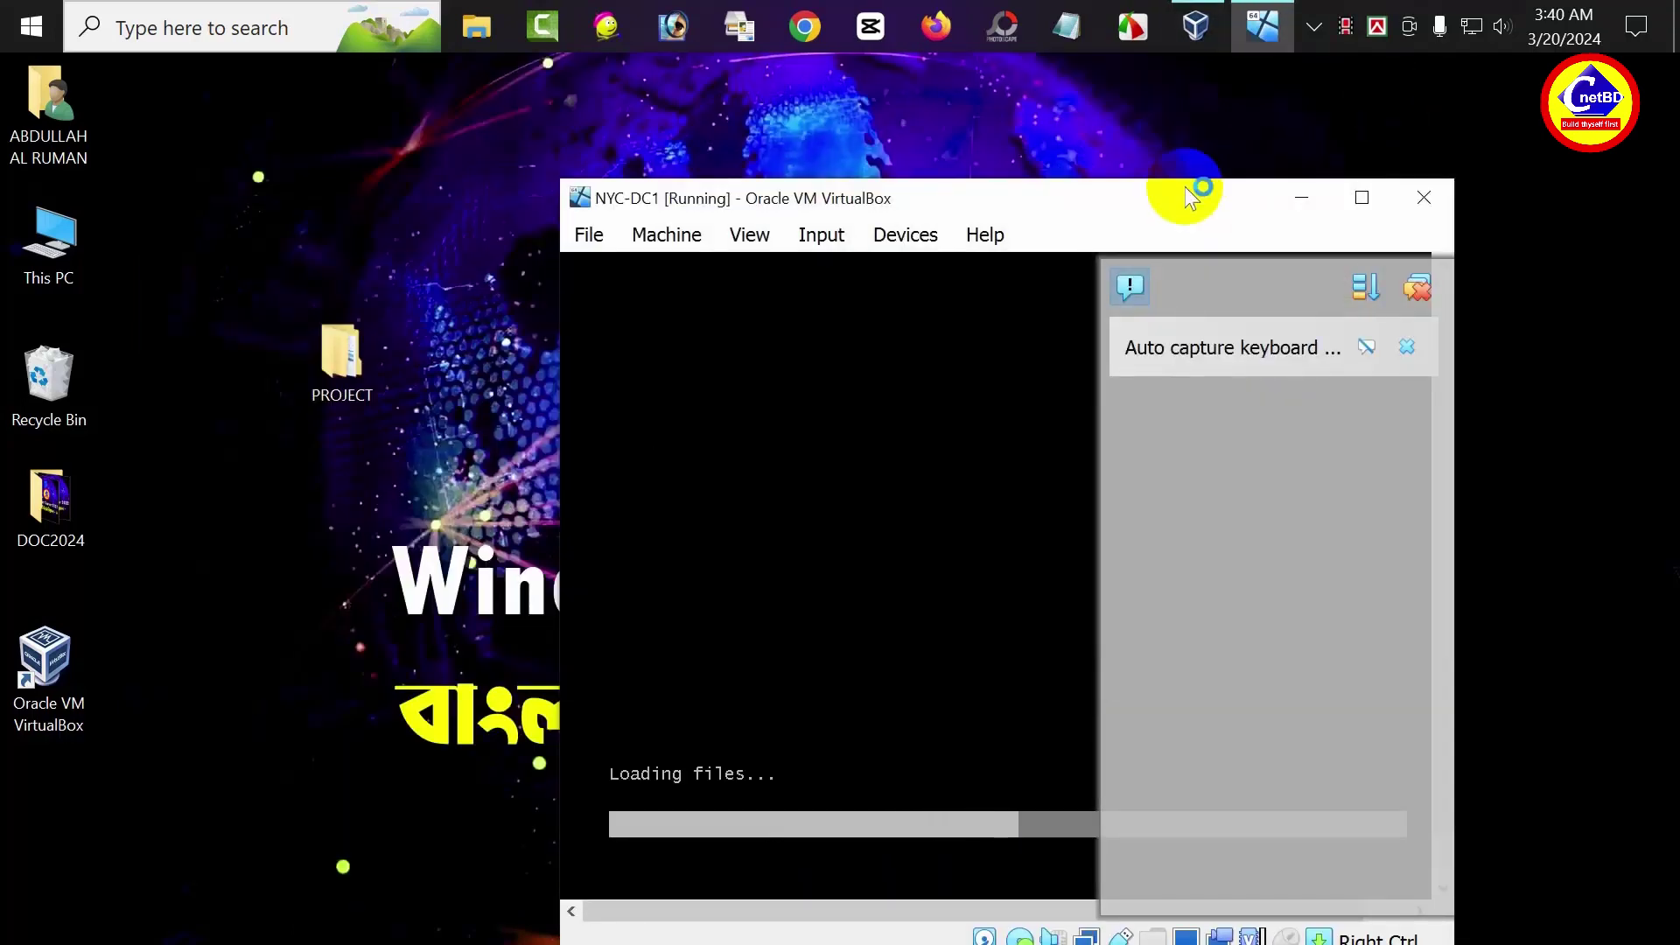
{"action": "left_click_drag", "start_coordinate": [1177, 189], "coordinate": [778, 117]}
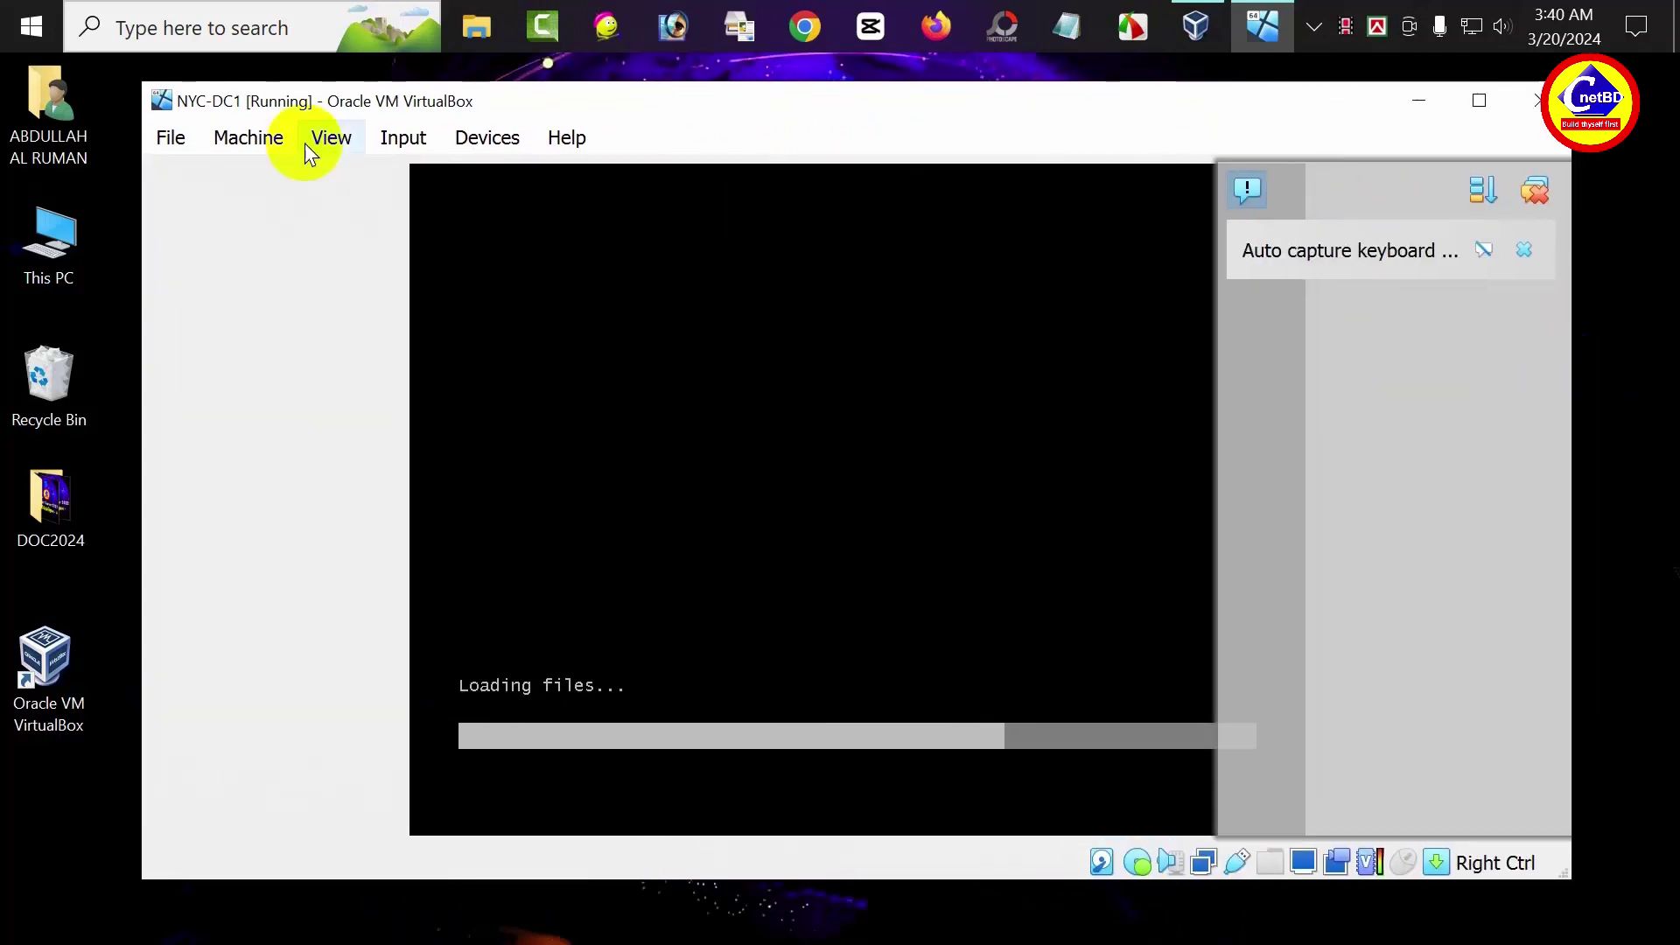
{"action": "left_click", "coordinate": [308, 149]}
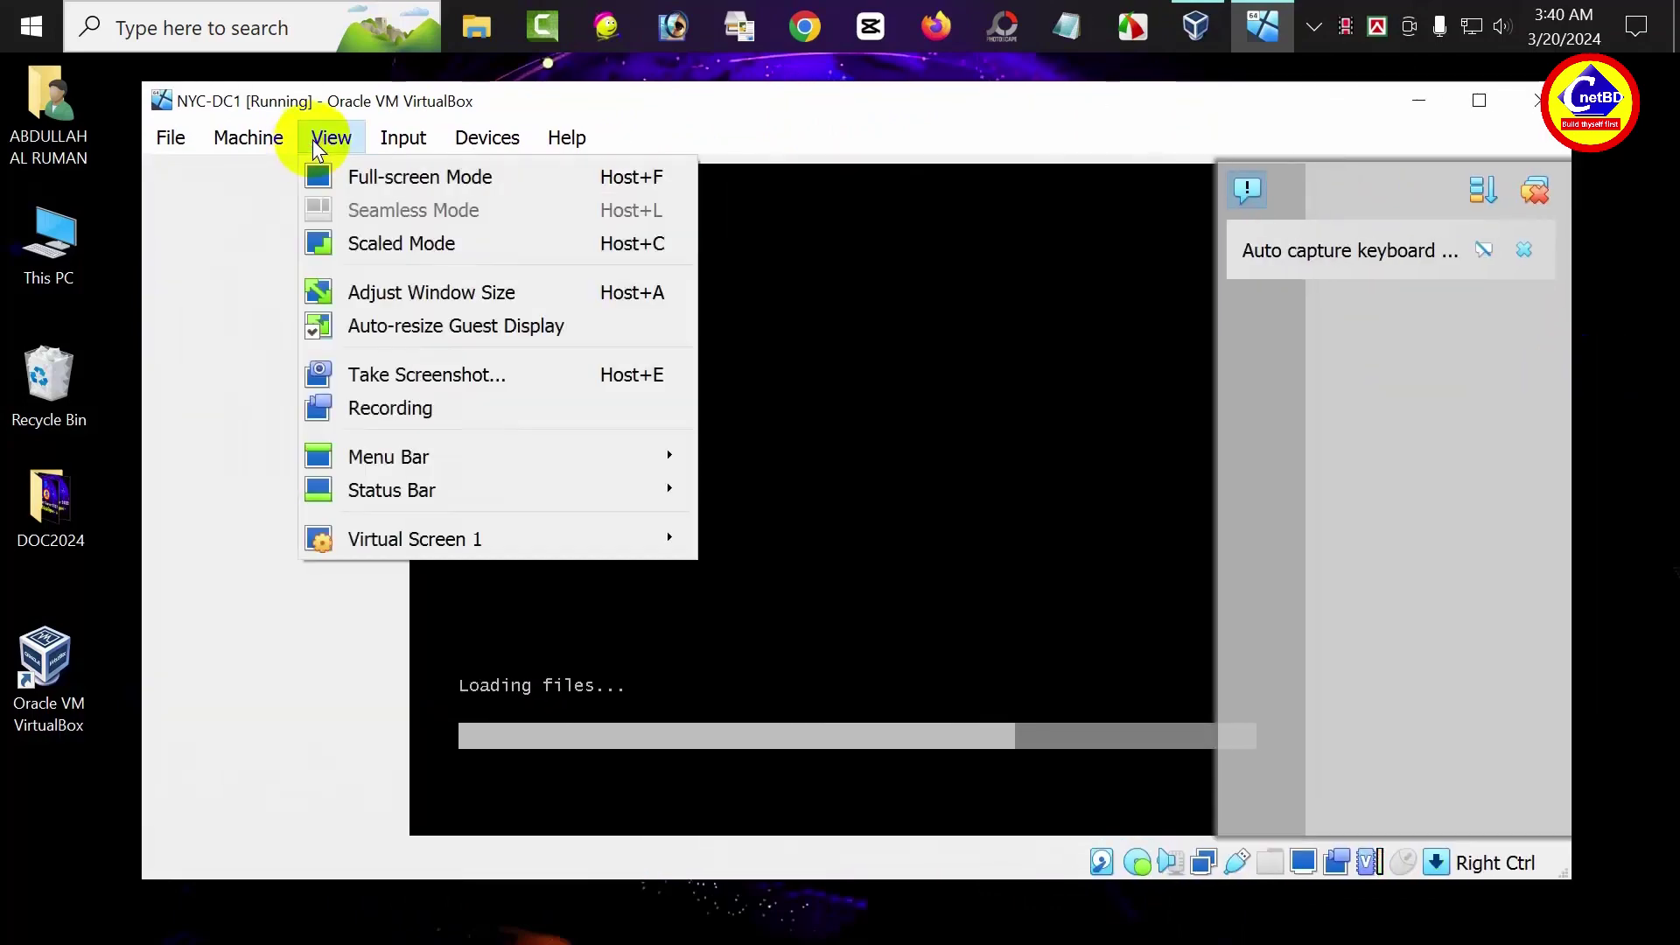
{"action": "left_click", "coordinate": [400, 240]}
{"action": "left_click", "coordinate": [781, 636]}
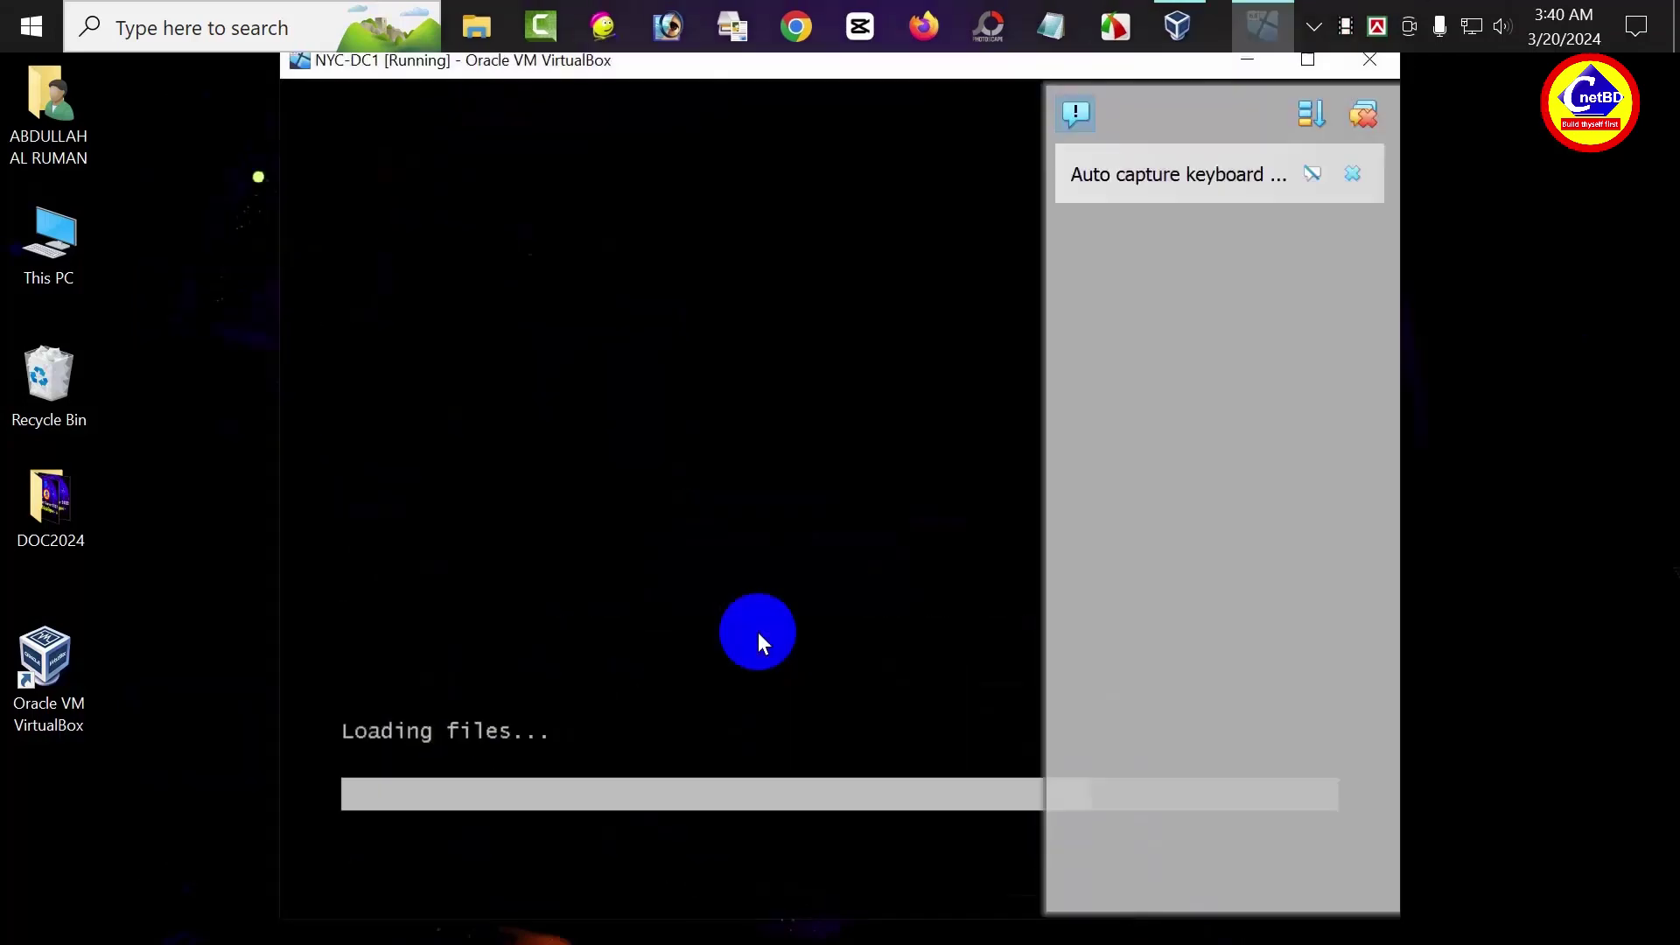
{"action": "left_click", "coordinate": [1363, 114]}
{"action": "left_click_drag", "start_coordinate": [1400, 340], "coordinate": [1569, 363]}
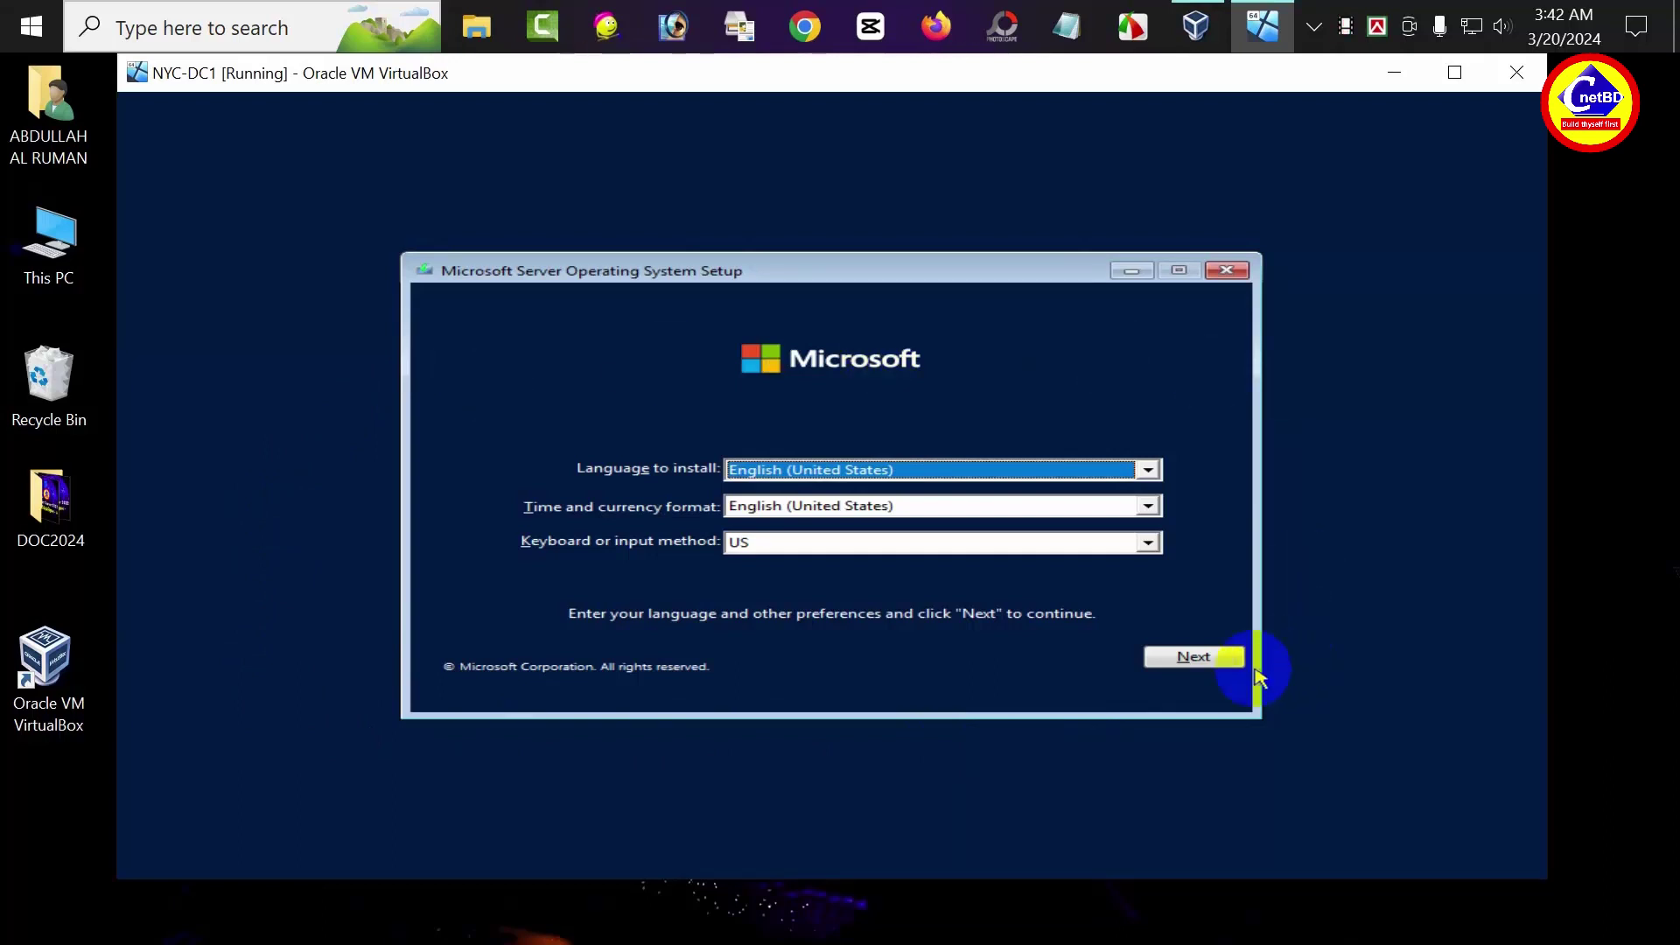
Choose Windows Server Standard Evaluation (Desktop Experience) and accept the license terms
{"action": "left_click", "coordinate": [1208, 662]}
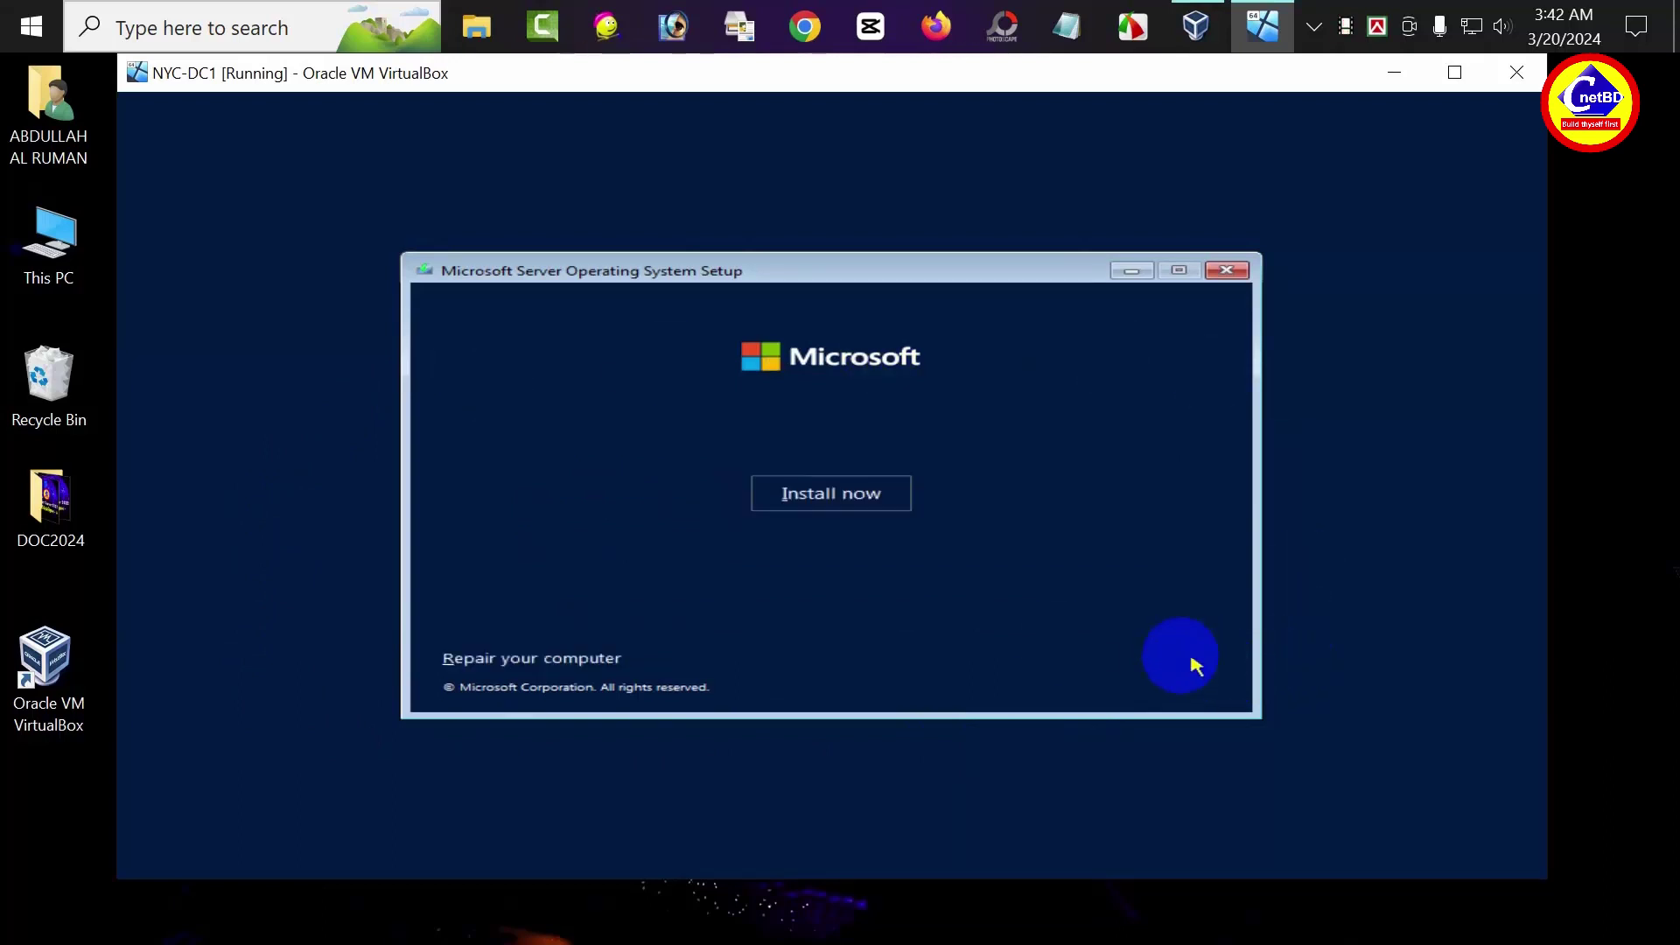
{"action": "left_click", "coordinate": [828, 501]}
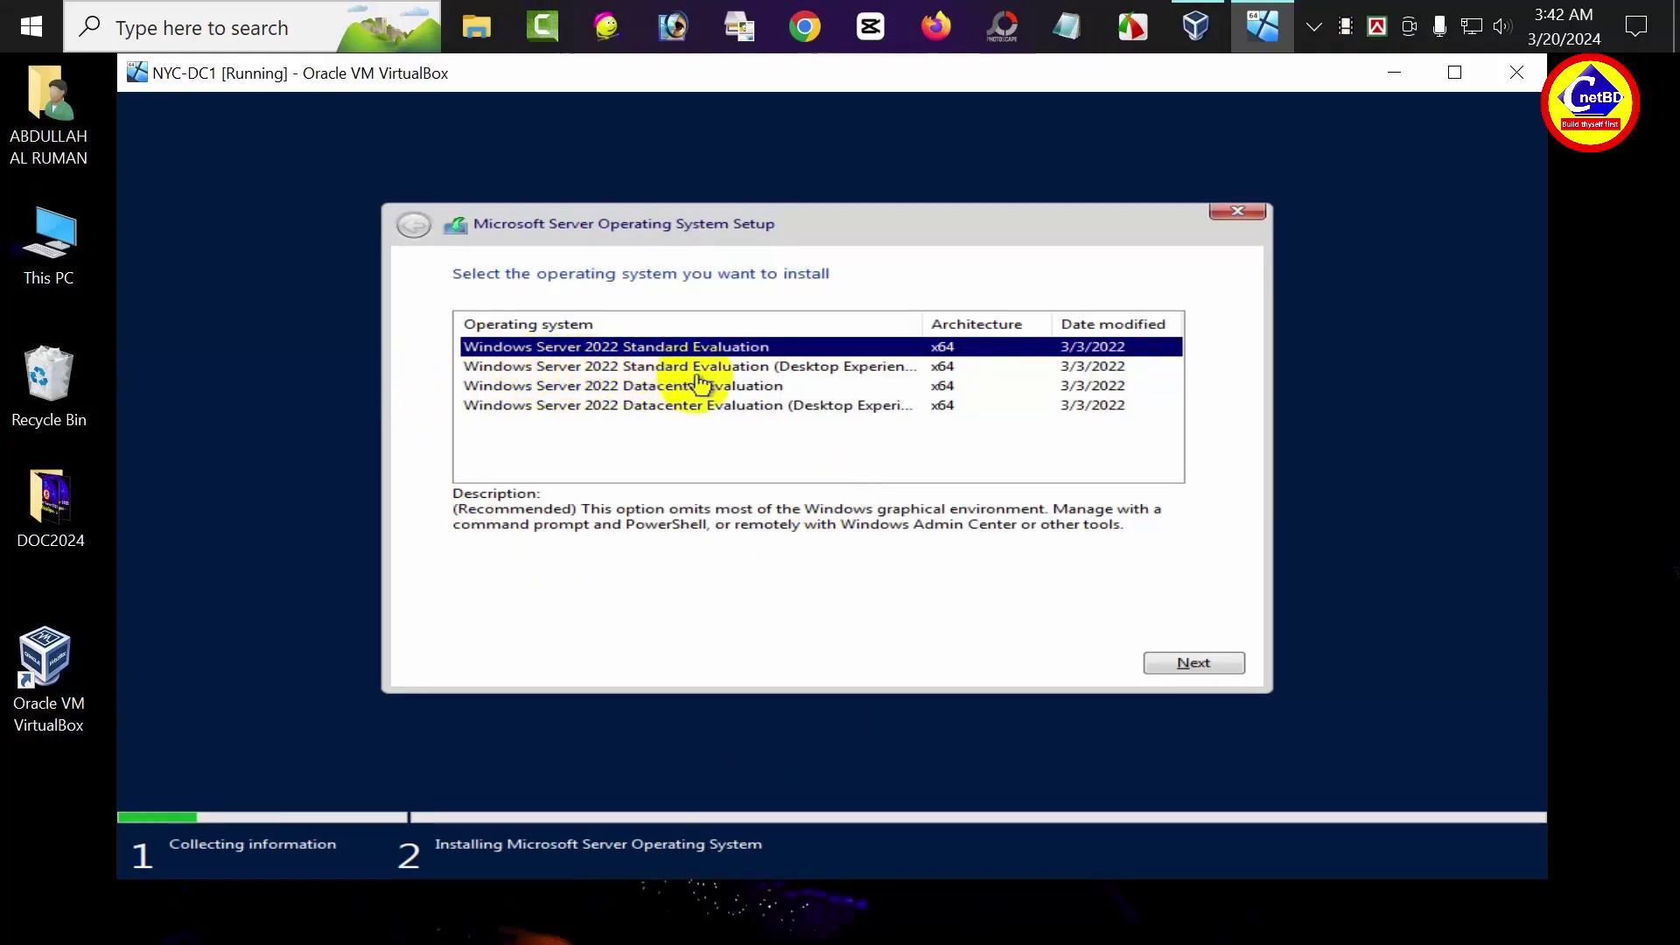
{"action": "left_click", "coordinate": [765, 372]}
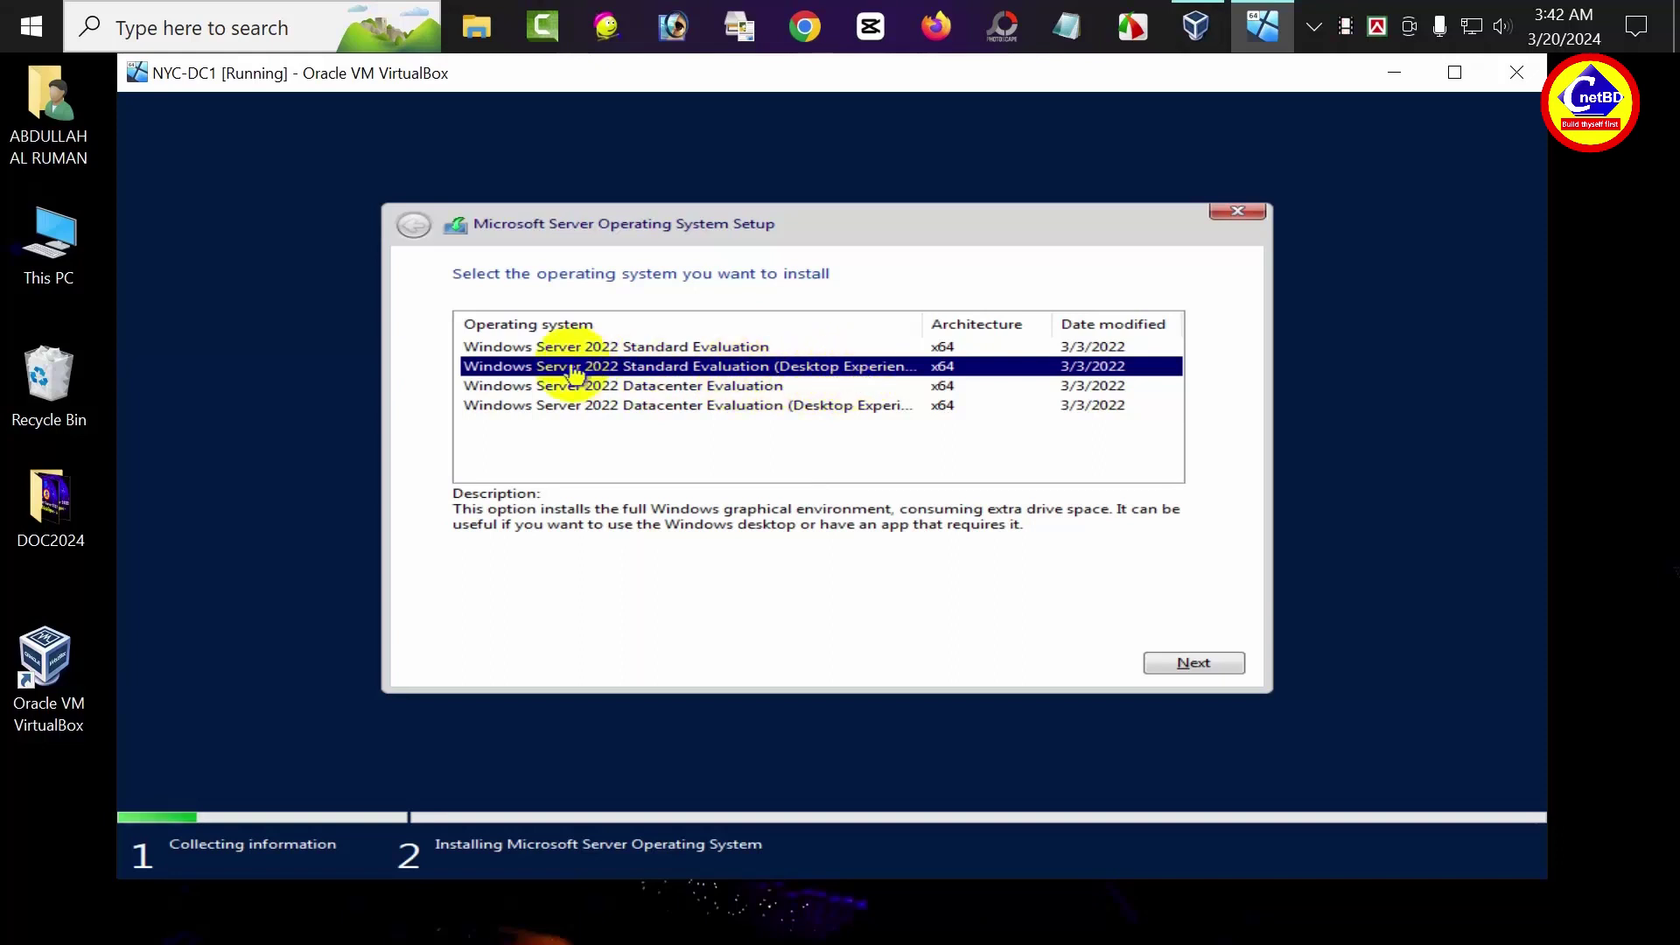
{"action": "left_click", "coordinate": [1174, 670]}
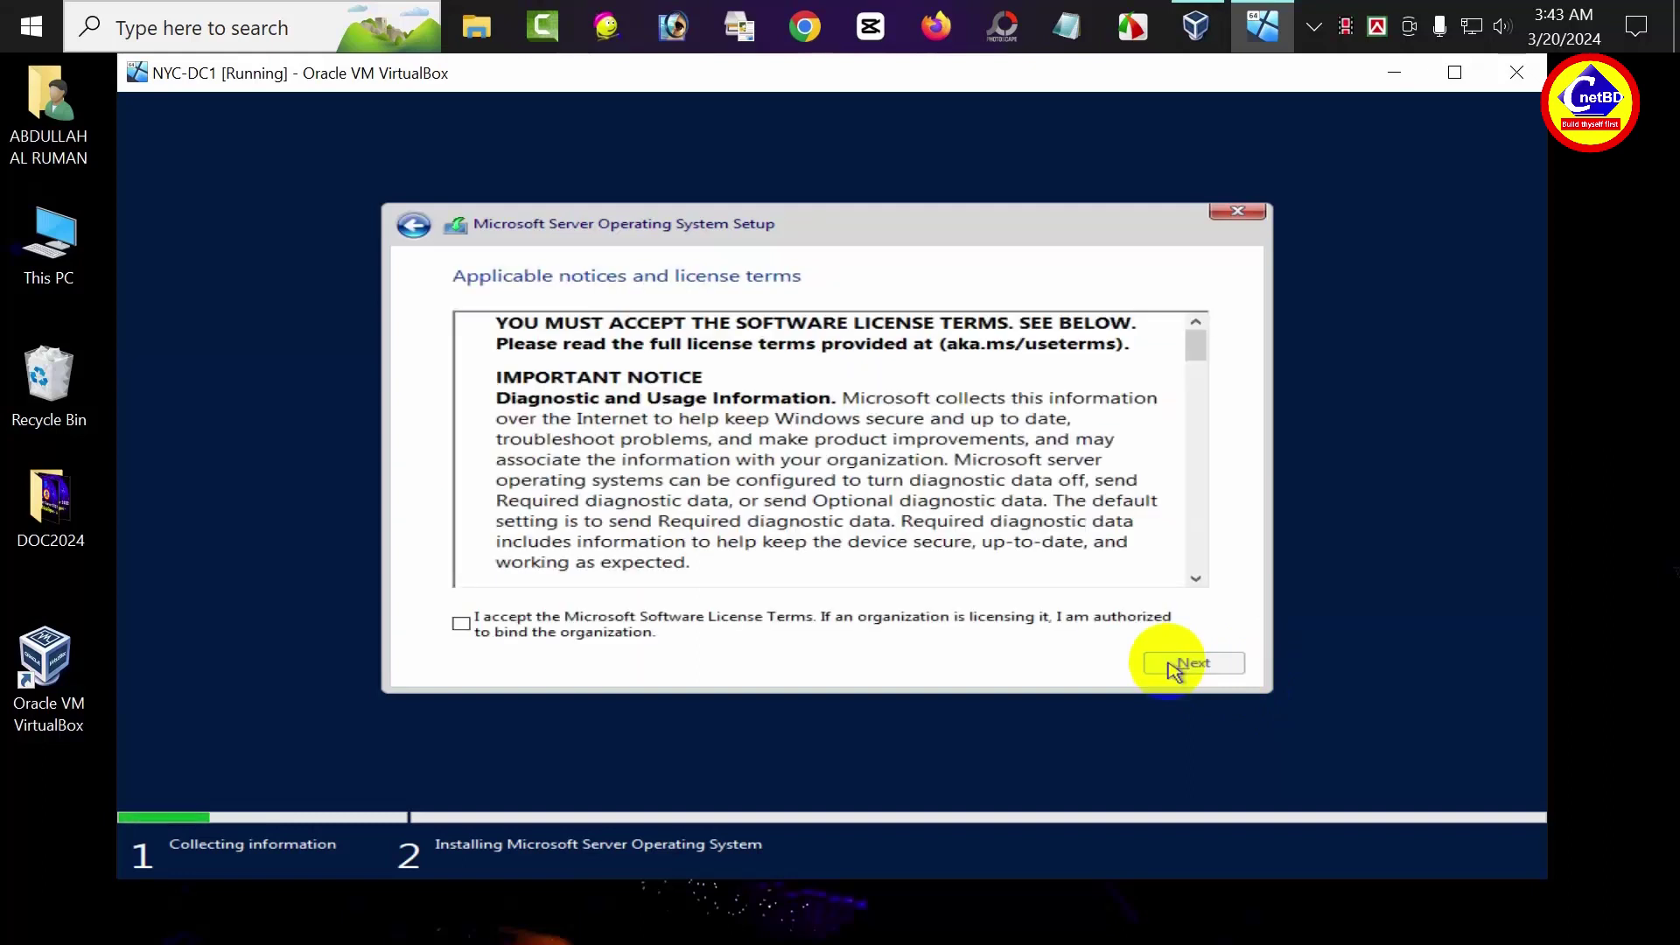
{"action": "left_click", "coordinate": [464, 626]}
{"action": "left_click", "coordinate": [1217, 667]}
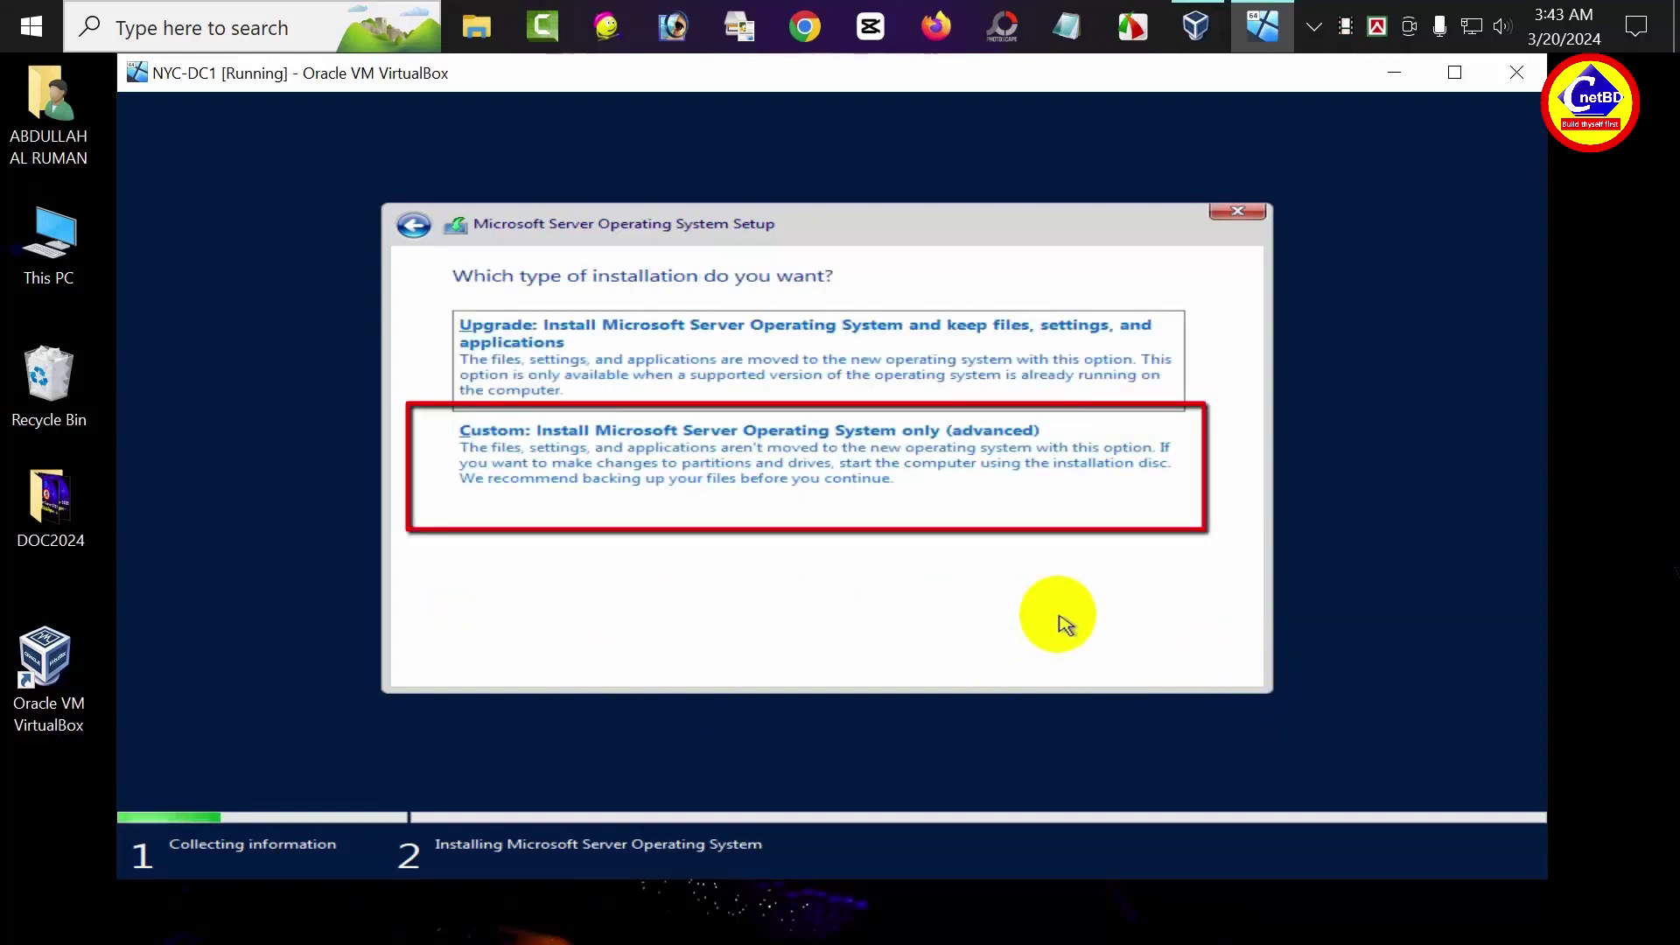
Pick a custom install, create a new partition on Drive 0, and install to Drive 0 Partition 2
{"action": "left_click", "coordinate": [589, 446]}
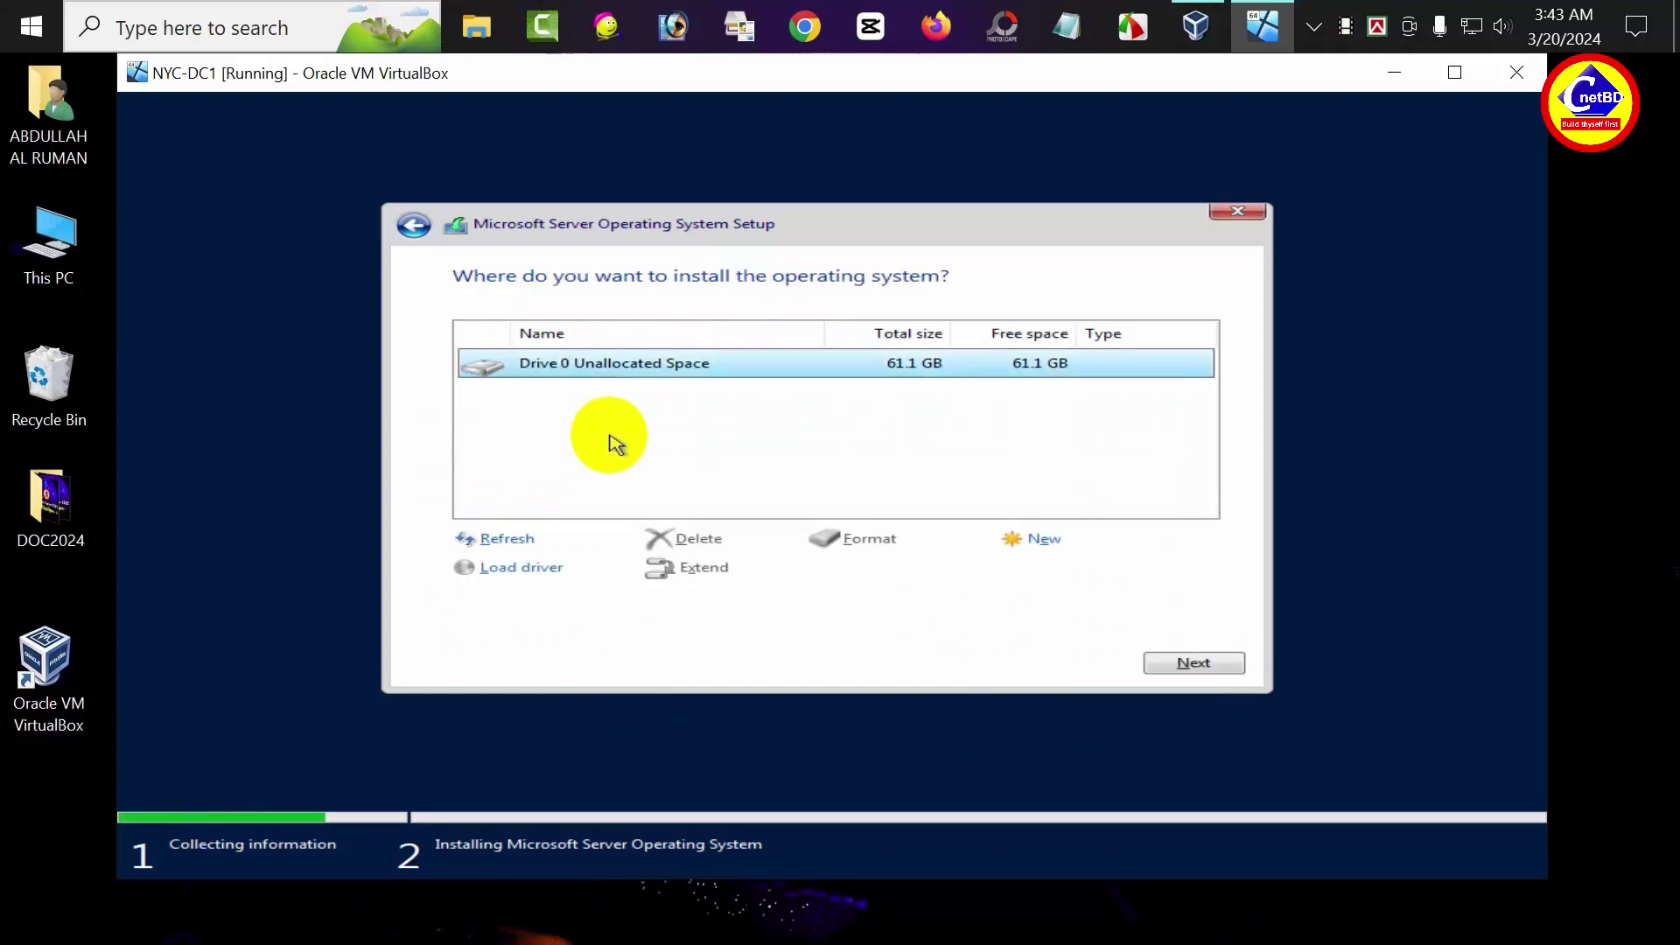
{"action": "left_click", "coordinate": [1063, 538]}
{"action": "left_click", "coordinate": [1078, 571]}
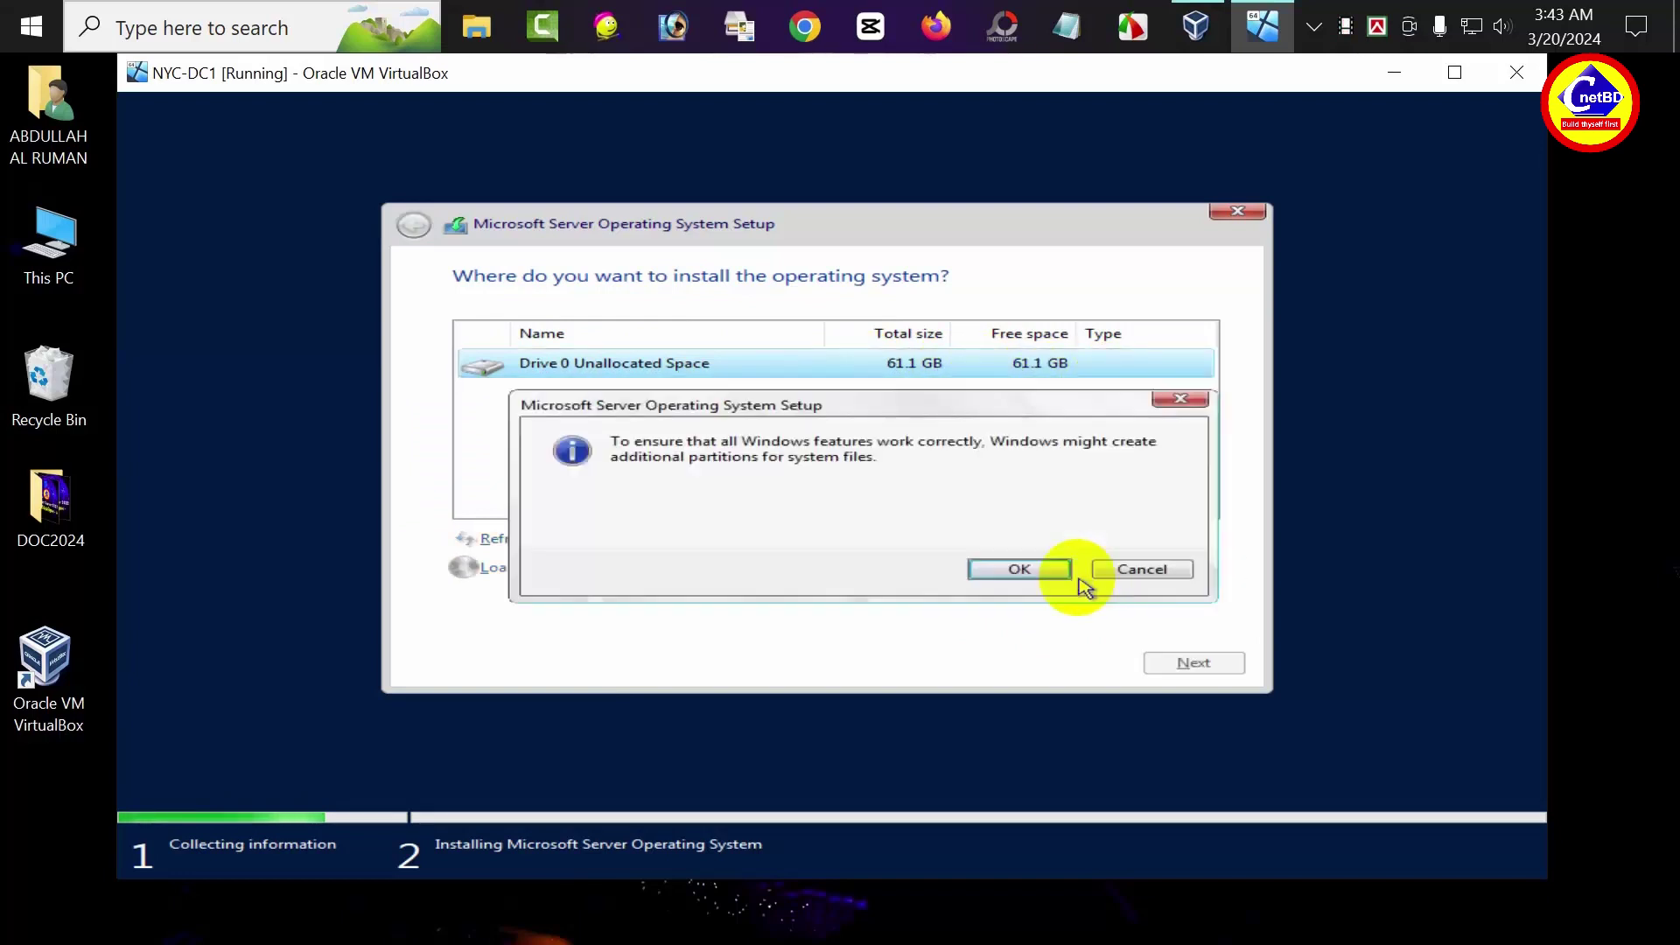
{"action": "left_click", "coordinate": [973, 574]}
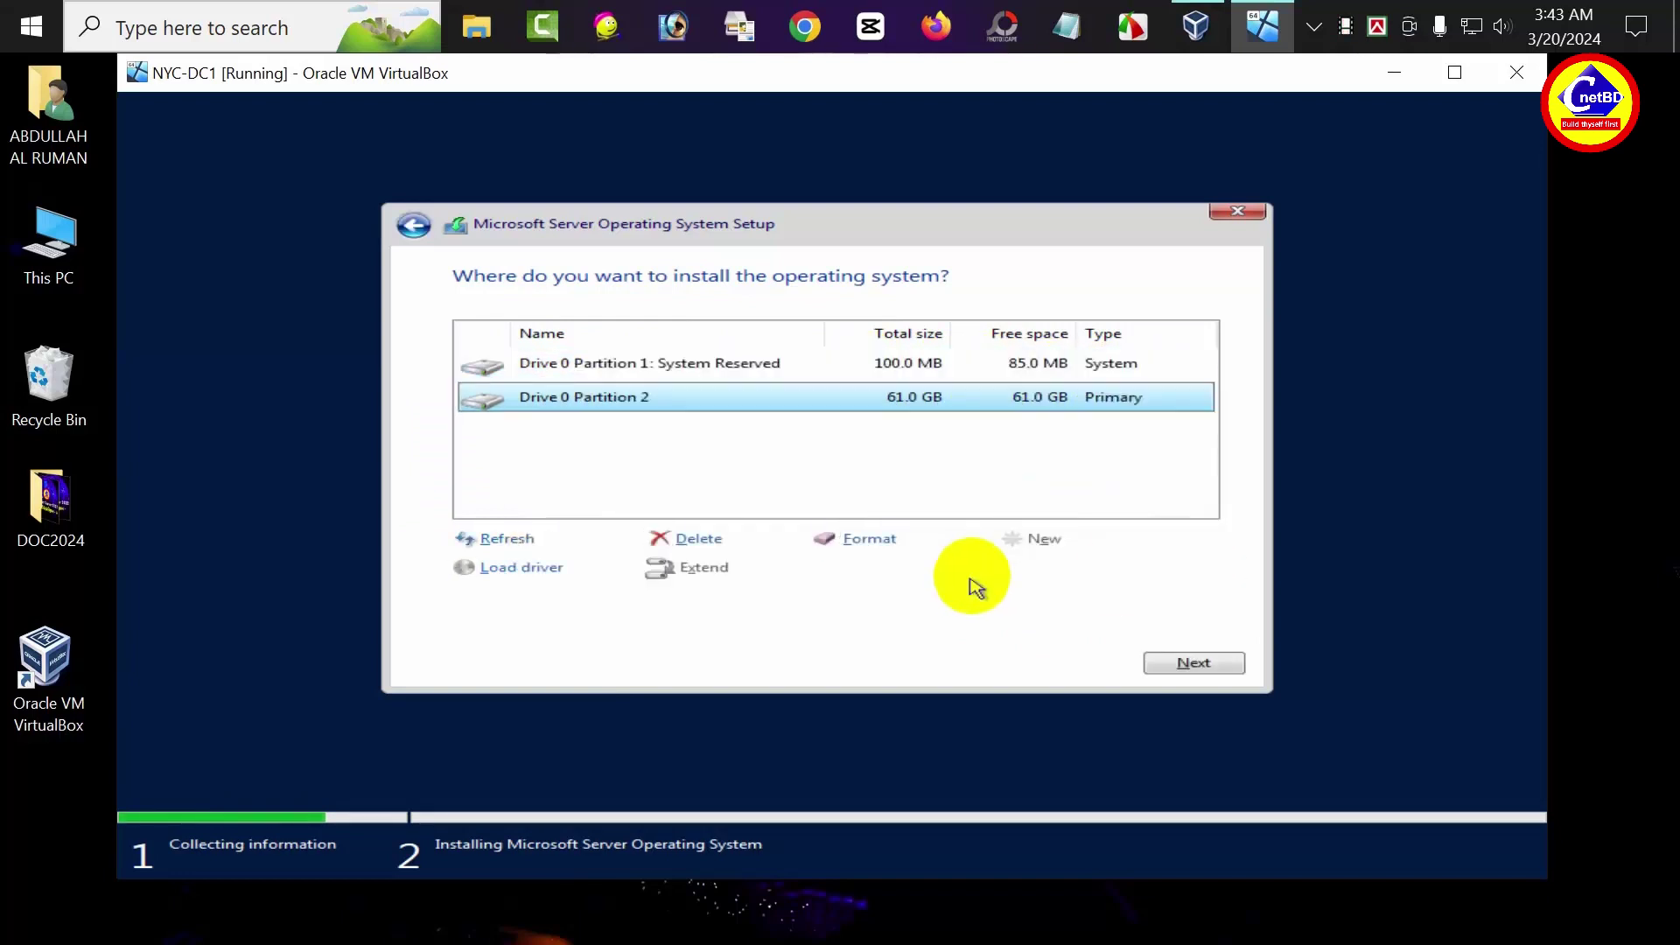
{"action": "left_click", "coordinate": [1192, 669]}
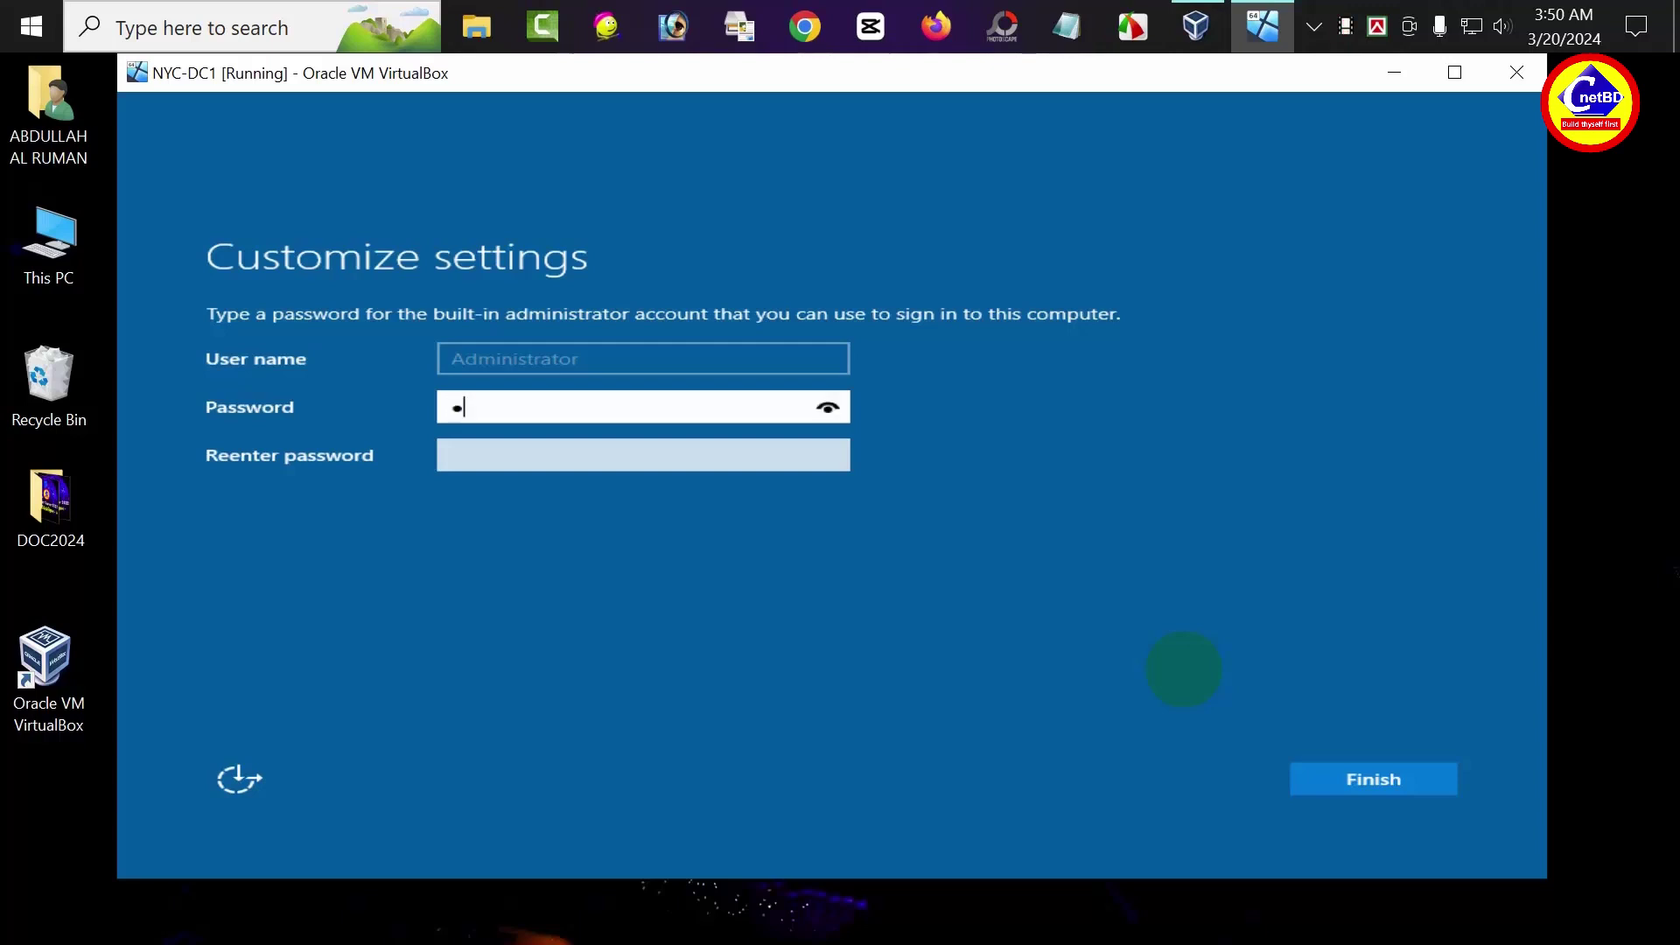
Enter and confirm the Administrator password, then finish the initial setup
{"action": "type", "text": "$$w0r"}
{"action": "left_click", "coordinate": [656, 461]}
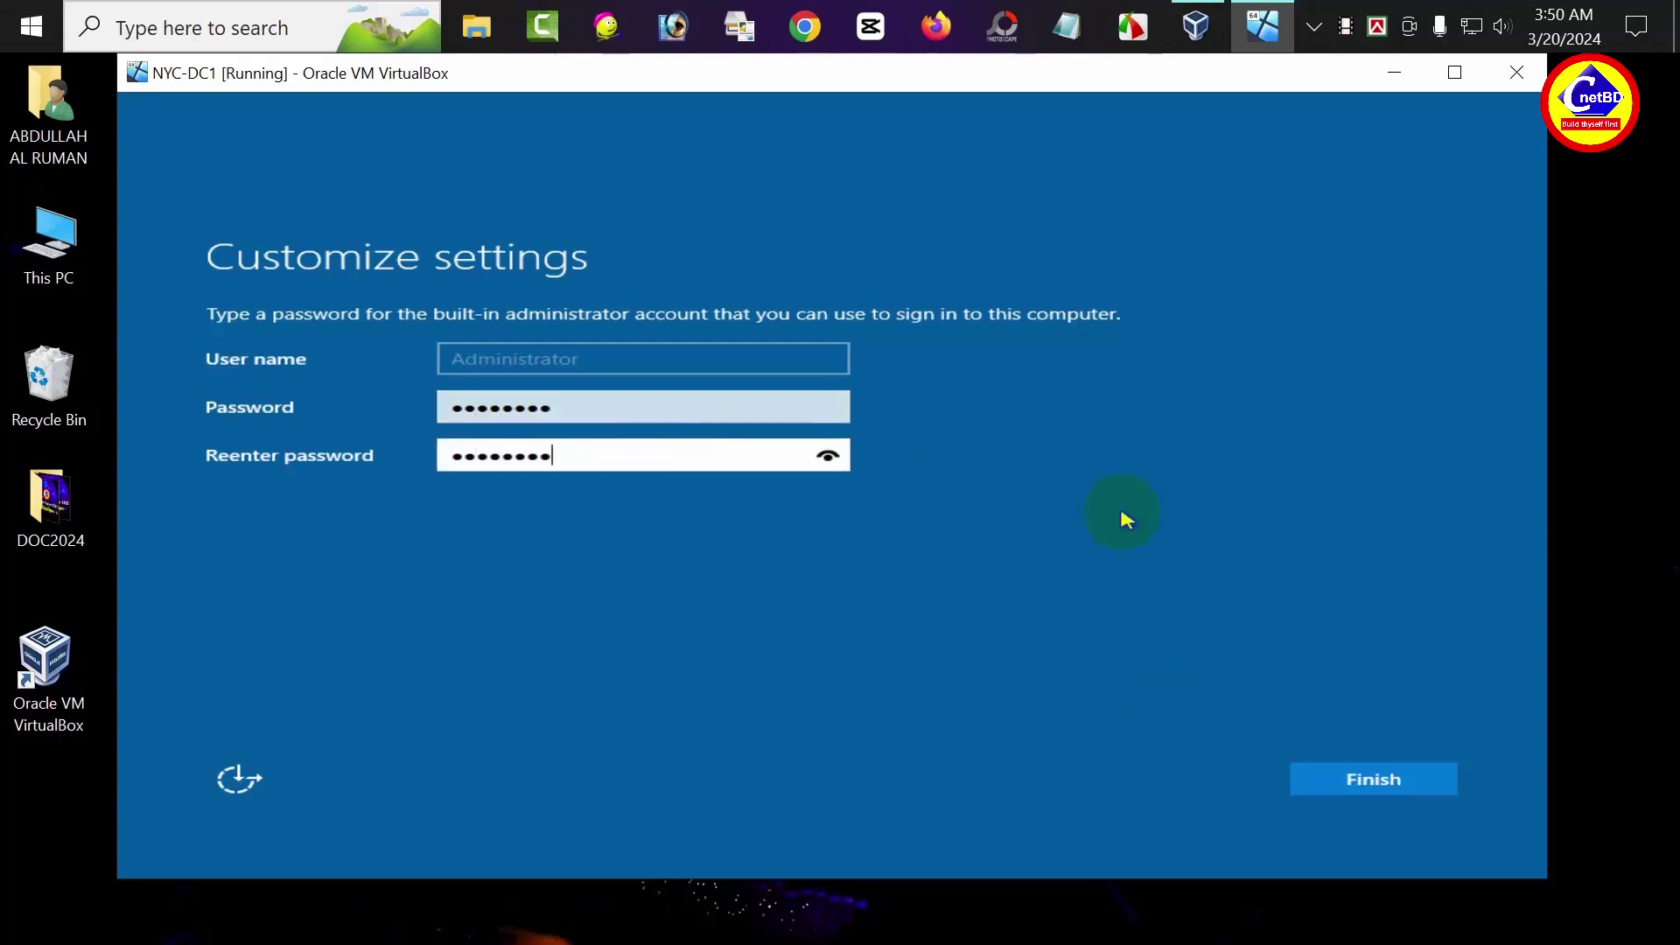
{"action": "left_click", "coordinate": [1391, 784]}
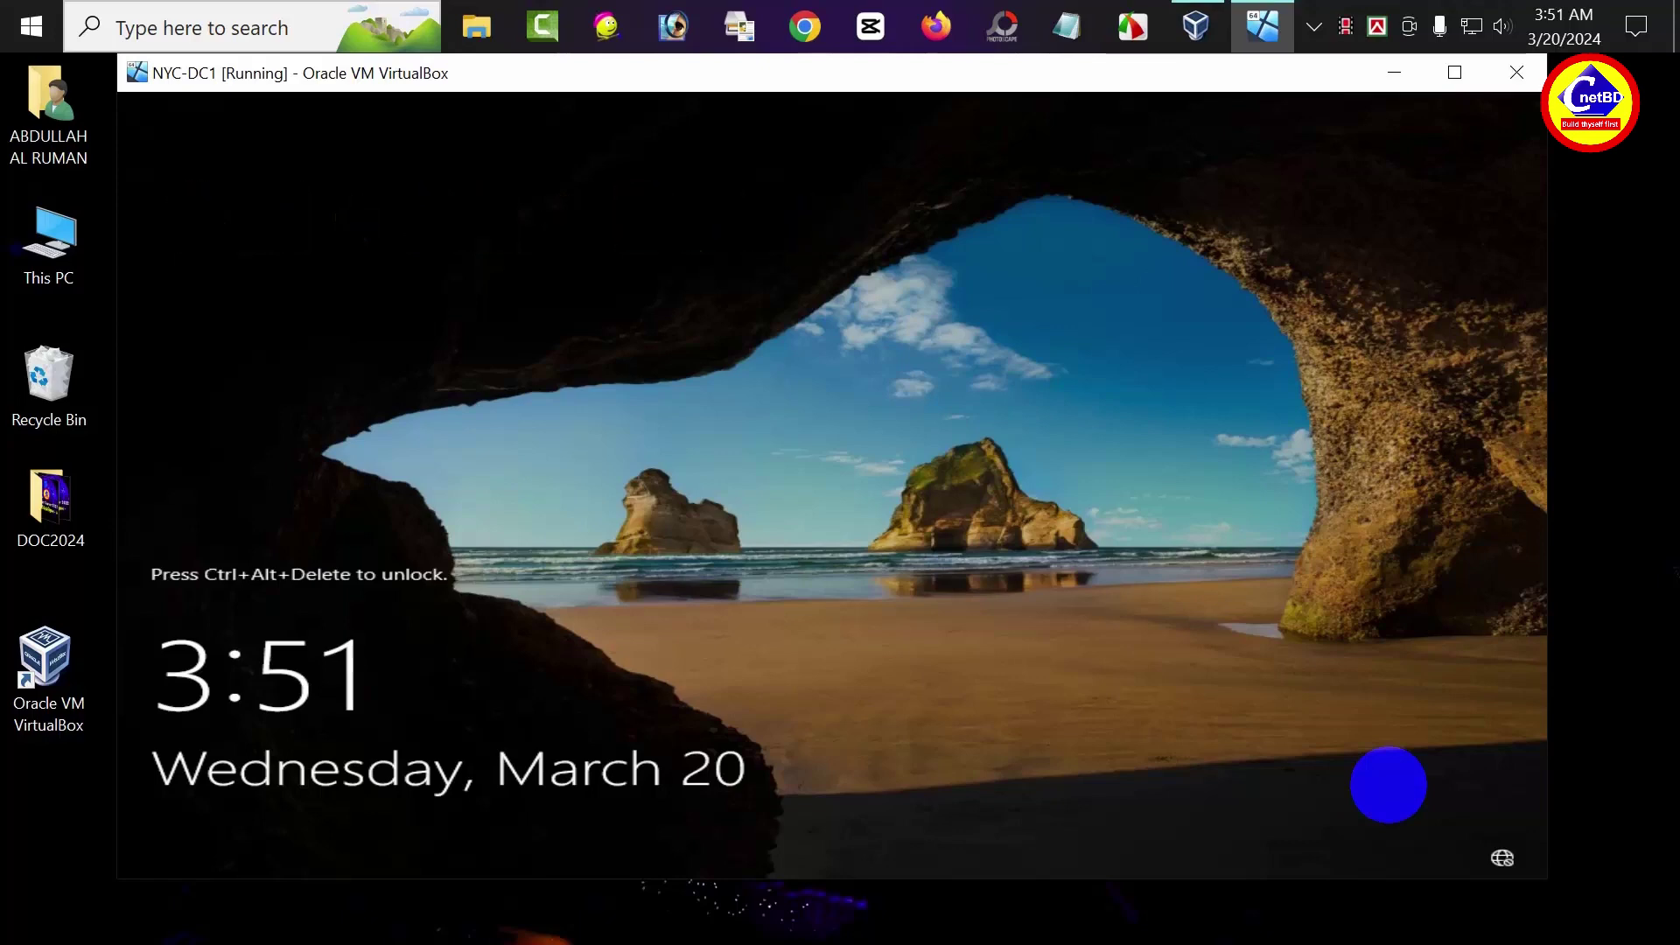
Sign in as Administrator using Ctrl+Alt+Delete and the account password
{"action": "key", "text": "ctrl+alt+Delete"}
{"action": "left_click", "coordinate": [845, 584]}
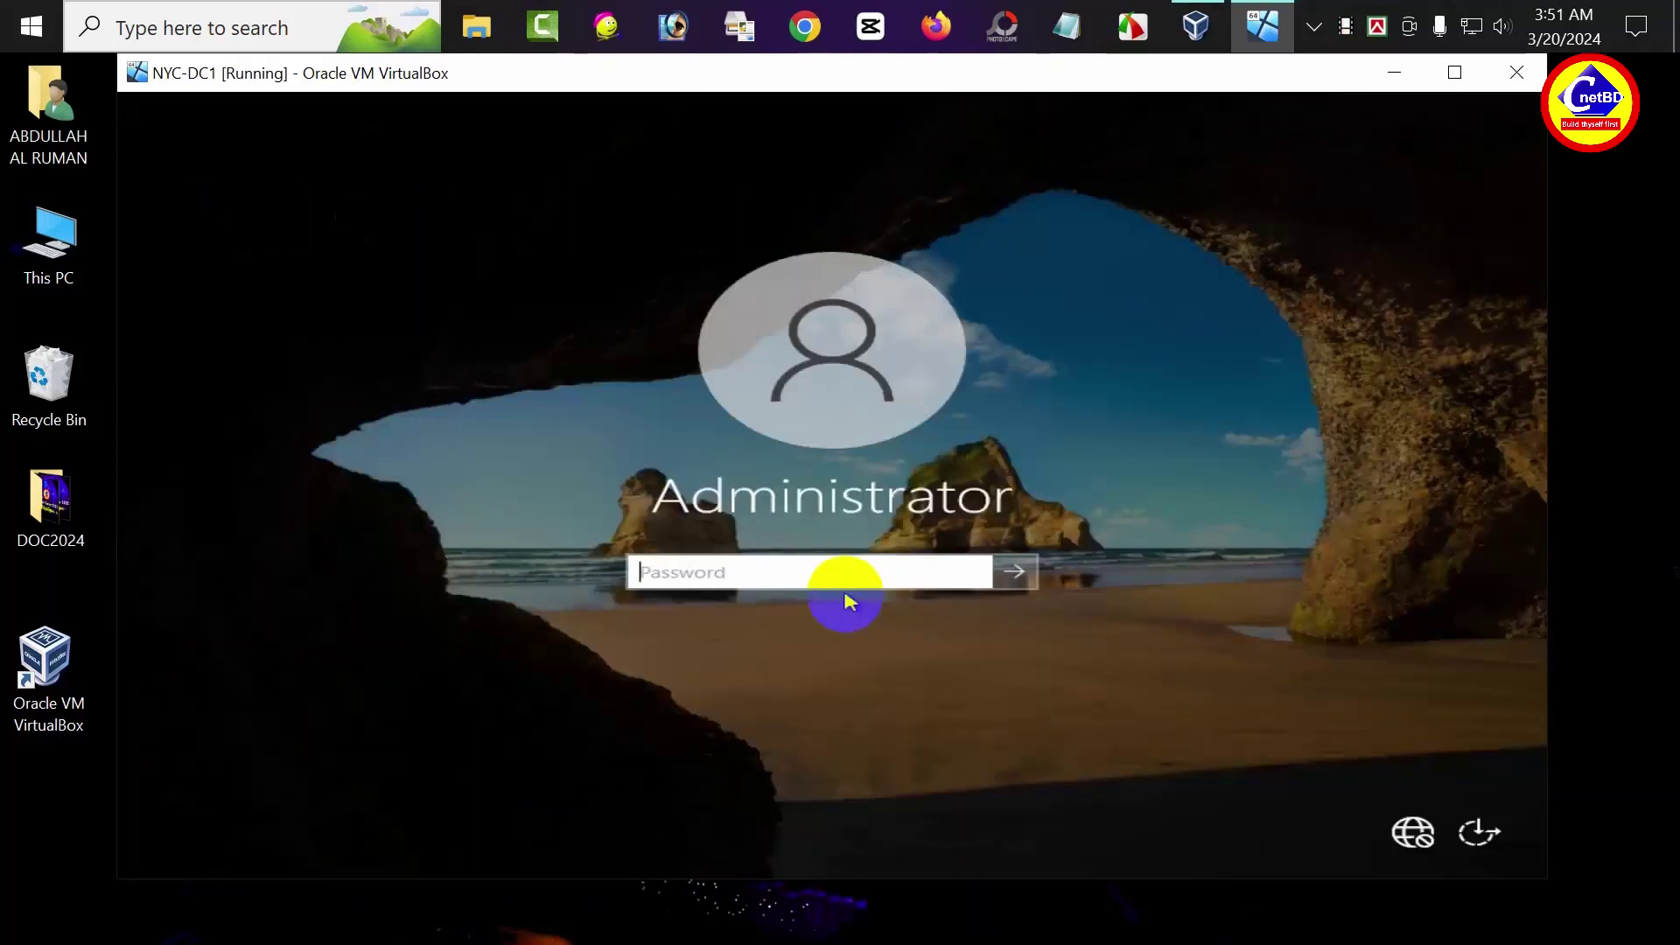
{"action": "type", "text": "Pa$$w0rd"}
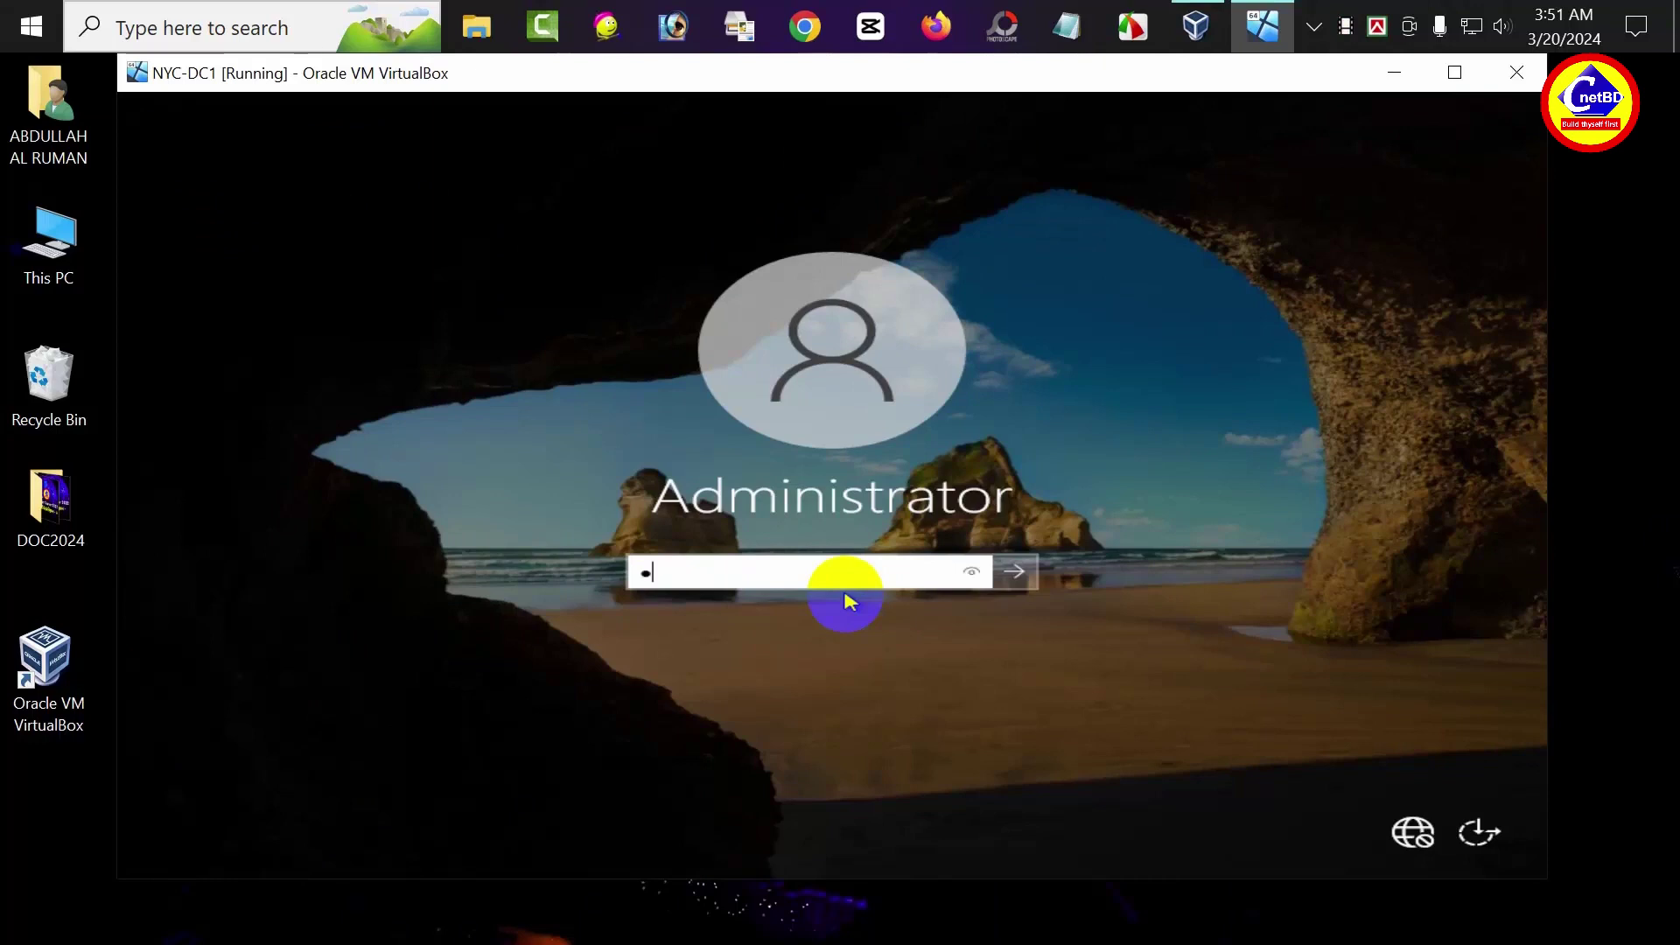
{"action": "key", "text": "Return"}
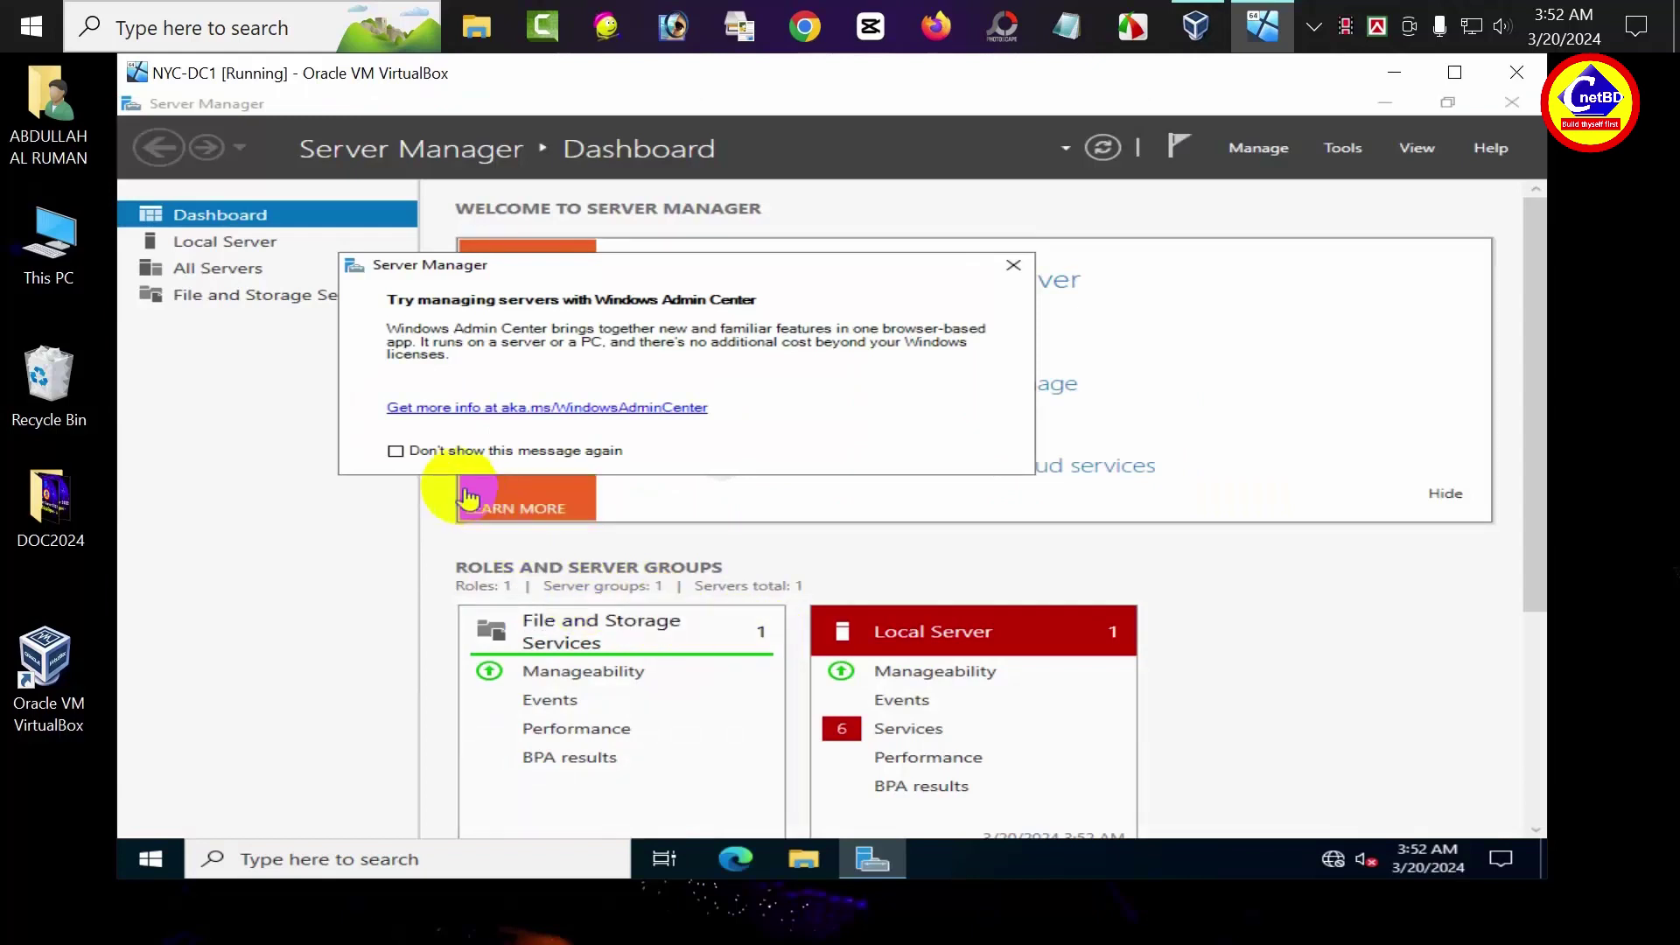
Tick 'Don't show this message again' on the Windows Admin Center popup, close it, and close Server Manager
{"action": "left_click", "coordinate": [395, 451]}
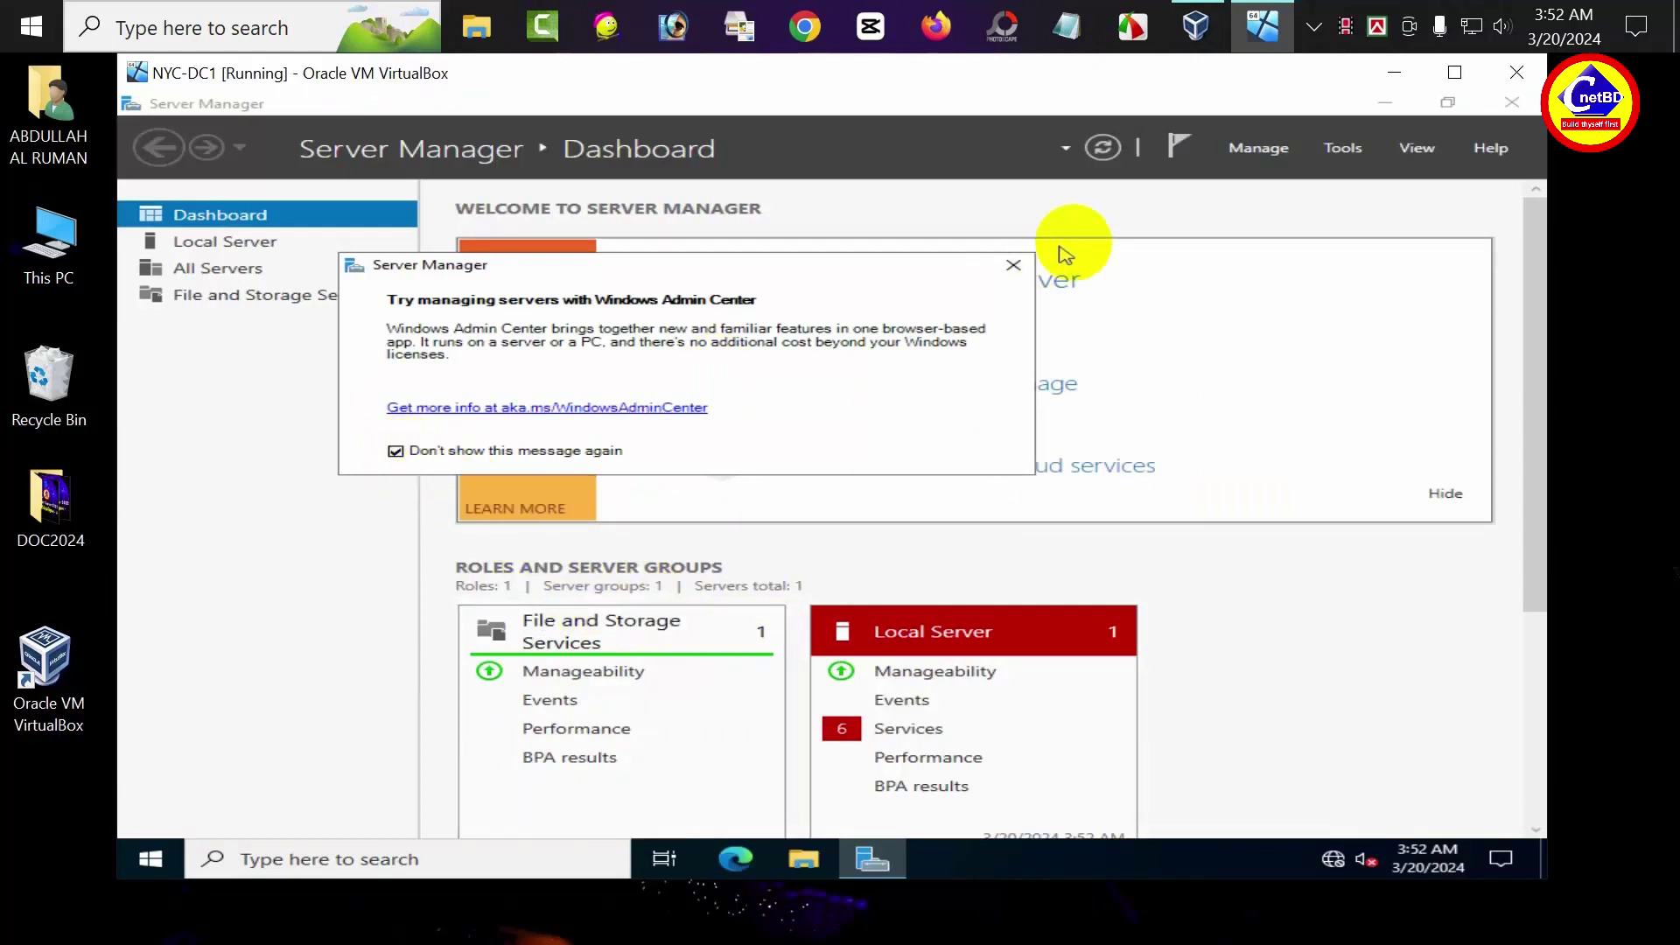
{"action": "left_click", "coordinate": [1014, 265]}
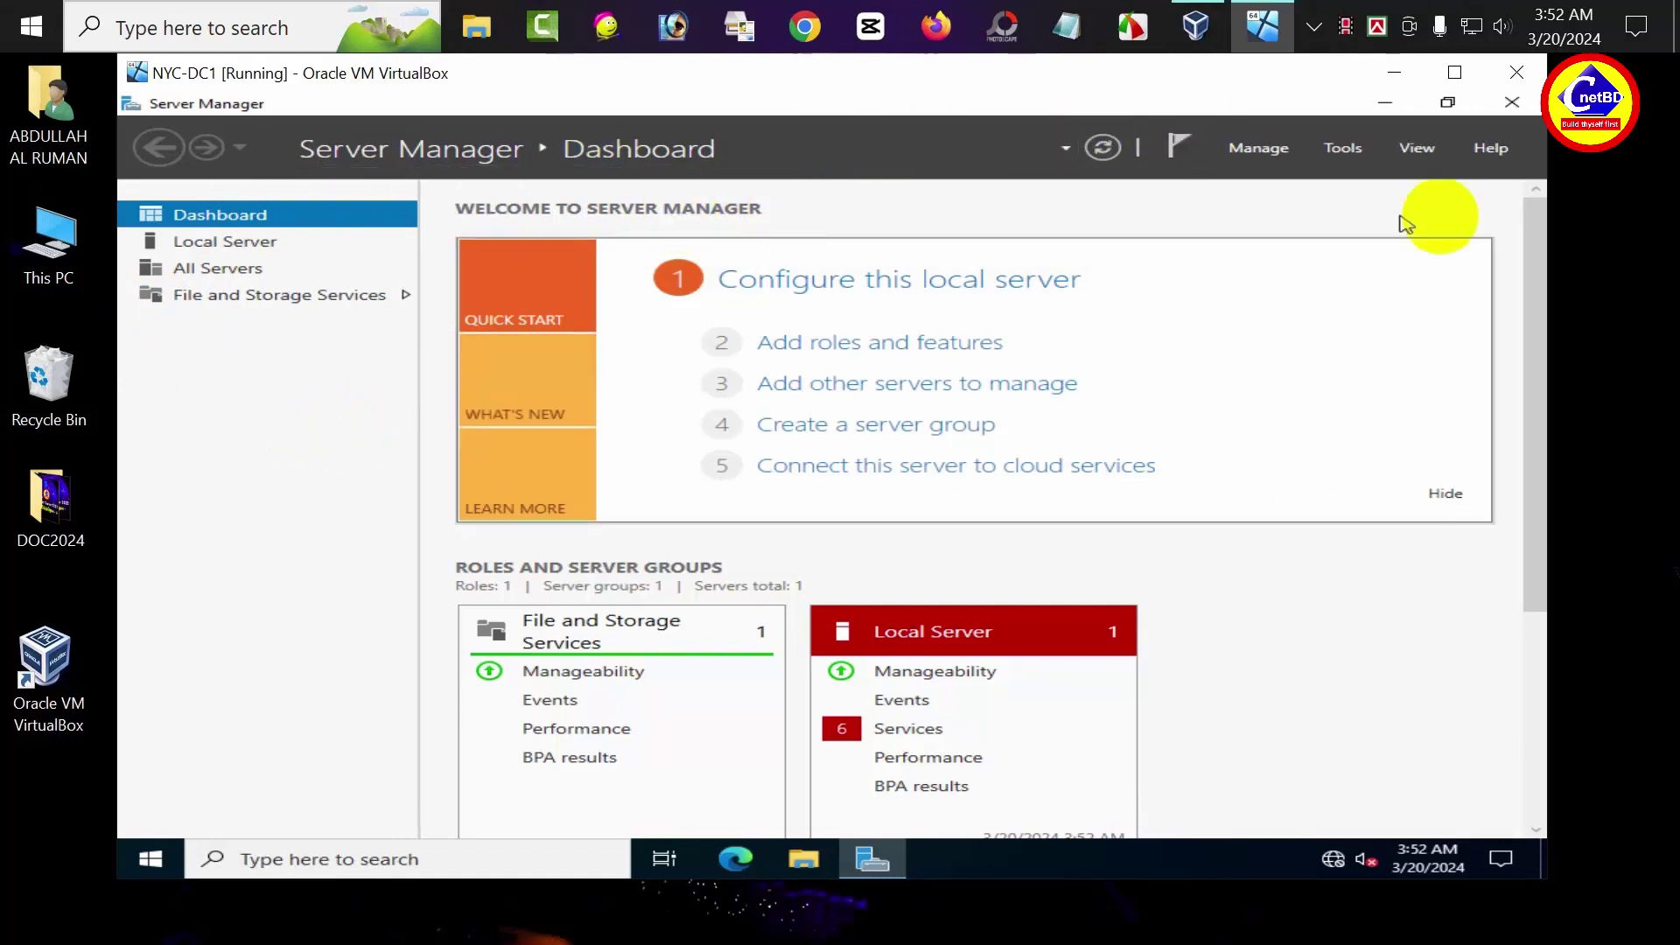
{"action": "left_click", "coordinate": [1512, 106]}
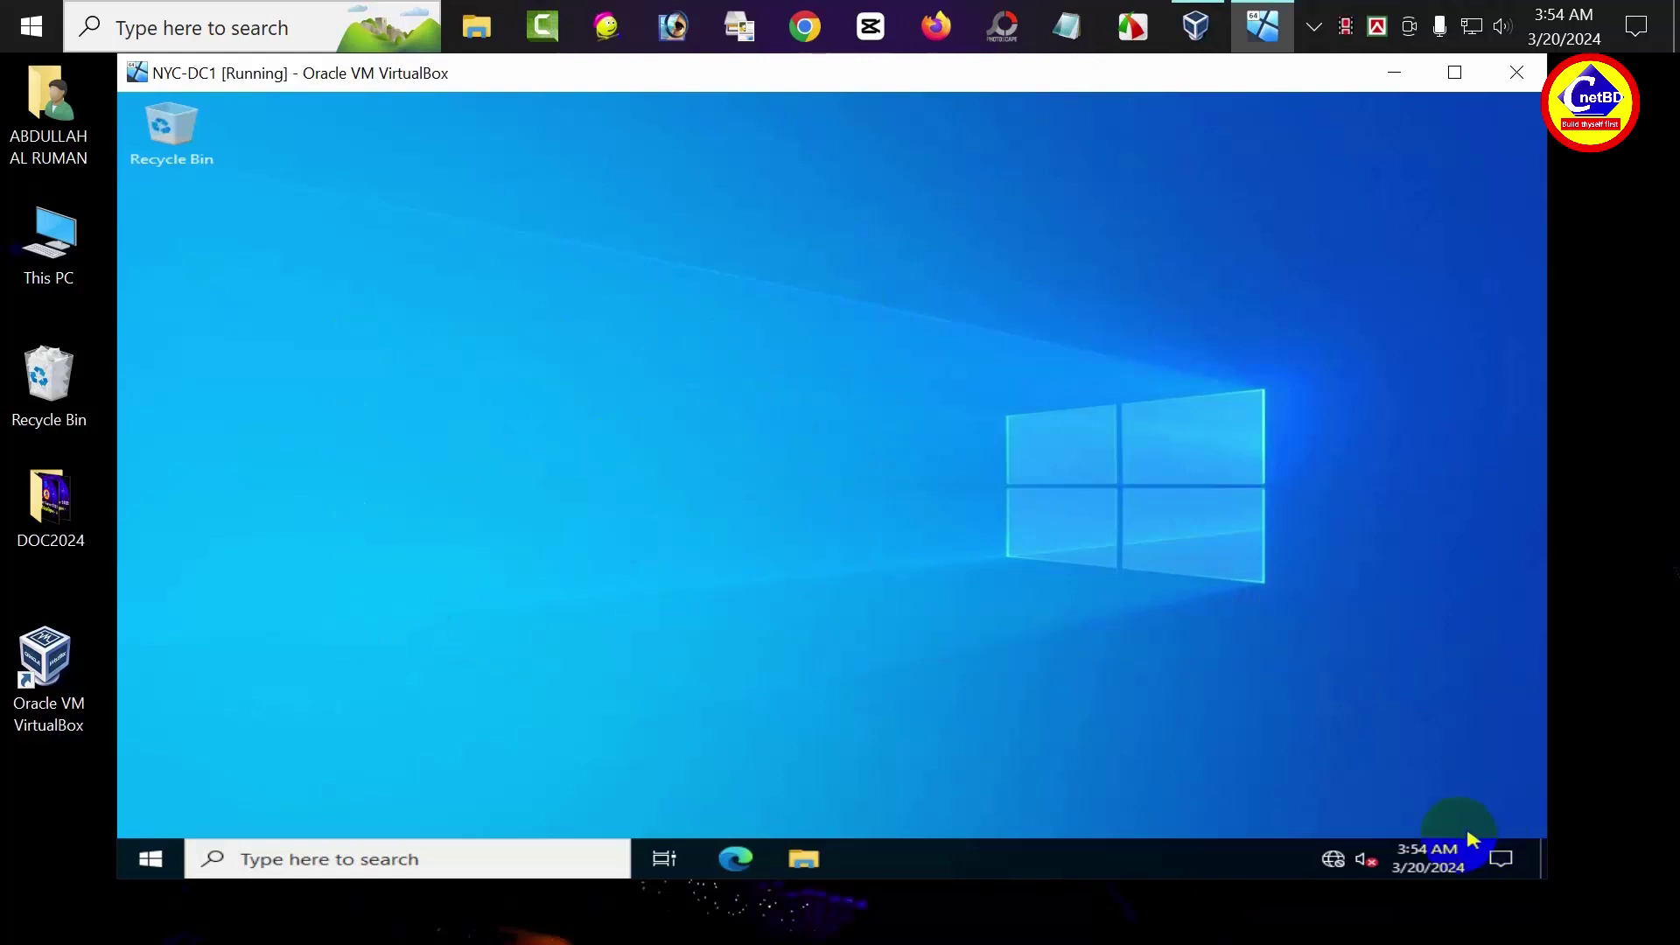
Change the time zone from Pacific Time to UTC+06:00 in the taskbar clock's date/time settings
{"action": "right_click", "coordinate": [1427, 856]}
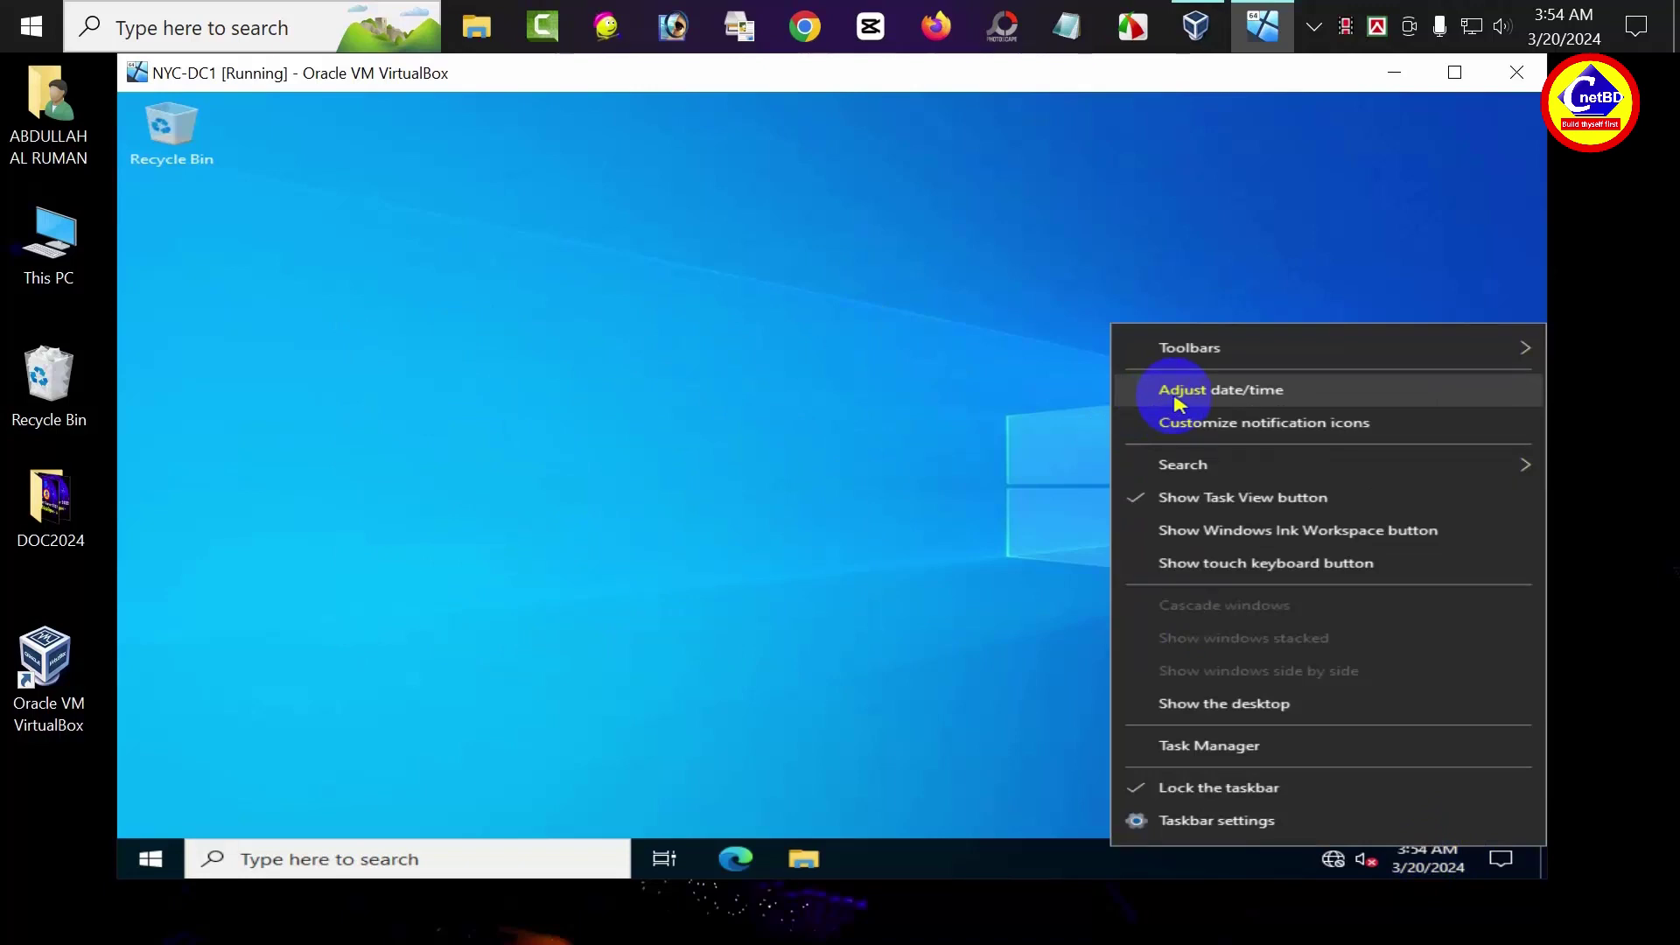
{"action": "left_click", "coordinate": [1177, 399]}
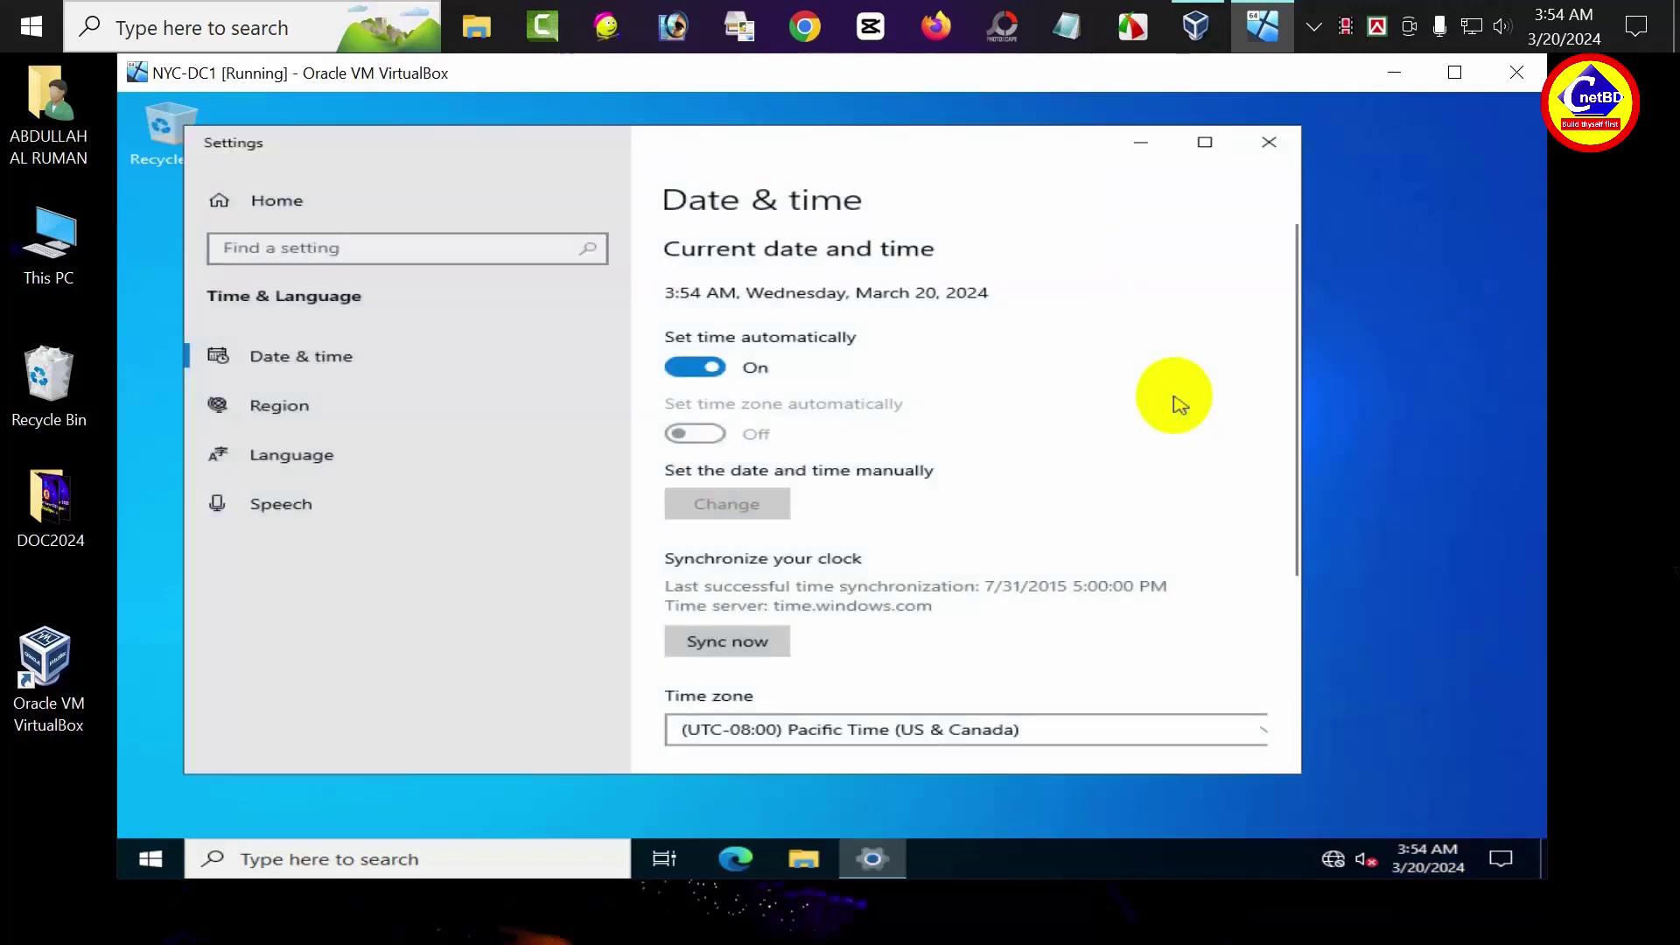
{"action": "scroll", "coordinate": [927, 502], "scroll_direction": "down", "scroll_amount": 3}
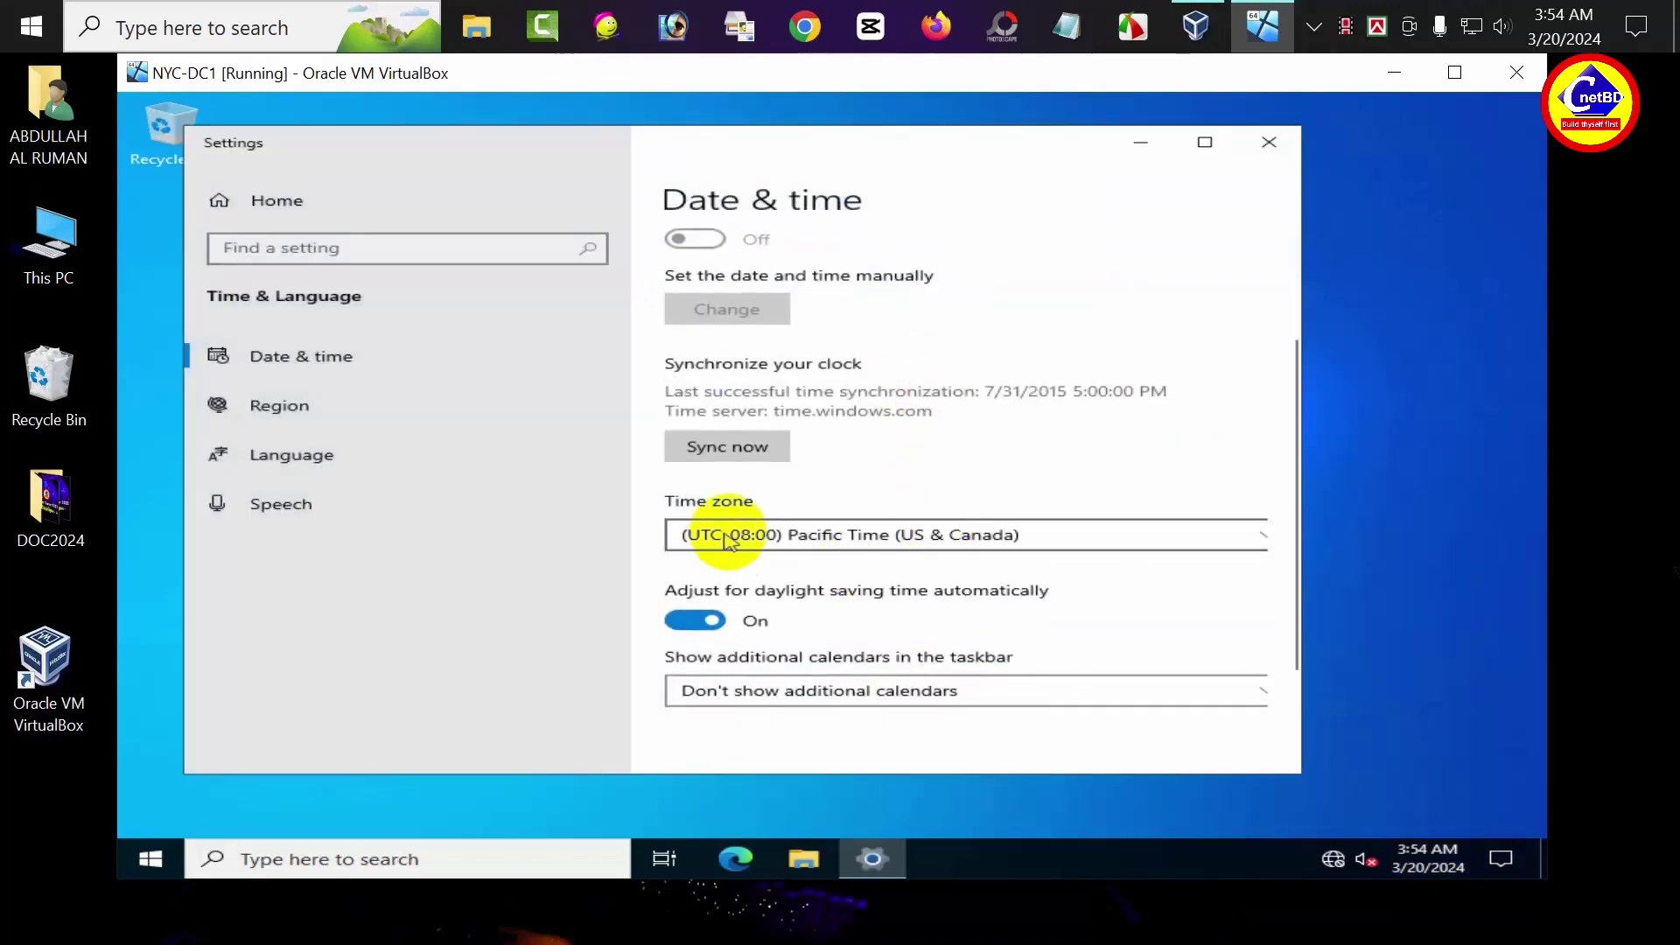
{"action": "left_click", "coordinate": [725, 538]}
{"action": "scroll", "coordinate": [788, 534], "scroll_direction": "down", "scroll_amount": 4}
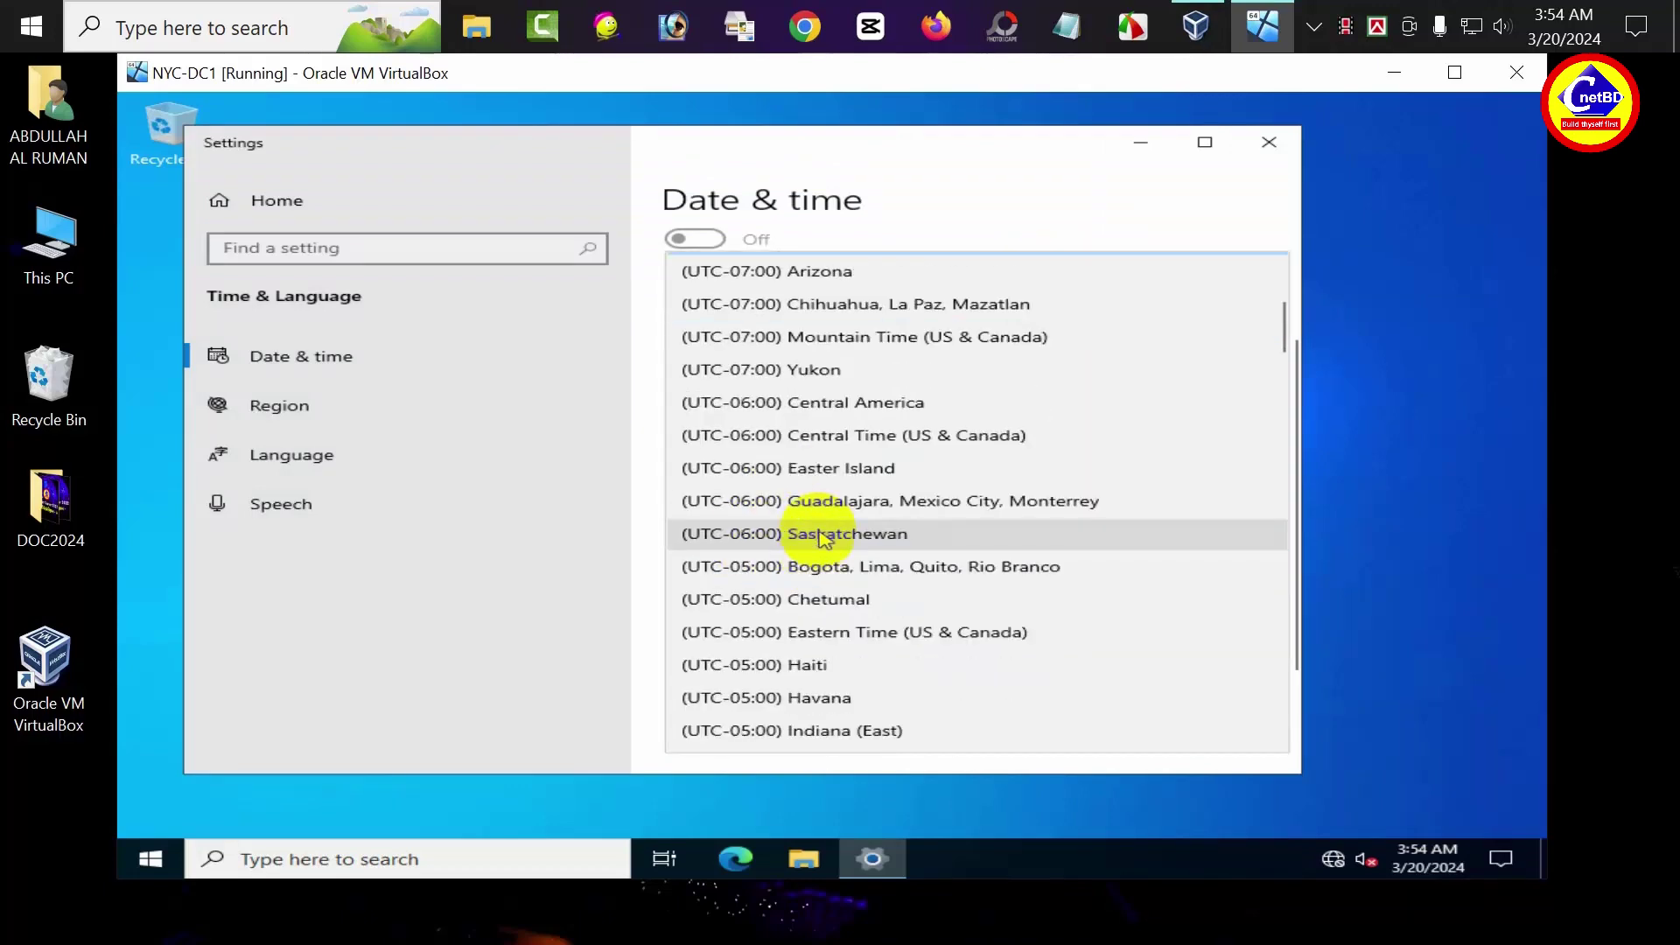
{"action": "scroll", "coordinate": [823, 538], "scroll_direction": "down", "scroll_amount": 10}
{"action": "left_click", "coordinate": [910, 564]}
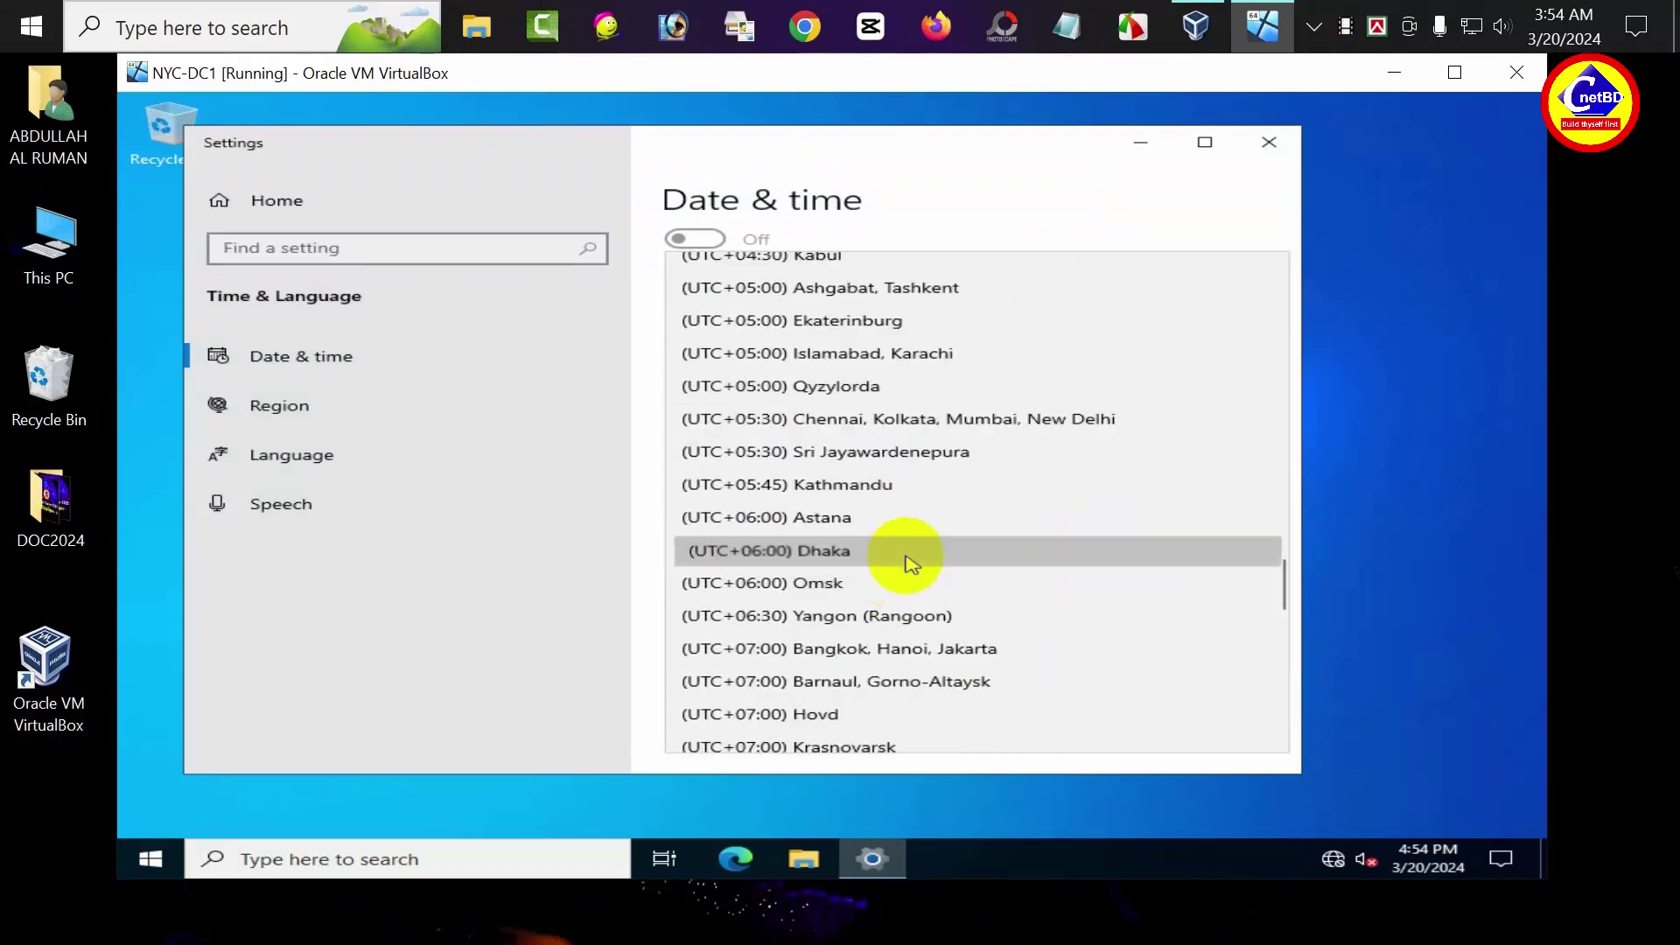
{"action": "scroll", "coordinate": [904, 563], "scroll_direction": "down", "scroll_amount": 1}
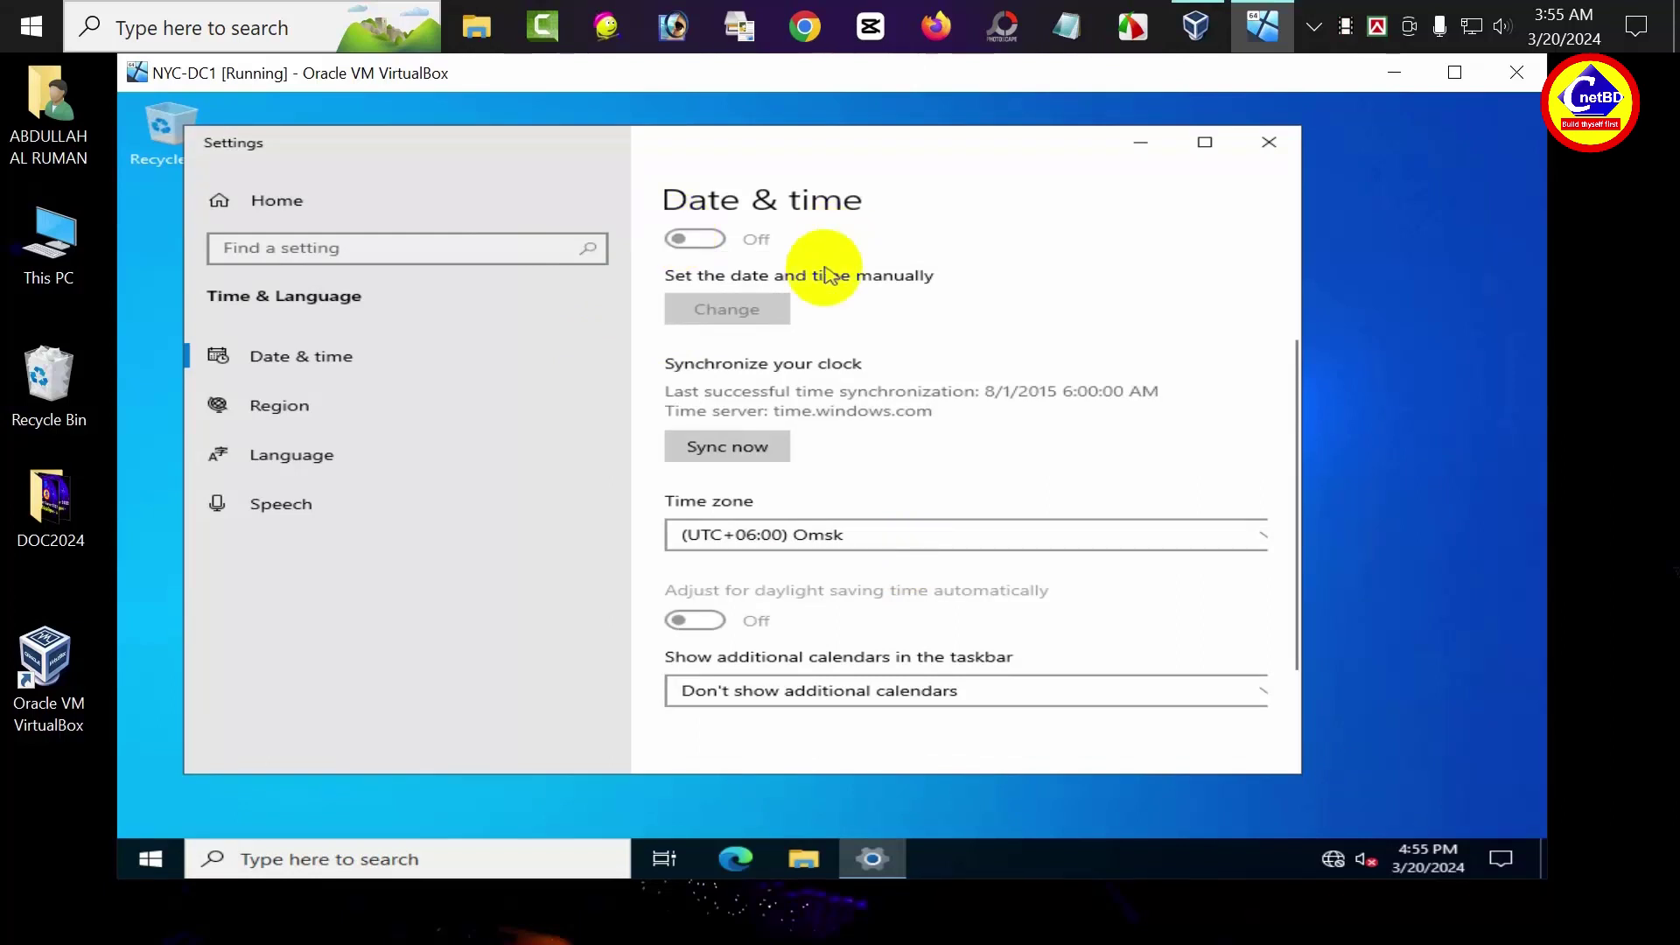
{"action": "left_click", "coordinate": [1269, 143]}
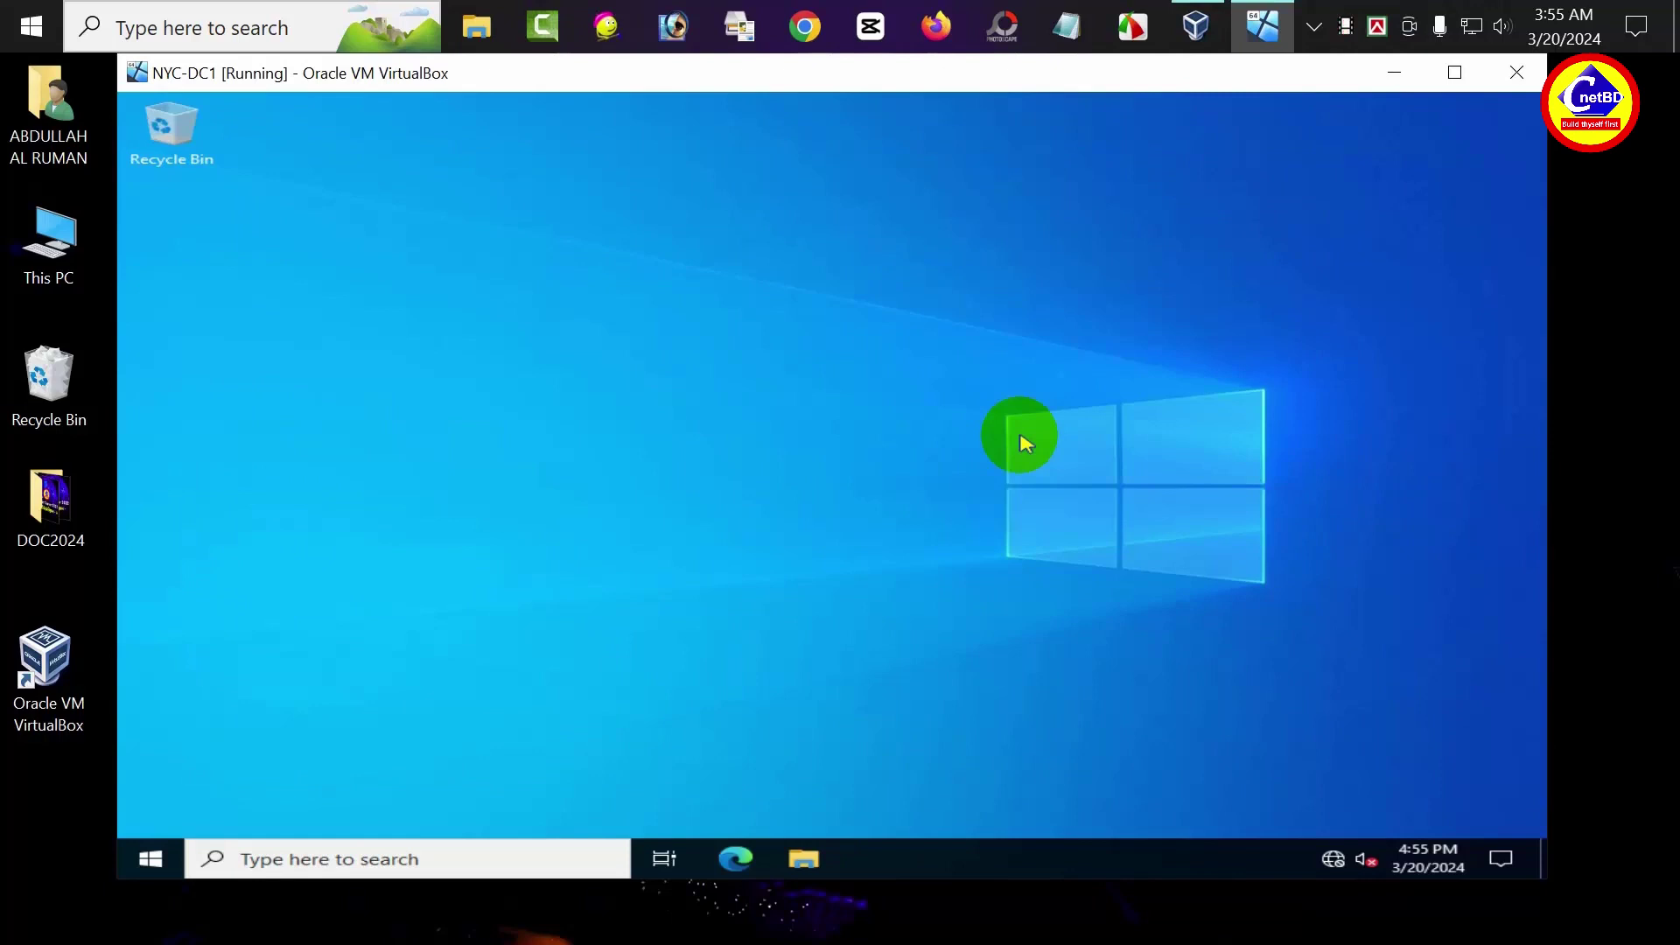
Open the Ethernet adapter's properties from the Network & Internet adapter options
{"action": "right_click", "coordinate": [1333, 860]}
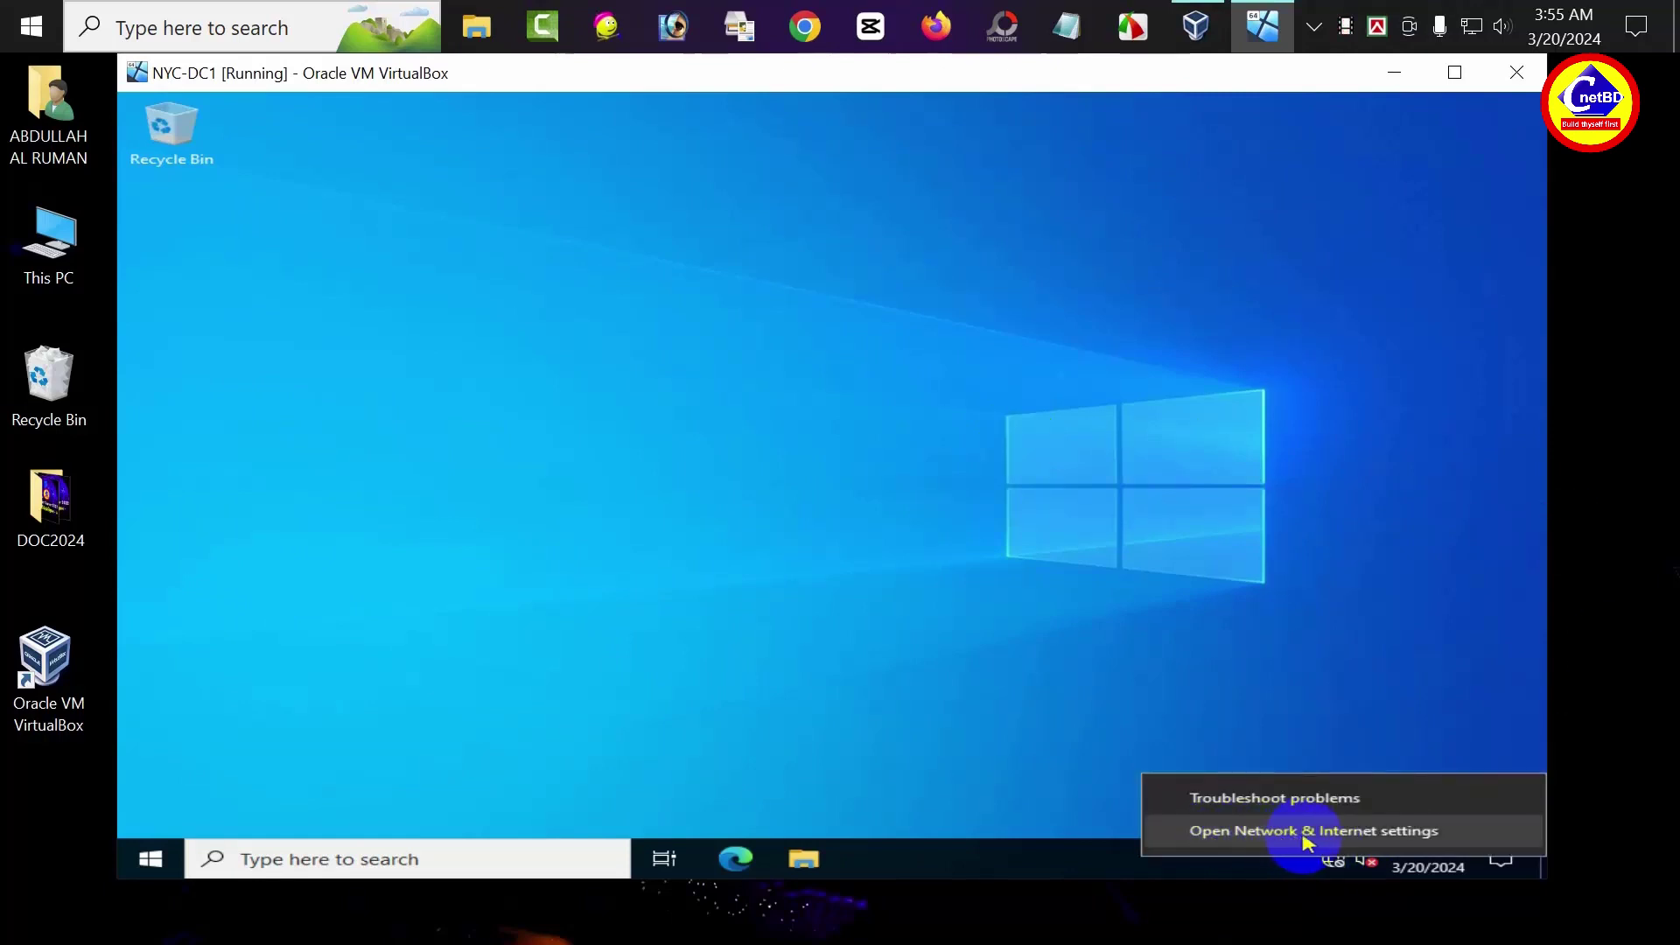
{"action": "left_click", "coordinate": [1304, 833]}
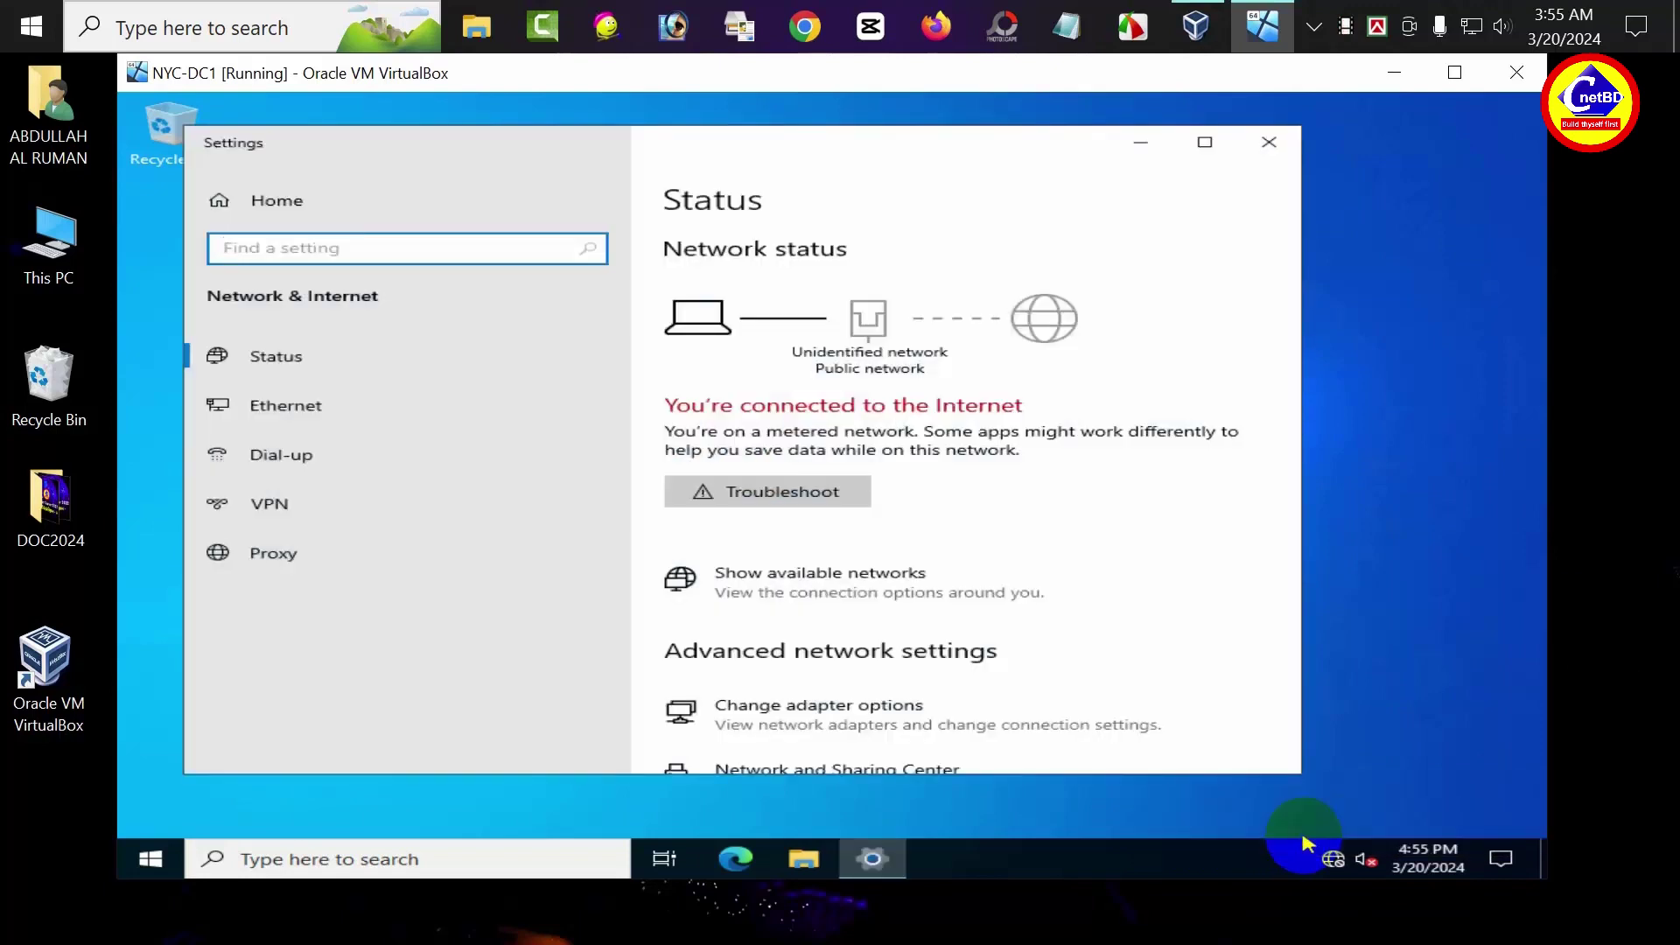
{"action": "left_click", "coordinate": [315, 417]}
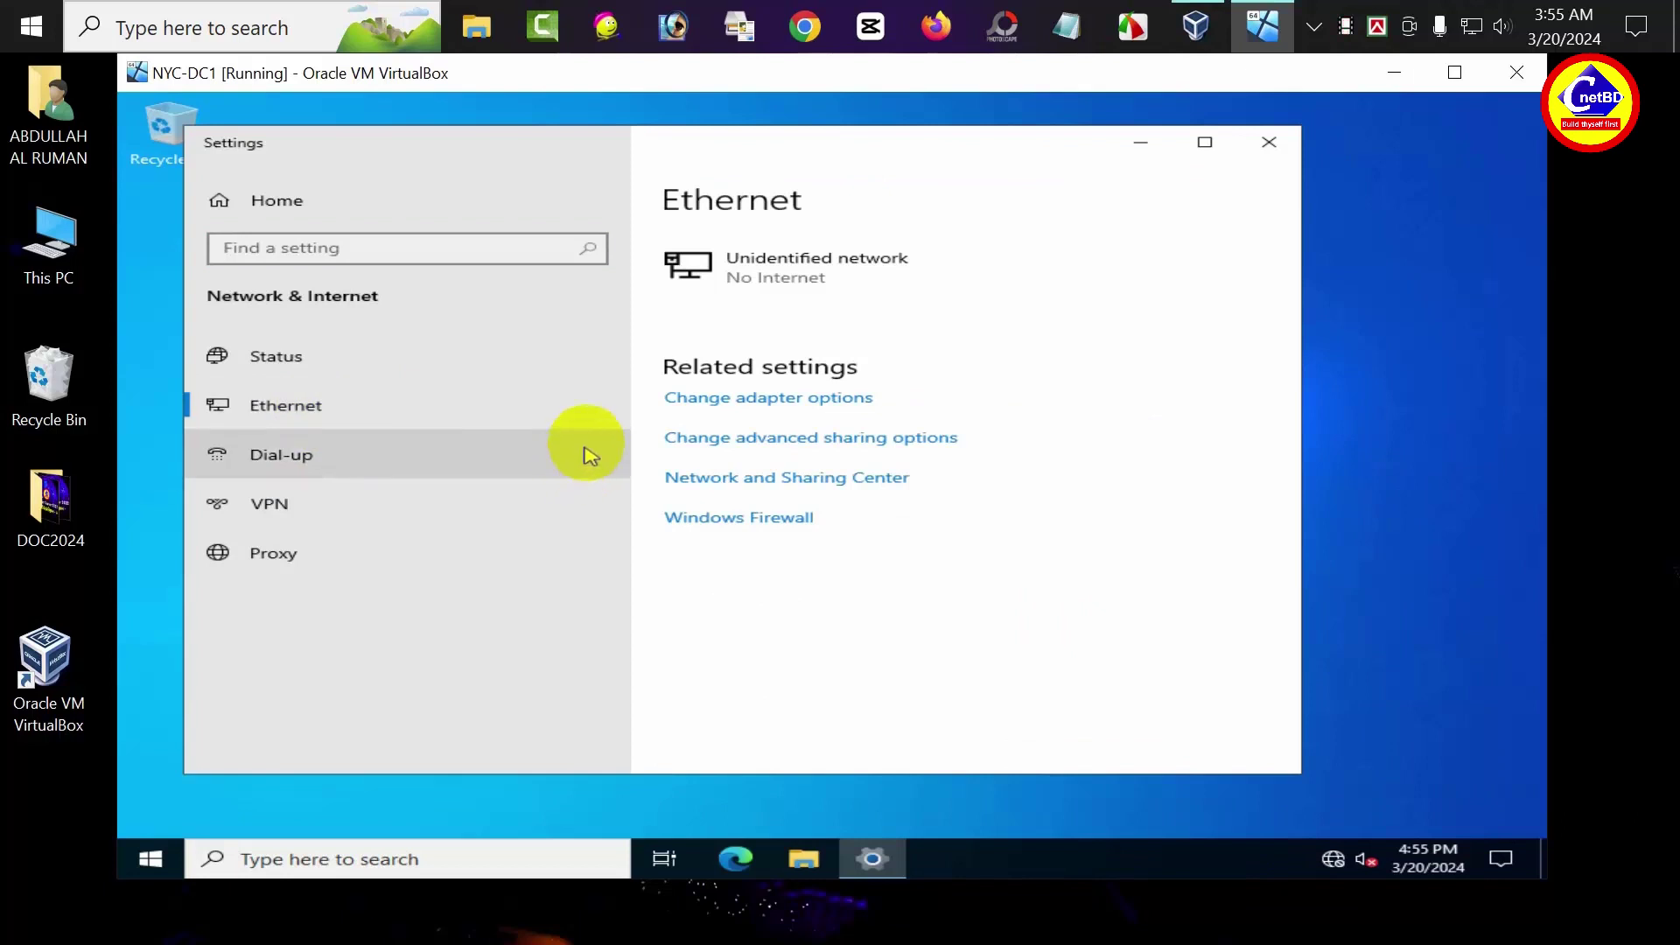
{"action": "left_click", "coordinate": [760, 404]}
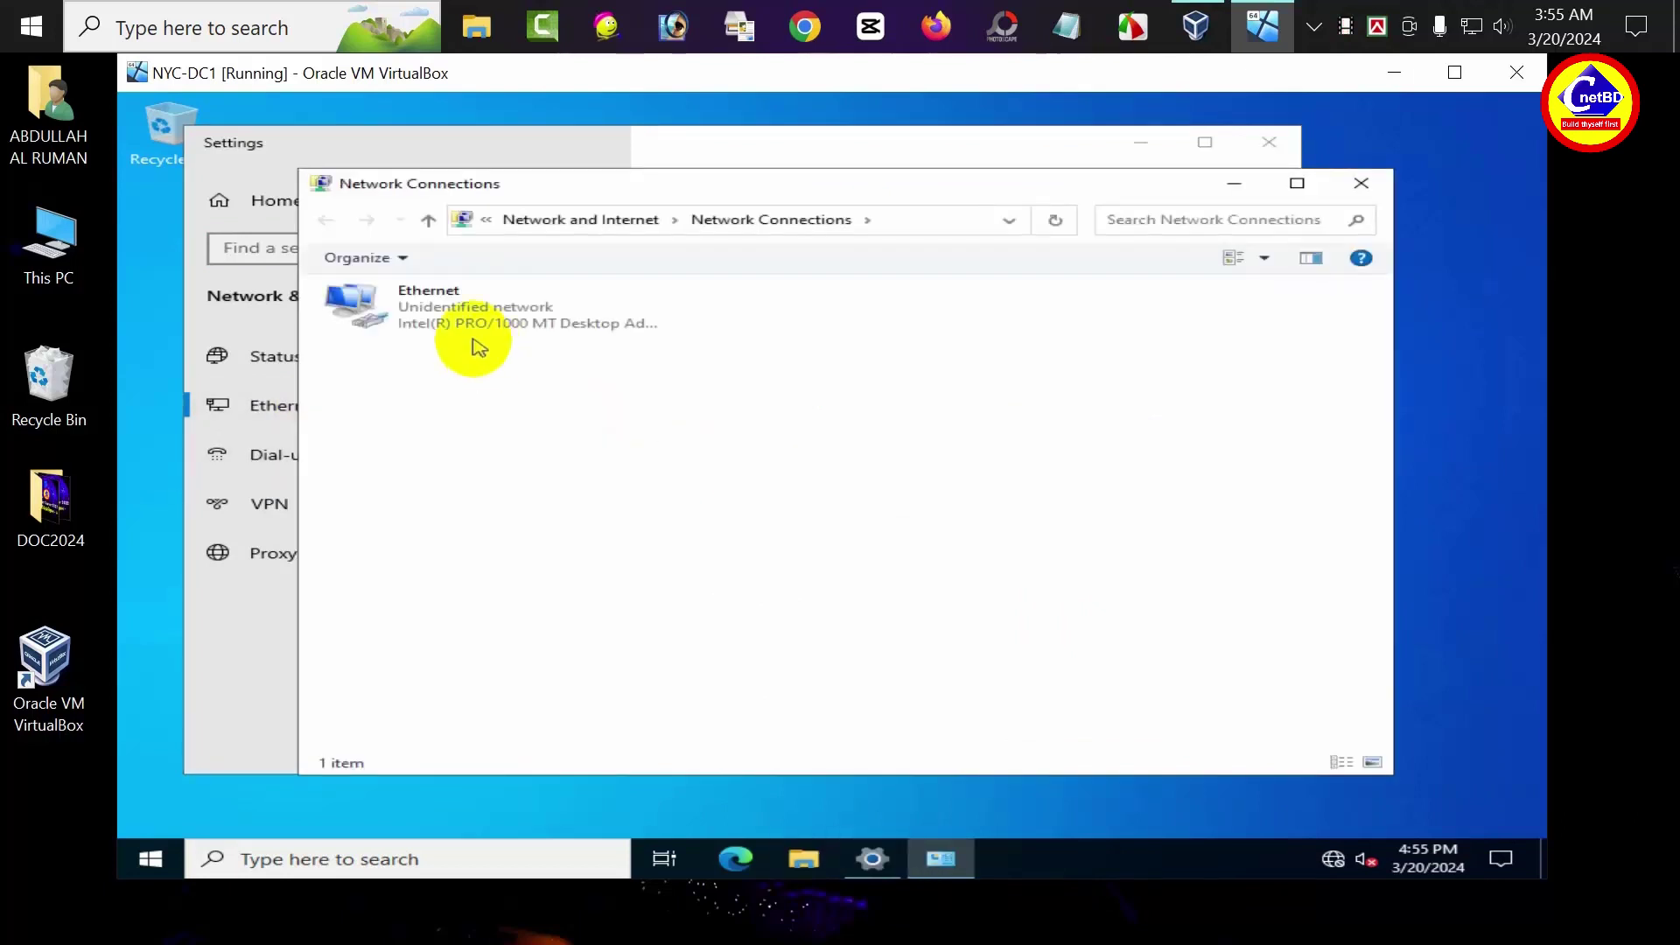
{"action": "left_click", "coordinate": [473, 313]}
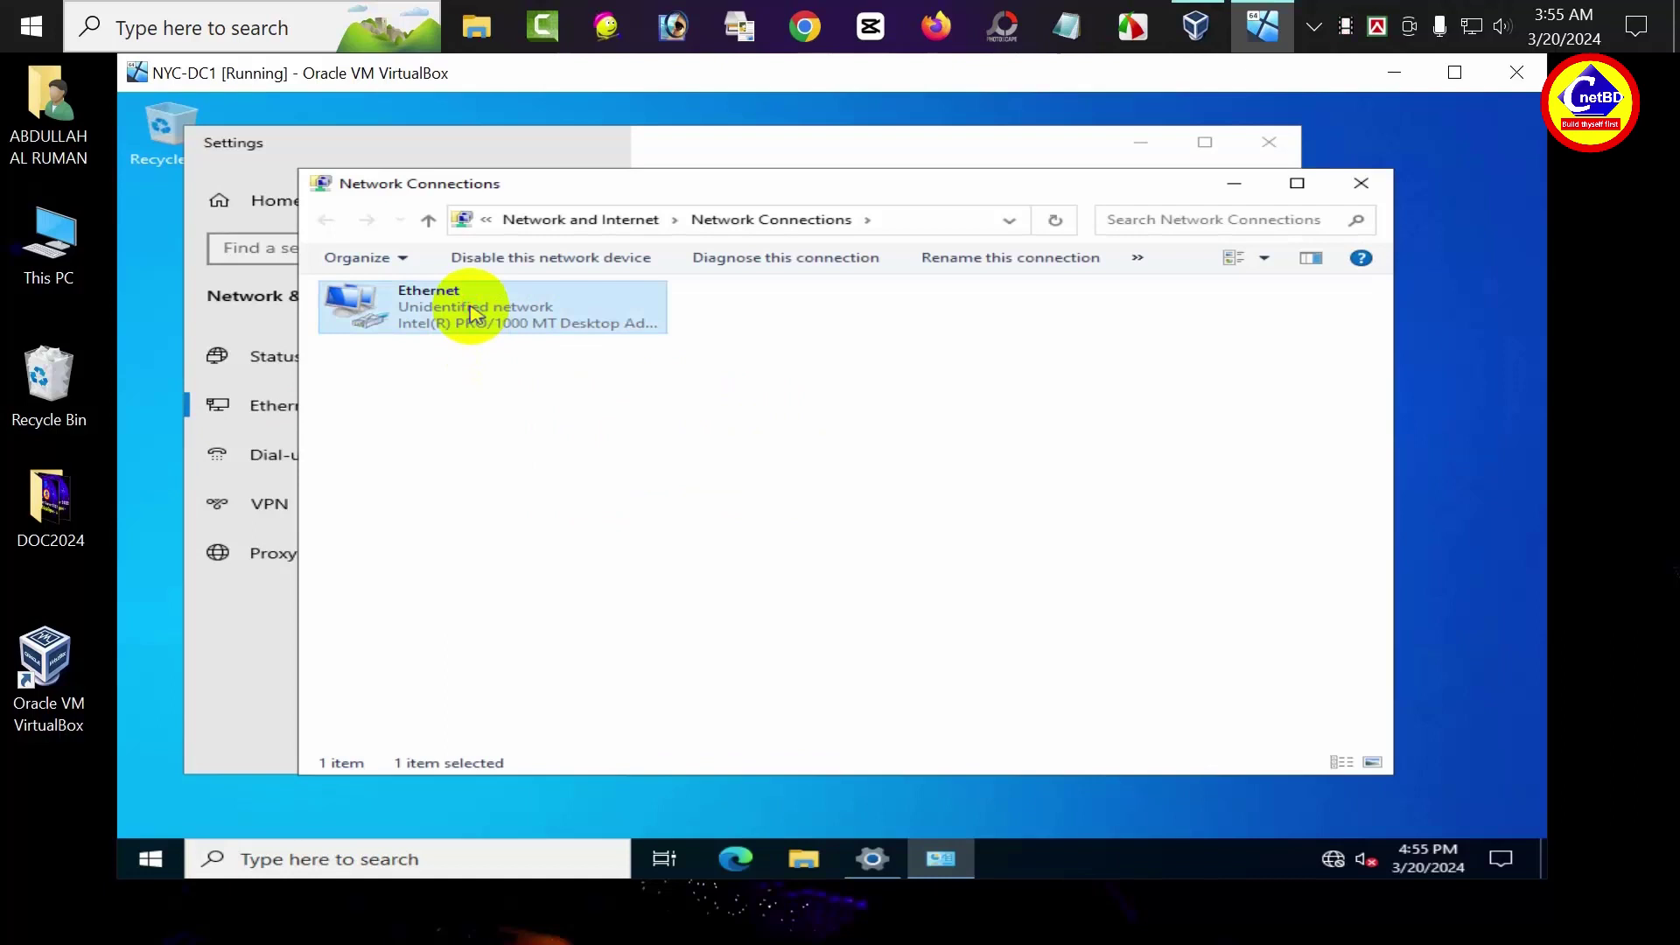
{"action": "right_click", "coordinate": [470, 308]}
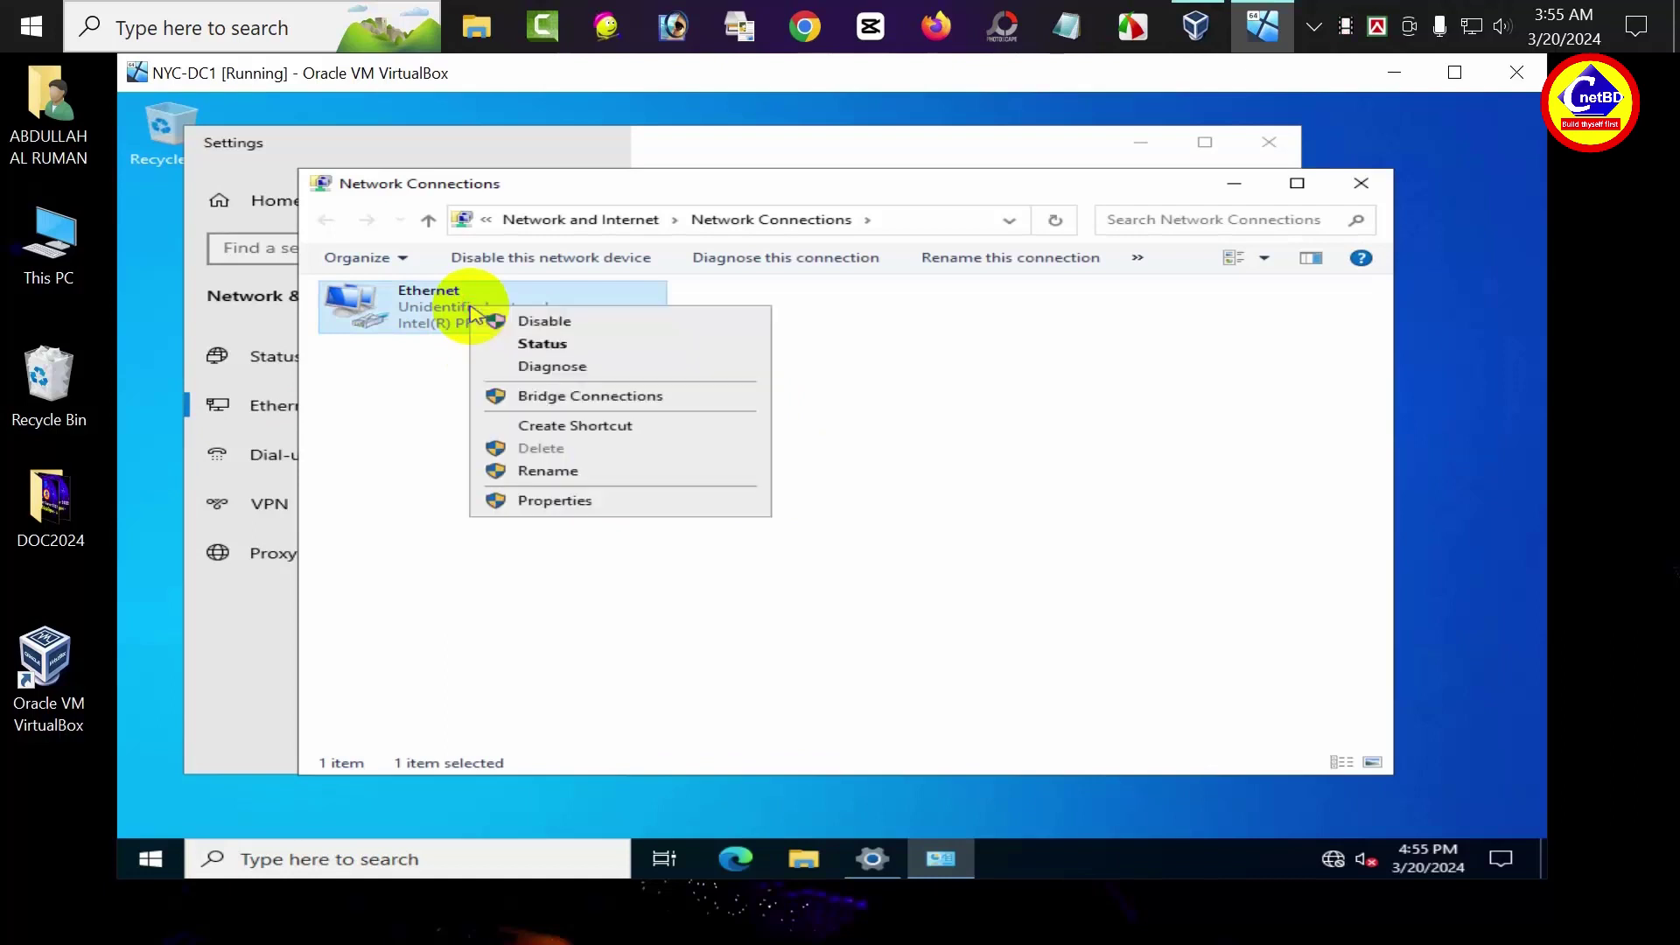
{"action": "left_click", "coordinate": [578, 511]}
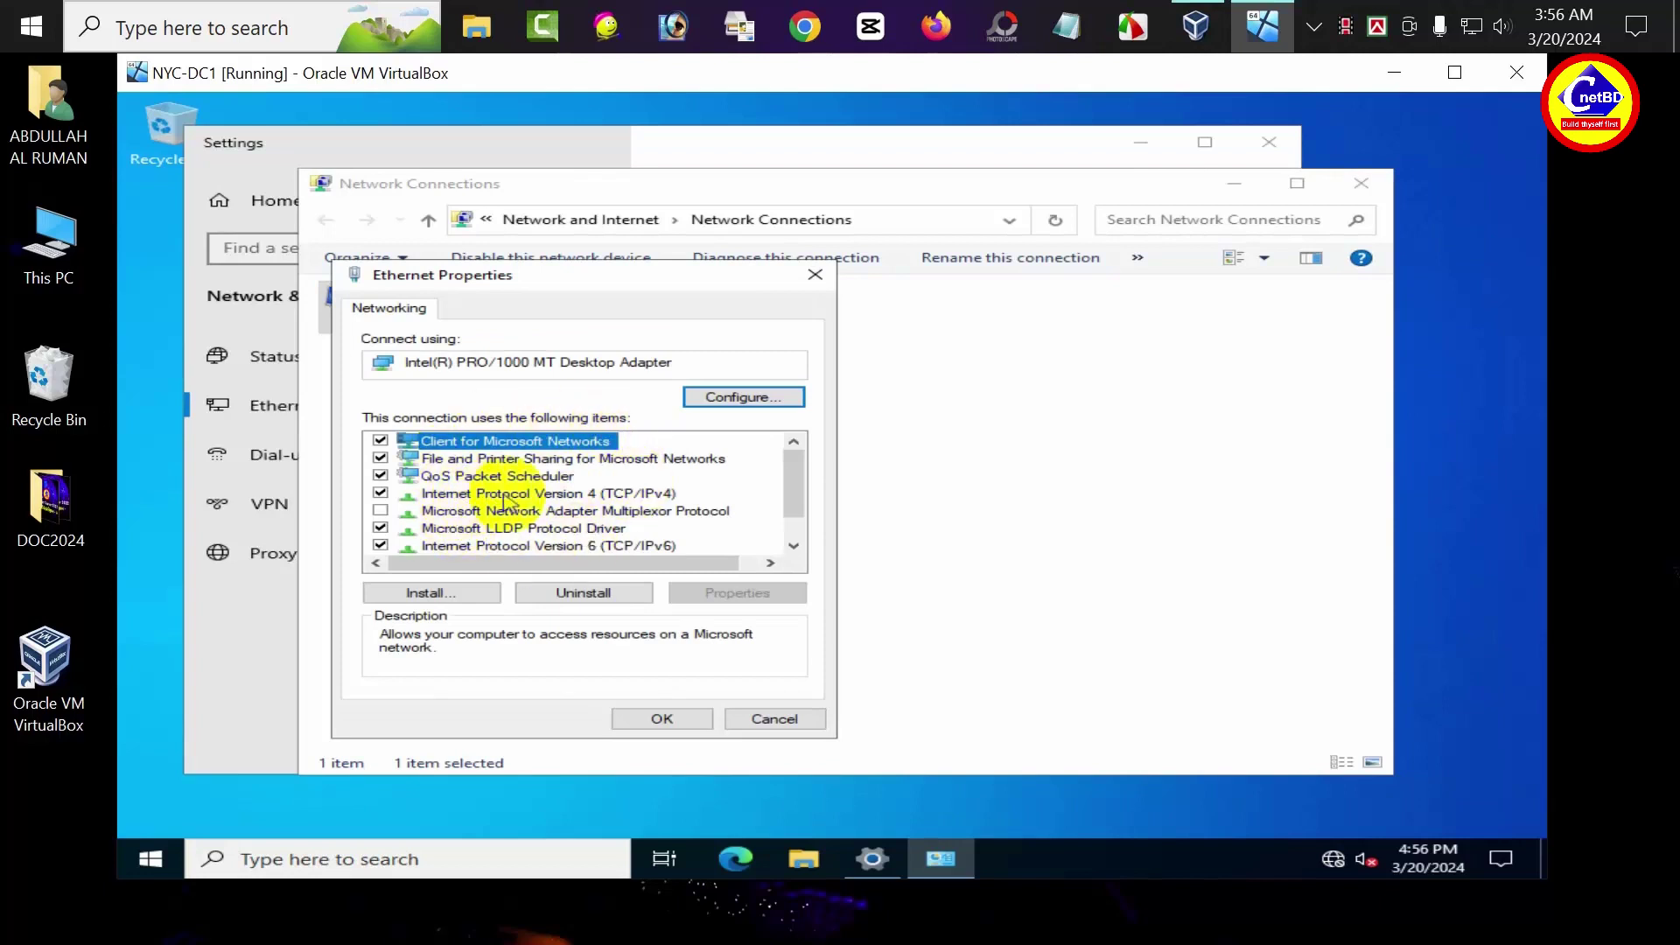
Set IPv4 to static address 10.10.0.10 with subnet mask 255.0.0.0 and save
{"action": "double_click", "coordinate": [580, 495]}
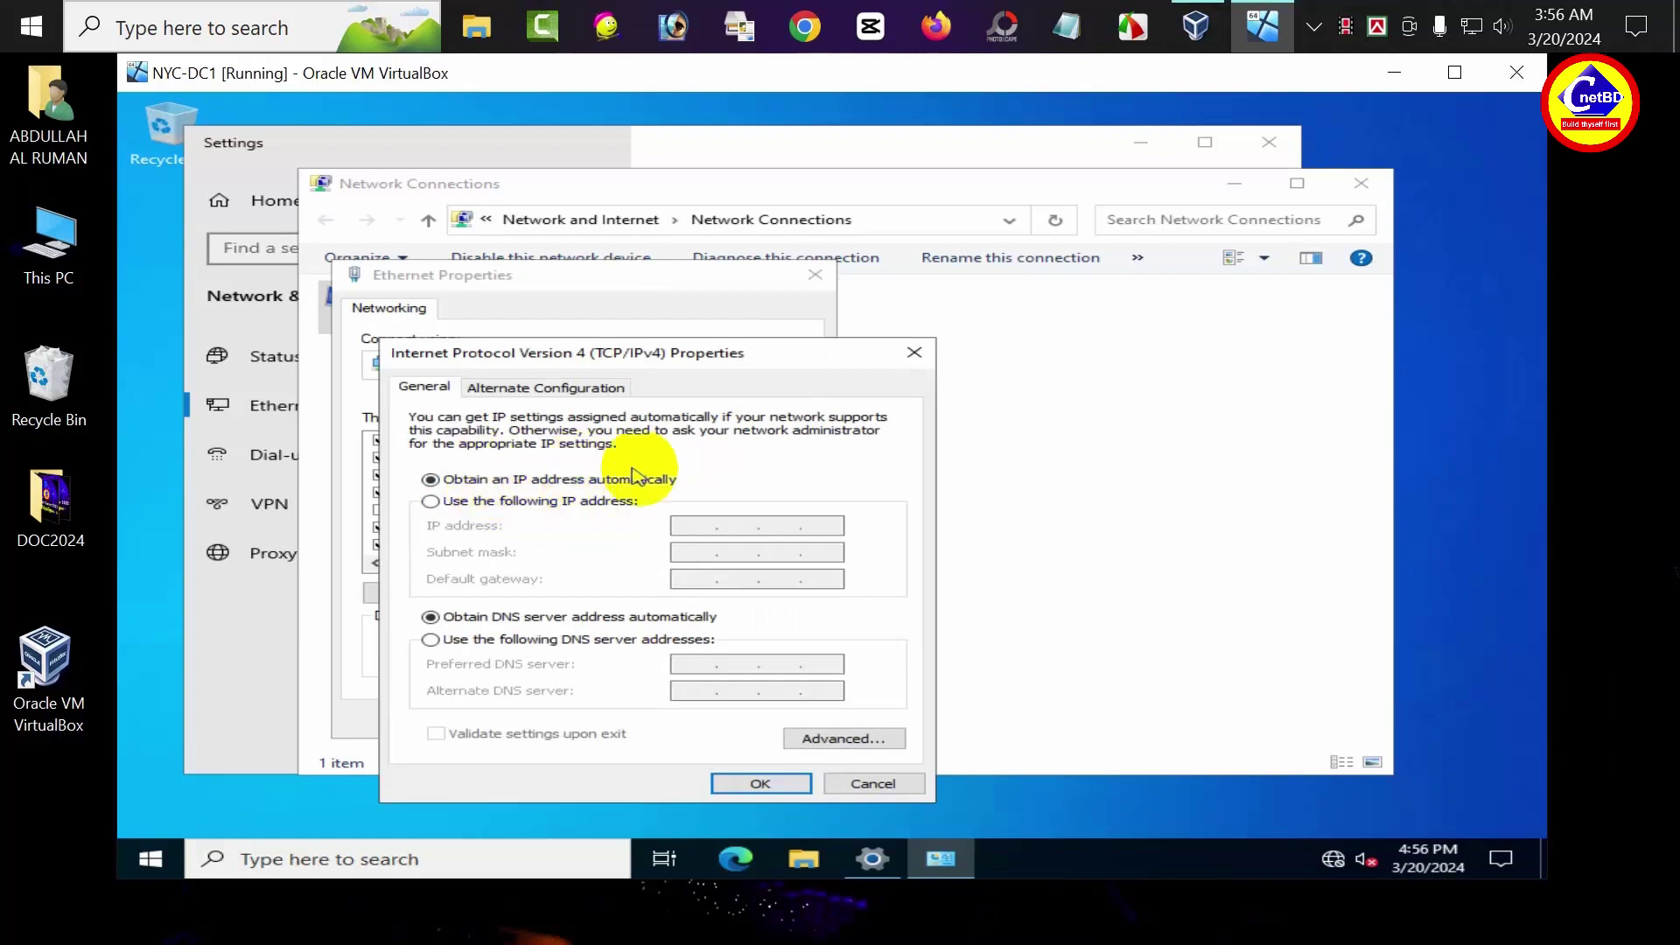
{"action": "left_click", "coordinate": [432, 505]}
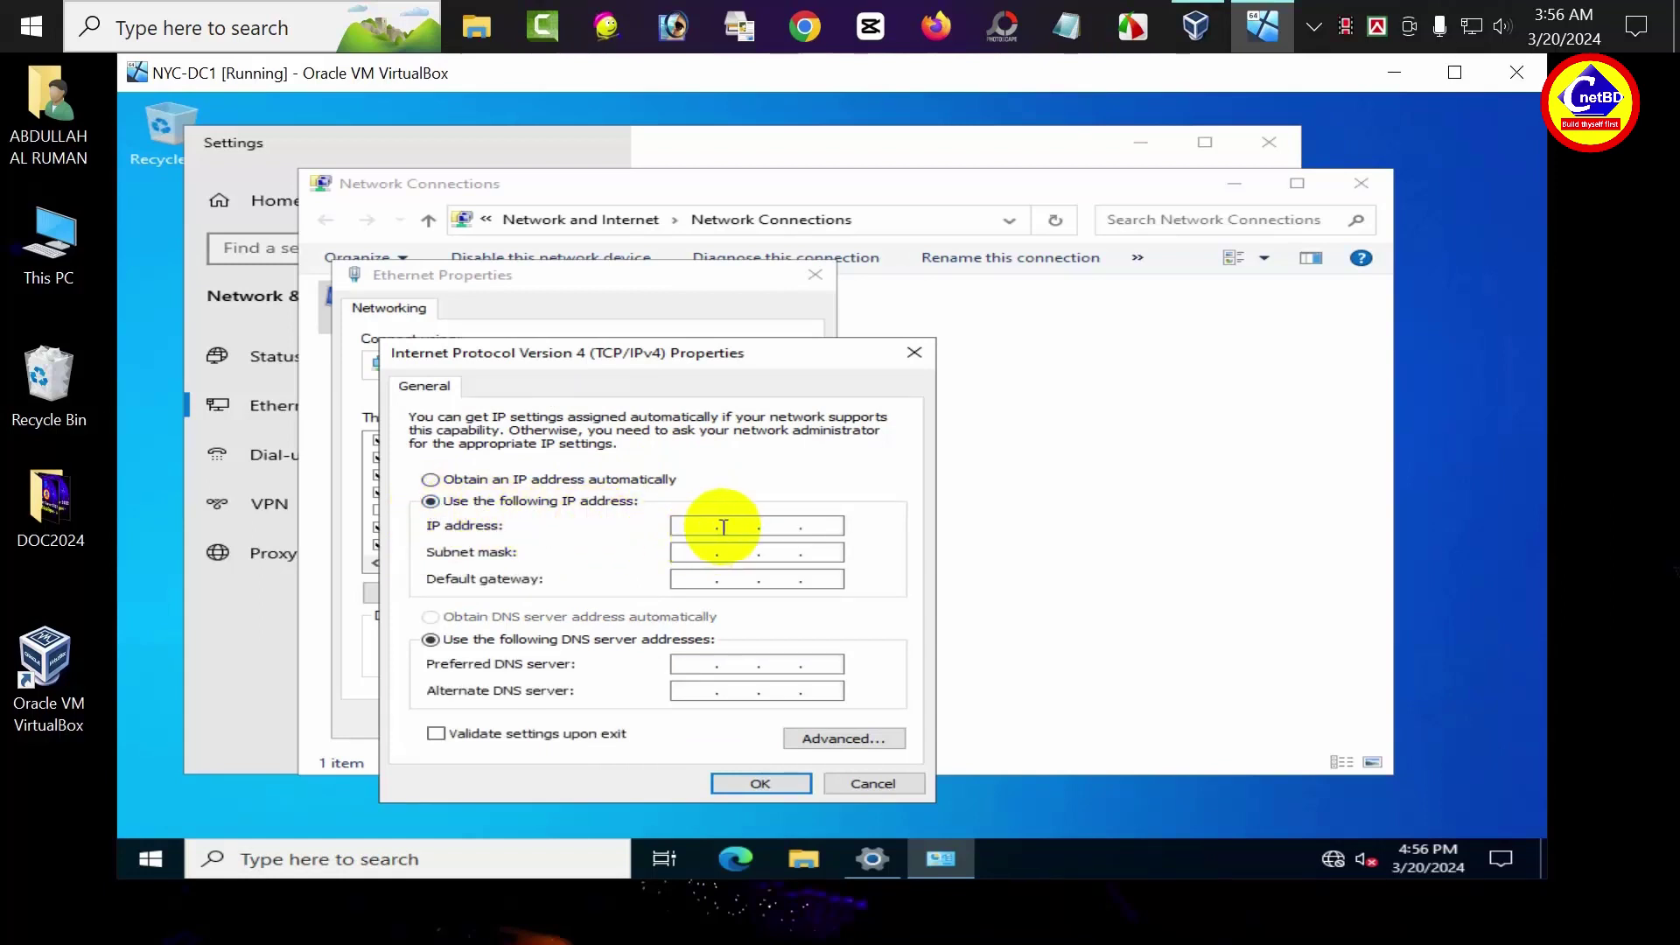
{"action": "type", "text": "10.10.0.10"}
{"action": "key", "text": "Tab"}
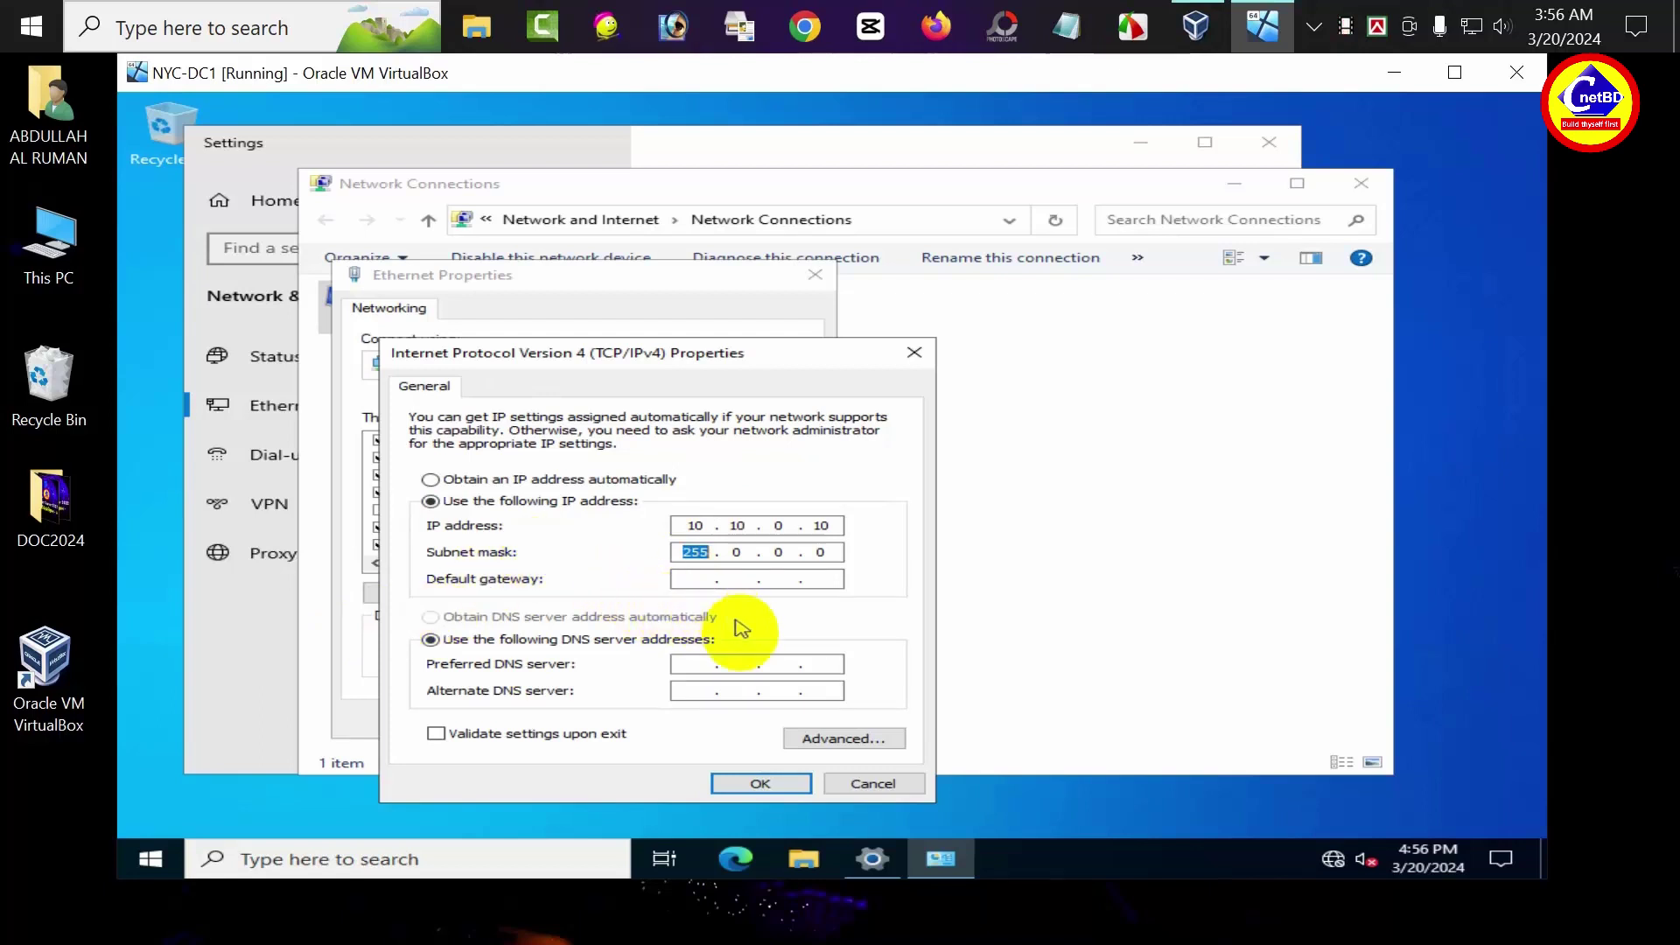
{"action": "left_click", "coordinate": [758, 782]}
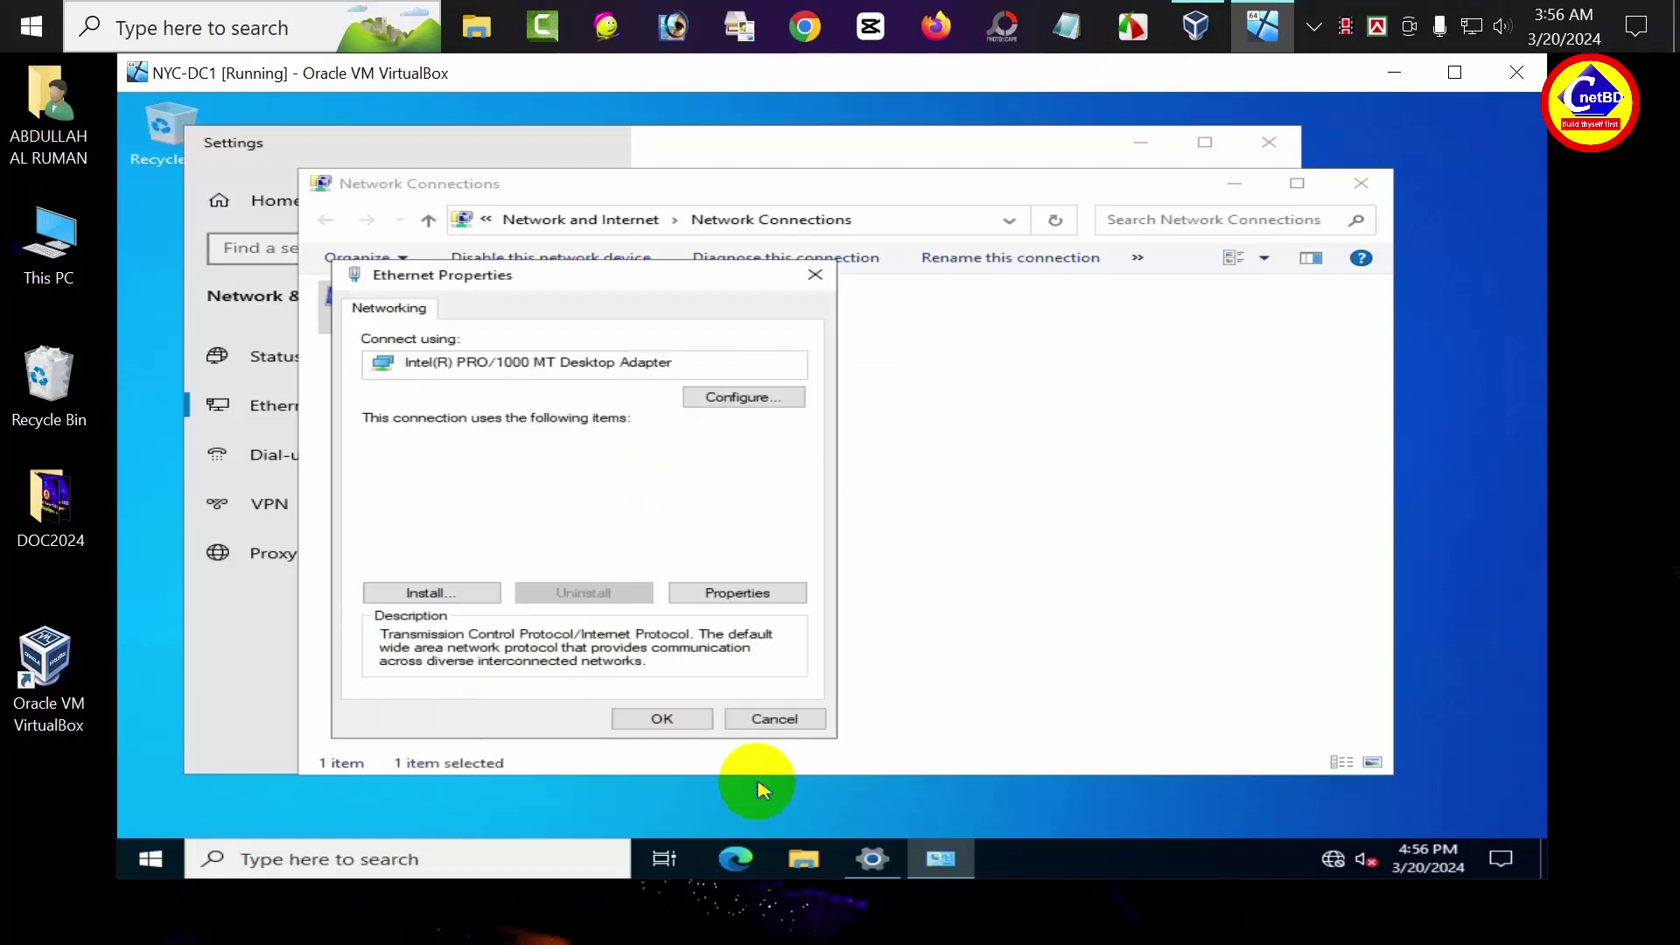
{"action": "left_click", "coordinate": [665, 720]}
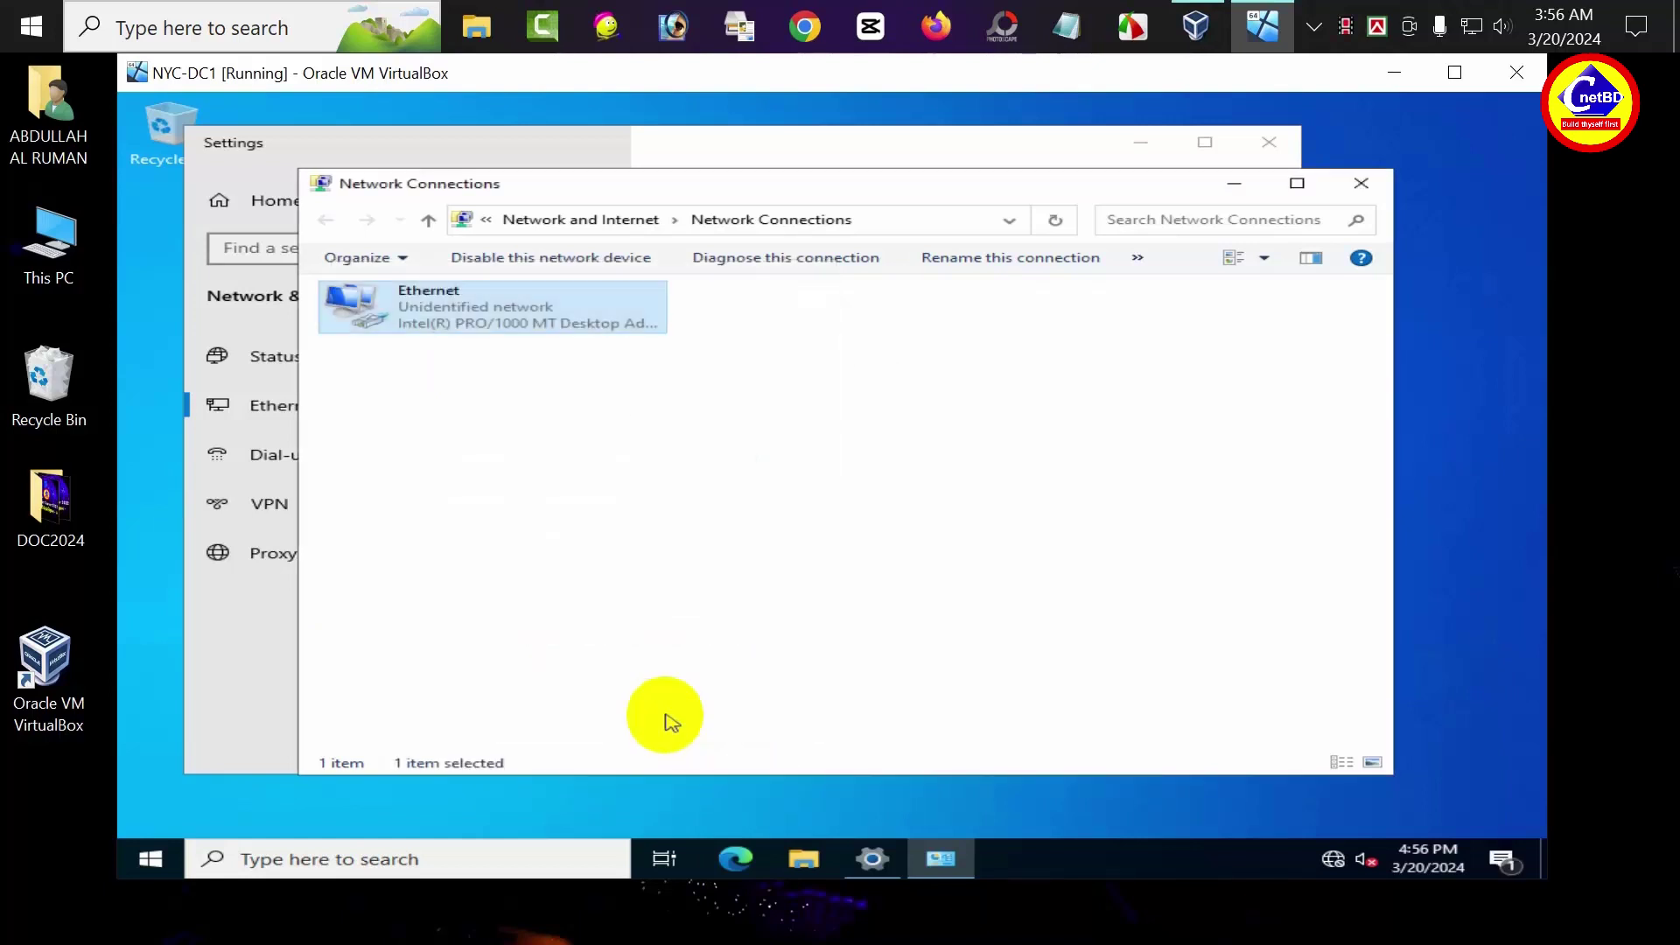
Turn off Microsoft Defender Firewall for the Domain and Private networks
{"action": "left_click", "coordinate": [1367, 188]}
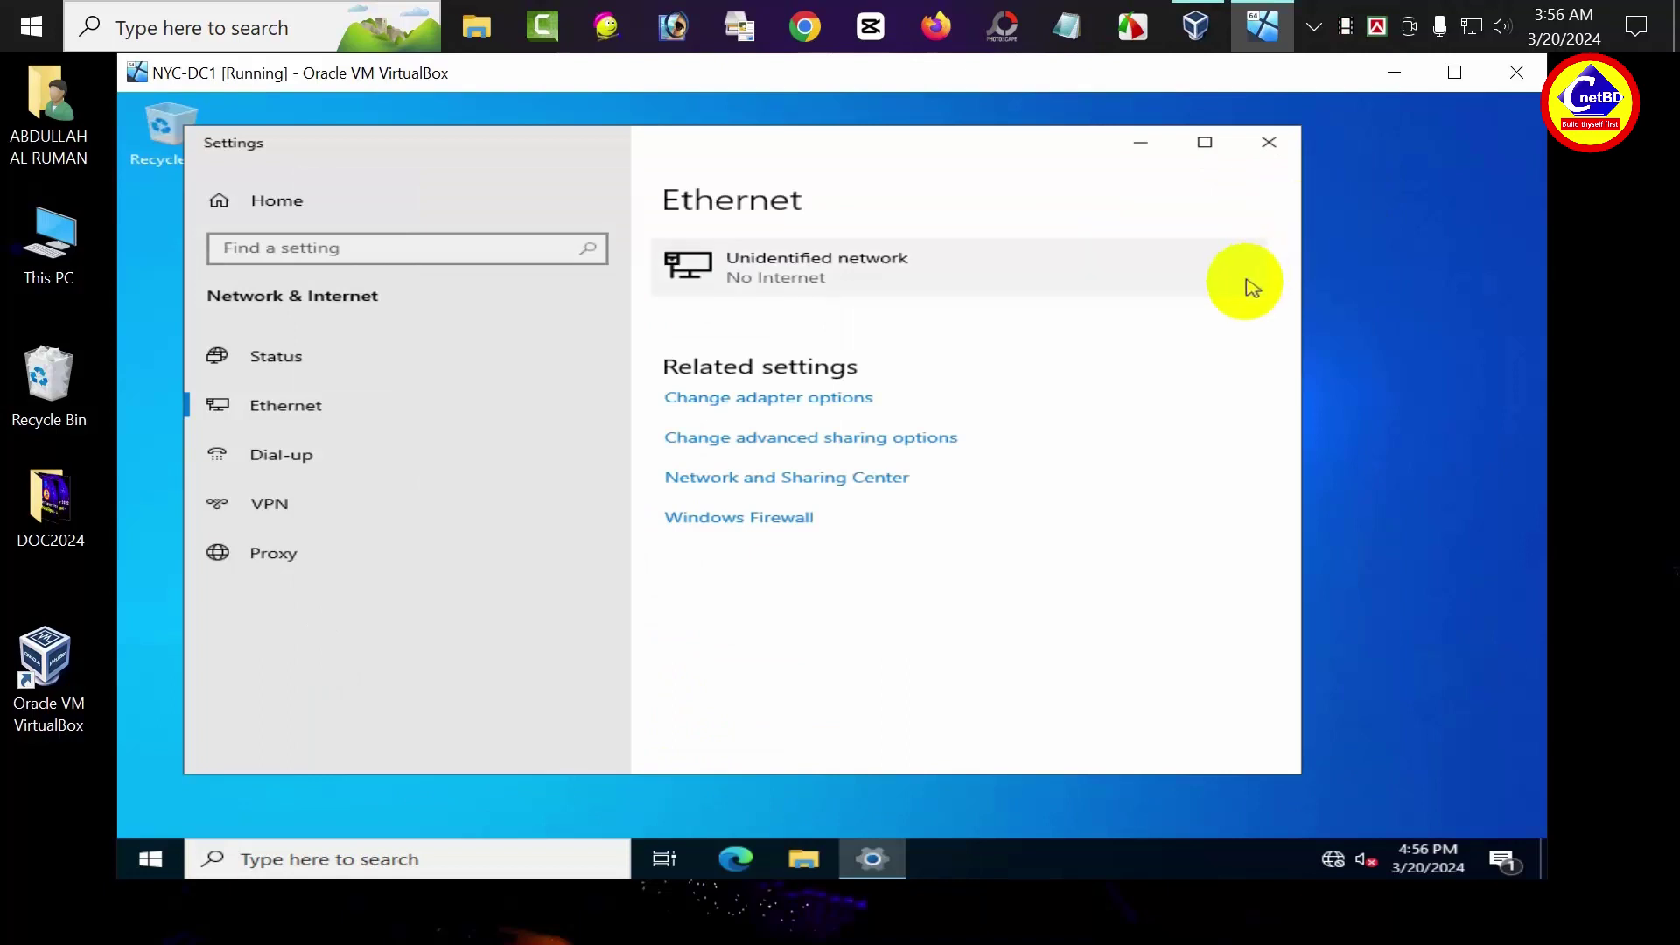
{"action": "left_click", "coordinate": [756, 525]}
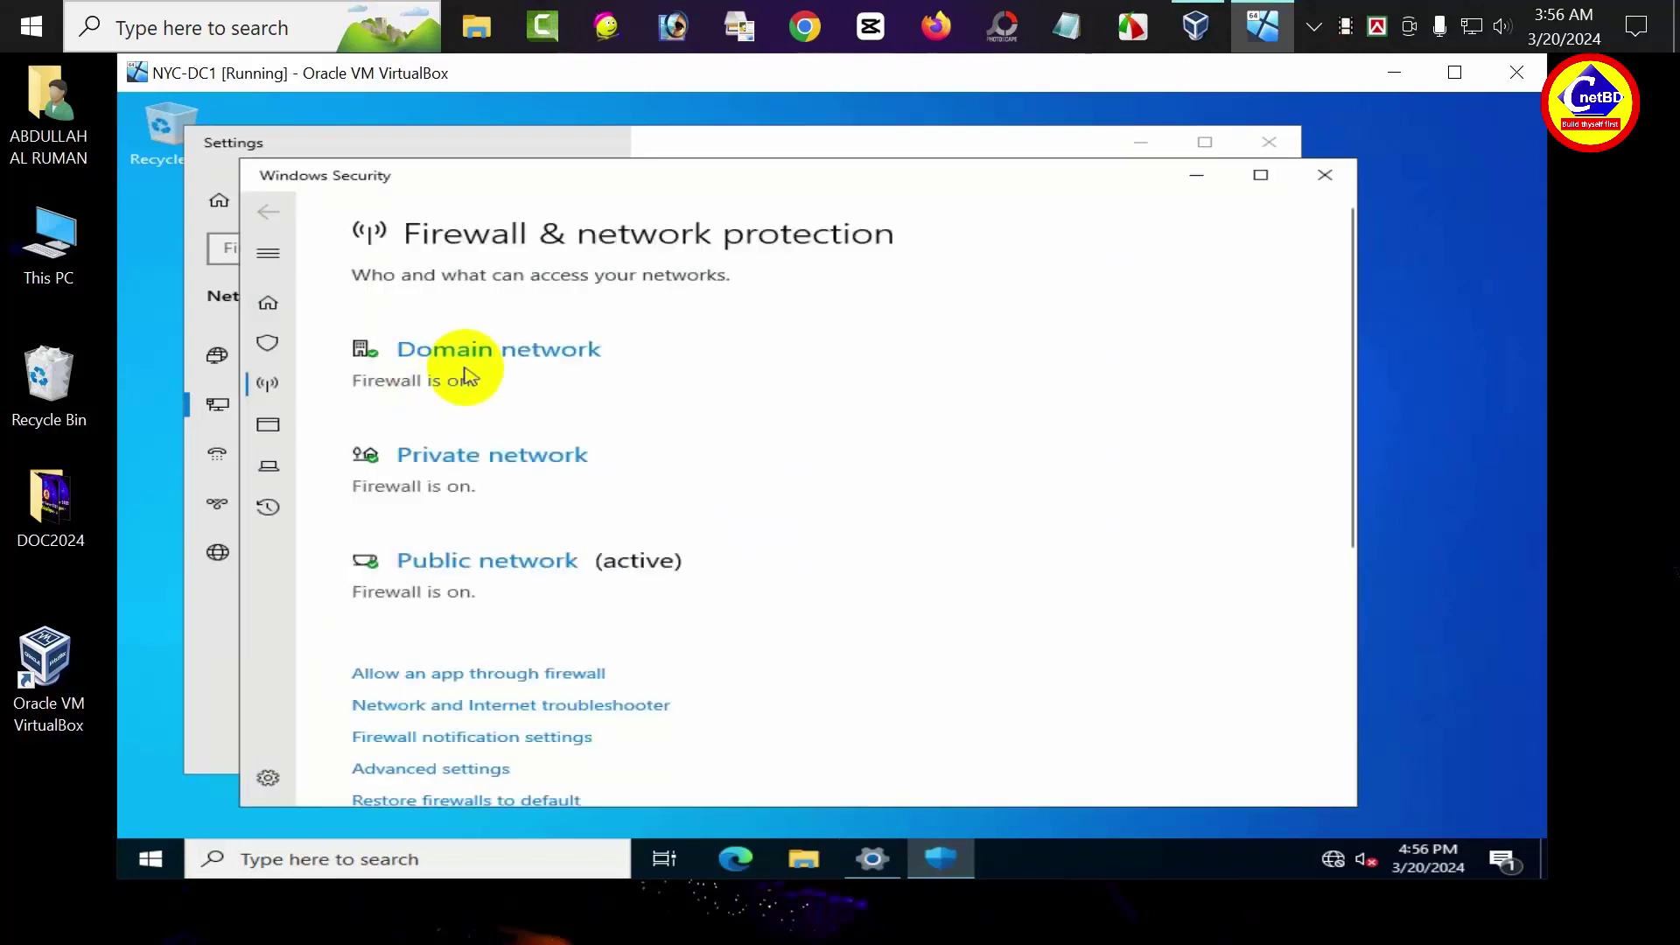
{"action": "left_click", "coordinate": [510, 354]}
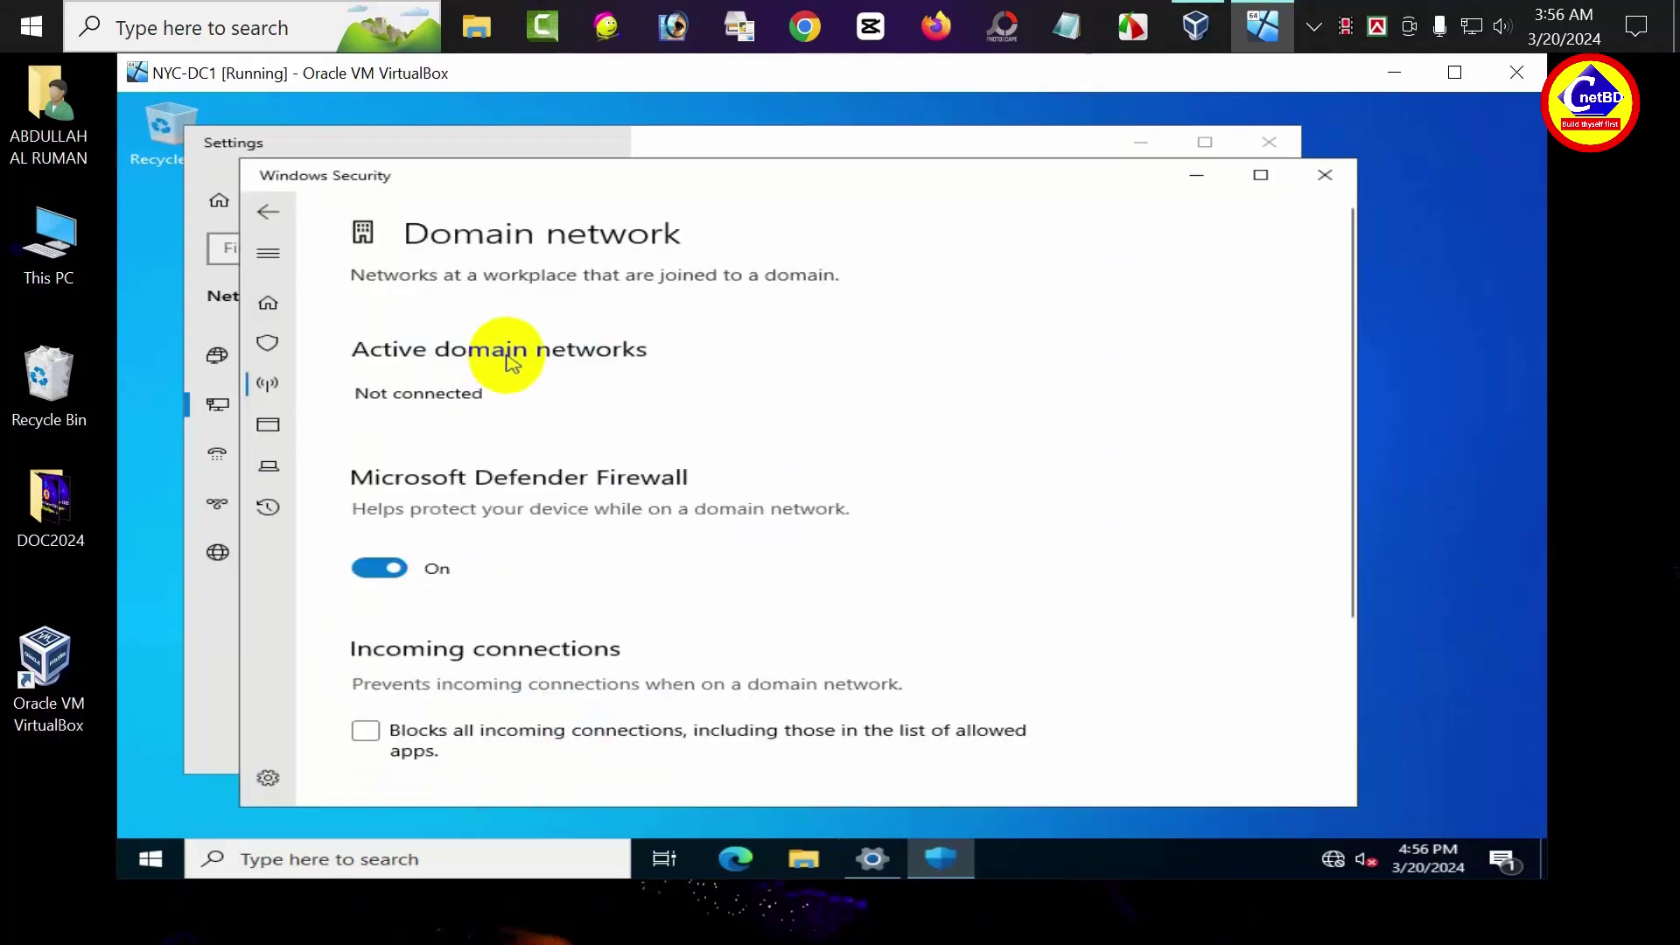
{"action": "left_click", "coordinate": [379, 568]}
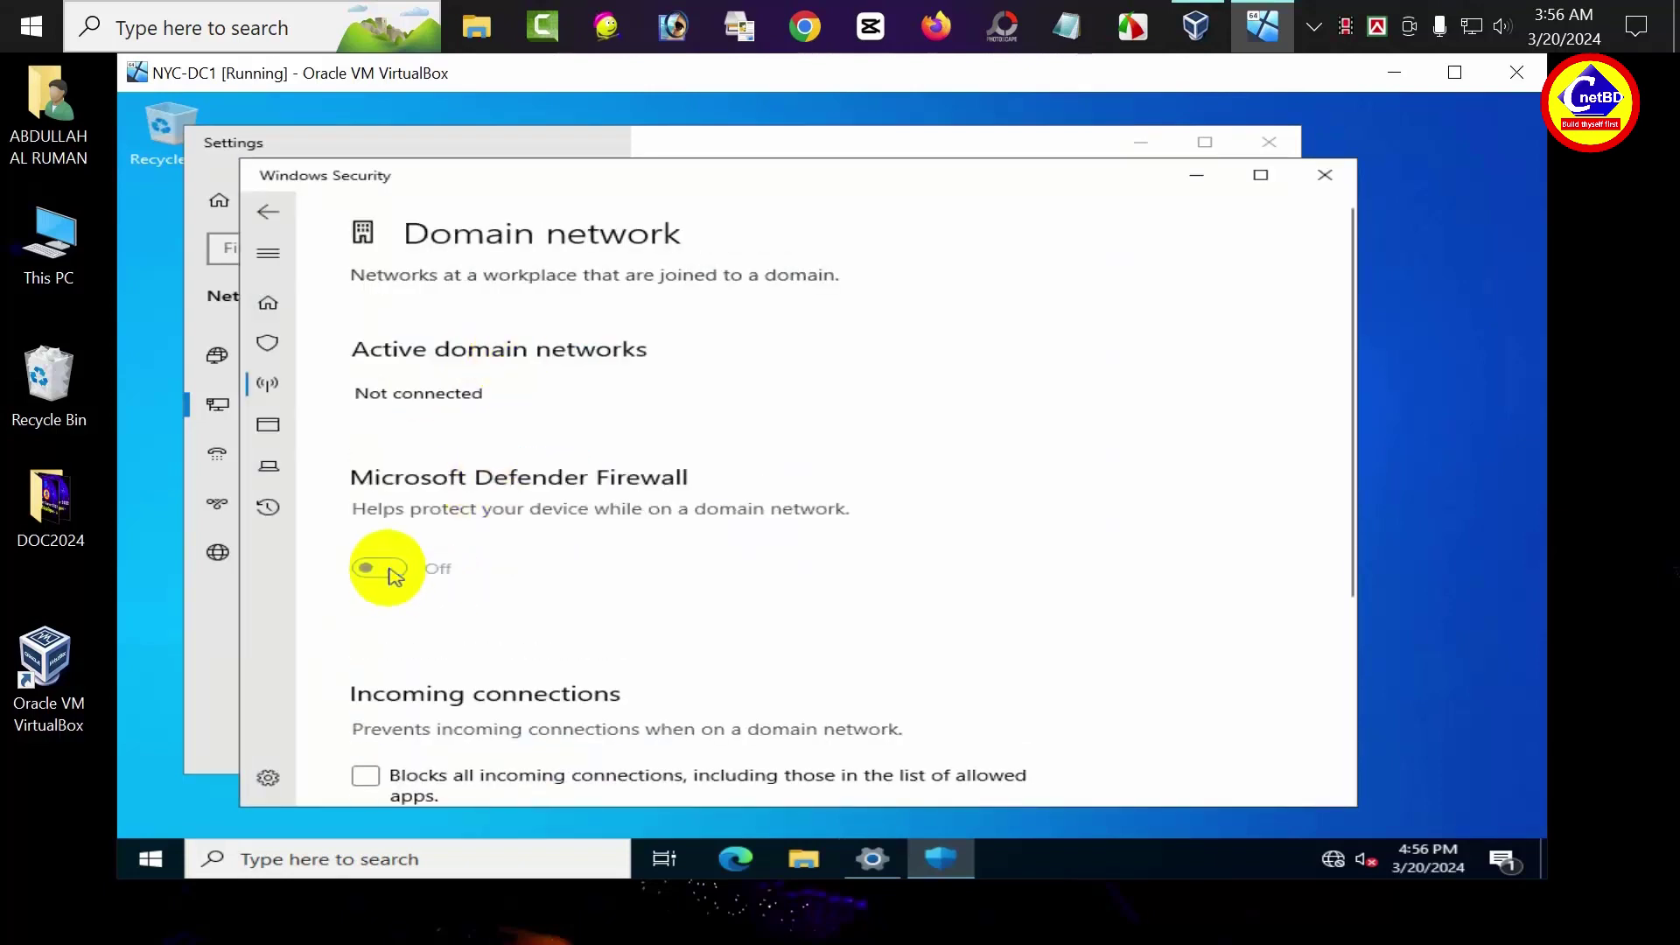
{"action": "left_click", "coordinate": [268, 211]}
{"action": "left_click", "coordinate": [531, 464]}
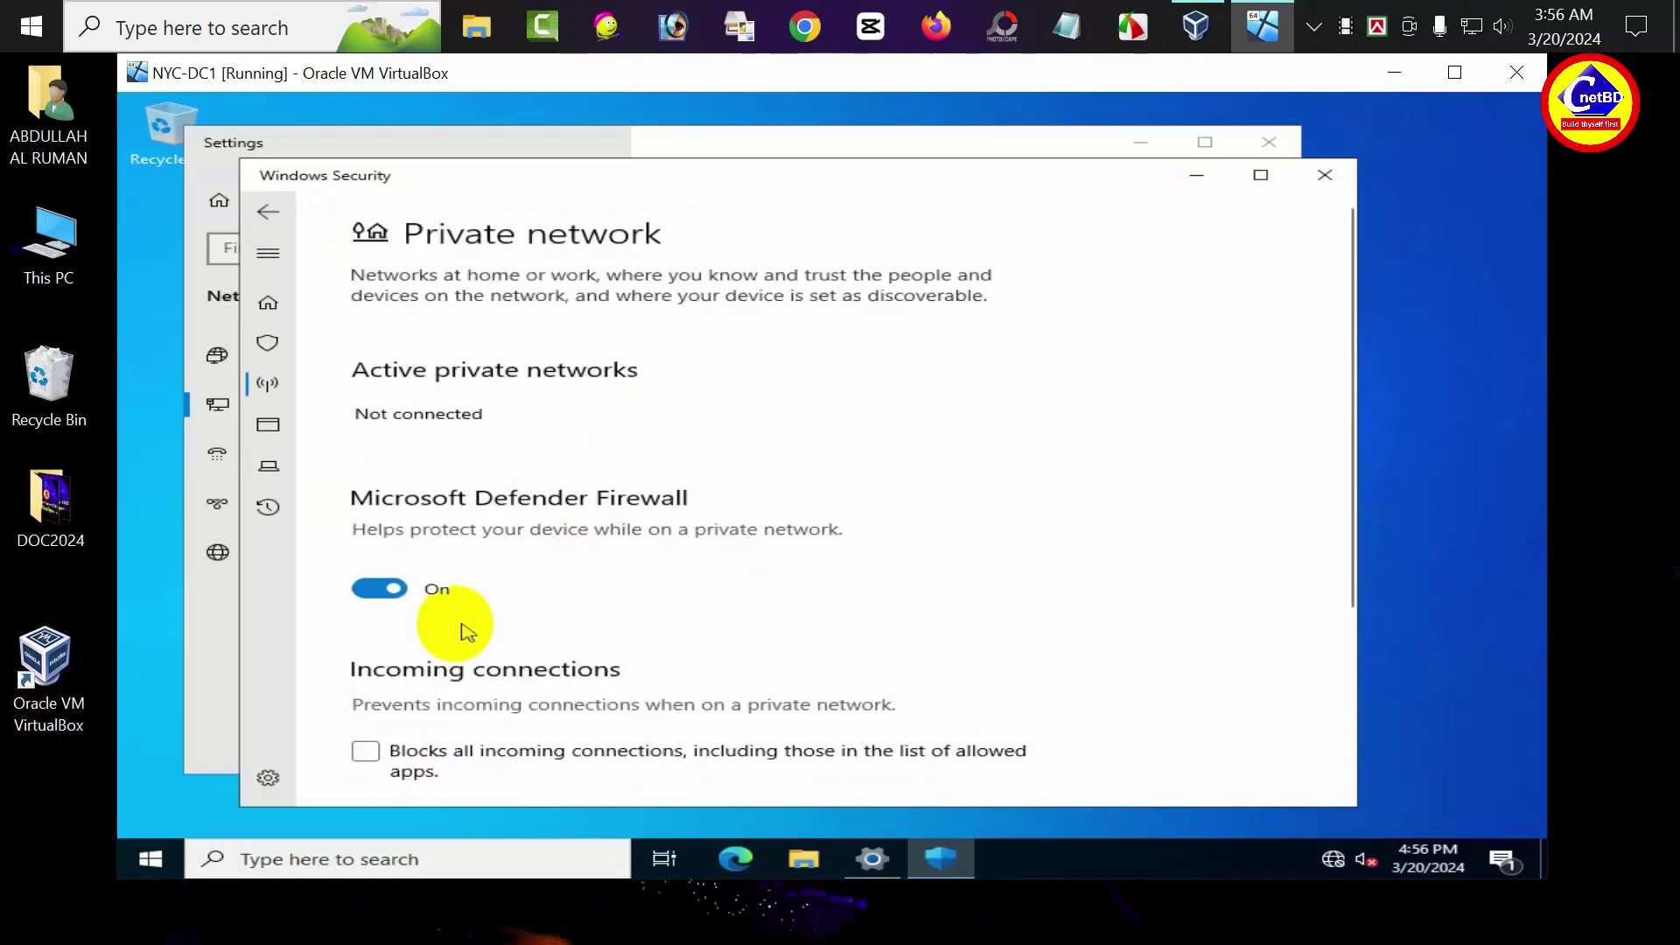
{"action": "left_click", "coordinate": [379, 588]}
Turn off the firewall for the Public network, then close Windows Security and Settings
{"action": "left_click", "coordinate": [254, 197]}
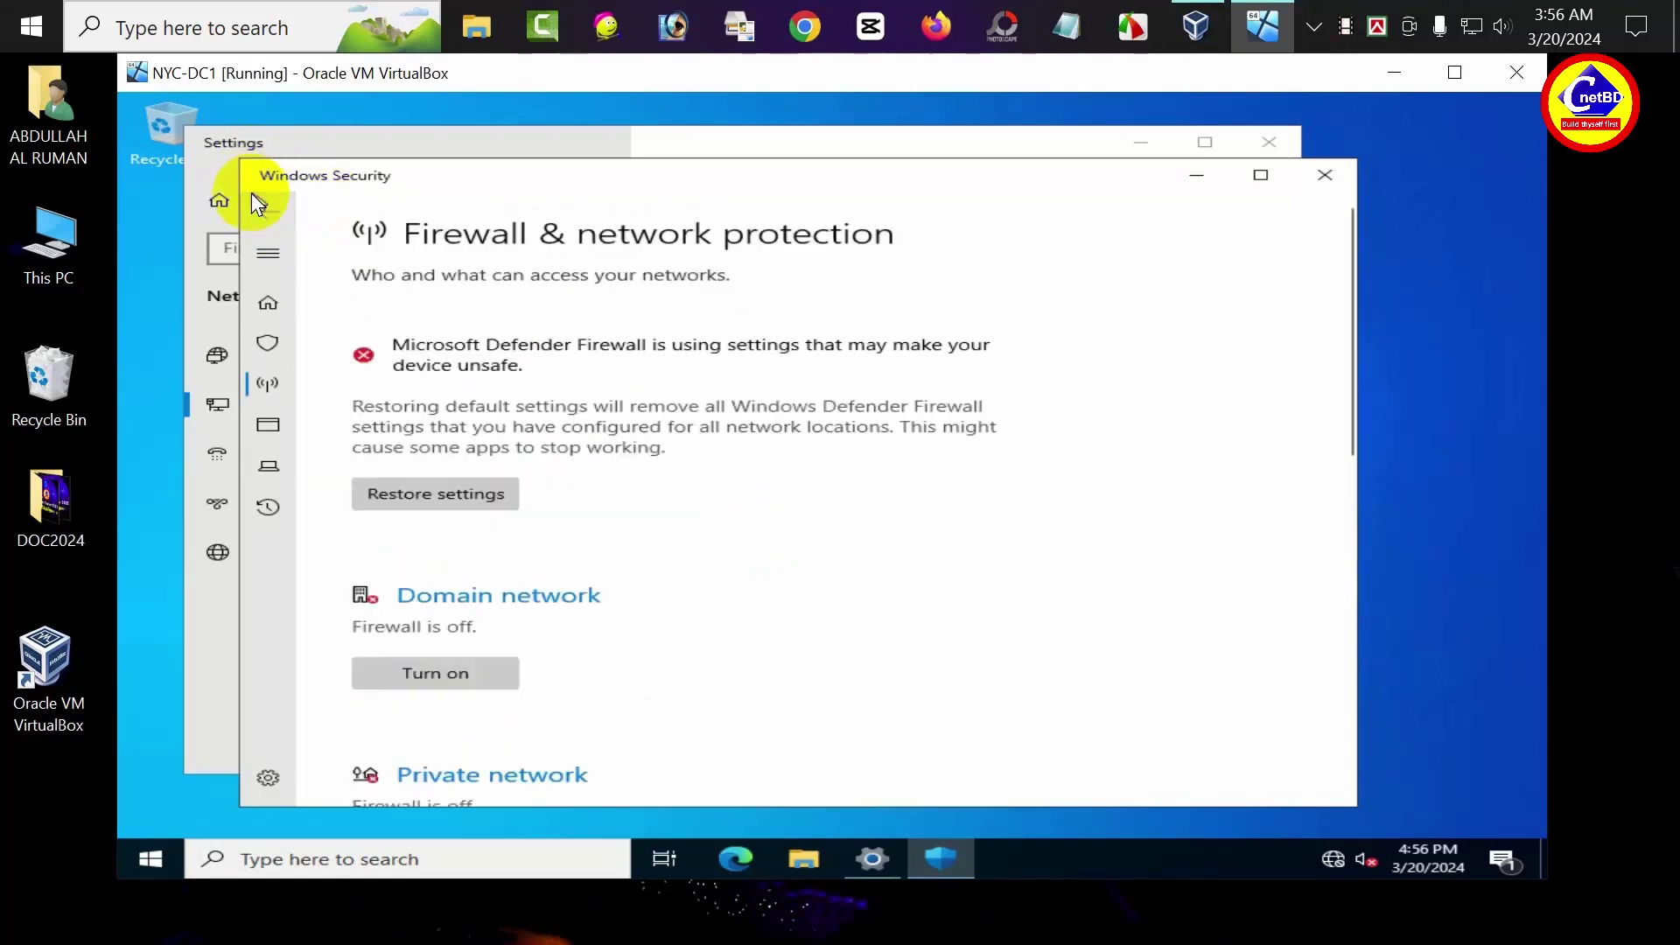
{"action": "scroll", "coordinate": [560, 595], "scroll_direction": "down", "scroll_amount": 2}
{"action": "scroll", "coordinate": [569, 620], "scroll_direction": "down", "scroll_amount": 2}
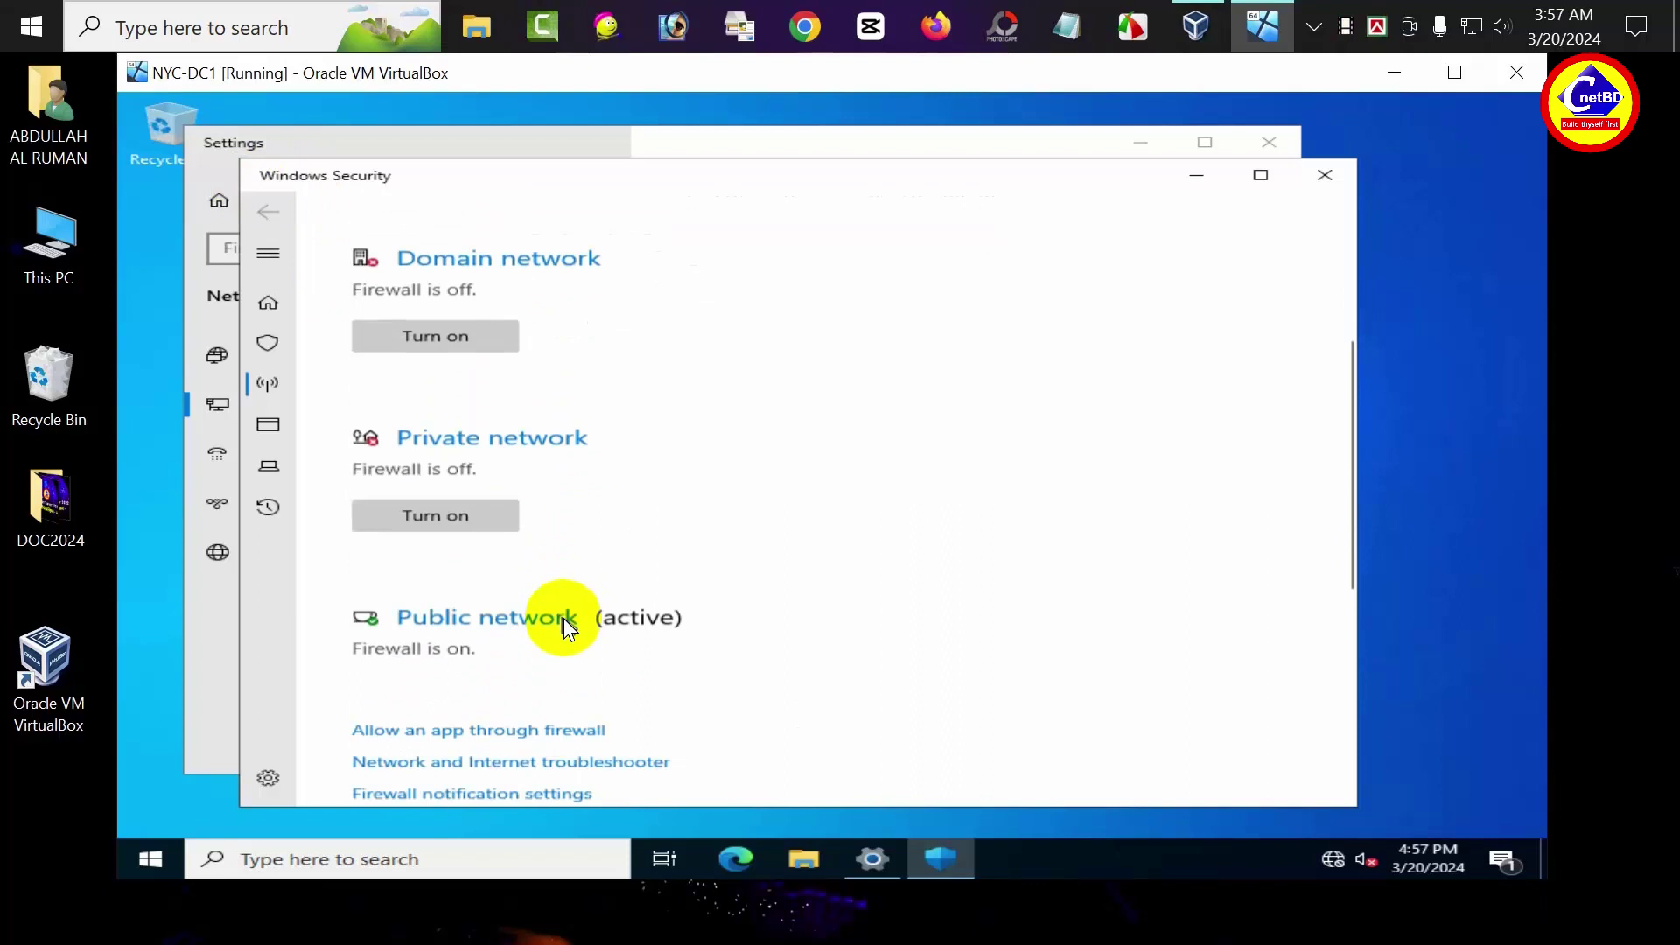
{"action": "left_click", "coordinate": [523, 591]}
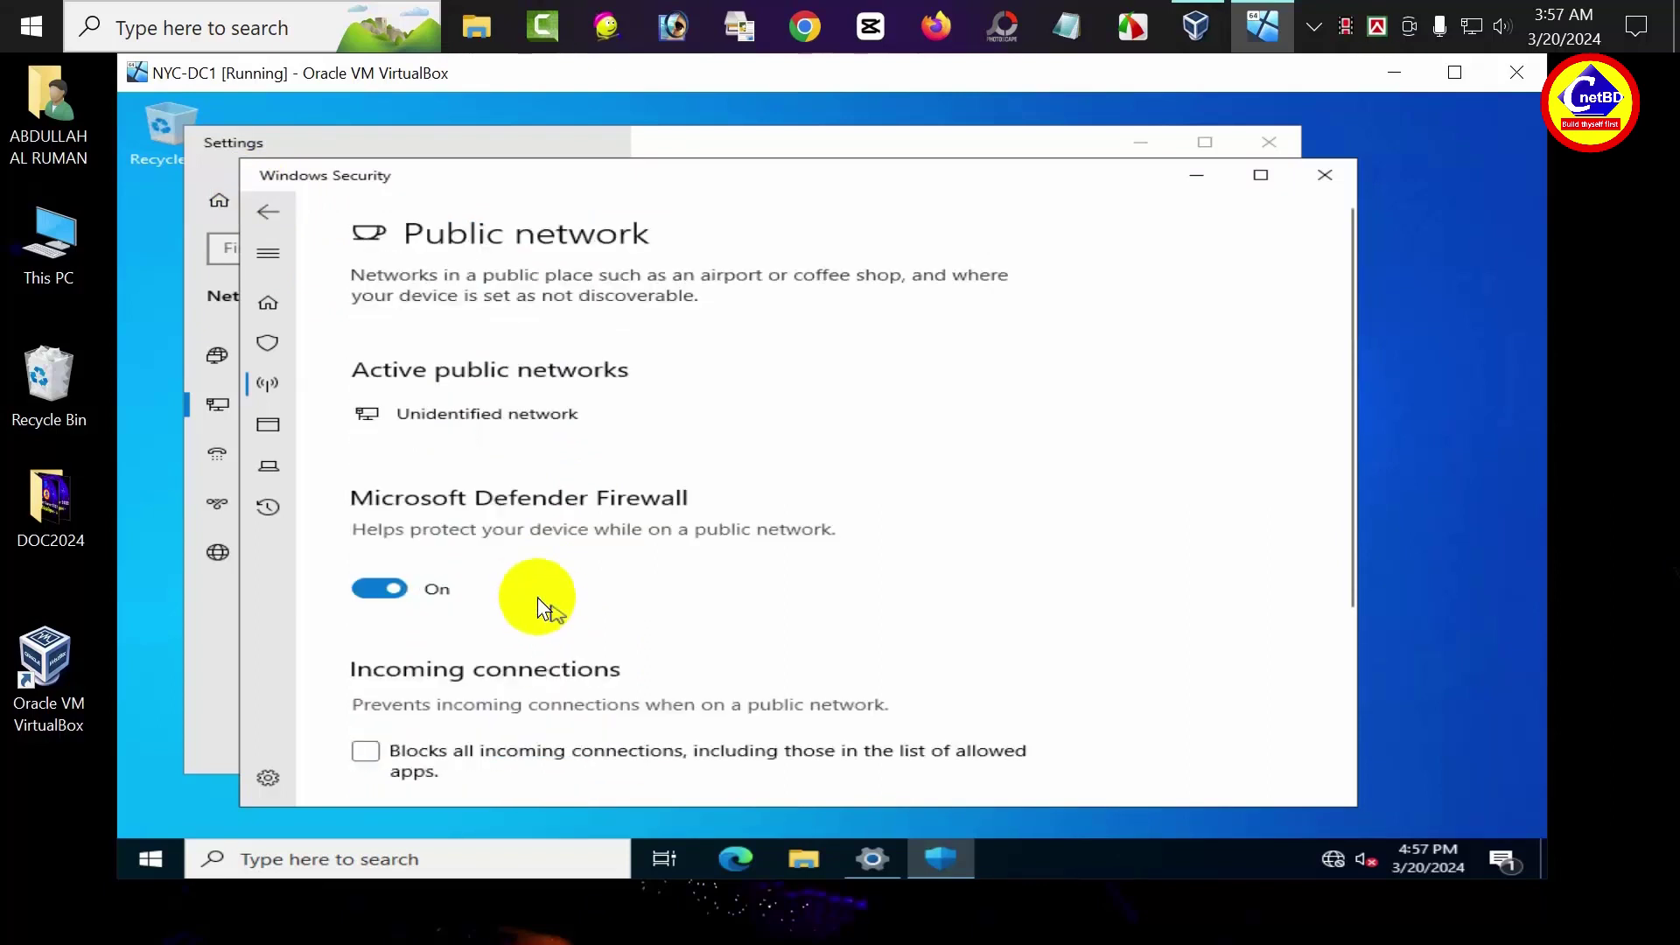
{"action": "left_click", "coordinate": [387, 600]}
{"action": "left_click", "coordinate": [268, 211]}
{"action": "scroll", "coordinate": [623, 598], "scroll_direction": "down", "scroll_amount": 3}
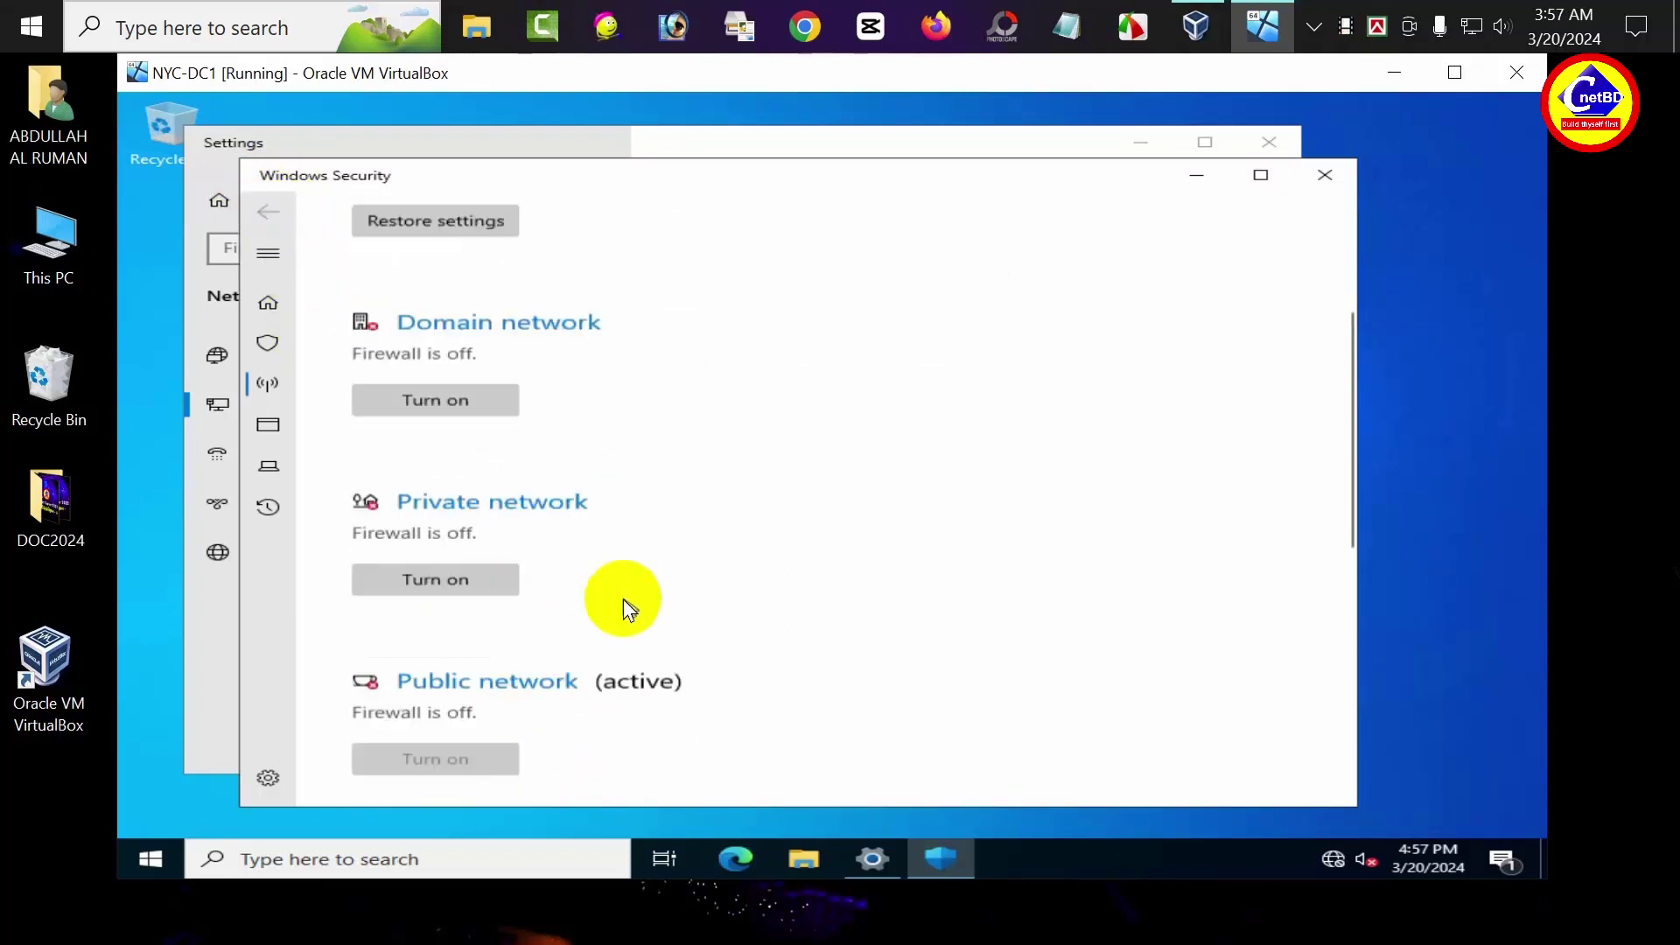
{"action": "scroll", "coordinate": [623, 599], "scroll_direction": "down", "scroll_amount": 2}
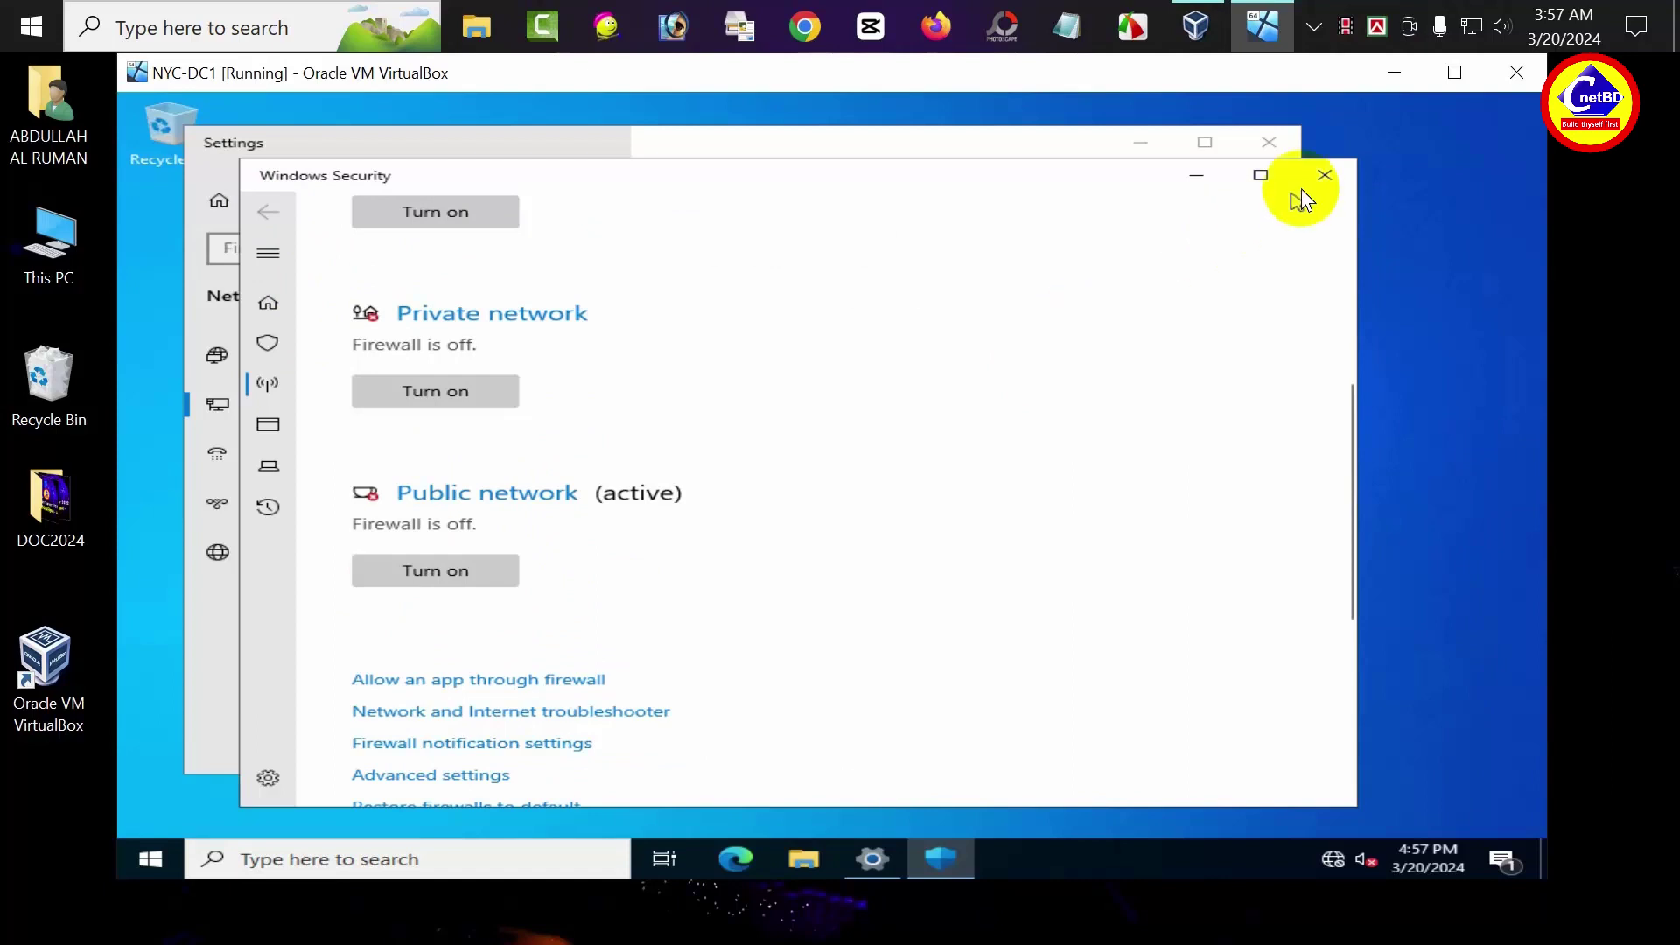
{"action": "left_click", "coordinate": [1324, 175]}
{"action": "left_click", "coordinate": [1267, 143]}
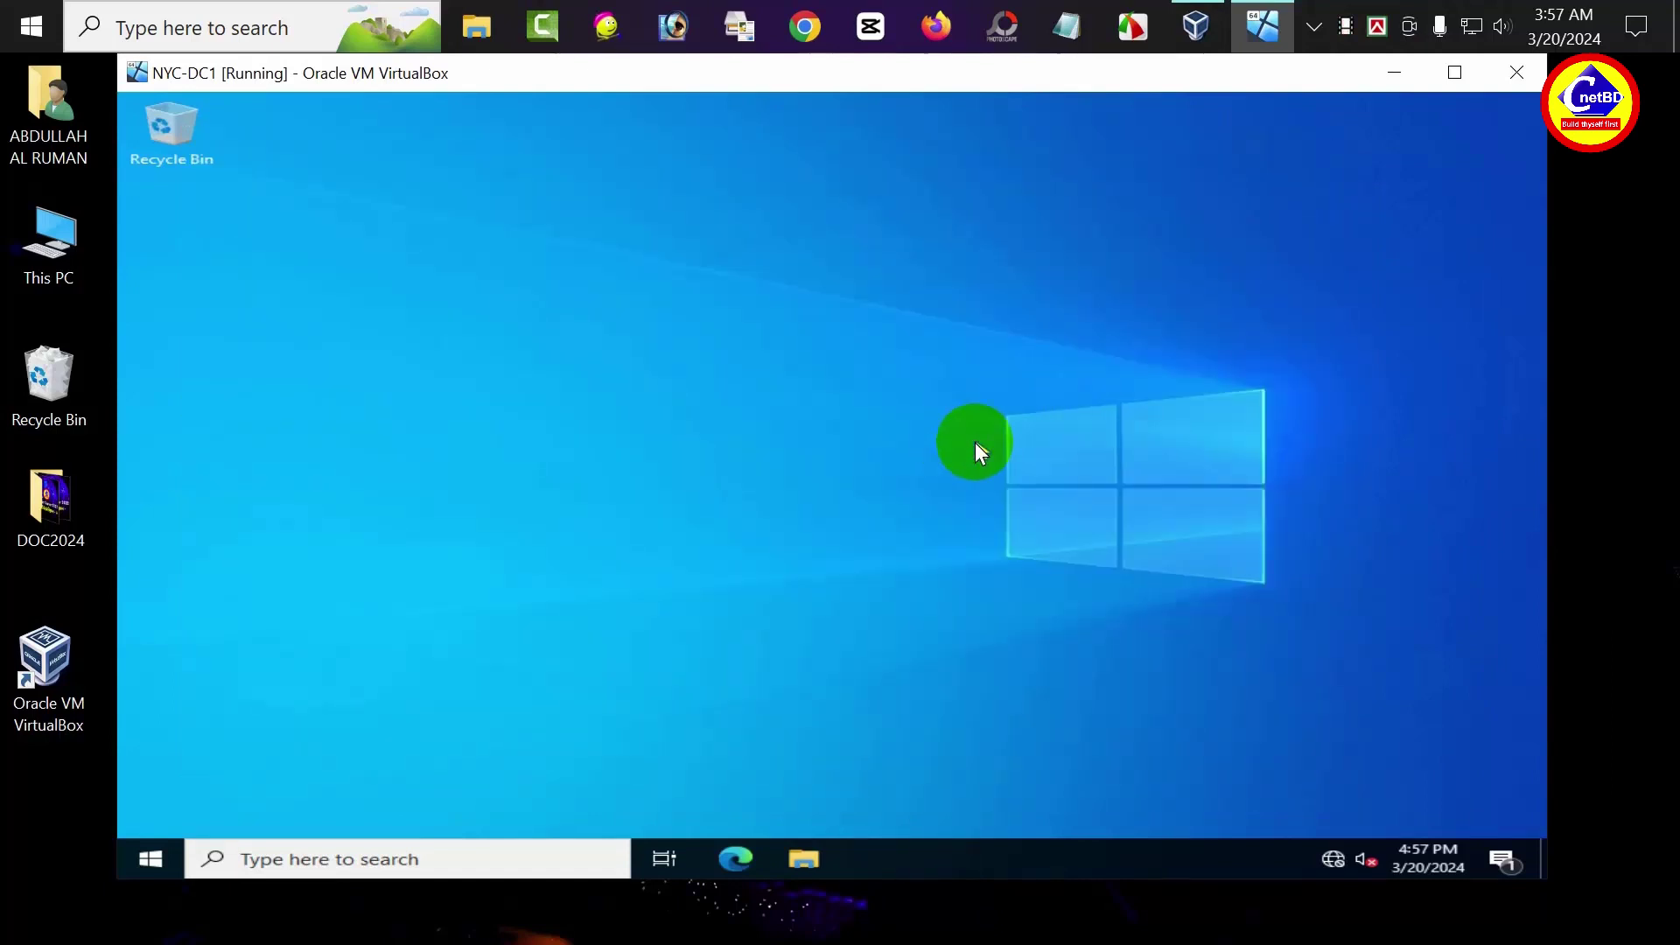
Open Advanced system settings from This PC's Properties in File Explorer
{"action": "left_click", "coordinate": [798, 849]}
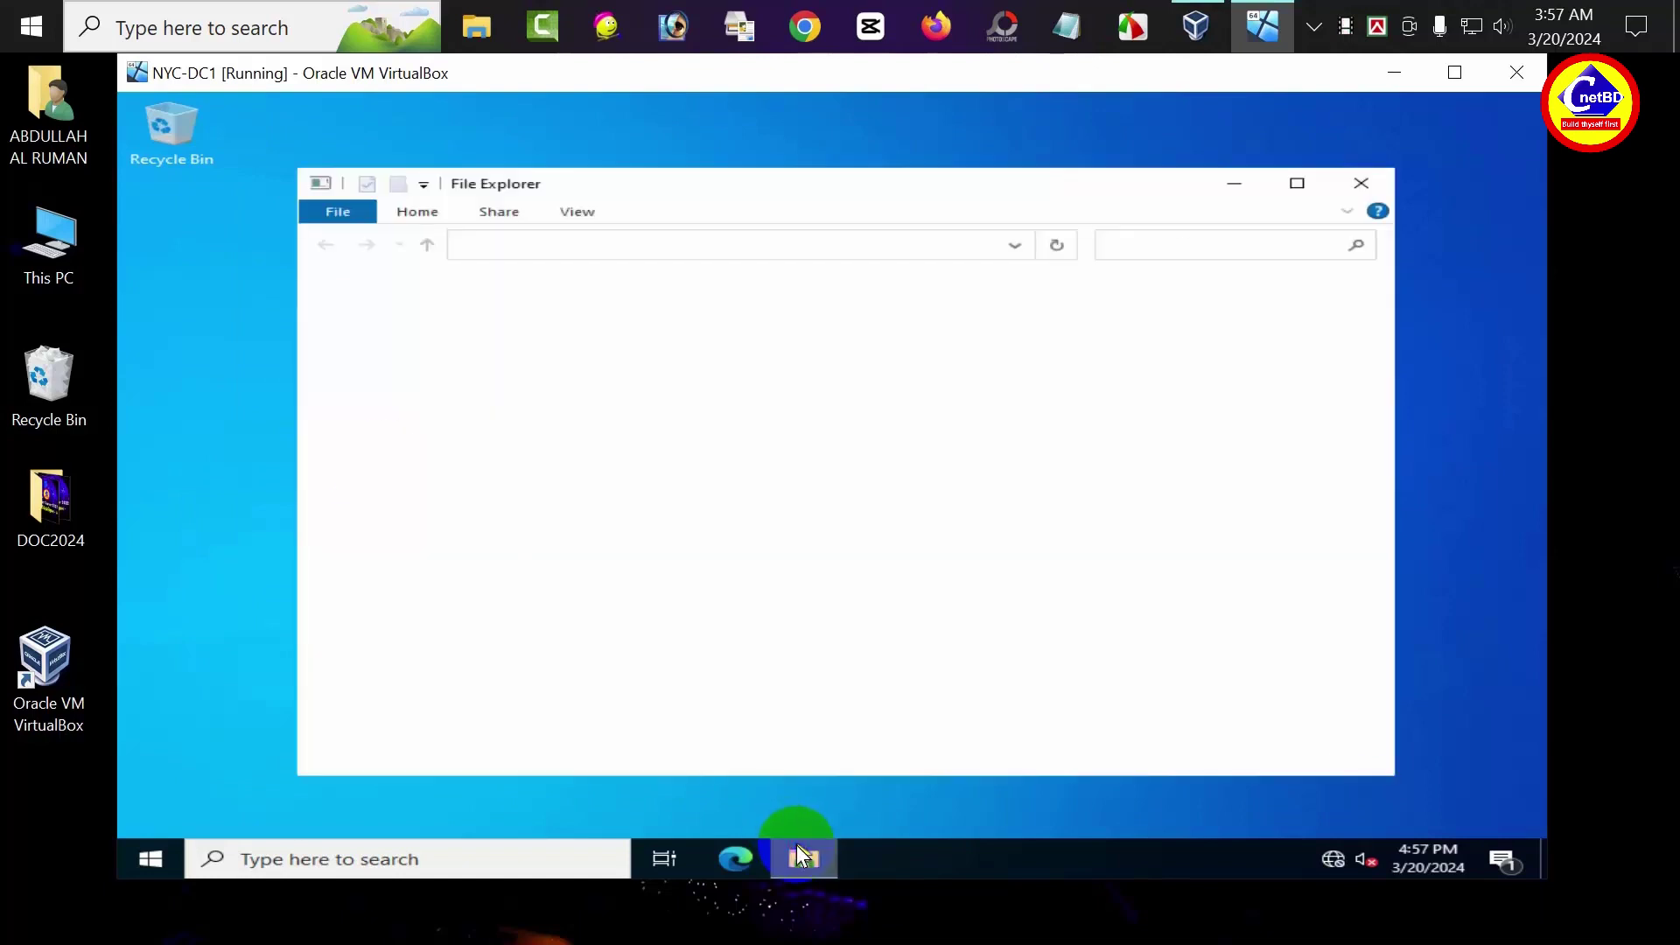
{"action": "right_click", "coordinate": [376, 429]}
{"action": "left_click", "coordinate": [378, 433]}
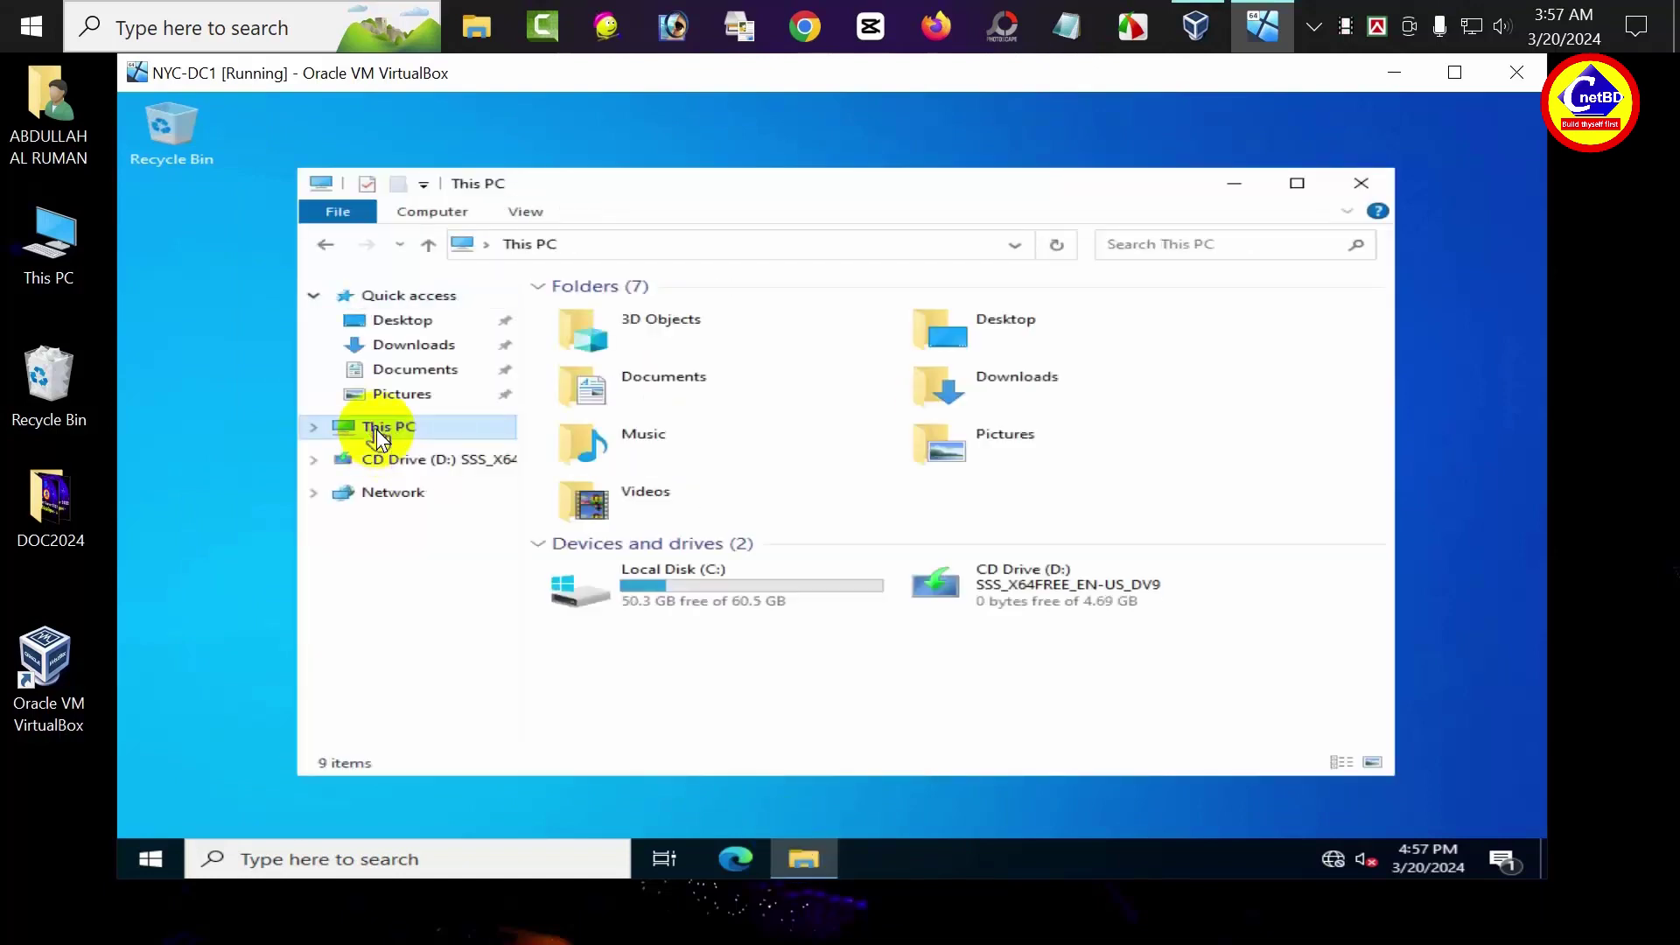
{"action": "right_click", "coordinate": [696, 653]}
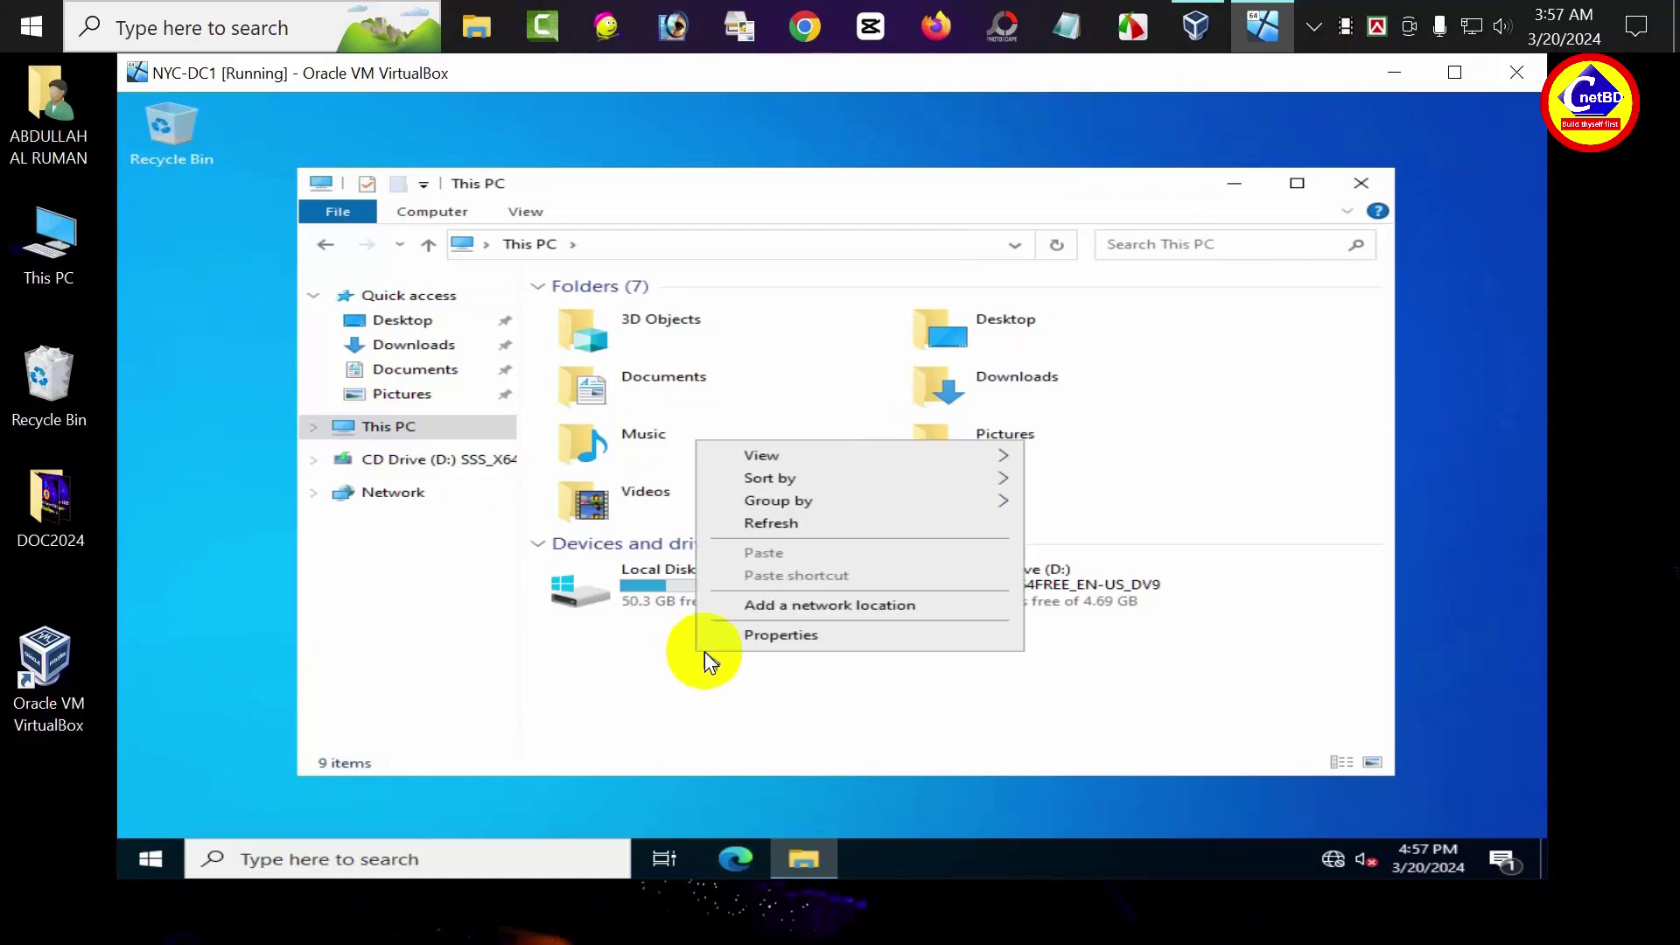
{"action": "left_click", "coordinate": [753, 635]}
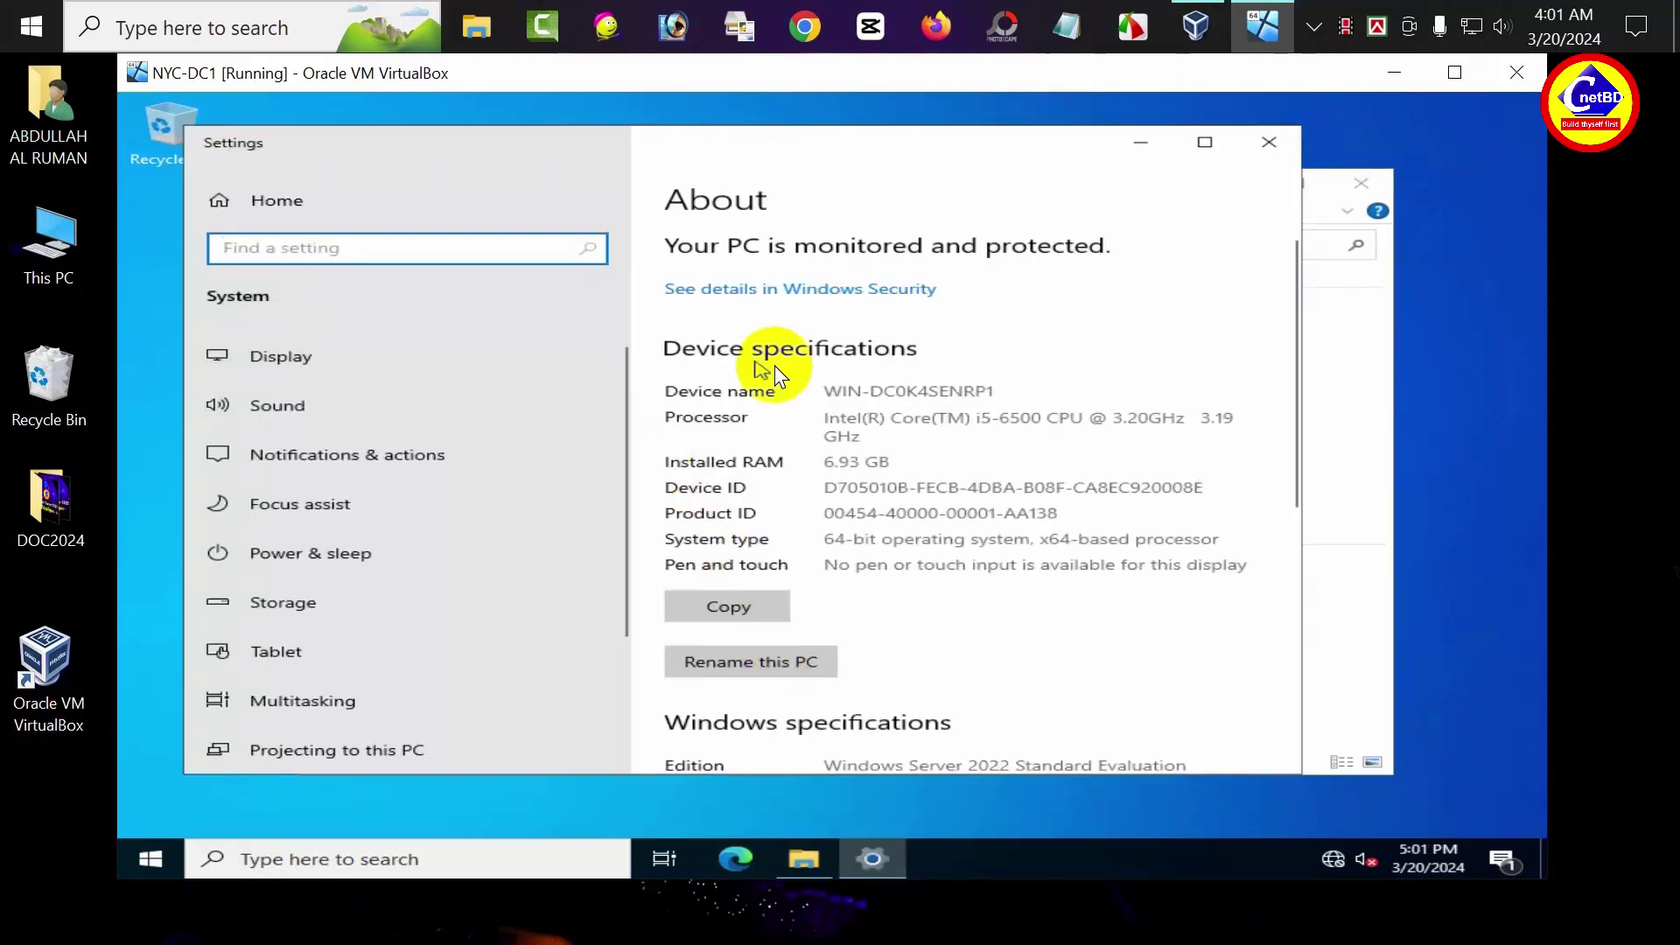
{"action": "scroll", "coordinate": [973, 403], "scroll_direction": "down", "scroll_amount": 7}
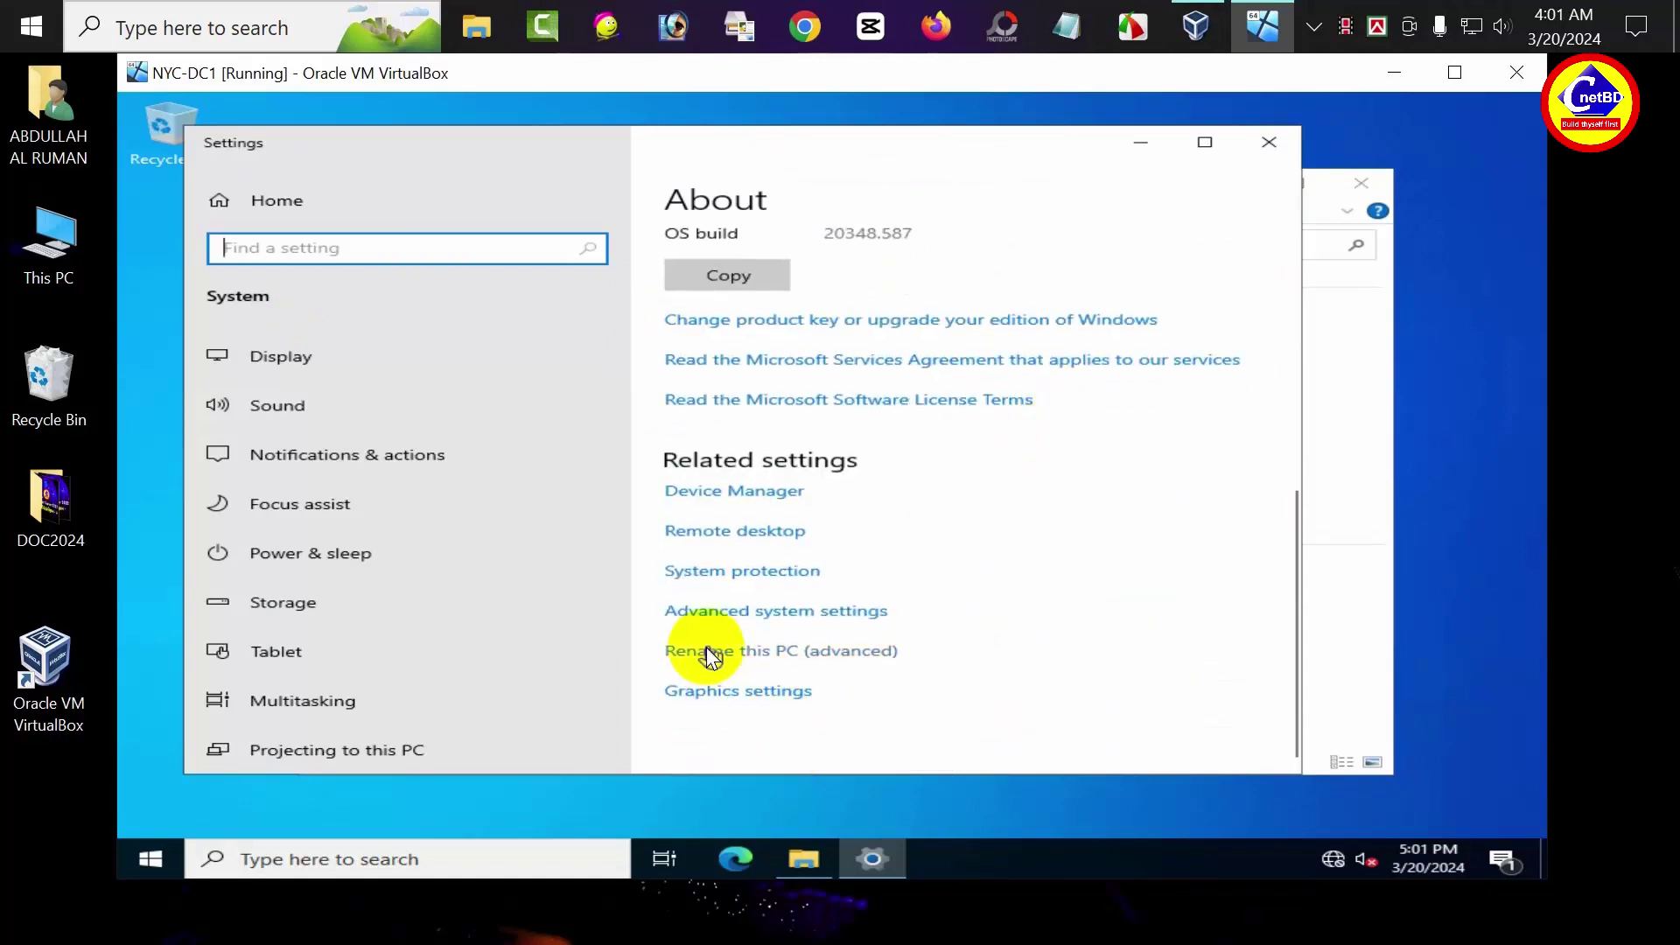
{"action": "left_click", "coordinate": [827, 613]}
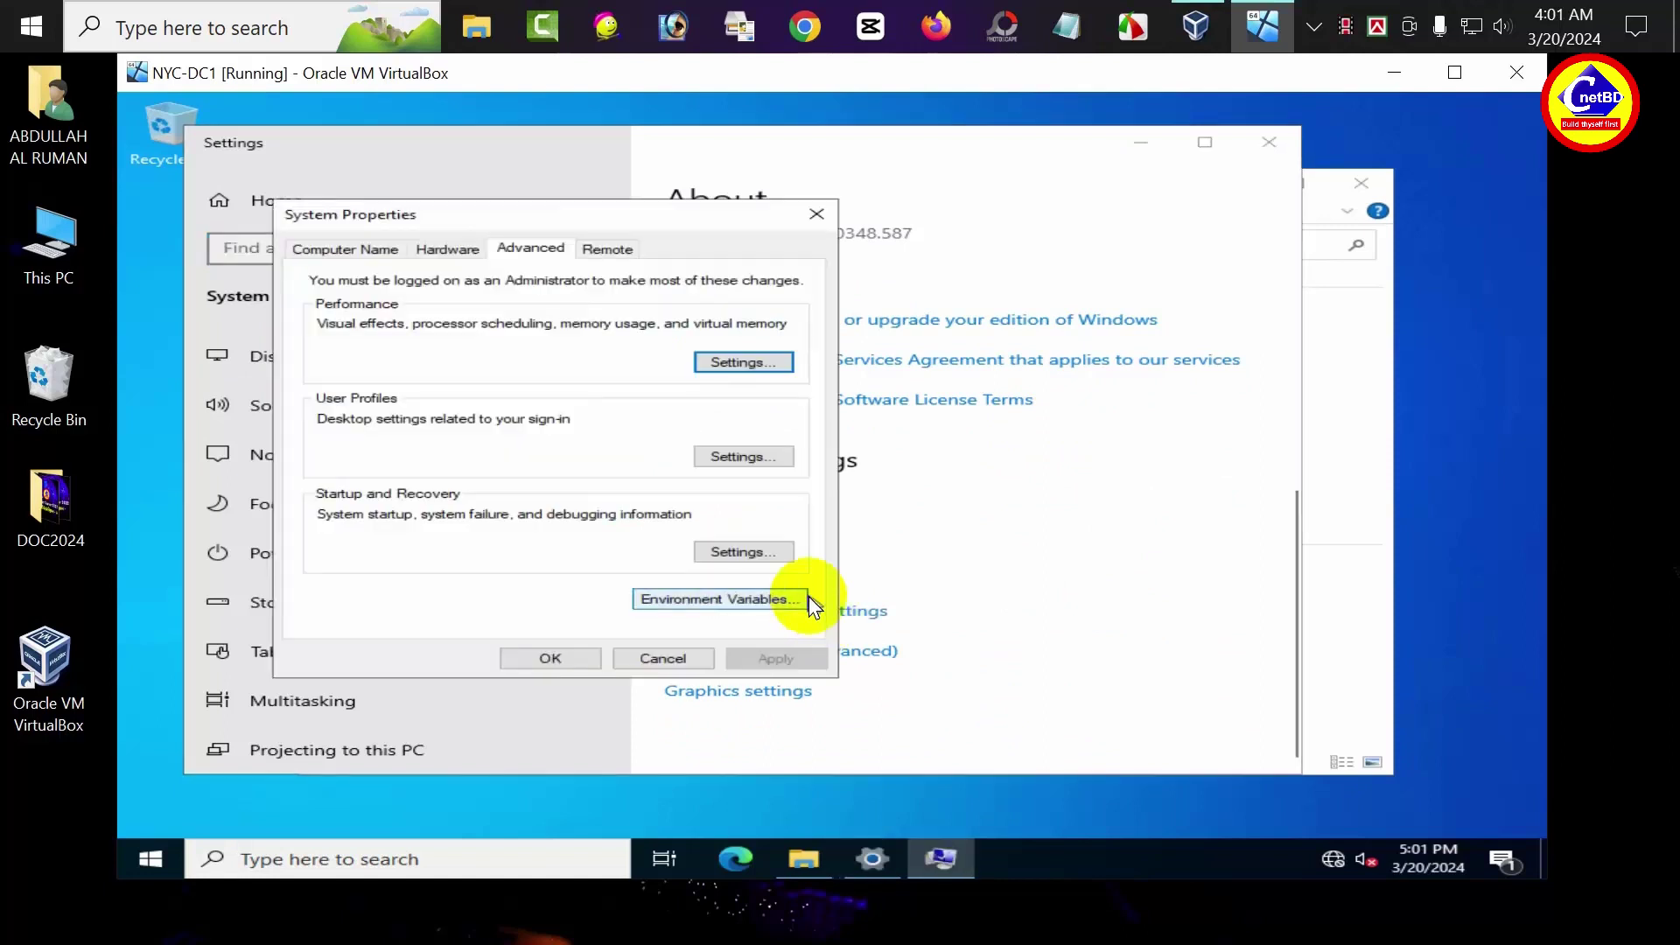
Change the computer name to NYC-DC1 and restart the server
{"action": "left_click", "coordinate": [345, 254]}
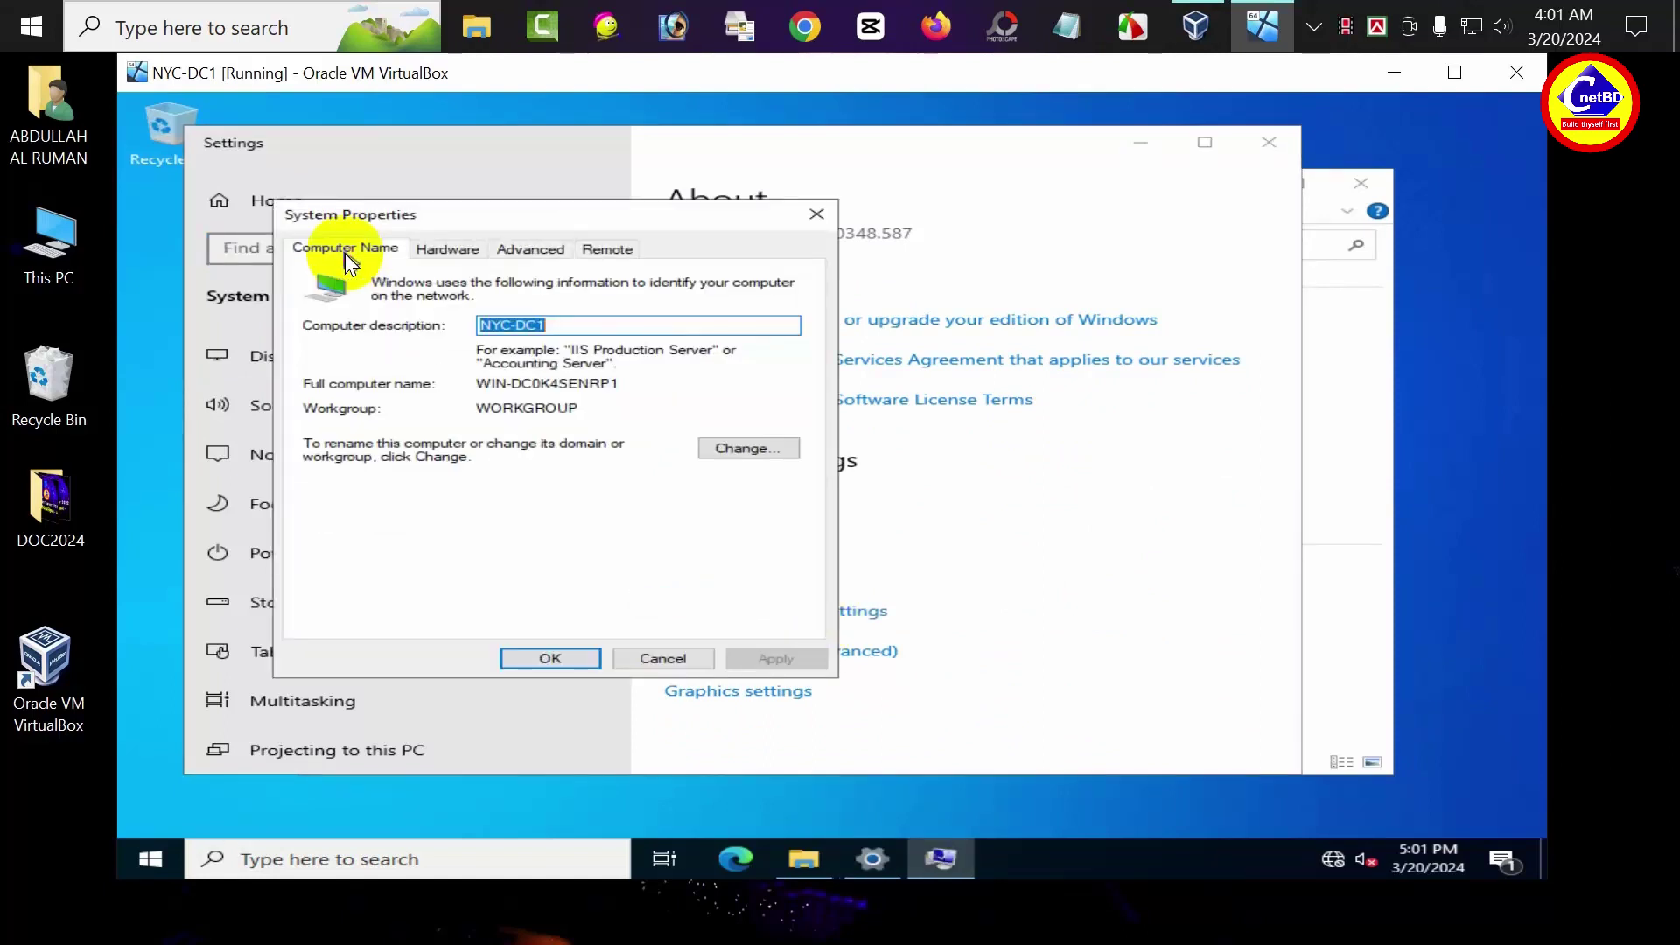
{"action": "left_click", "coordinate": [733, 448]}
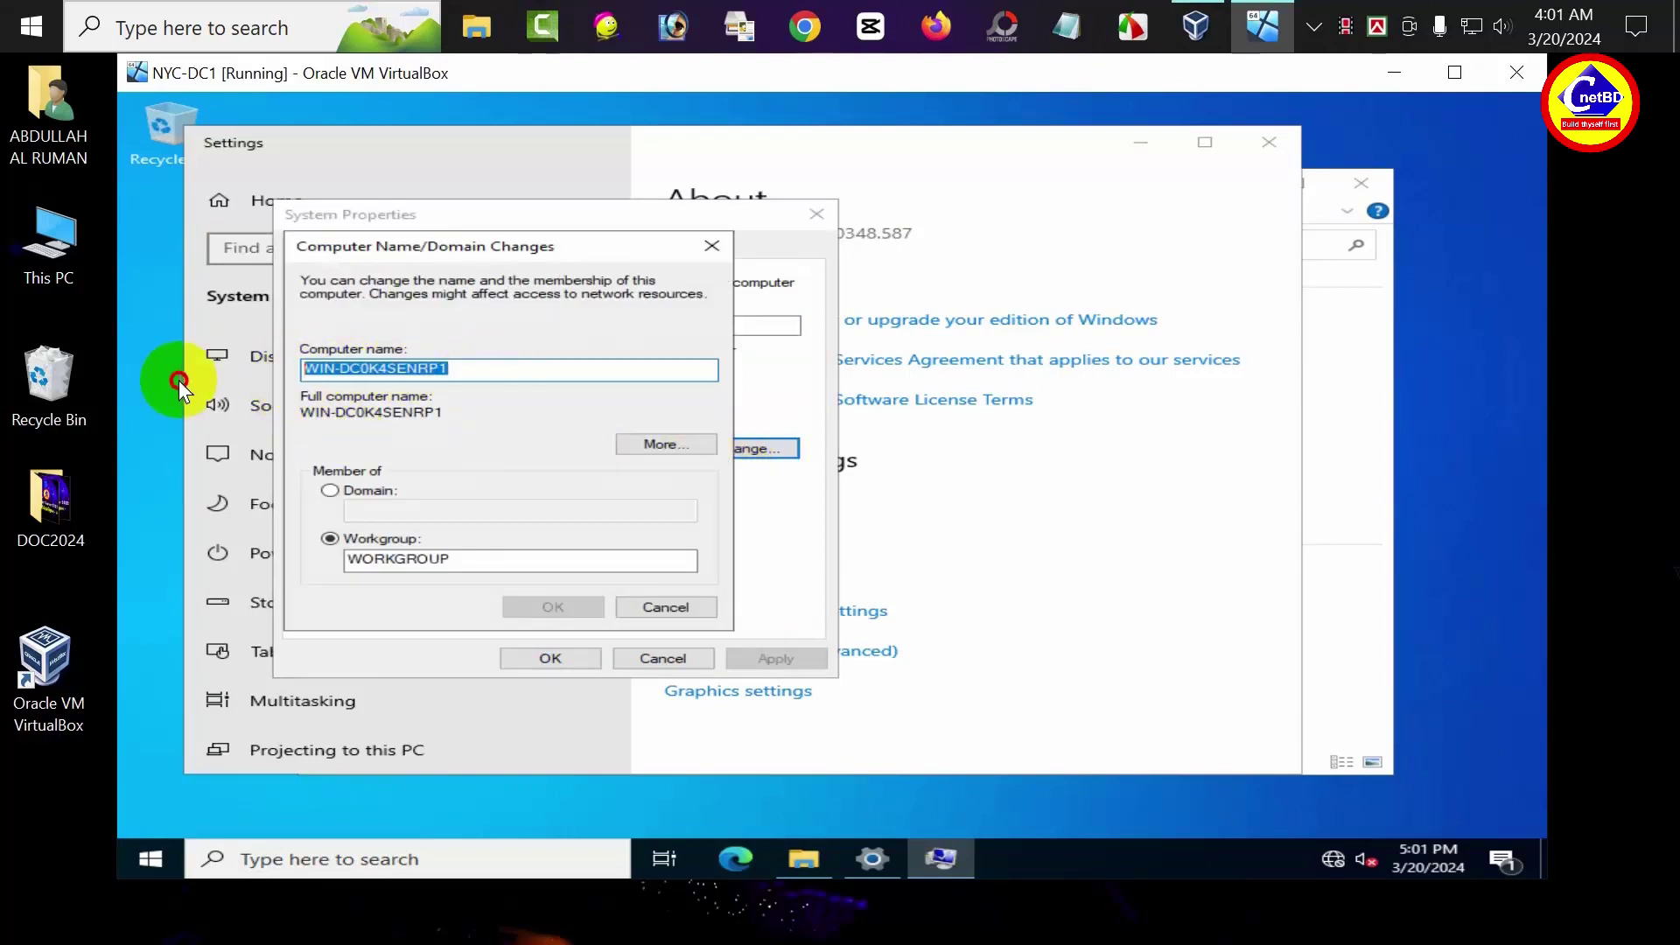
{"action": "type", "text": "NYC"}
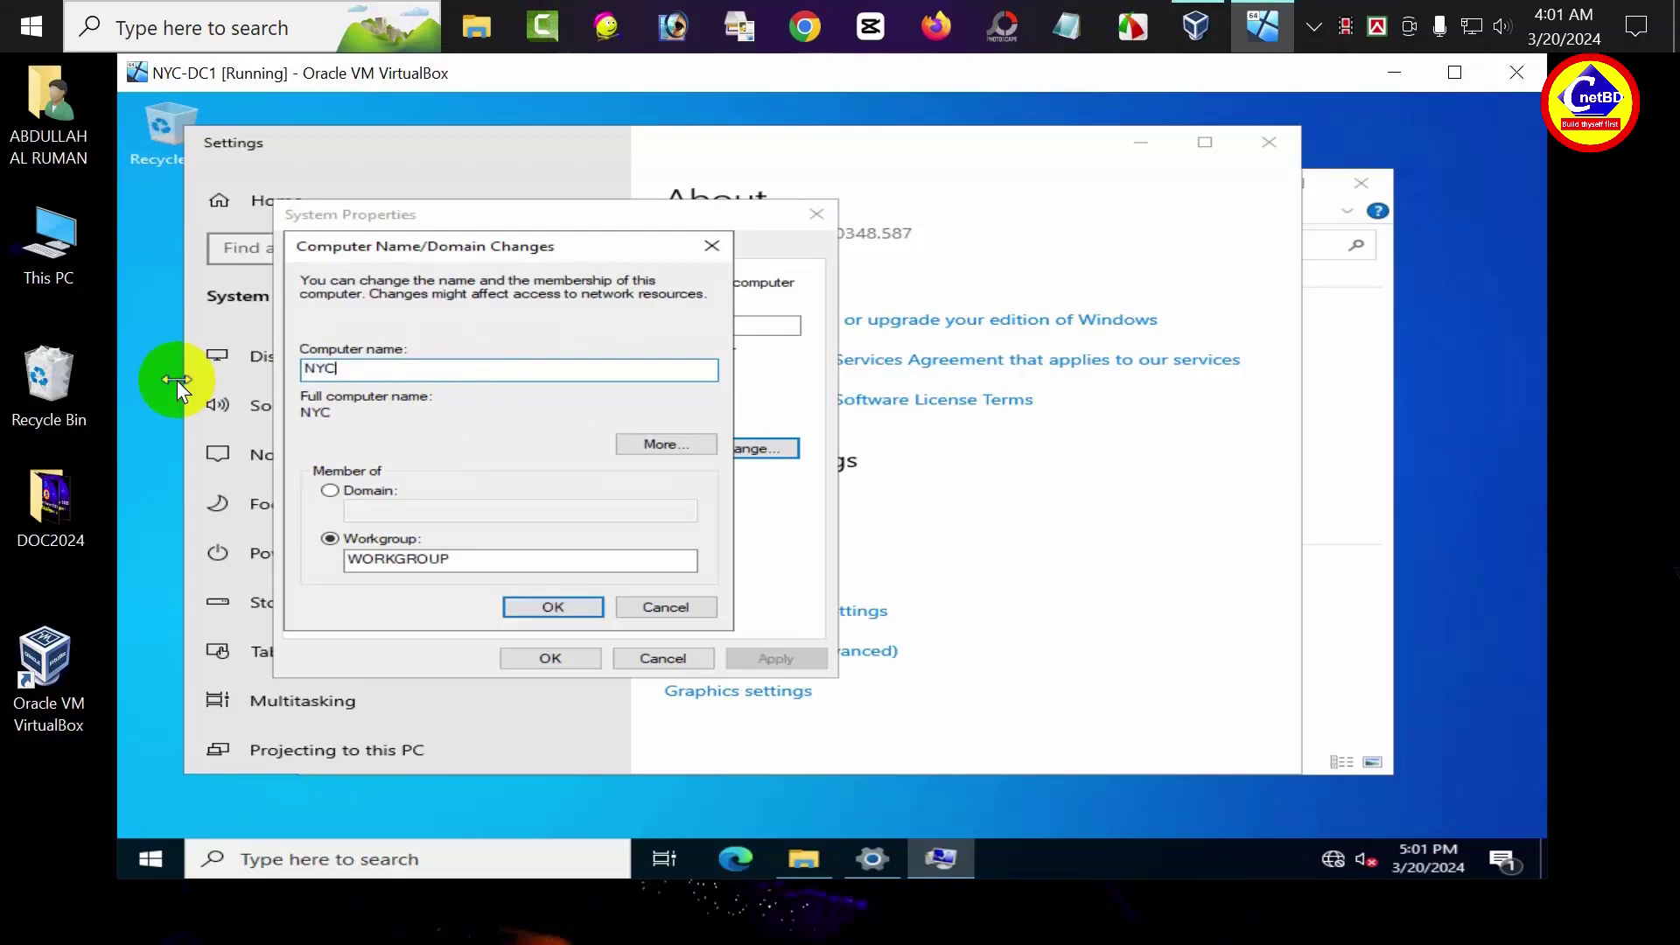
{"action": "type", "text": "-DC1"}
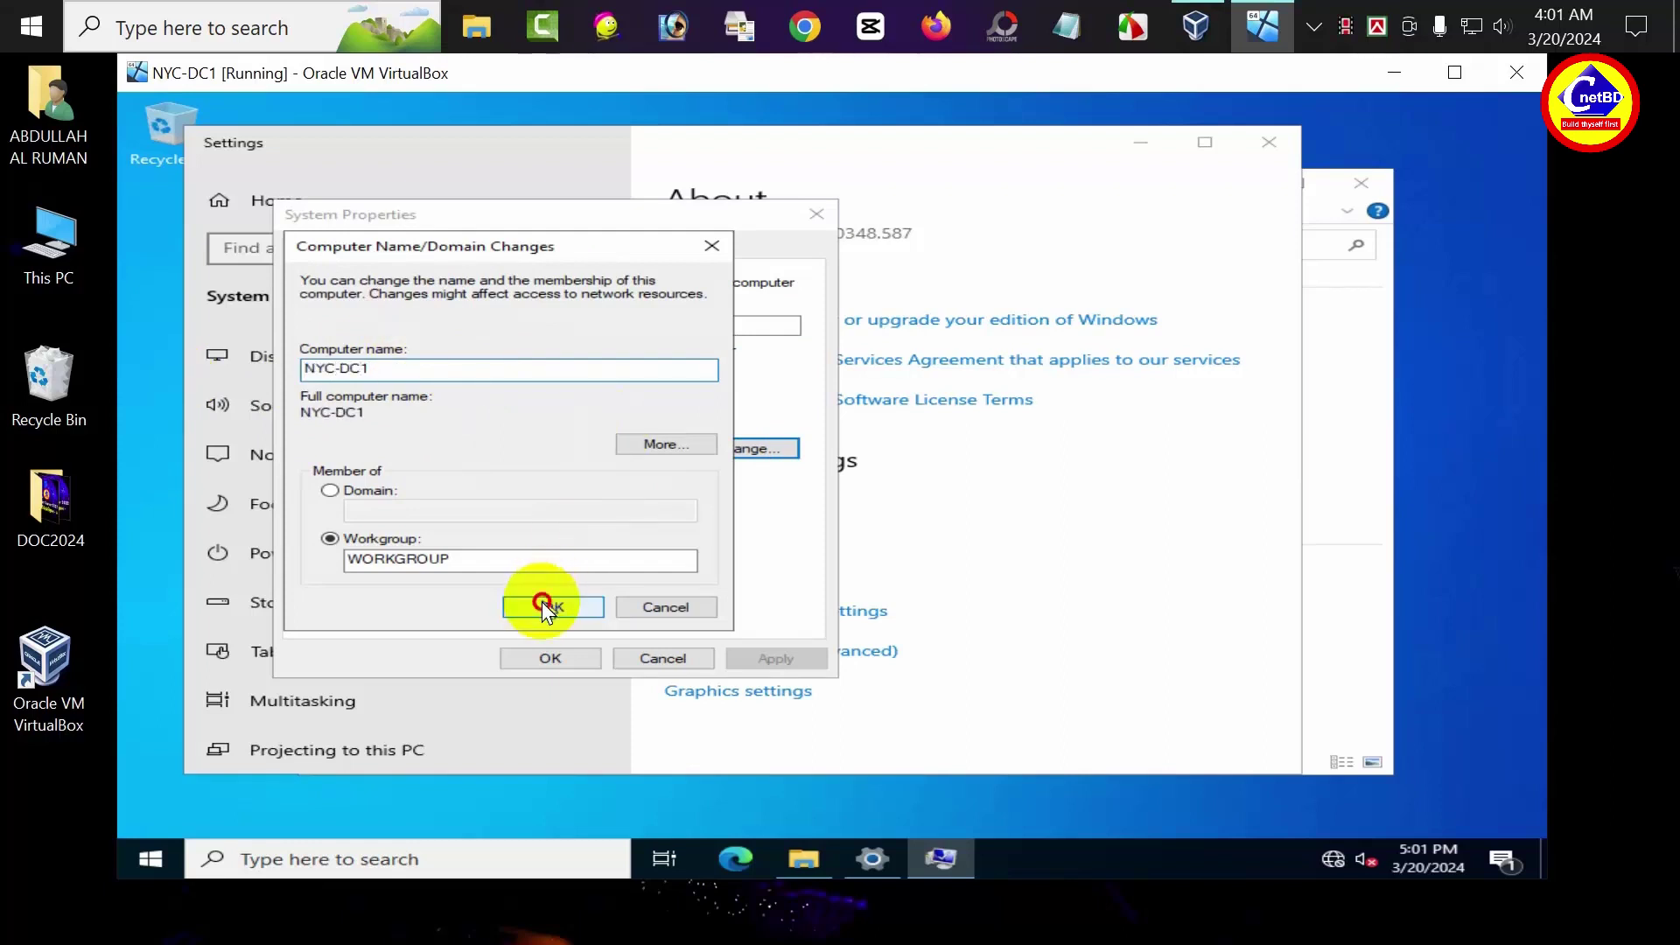
{"action": "left_click", "coordinate": [543, 604]}
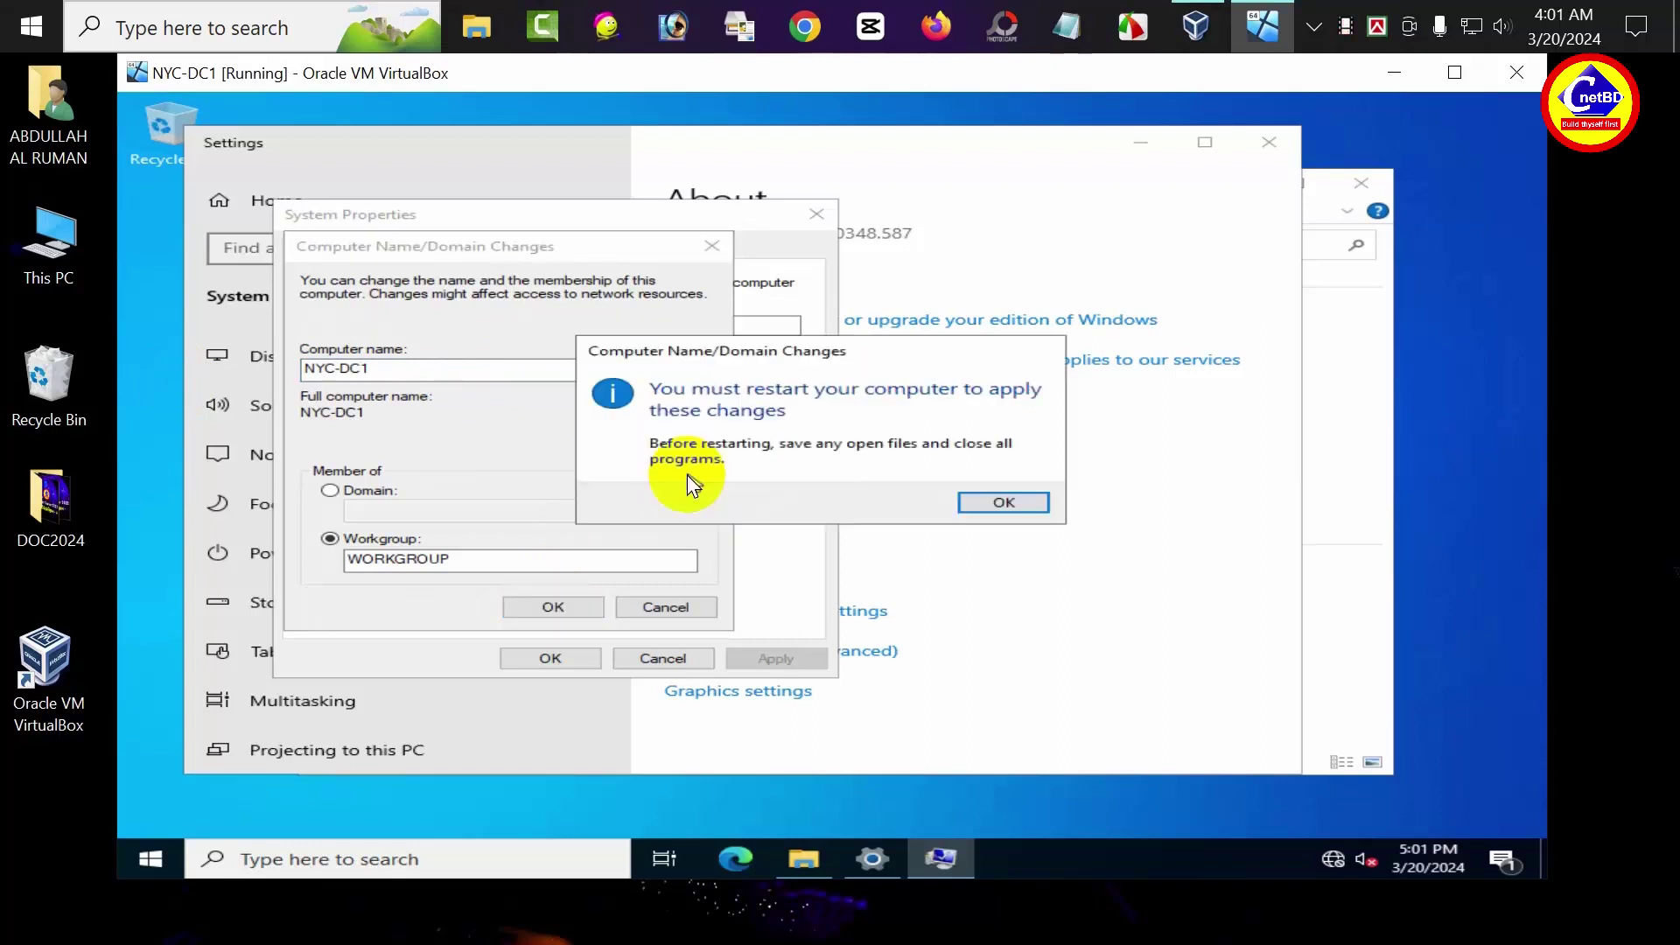
{"action": "left_click", "coordinate": [1007, 502]}
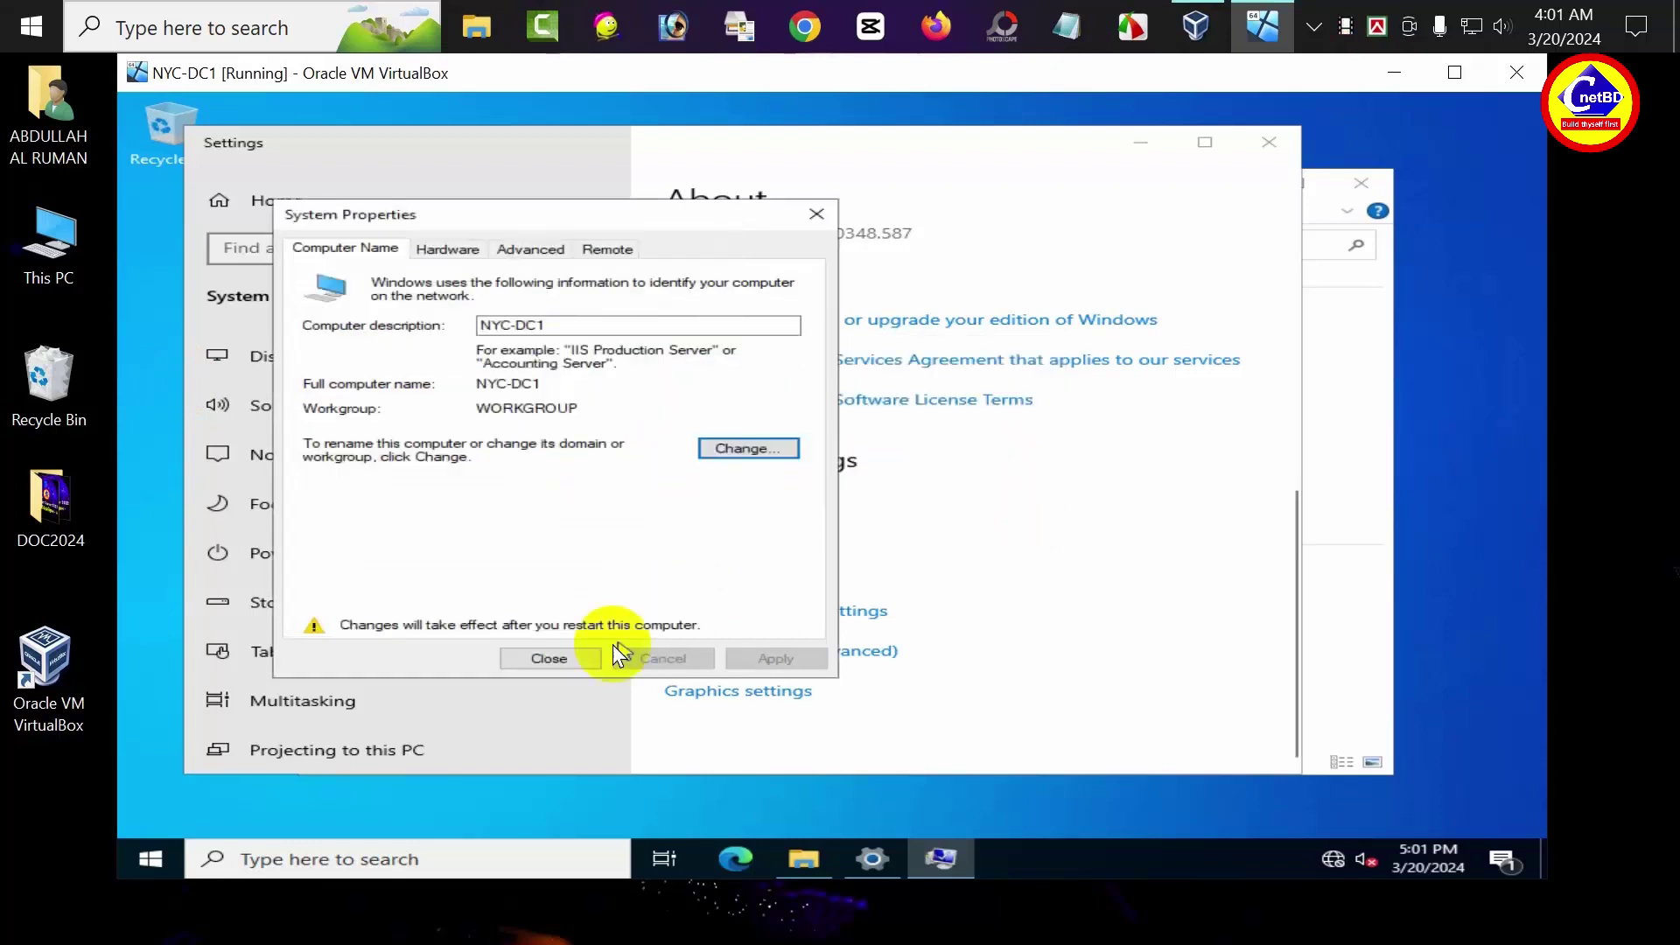
{"action": "left_click", "coordinate": [557, 656]}
{"action": "left_click", "coordinate": [833, 493]}
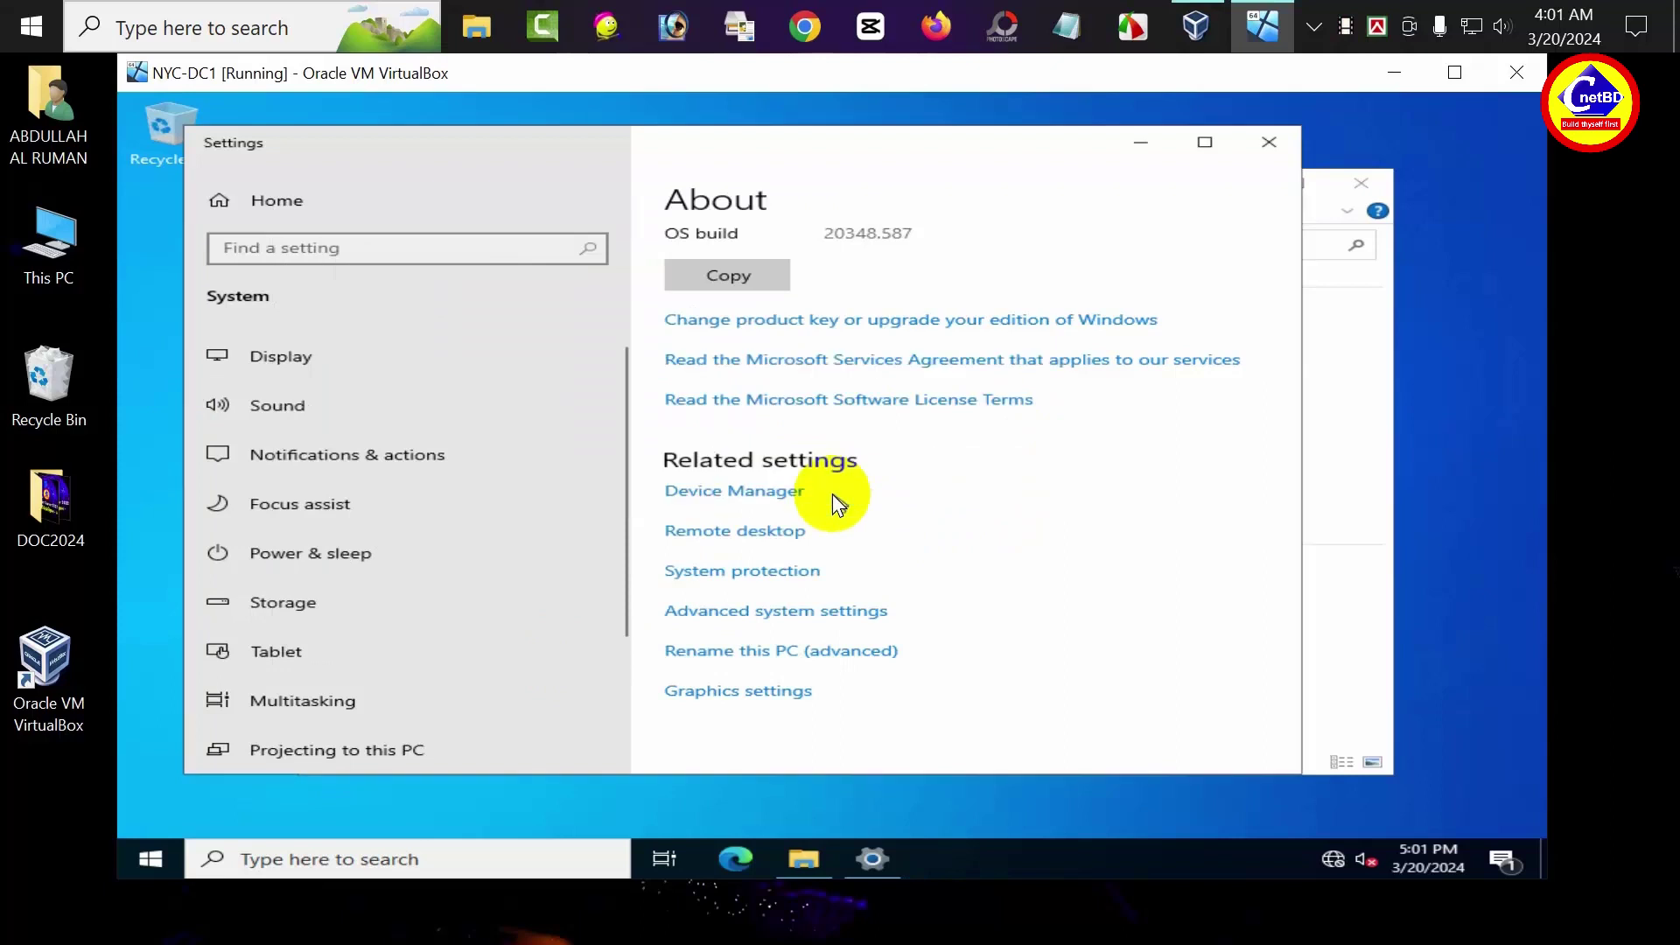